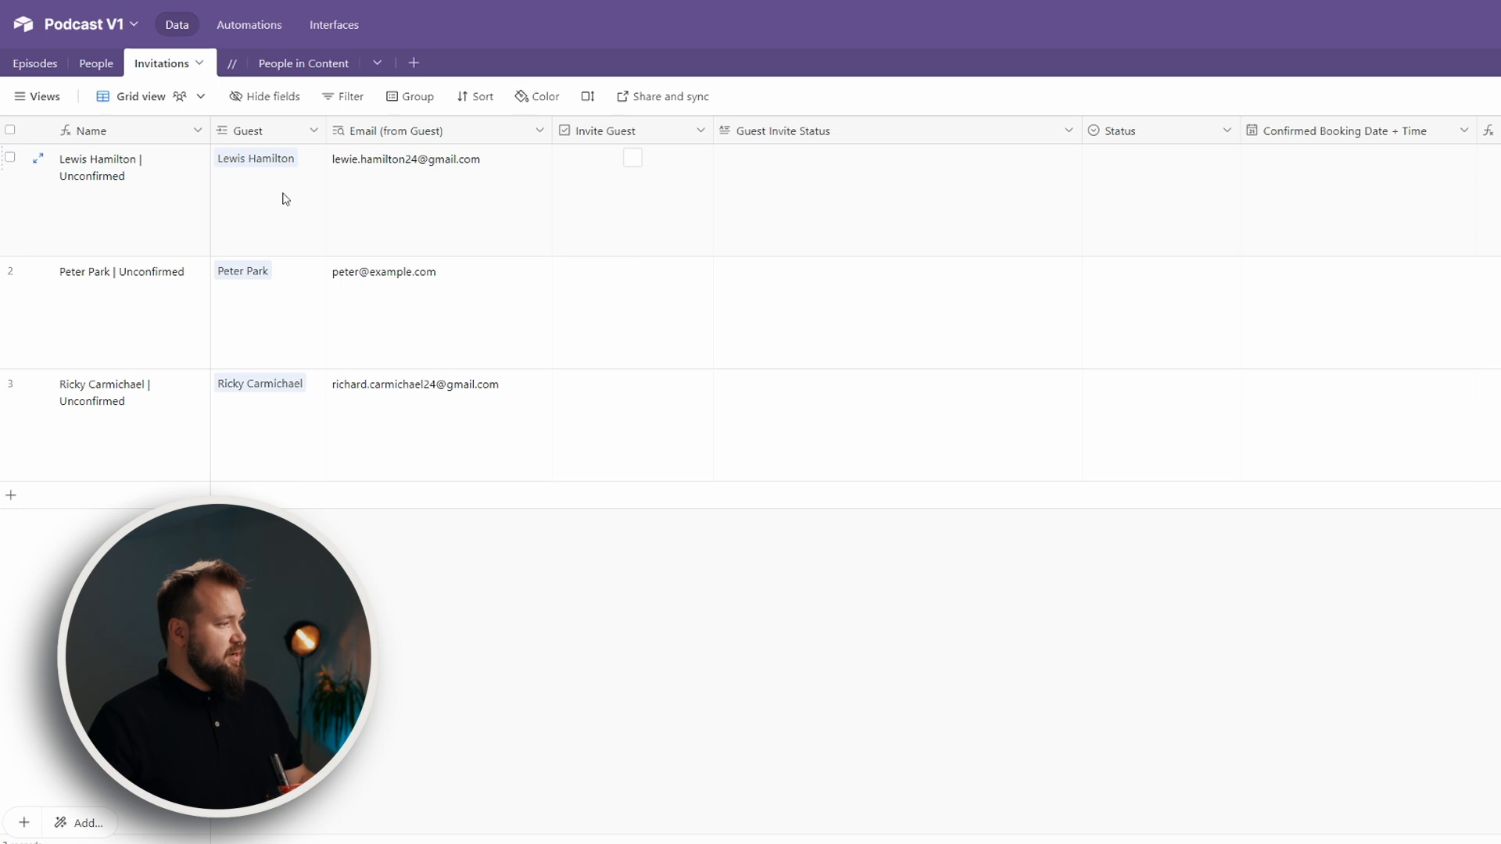
- Enable Invite Guest for the first guest record in the Invitations table
left_click_drag(280, 225, 287, 405)
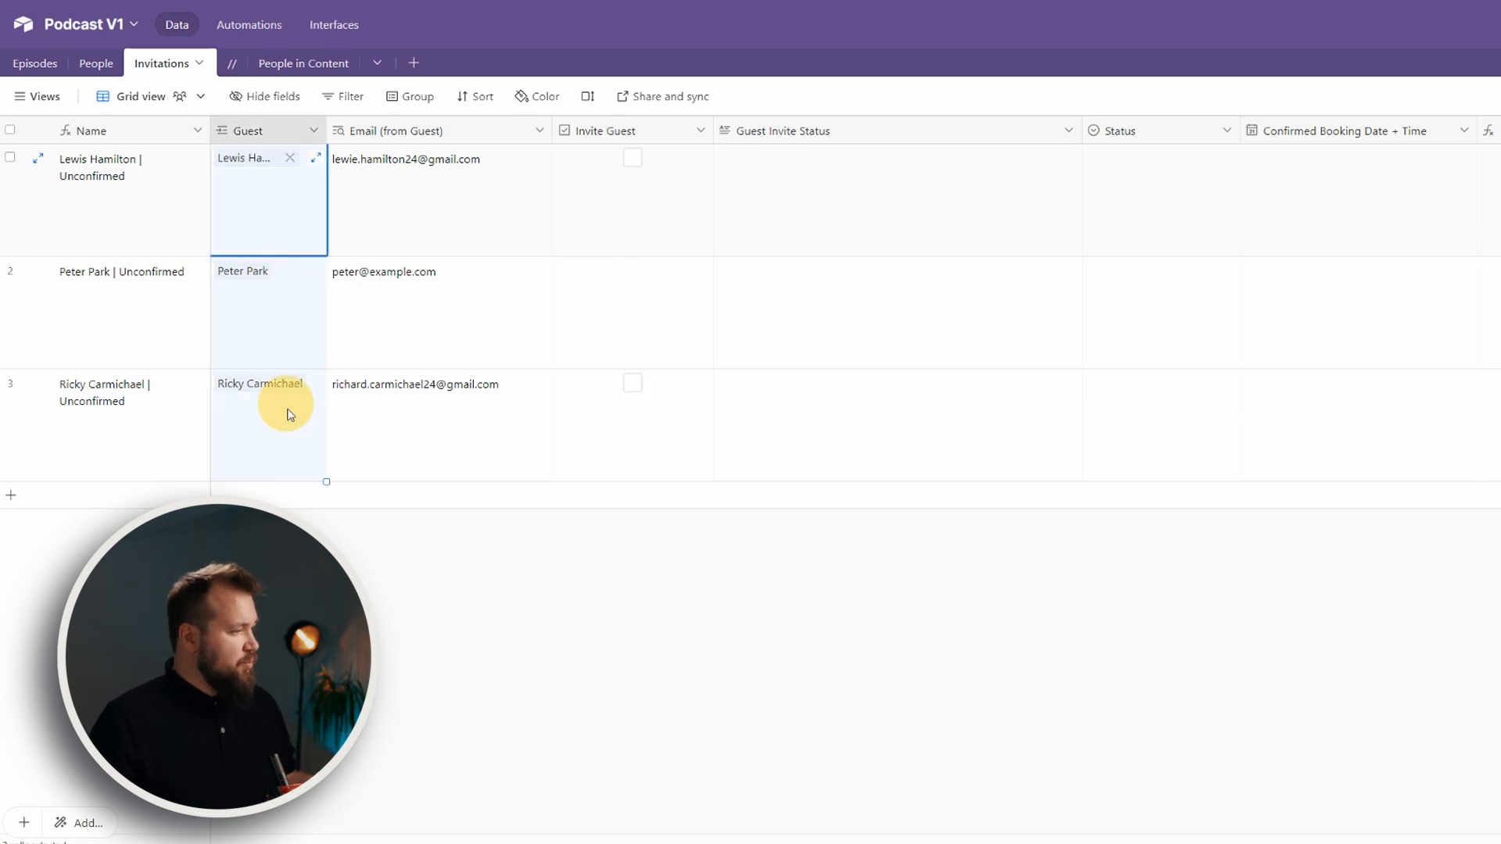
left_click(398, 438)
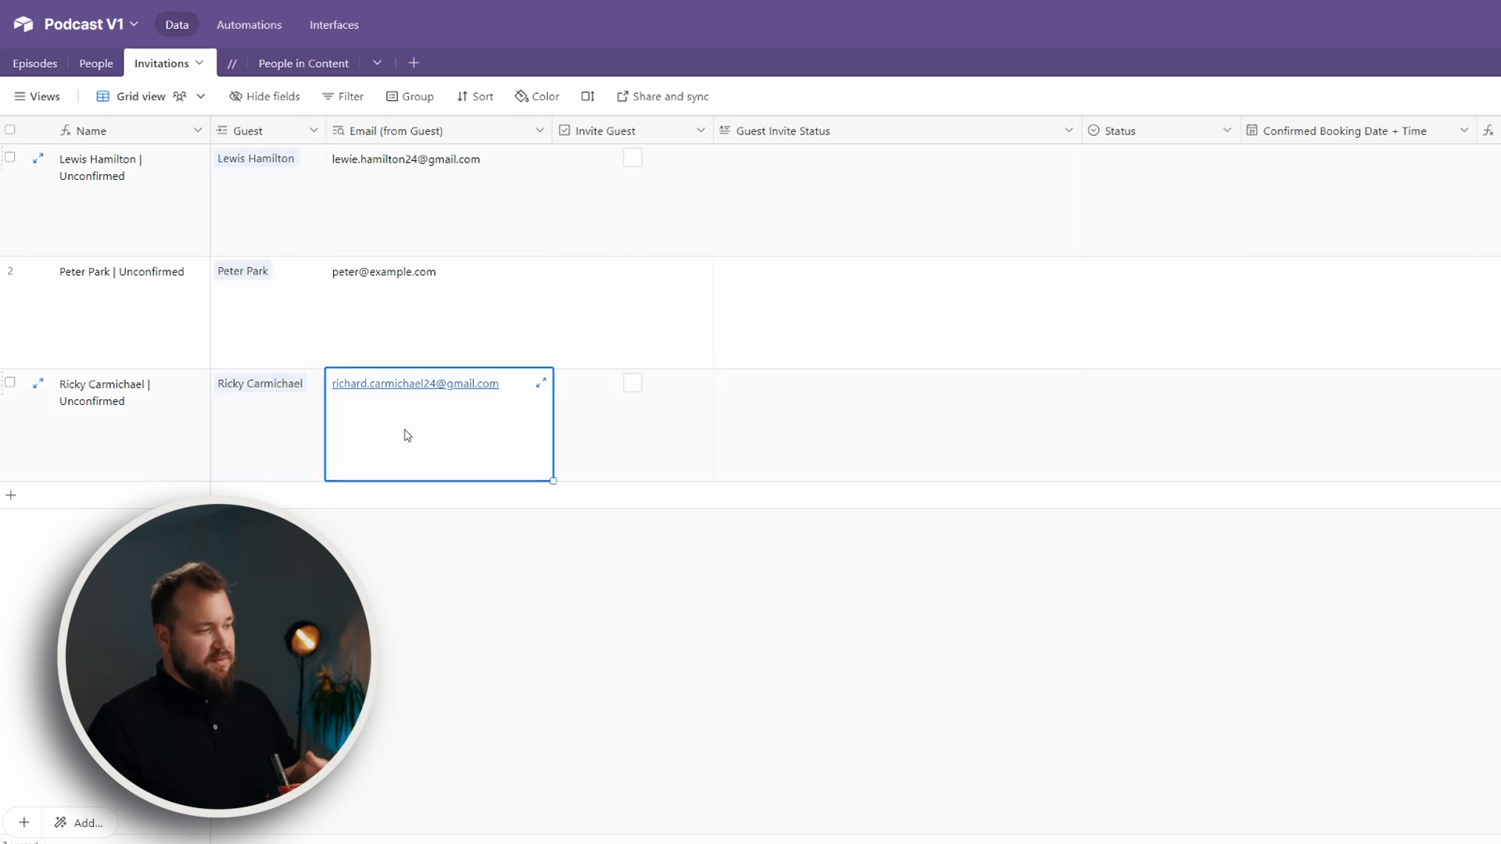
left_click(437, 228)
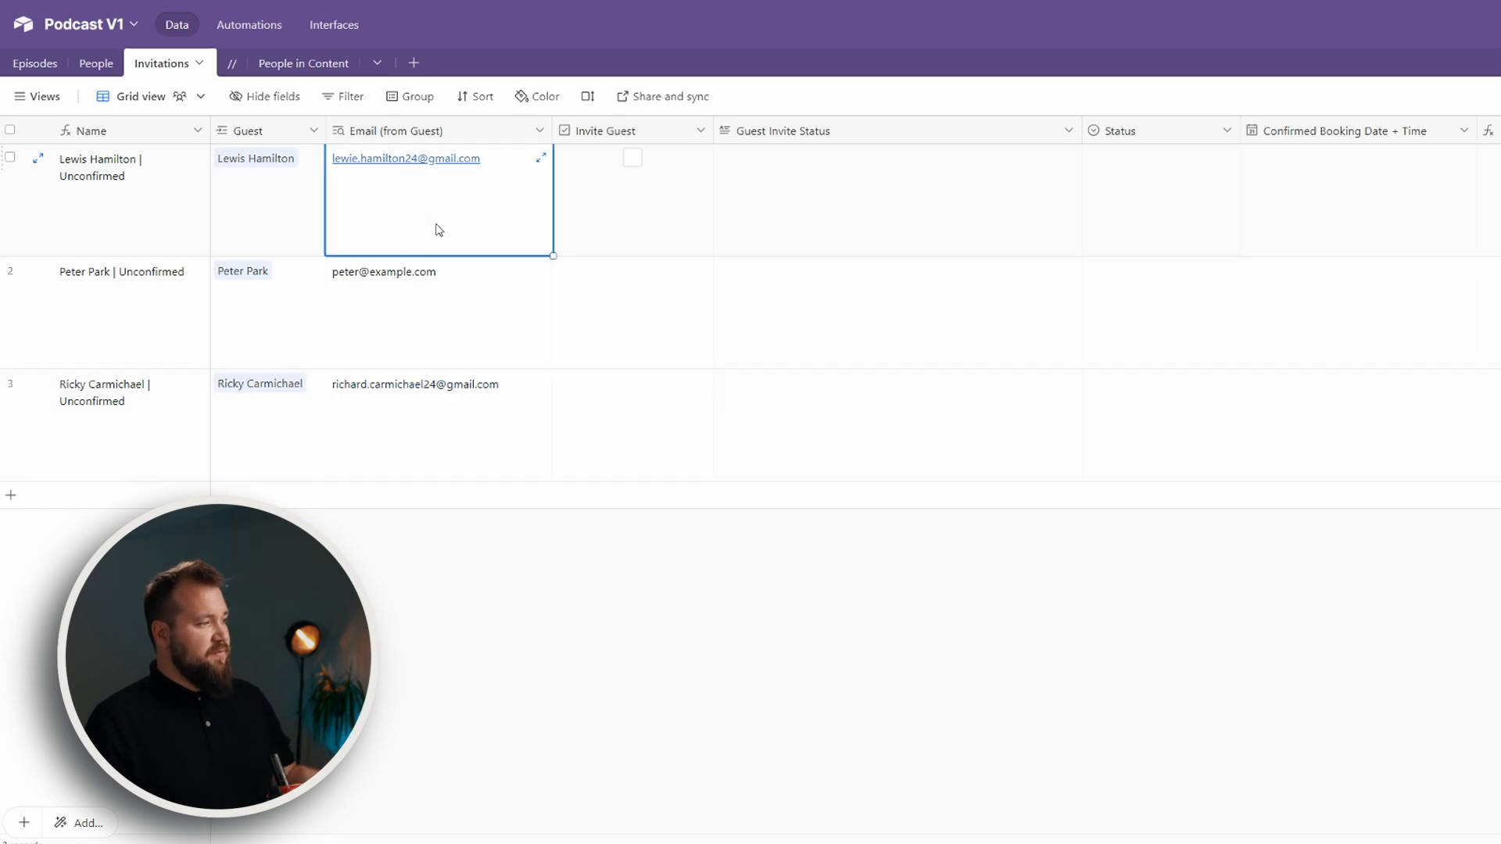
left_click(633, 159)
left_click(892, 591)
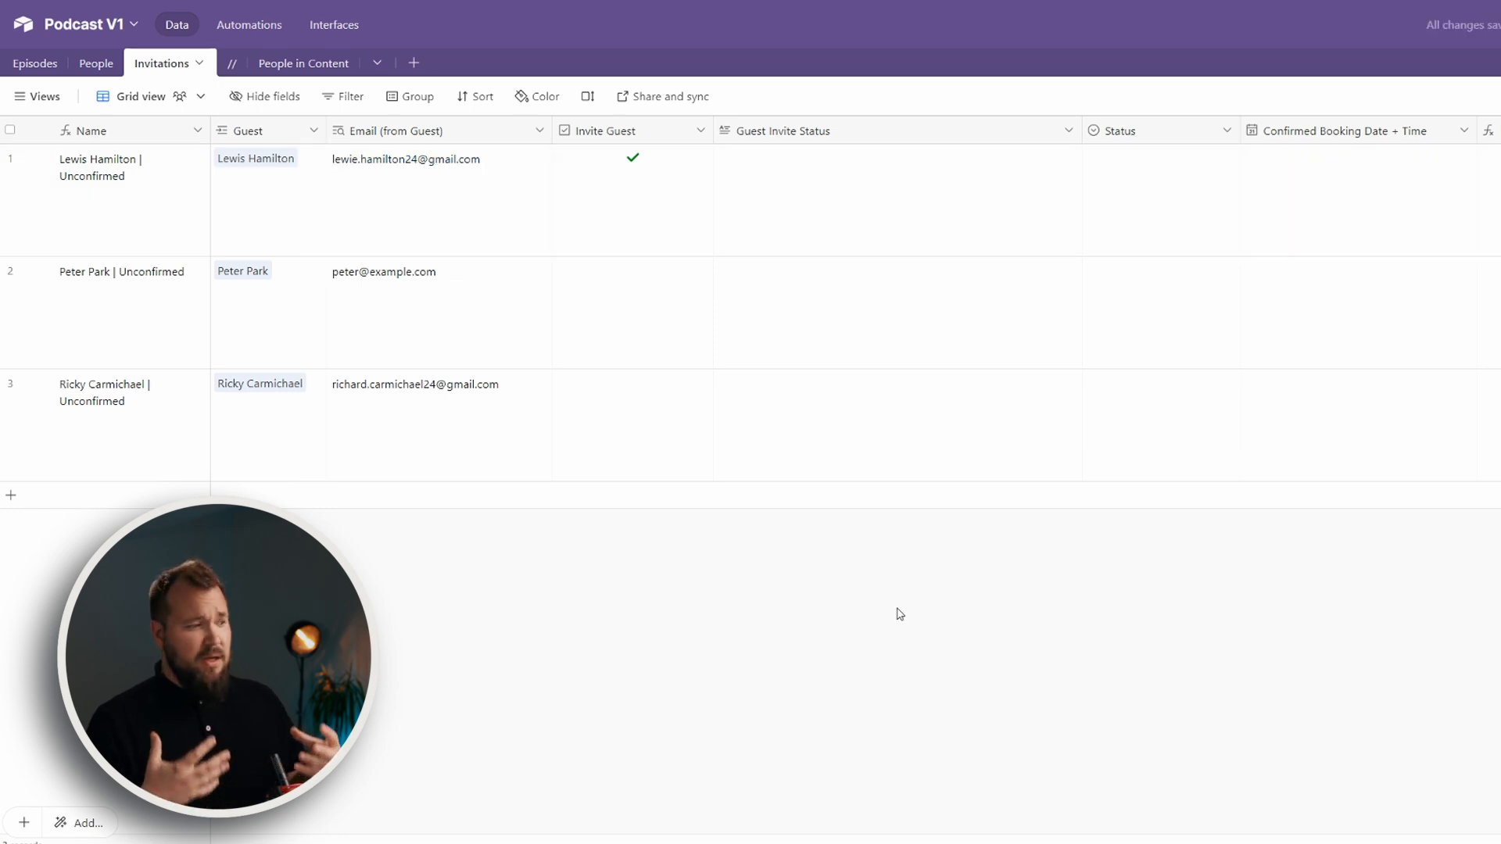
- Review the first invitation's Guest Invite Status, Custom Invite Link and Prefilled Custom Invite Link fields
scroll(897, 245, "right", 5)
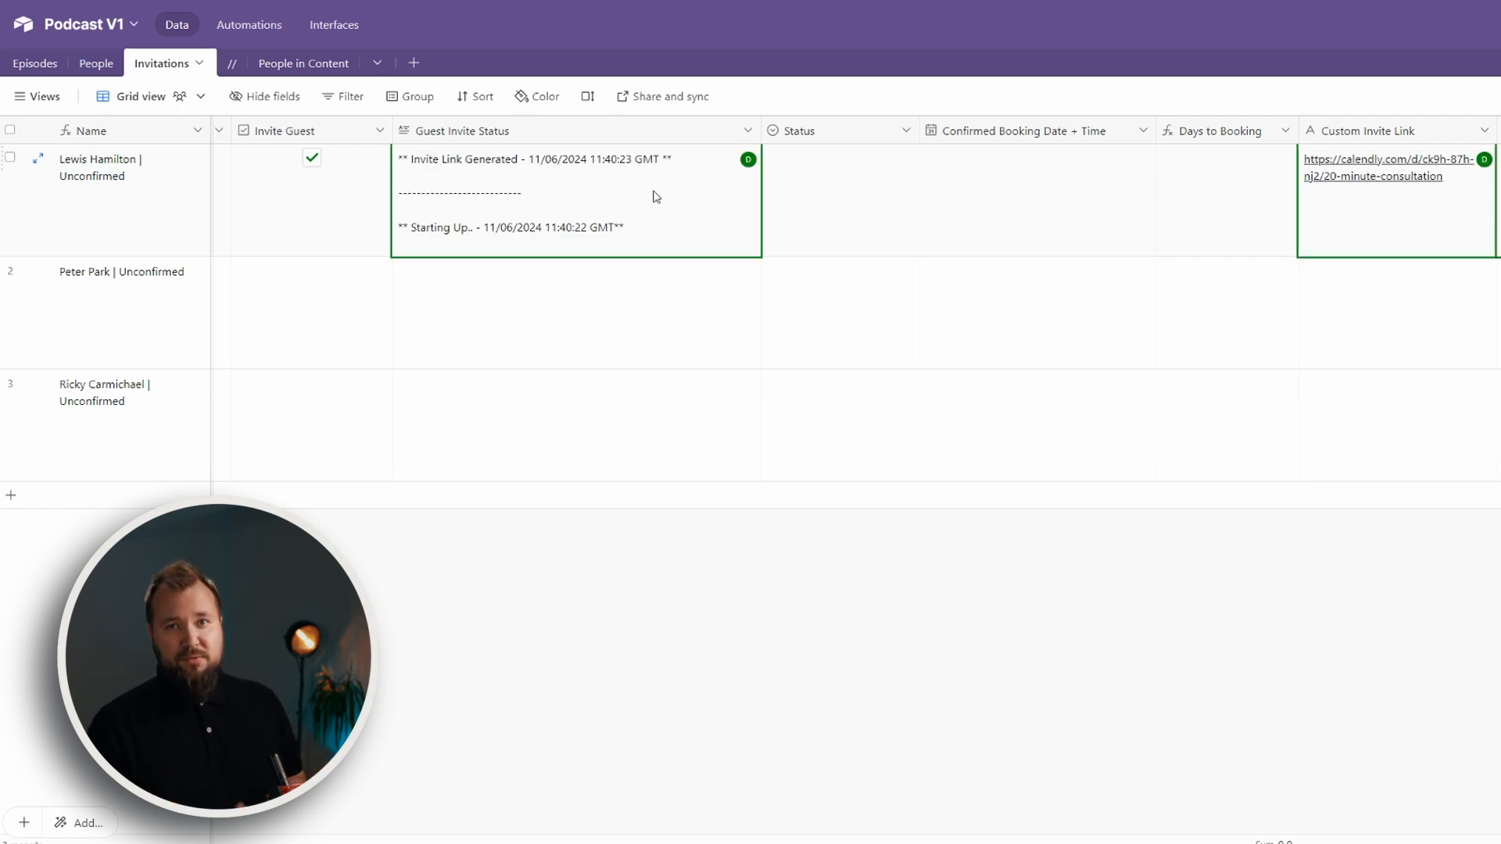
left_click(651, 189)
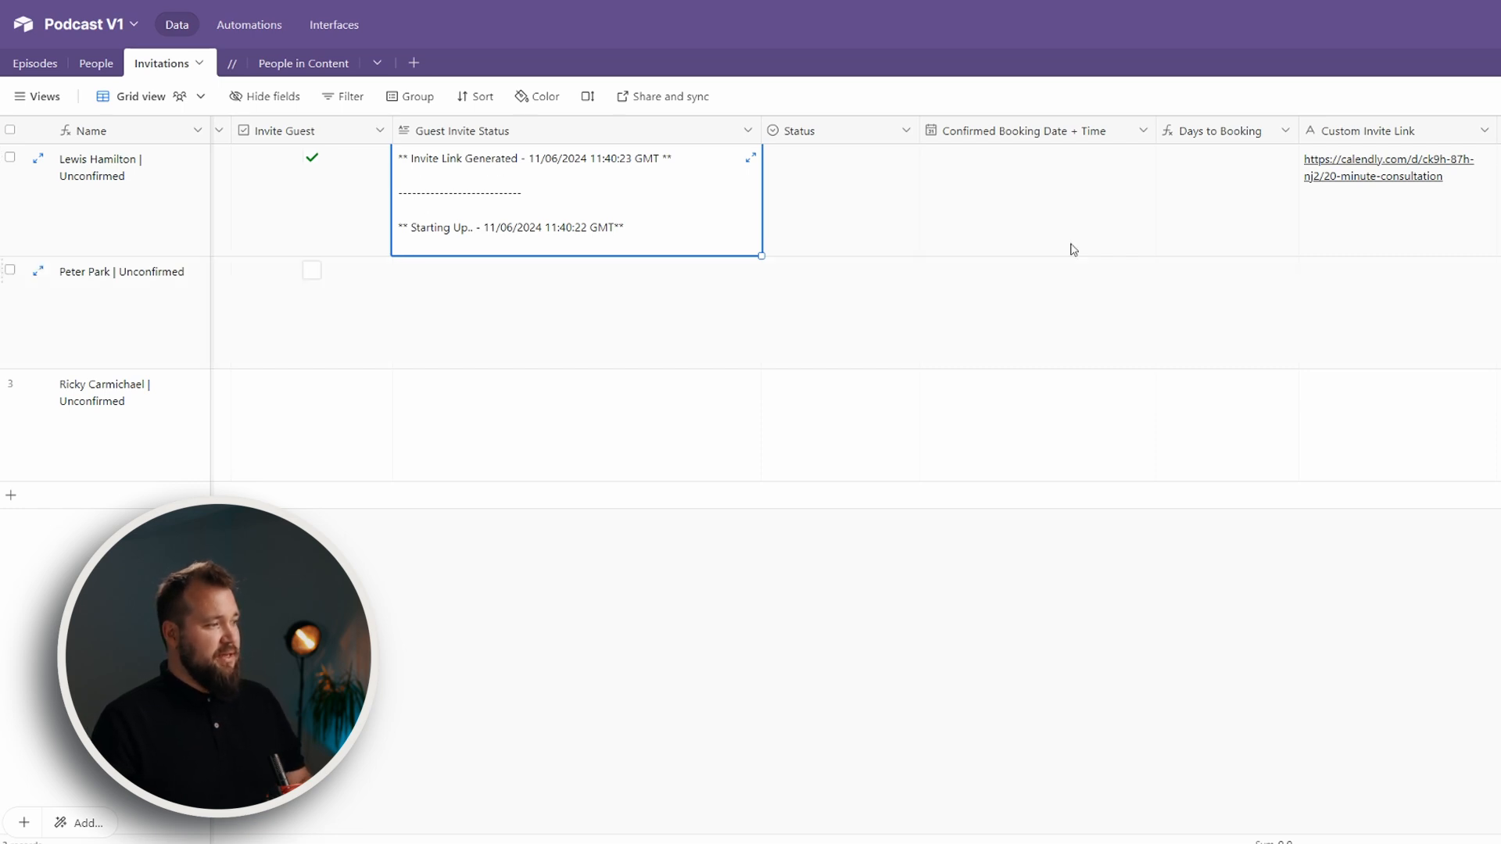
scroll(1220, 191, "right", 5)
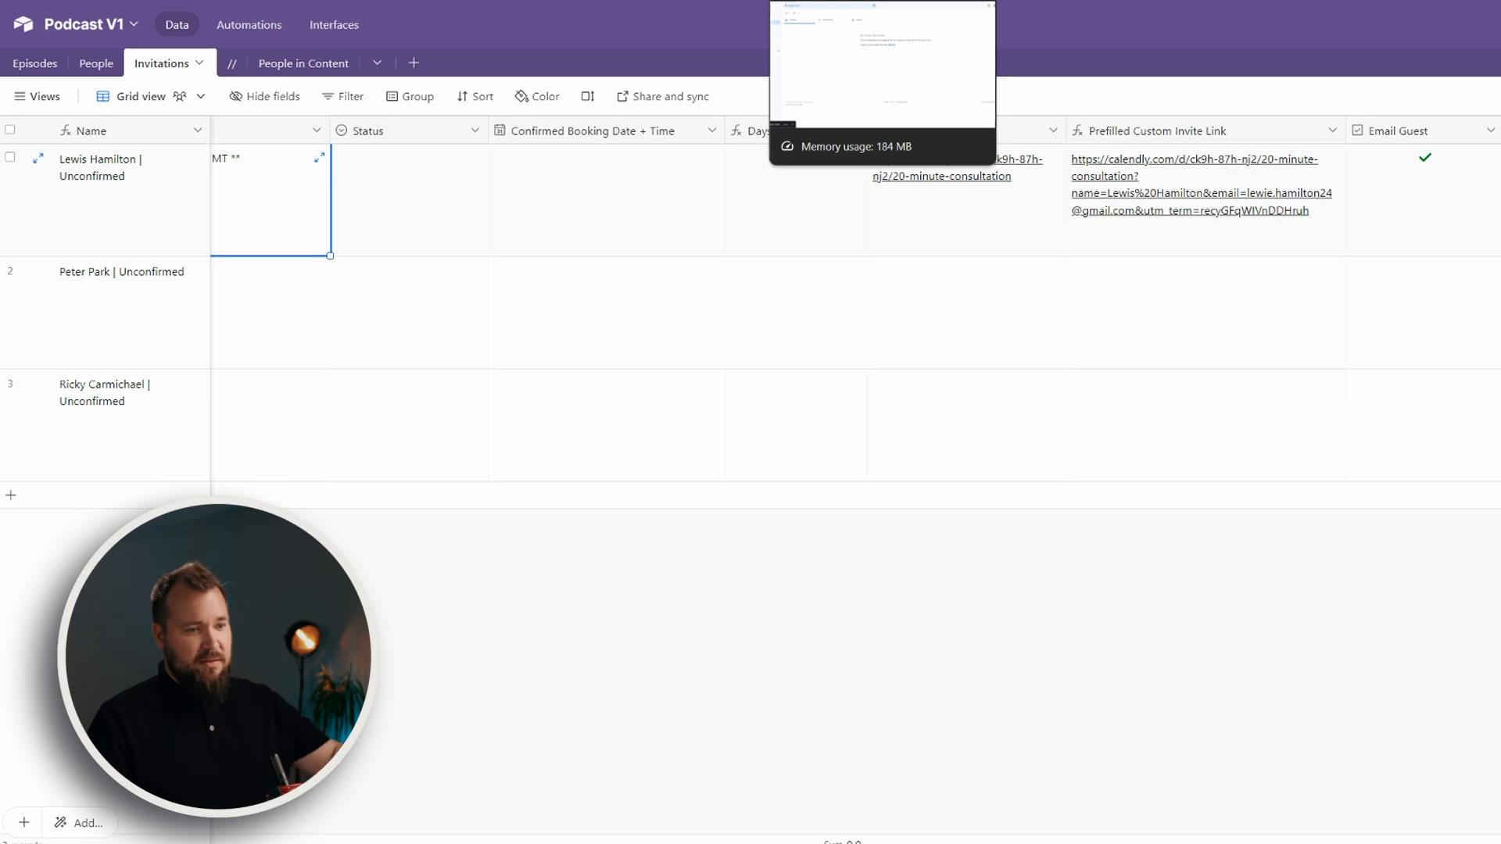
- Switch to Gmail, open the Invitation to Sonorus Podcast email and follow its Booking Link
left_click(860, 1)
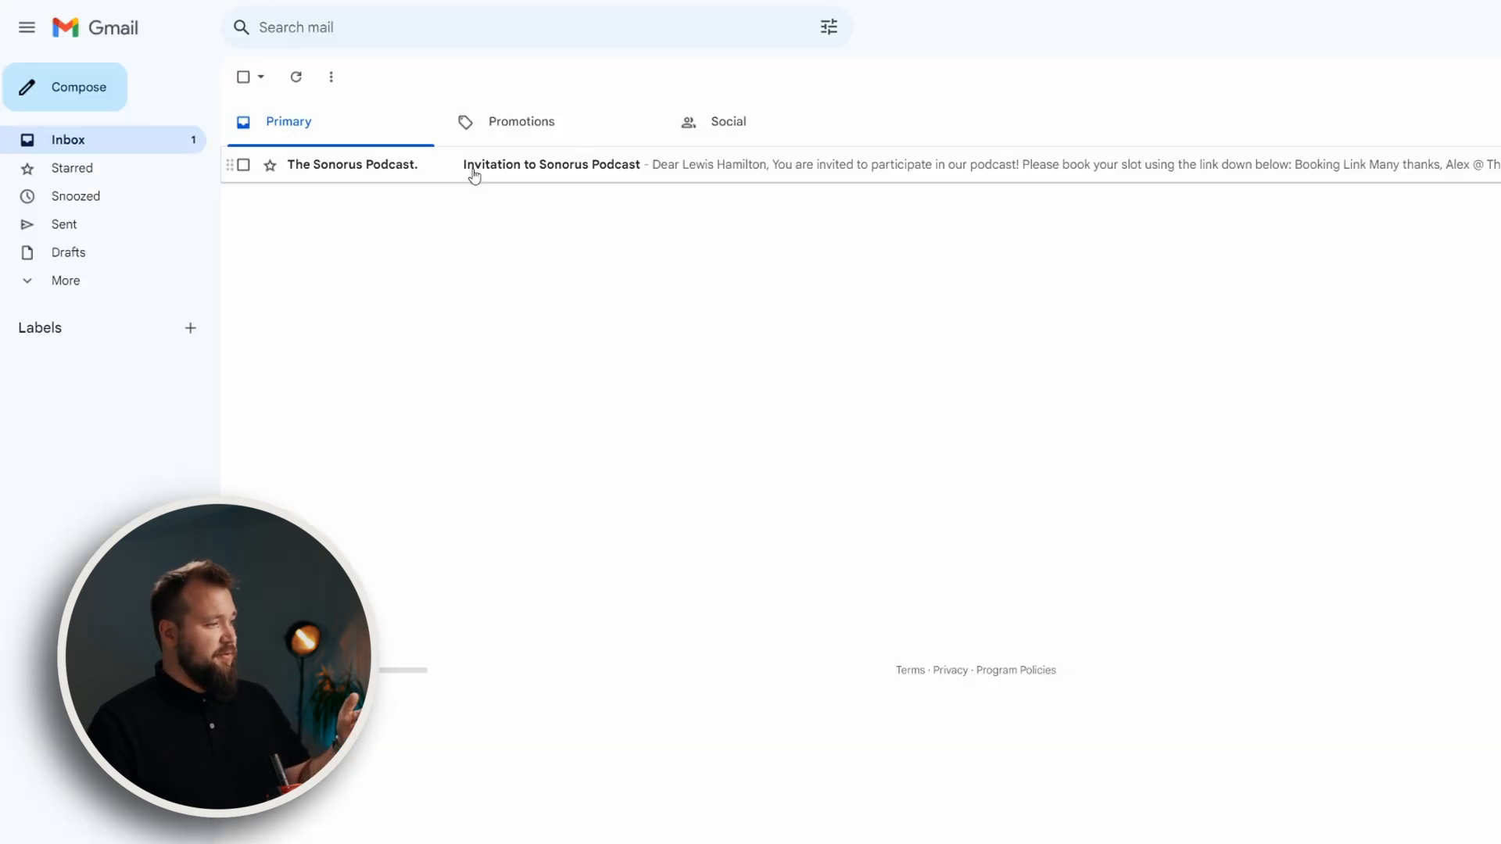
left_click(395, 173)
left_click_drag(778, 270, 817, 328)
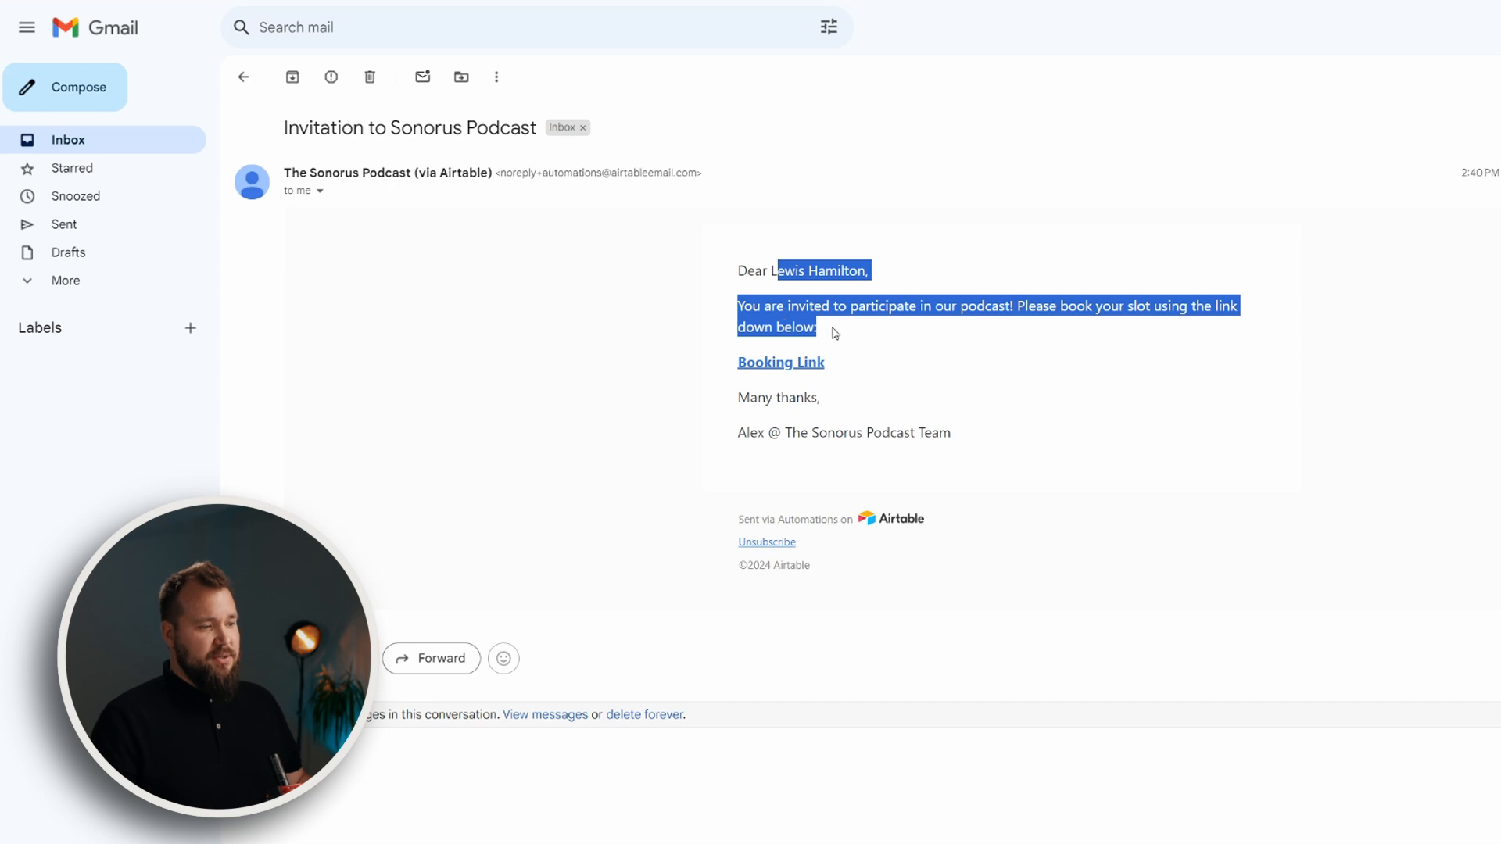
left_click(797, 362)
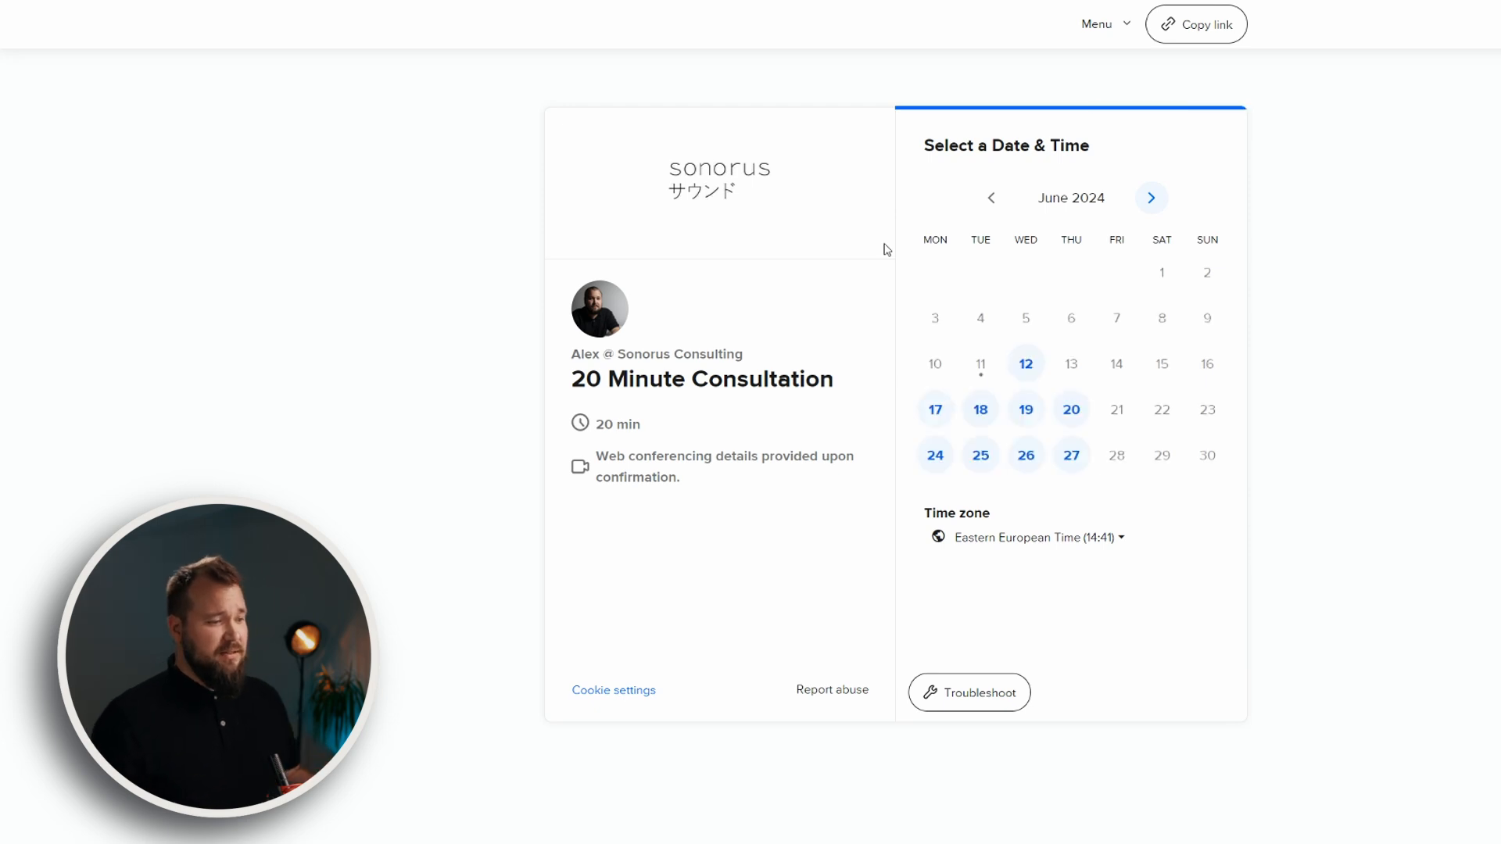
- Schedule the 20 Minute Consultation for Wednesday, June 12 at 16:30 using the prefilled guest name and email
left_click(1025, 363)
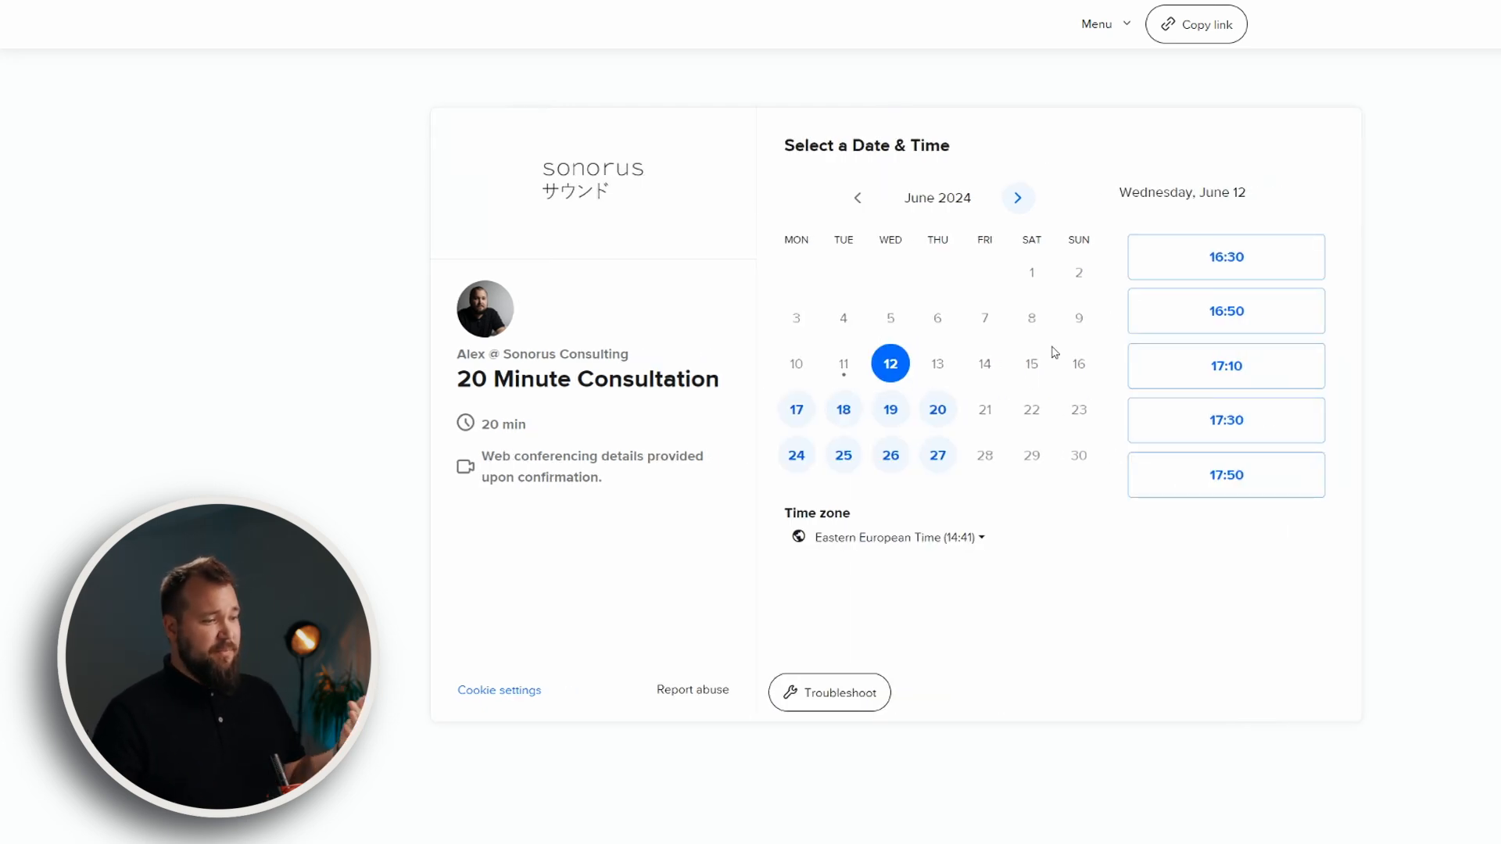
left_click(1224, 258)
left_click(1292, 260)
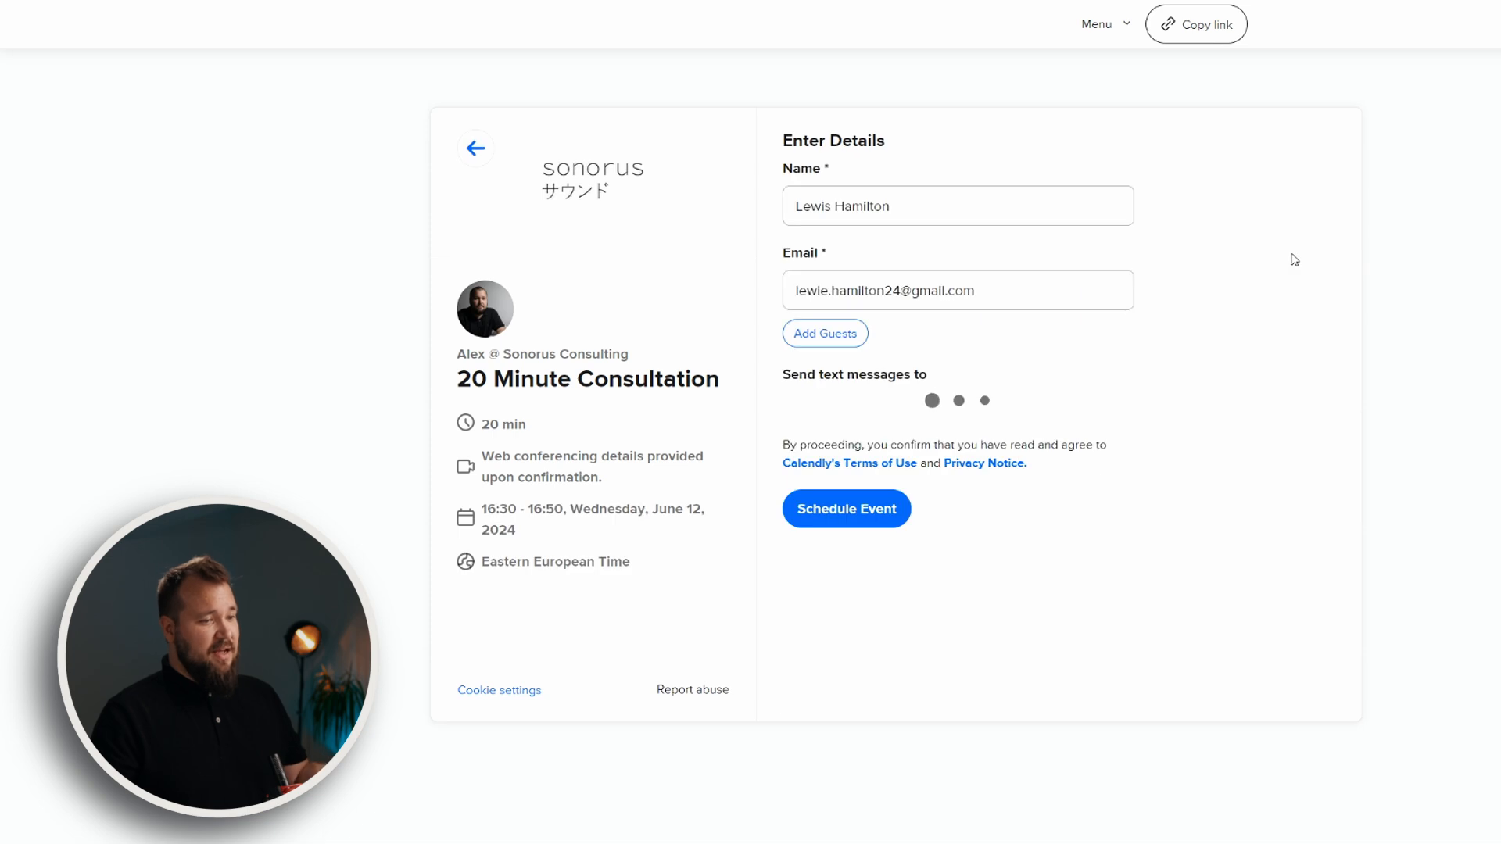
left_click(839, 206)
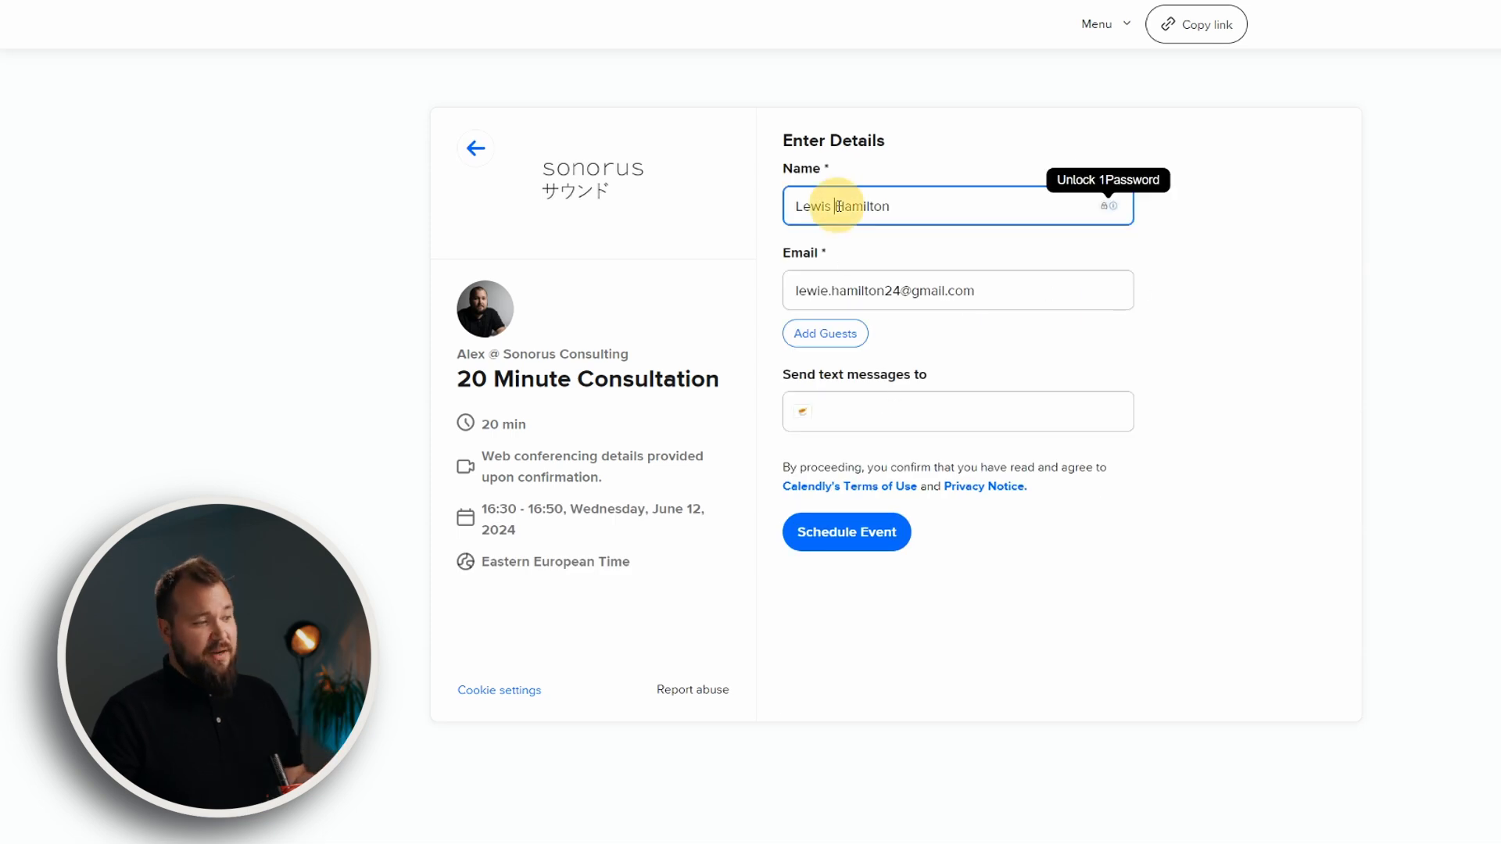
left_click(923, 278)
left_click(1257, 329)
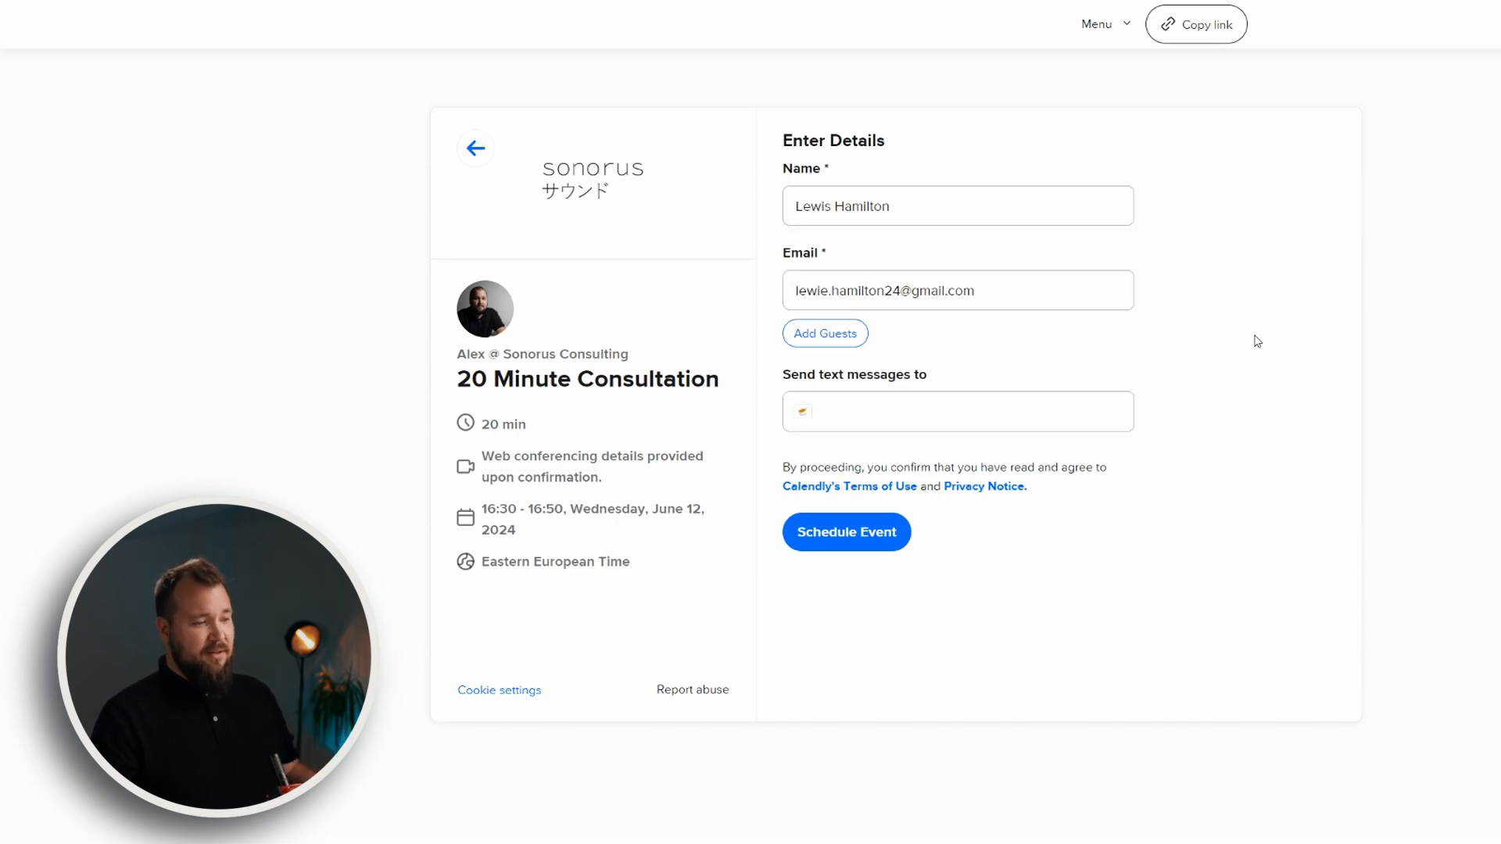
left_click(821, 529)
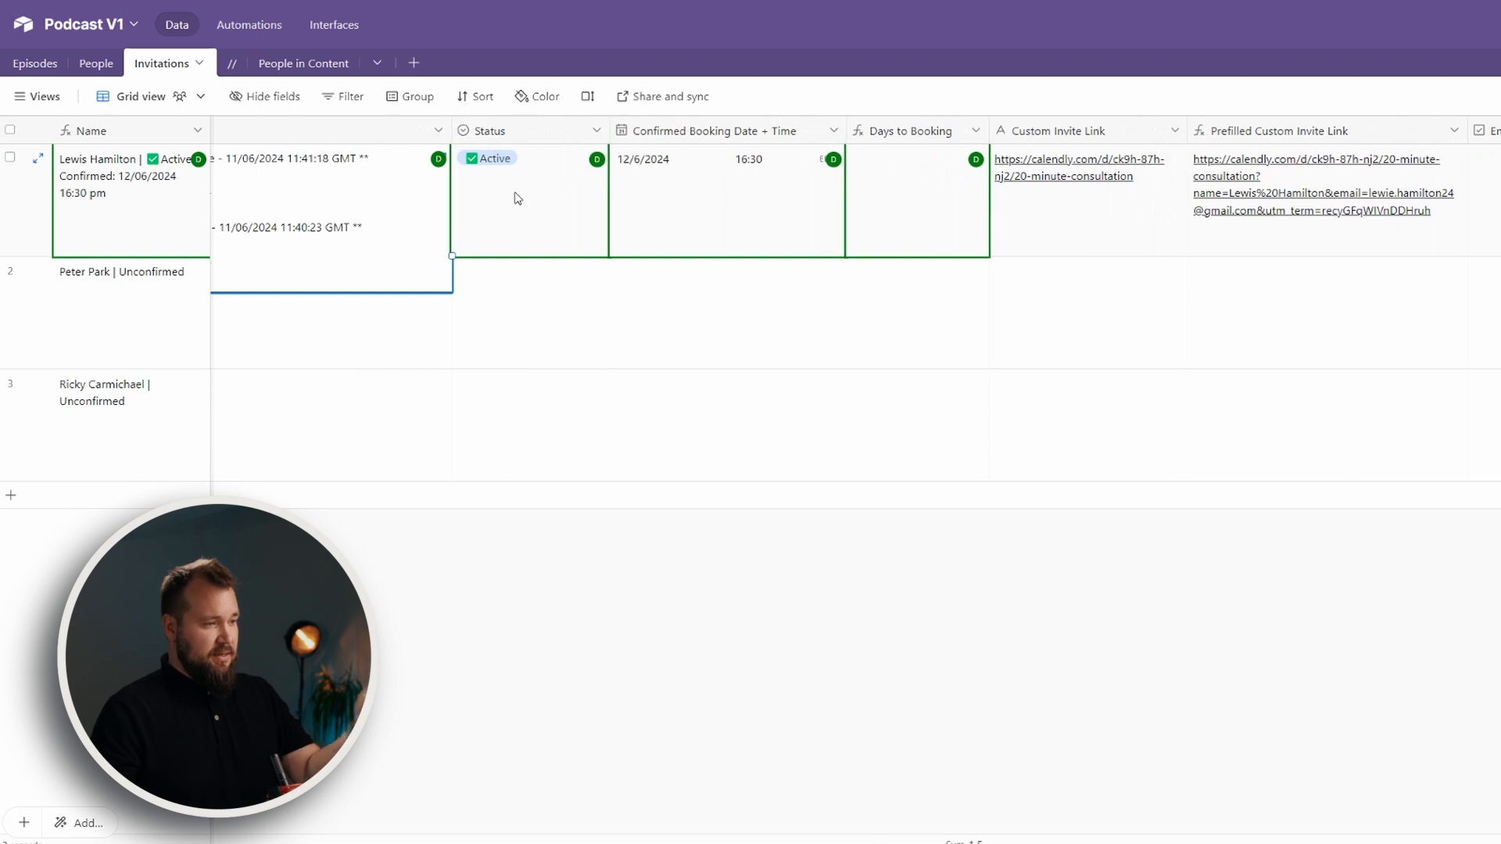
- Check the first invitation's Guest Invite Status, Confirmed Booking Date + Time and Days to Booking fields in Airtable
scroll(538, 218, "left", 6)
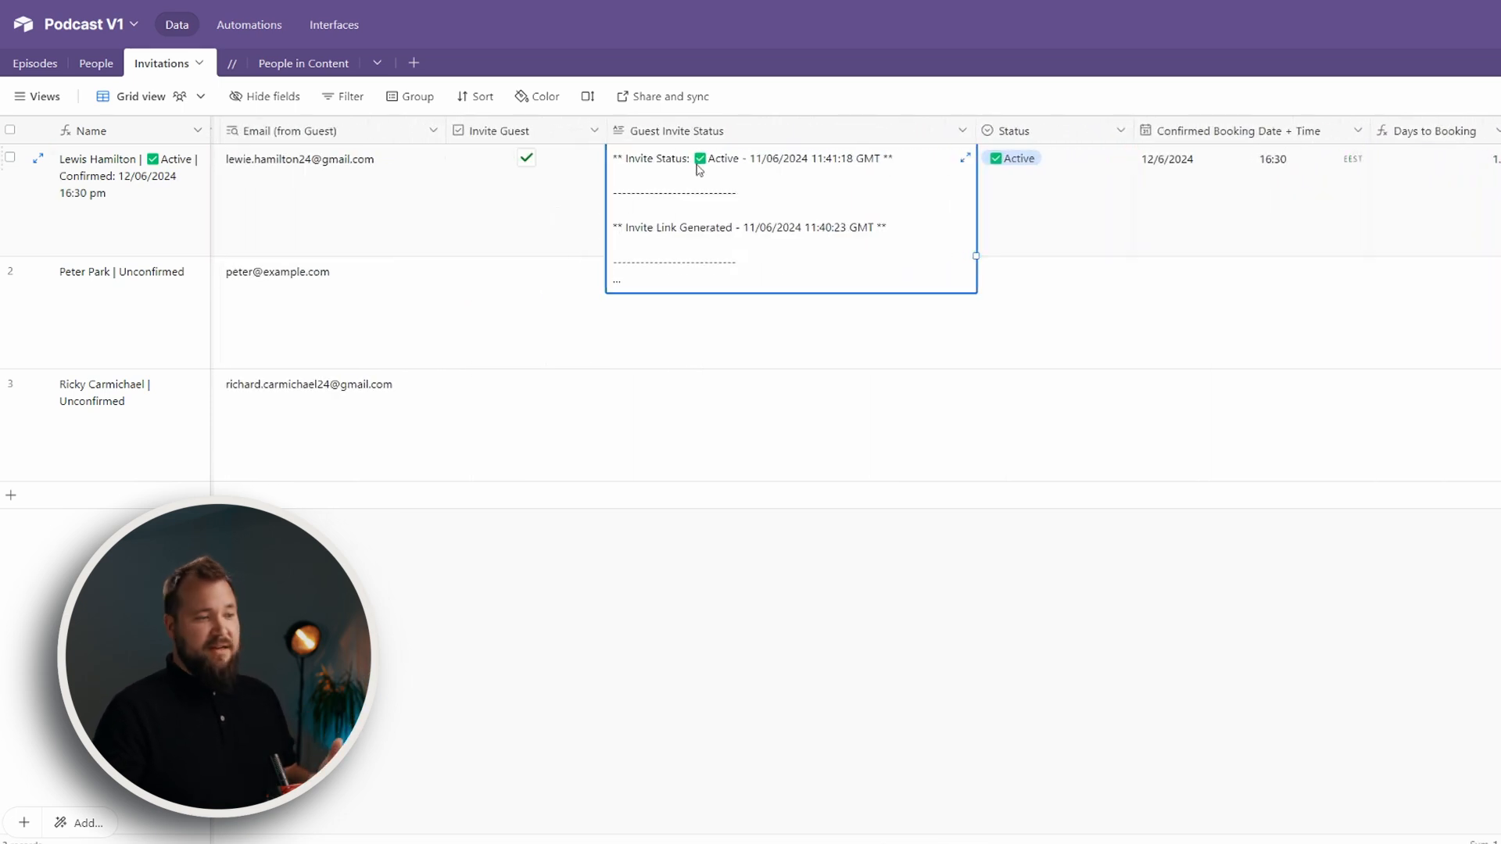
left_click(1200, 202)
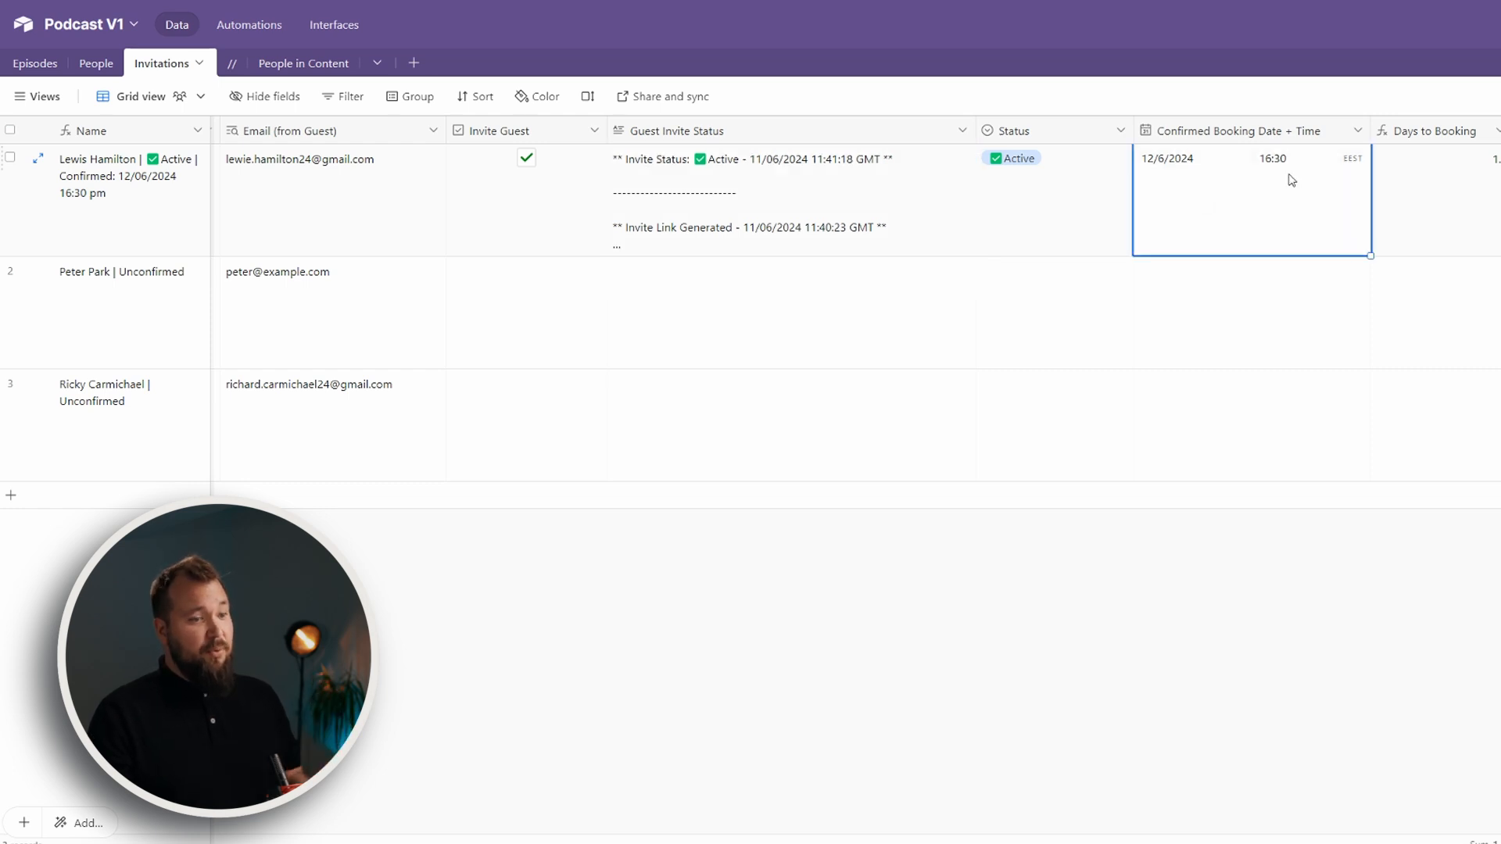
scroll(1276, 180, "right", 4)
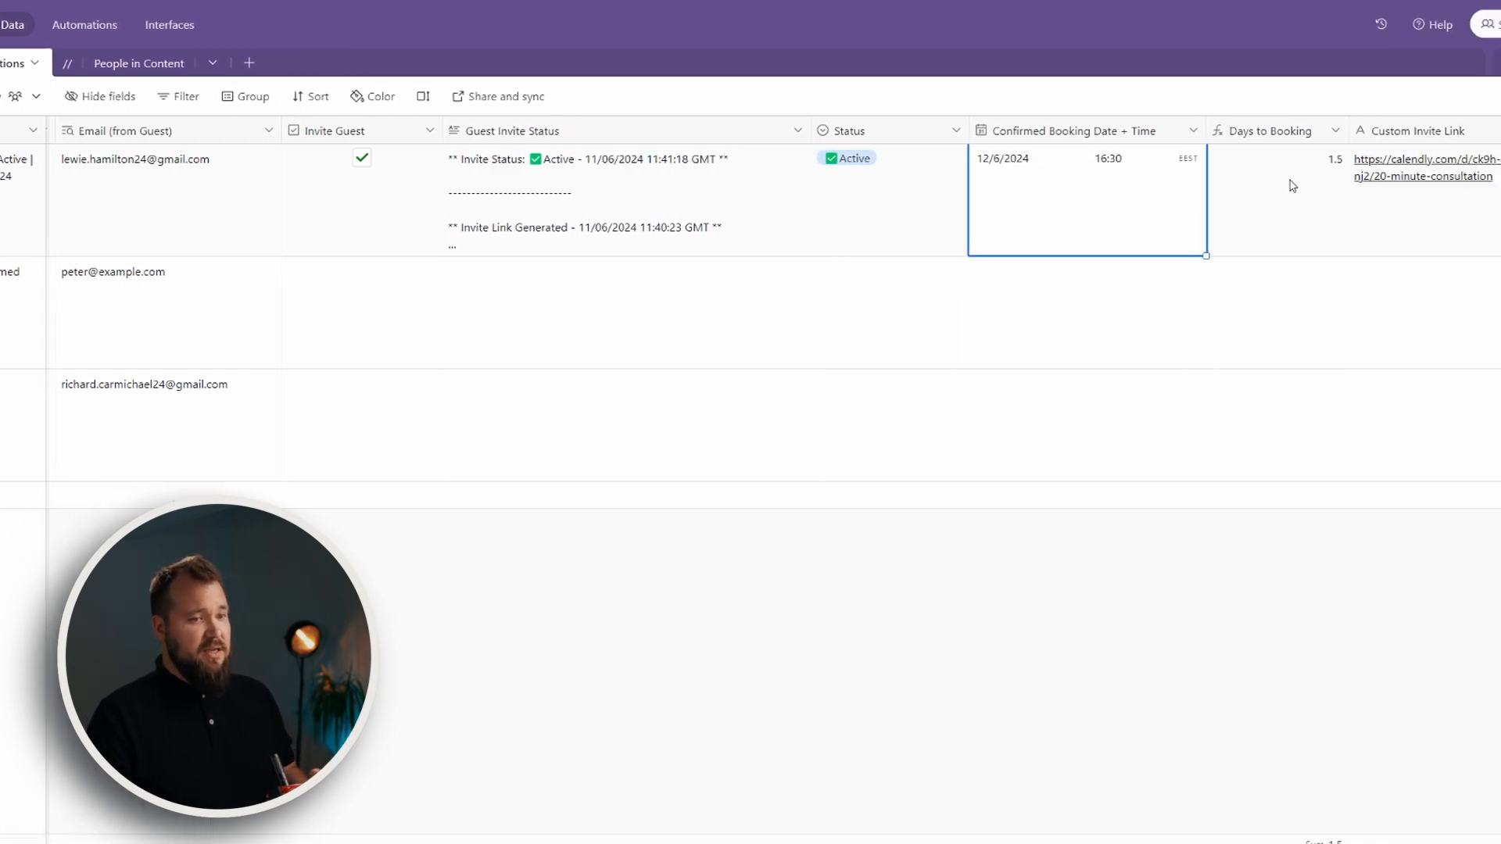
left_click(1168, 185)
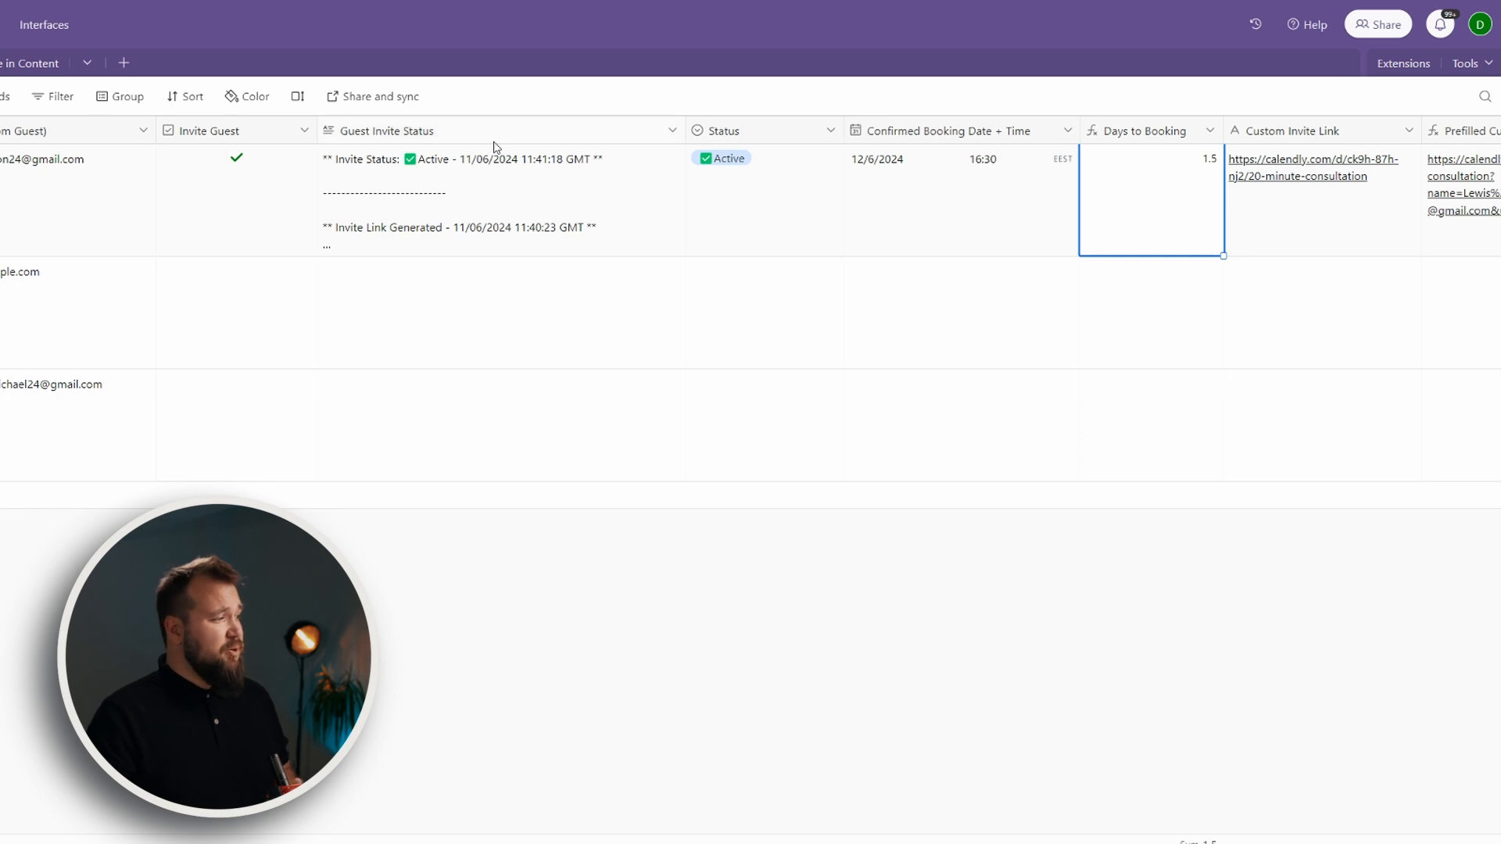
scroll(329, 135, "left", 4)
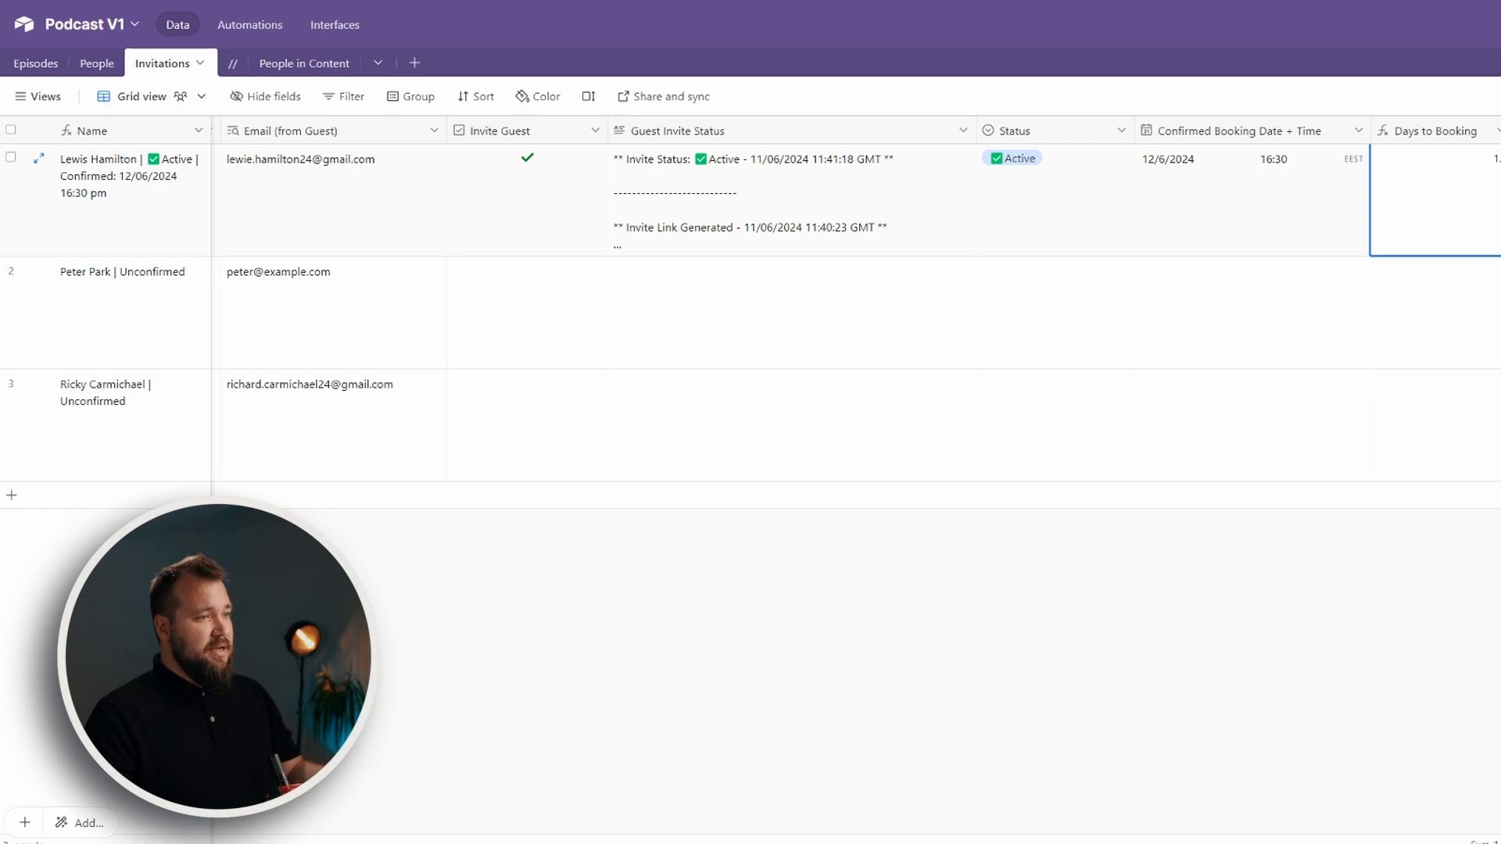
- Switch to Gmail and open the new calendar invitation email for the June 12 consultation
left_click(860, 1)
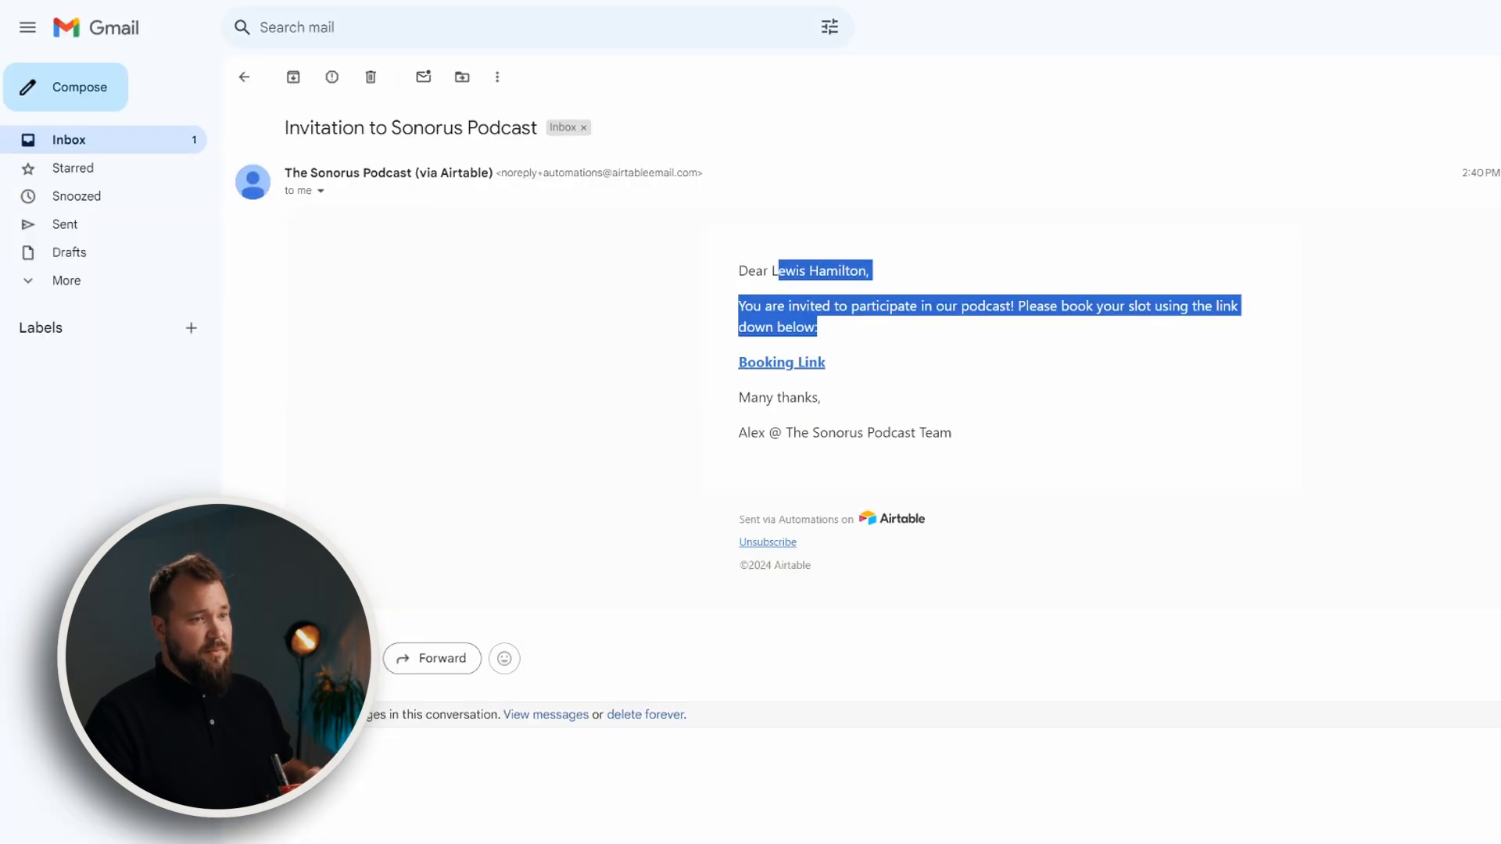
left_click(157, 140)
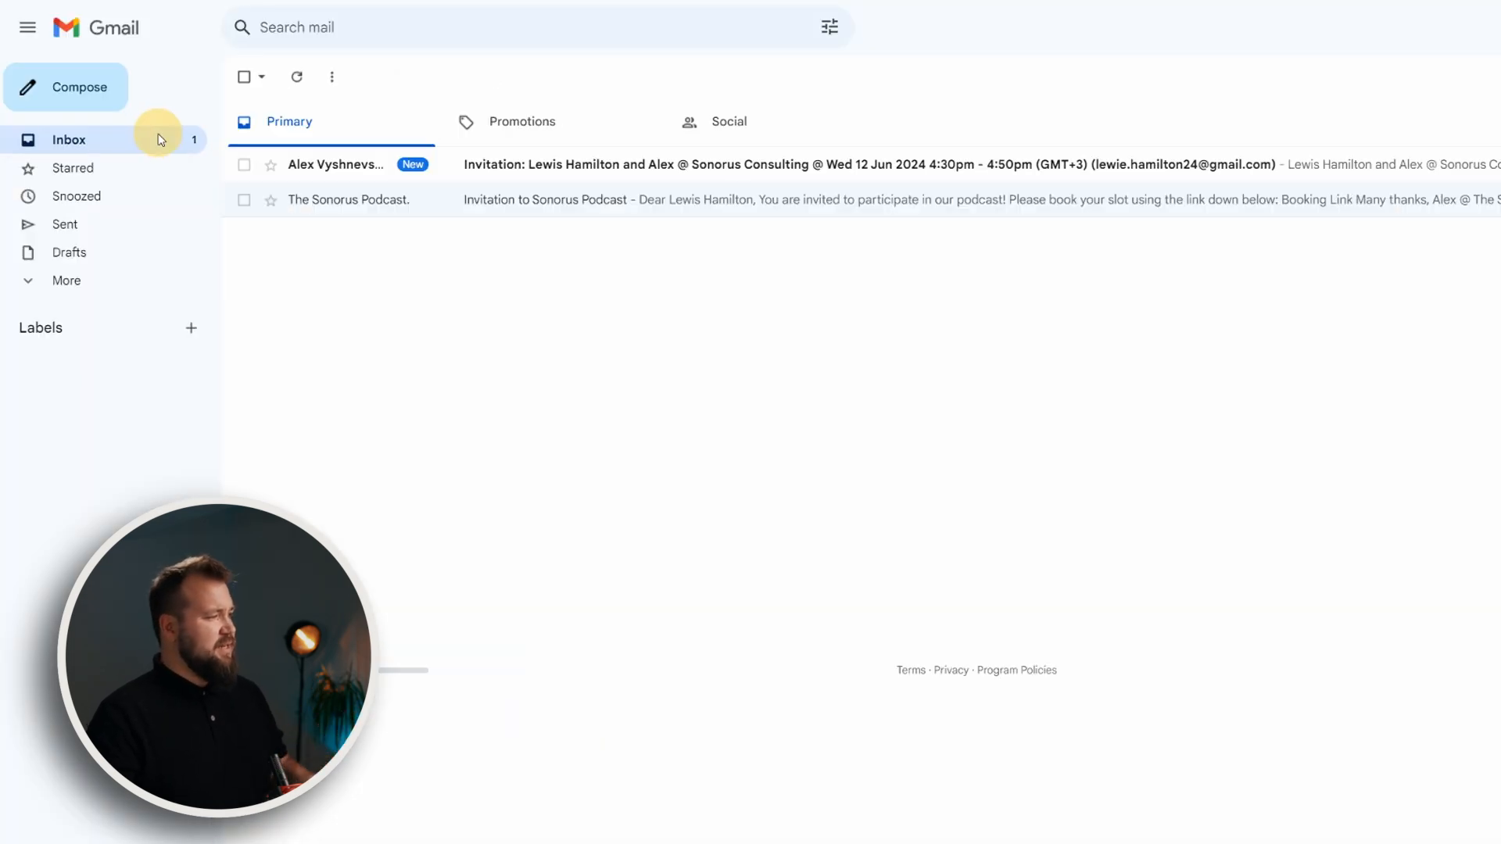
left_click(543, 175)
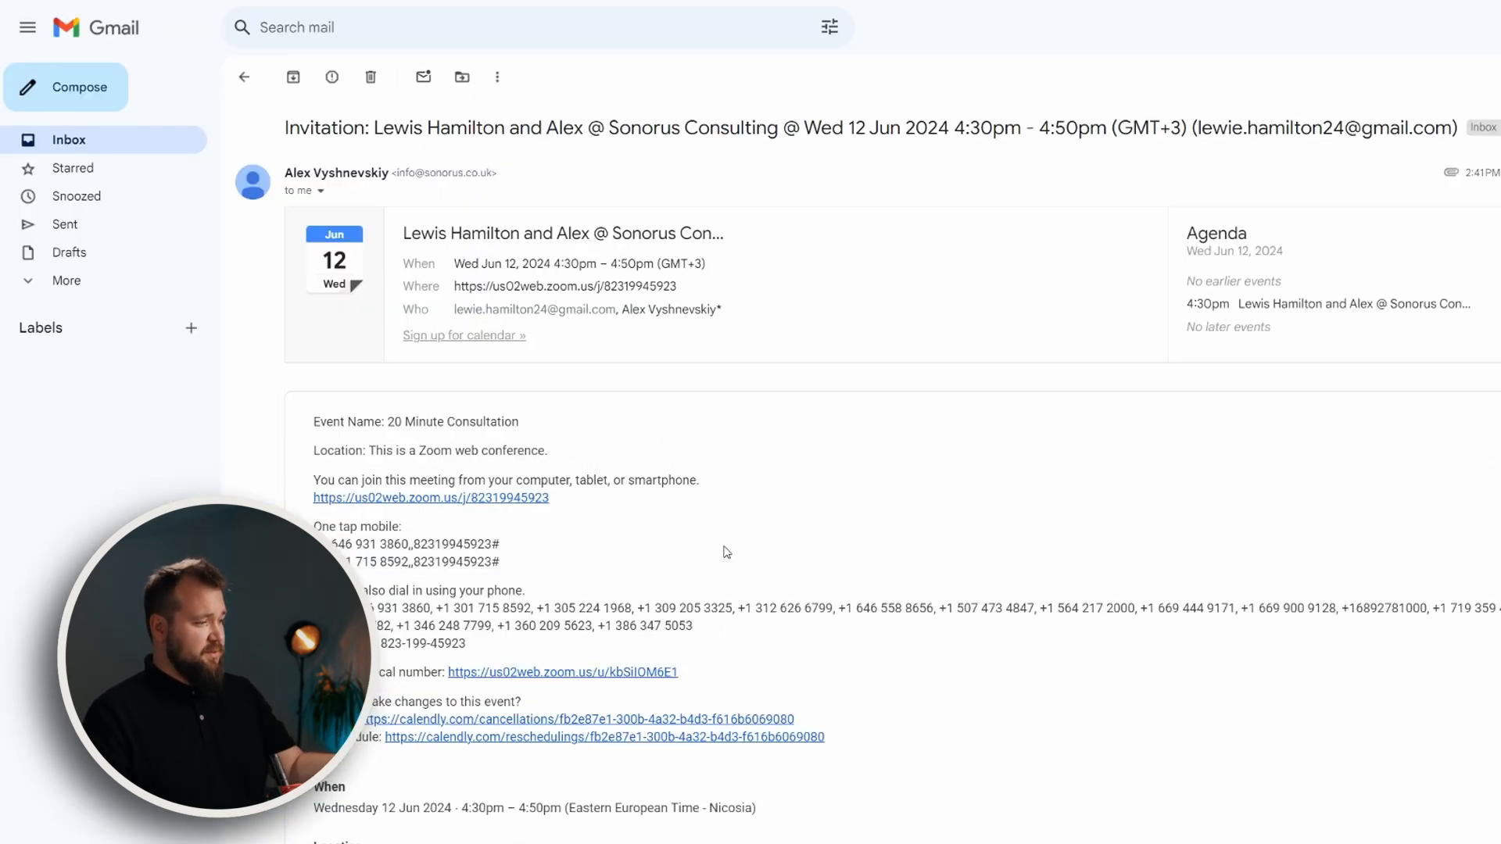
- Open the Calendly rescheduling link from the event email and continue past the redirect notice
scroll(728, 547, "down", 2)
left_click_drag(825, 649, 386, 650)
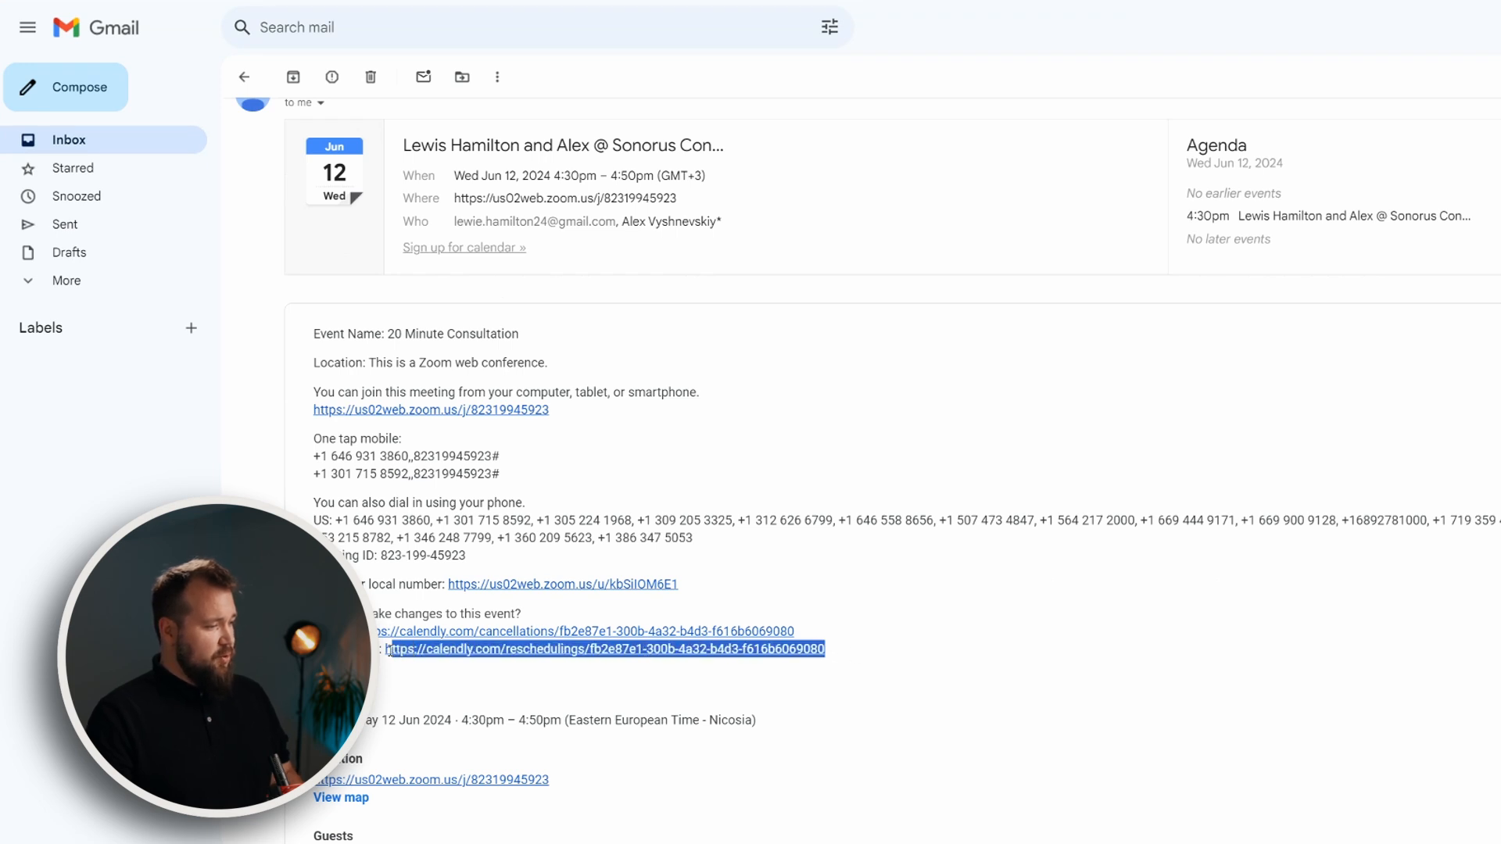
right_click(817, 648)
left_click(949, 267)
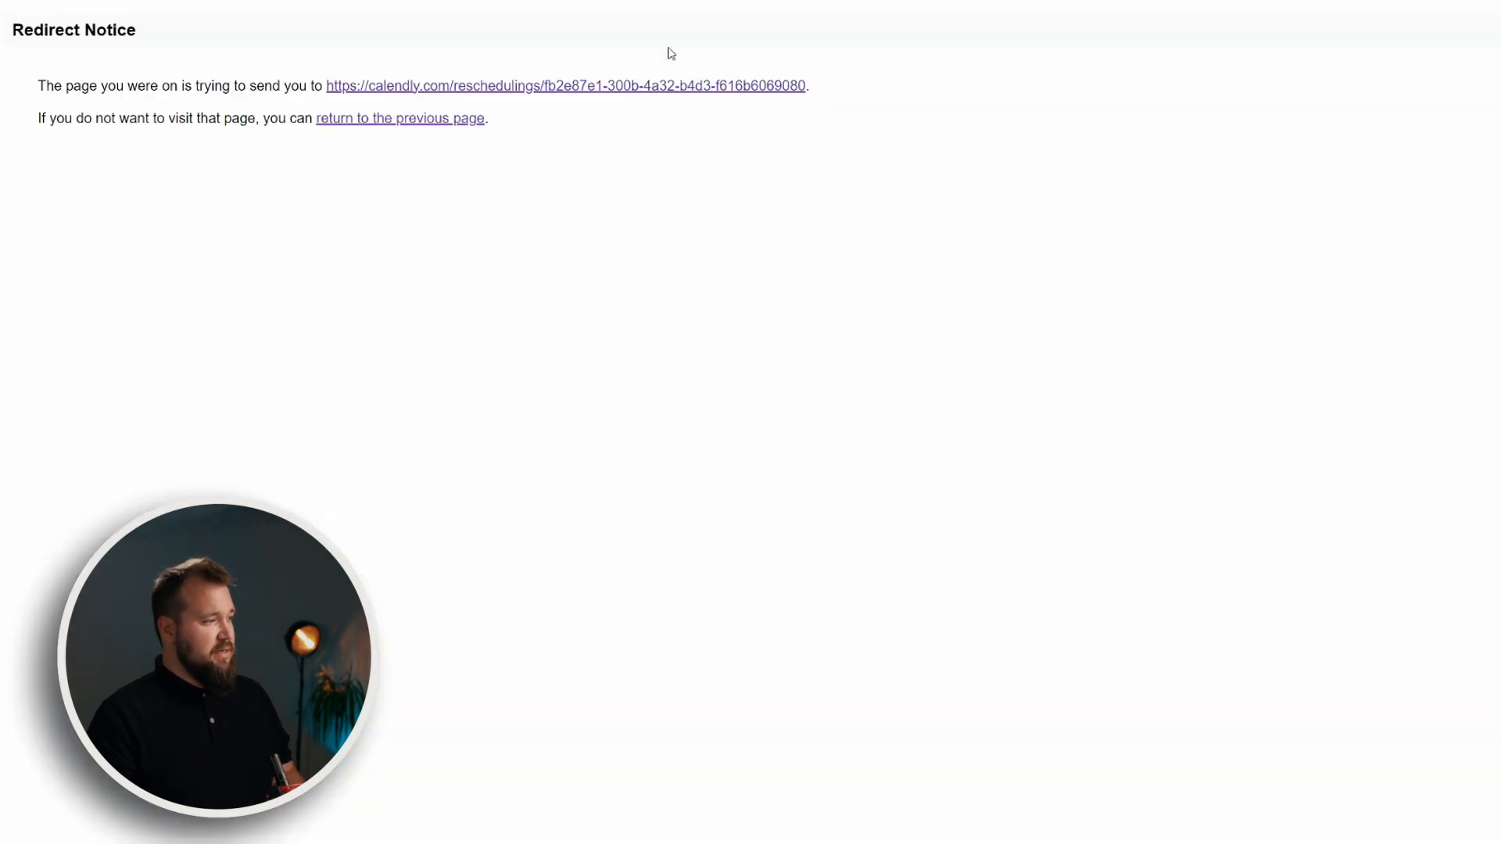
left_click(661, 86)
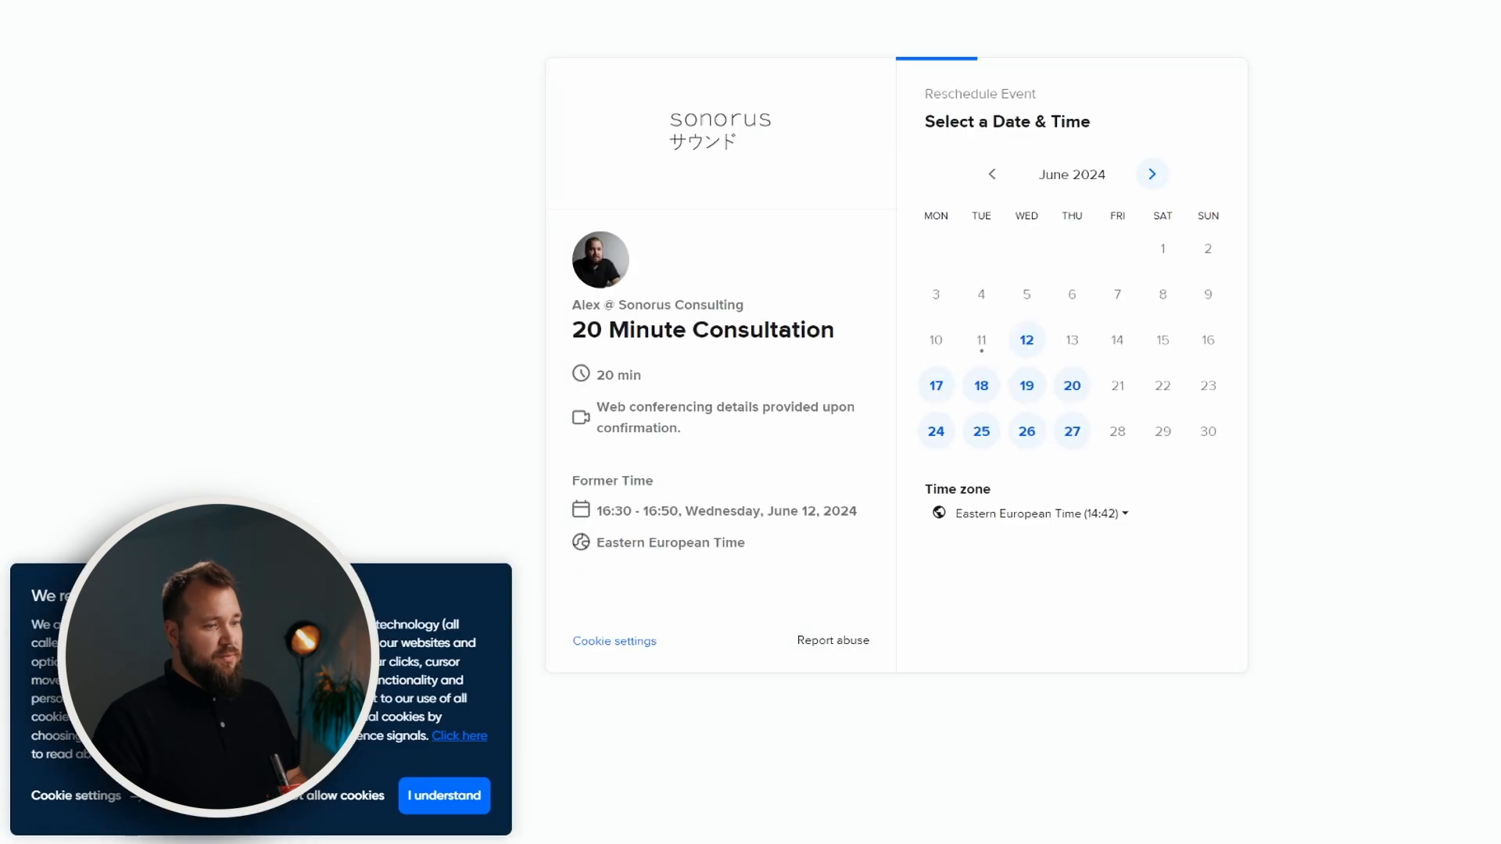
- Reschedule the consultation to Wednesday, June 12 at 17:30 with the note "test test"
left_click(1026, 341)
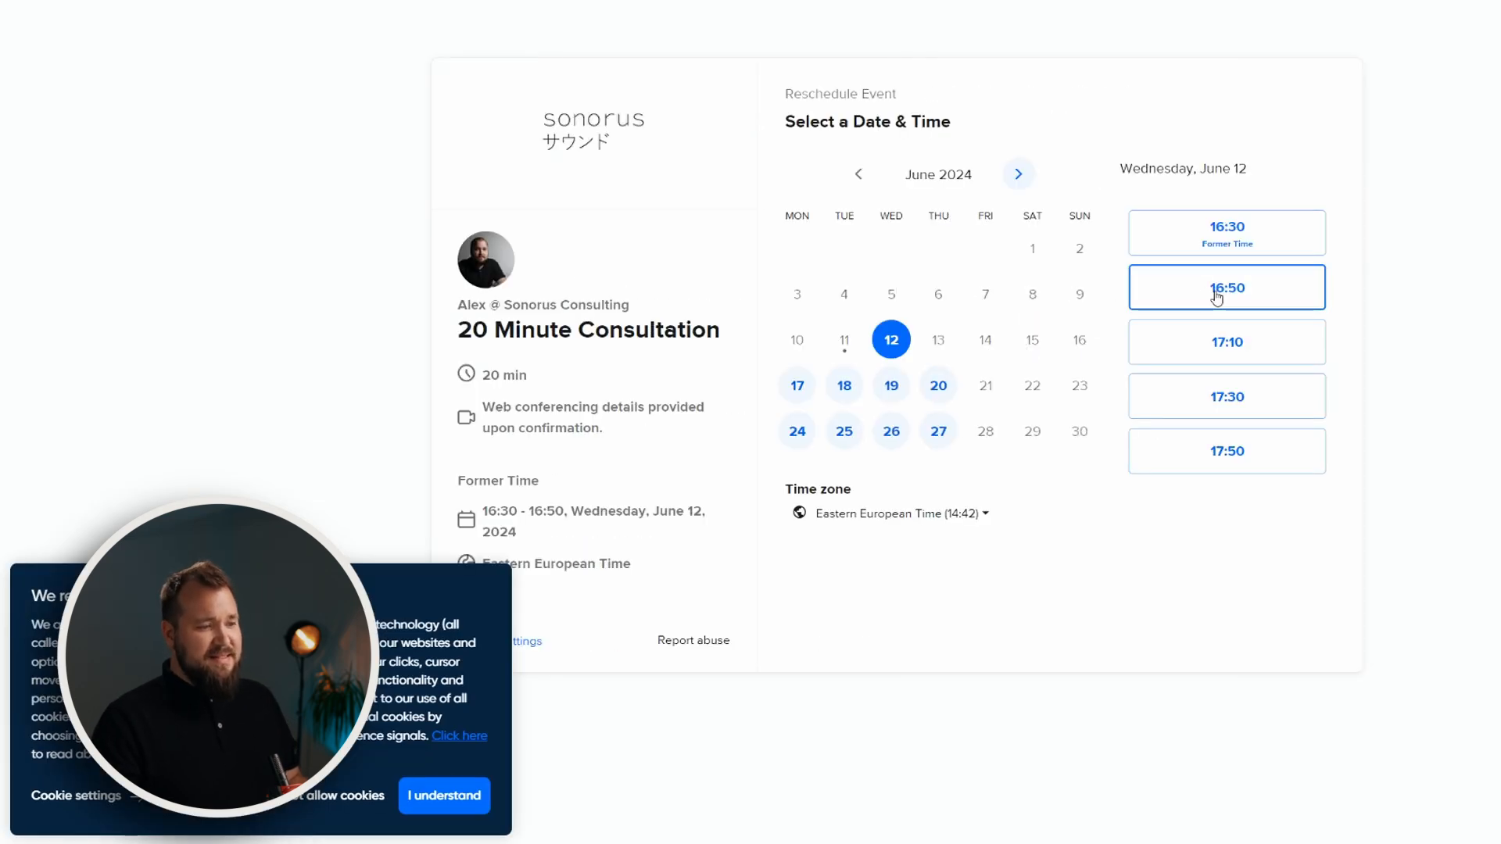
left_click(1227, 396)
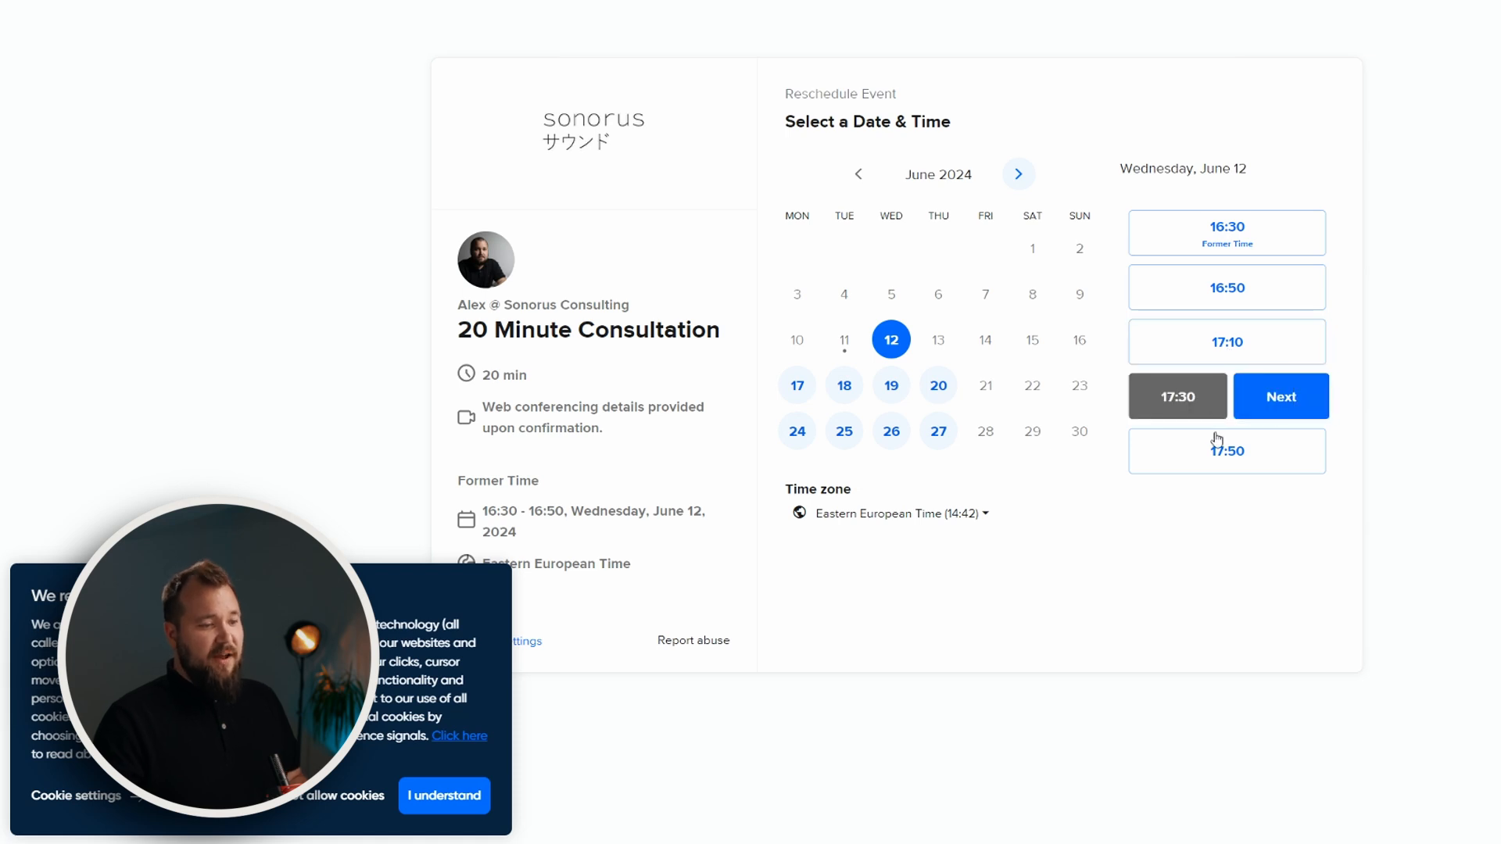
left_click(1292, 389)
left_click(861, 183)
type("test test")
left_click(851, 361)
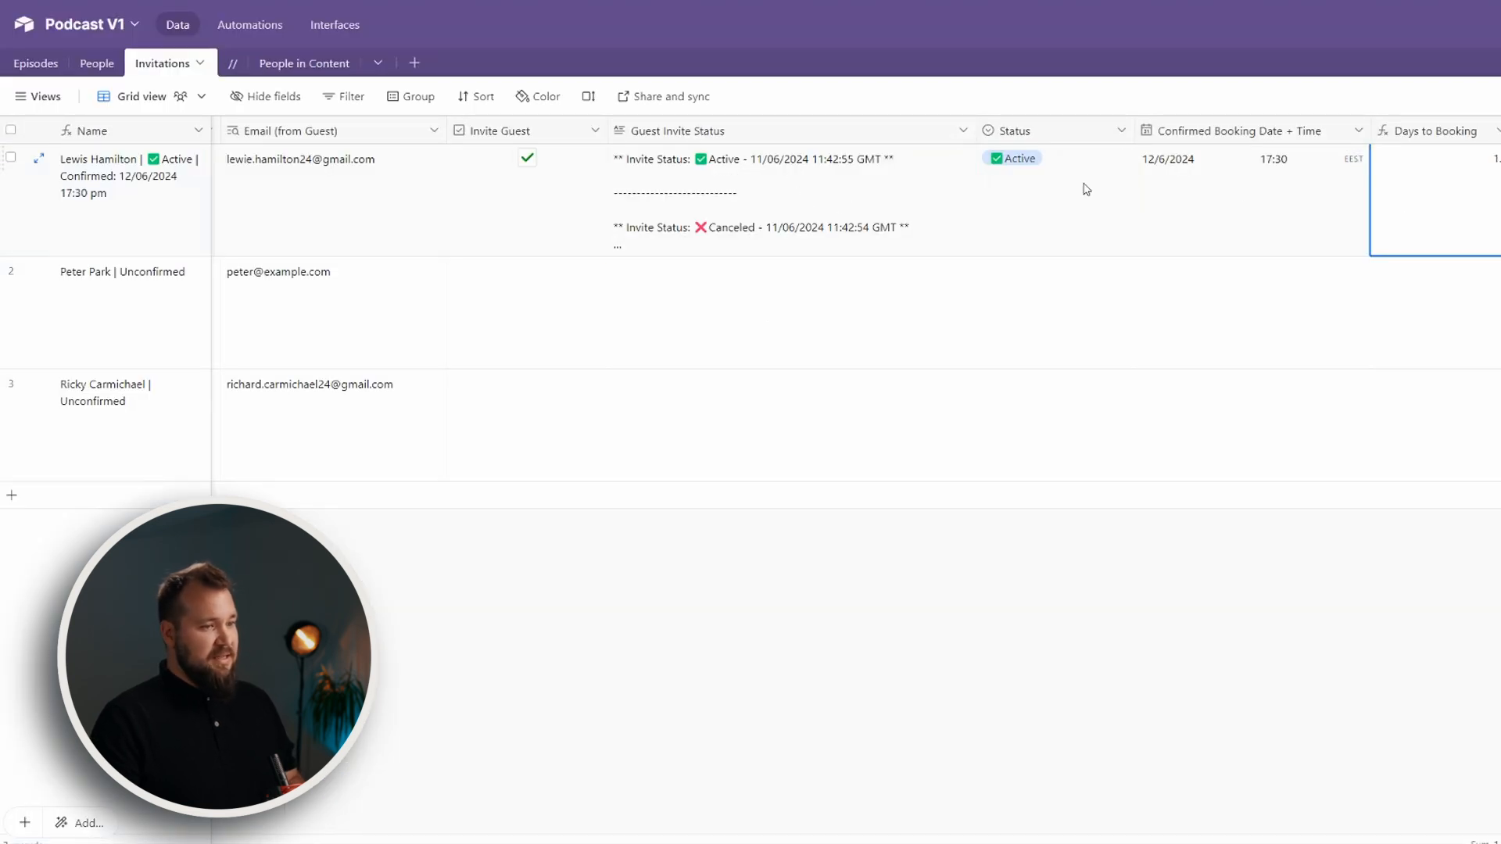
- Check the rescheduled booking's date and Days to Booking in Airtable, and examine the expanded Guest Invite Status history
left_click(1236, 187)
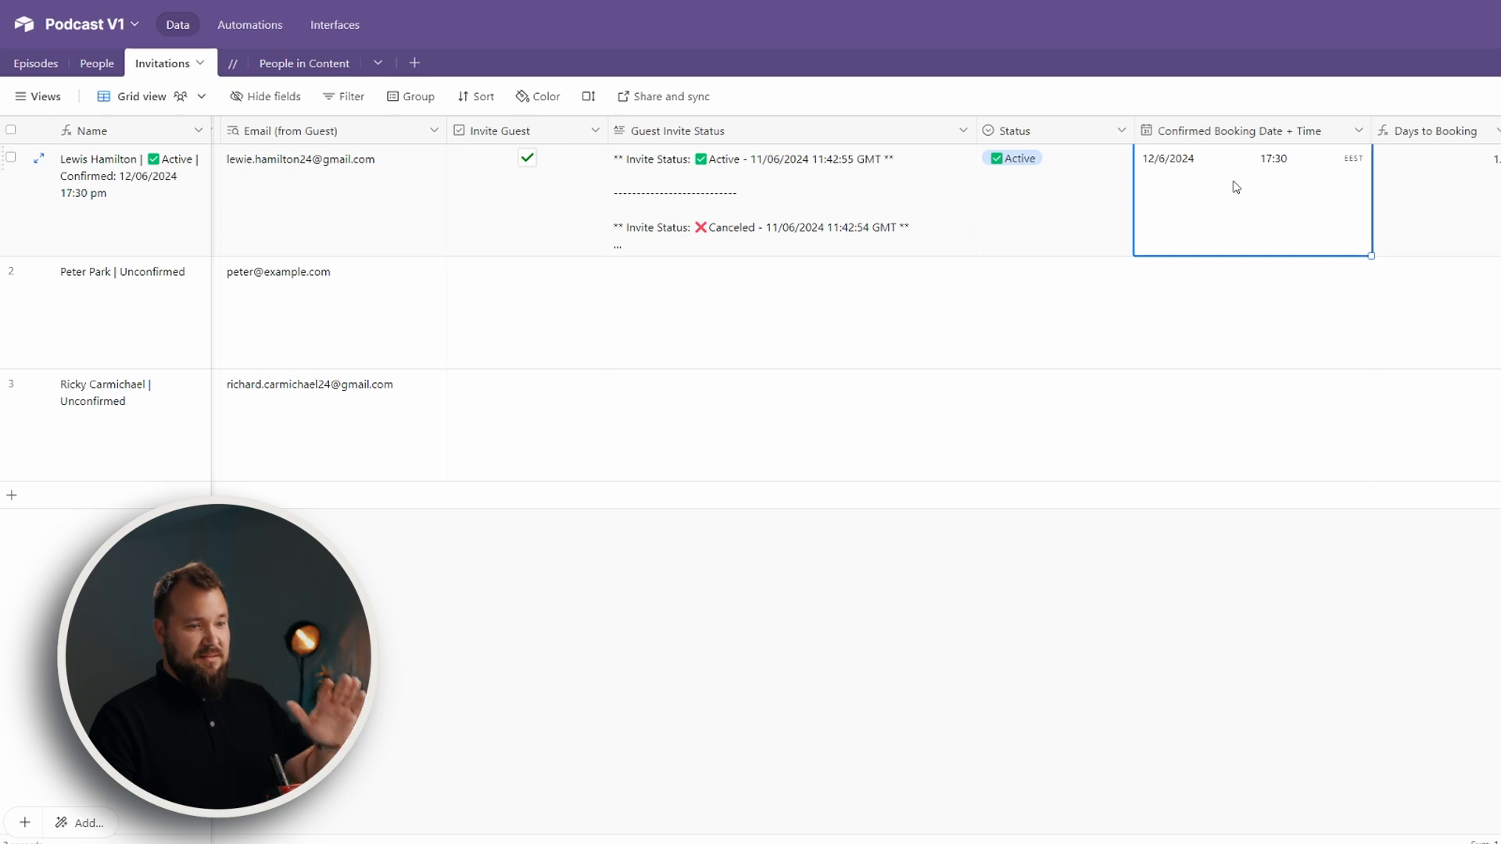
left_click(1407, 175)
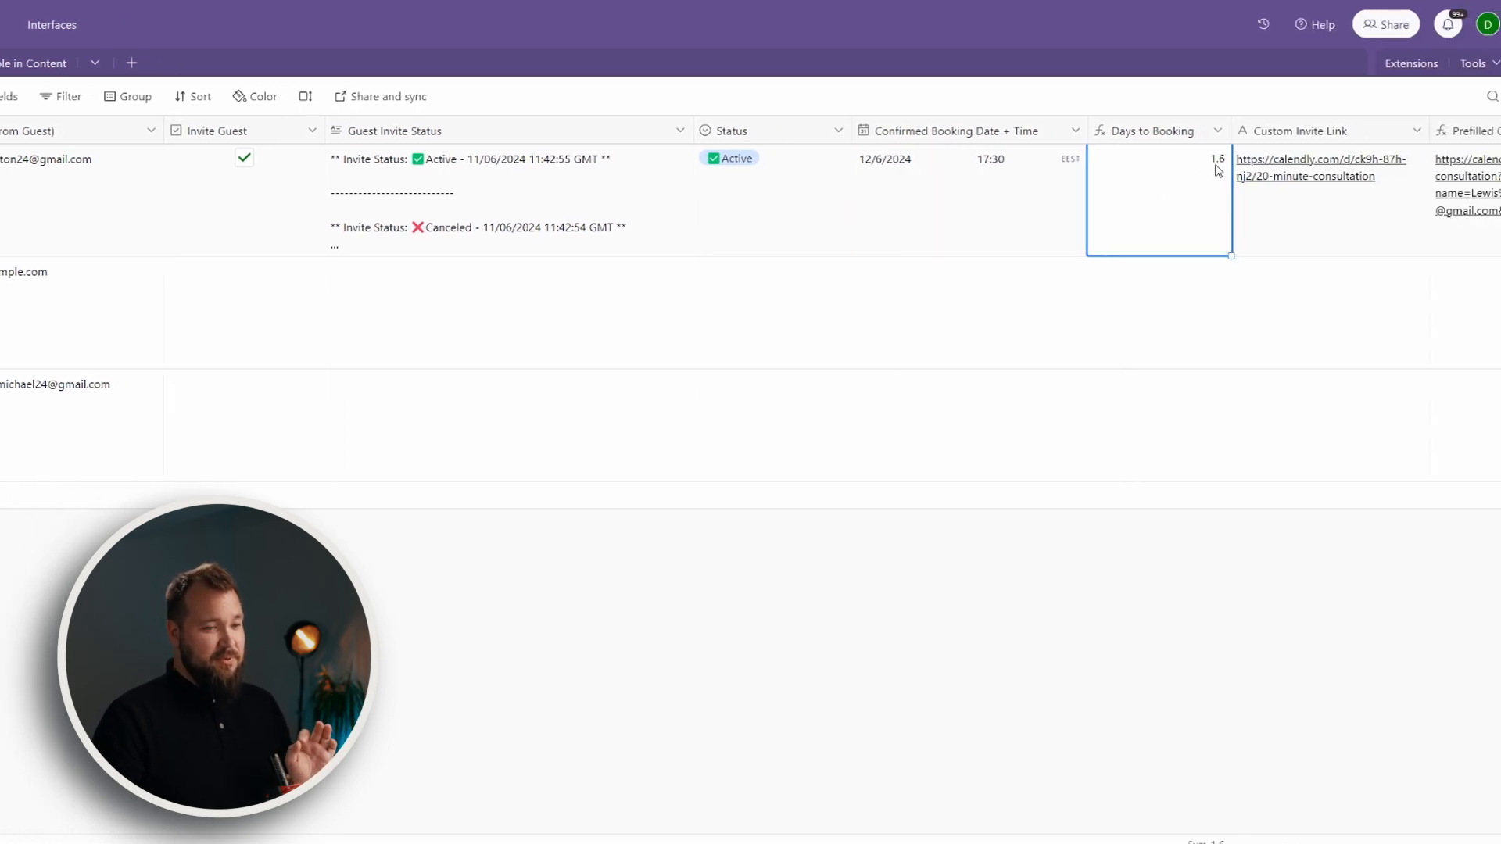
left_click(612, 200)
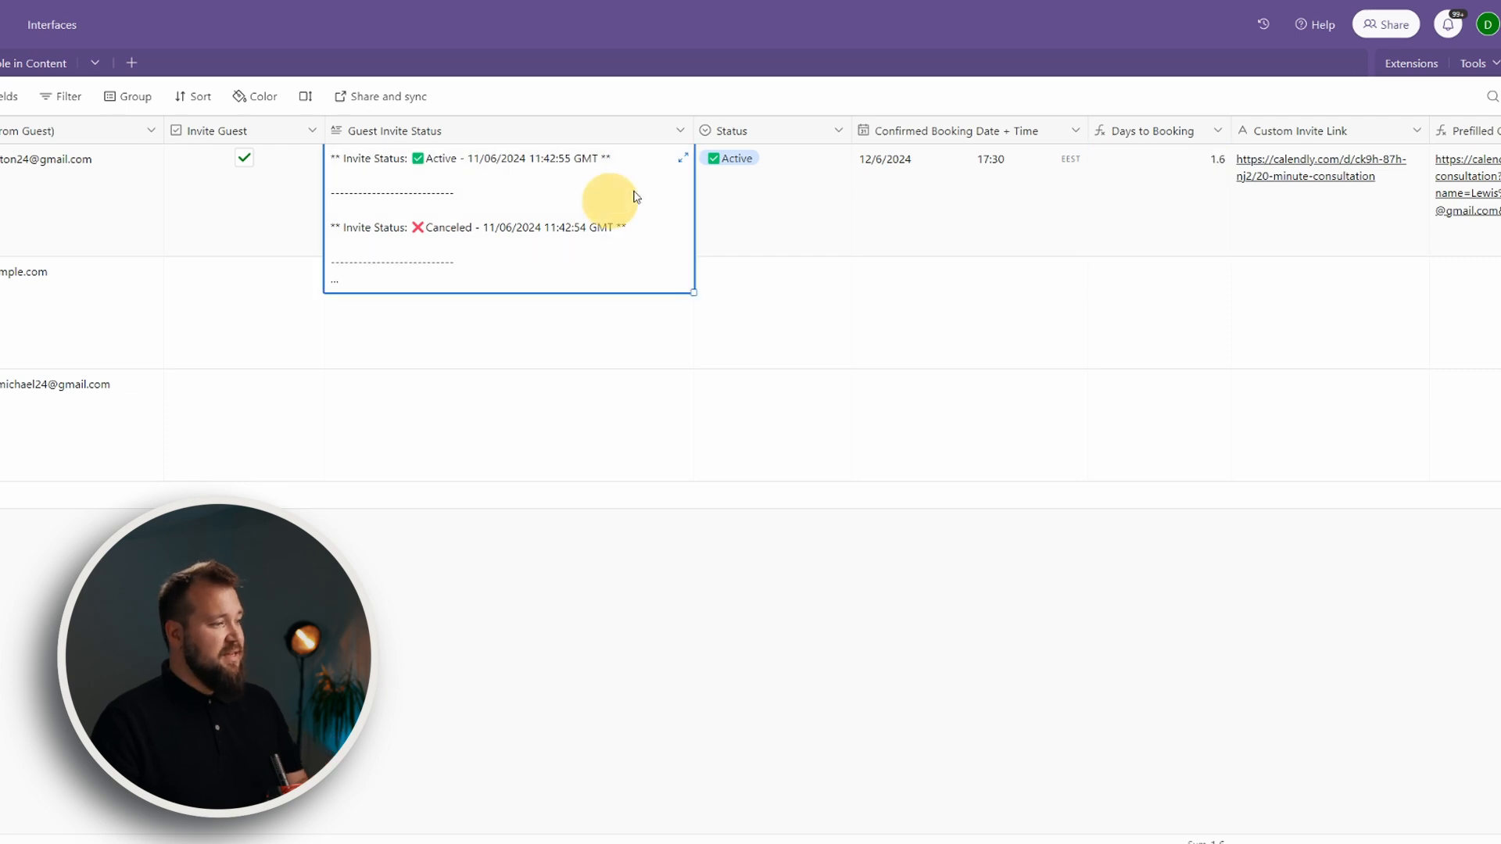
left_click(684, 160)
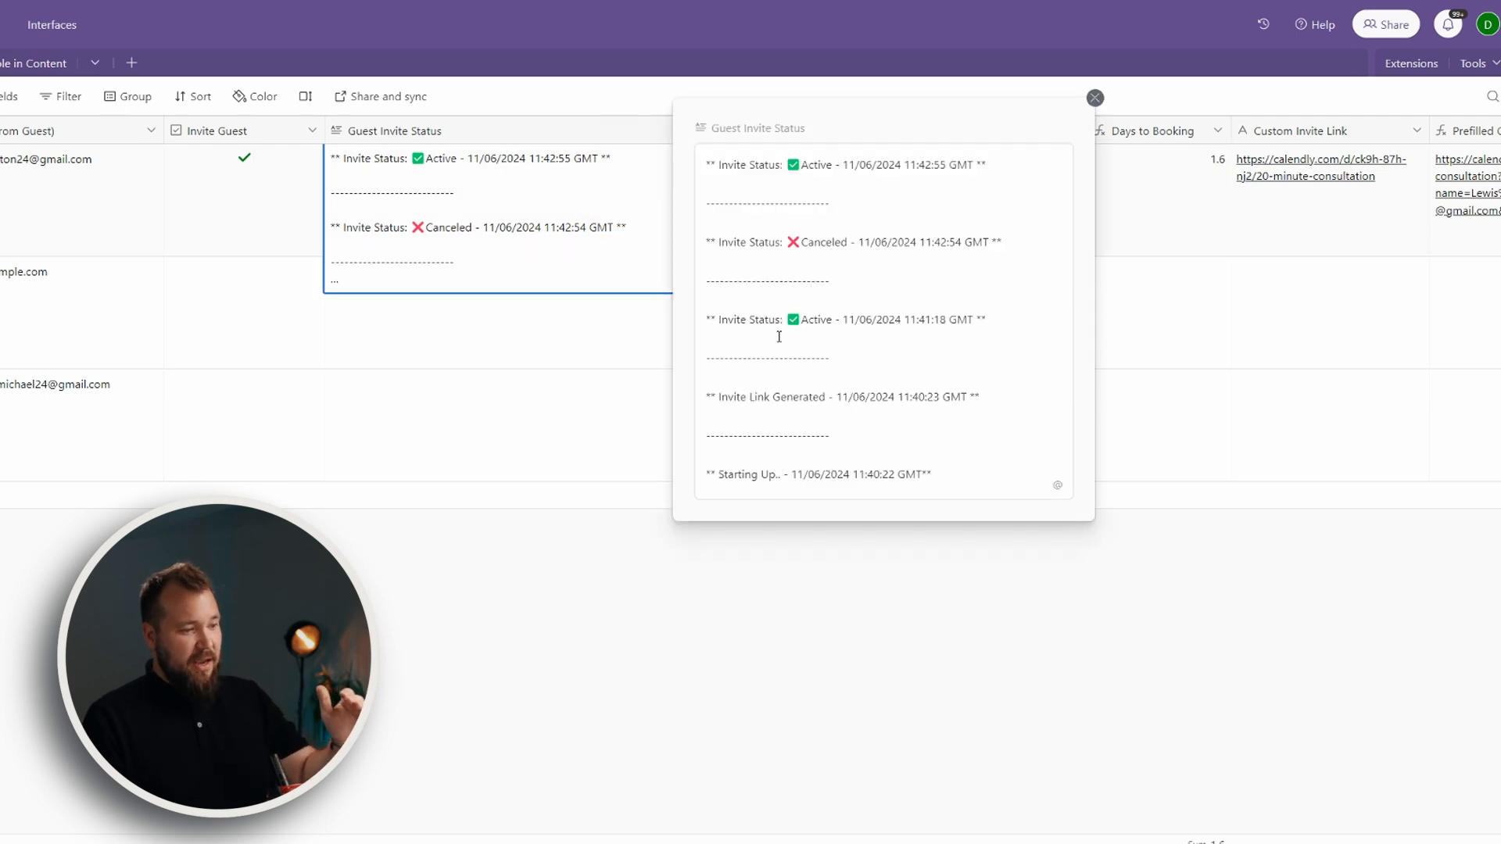
left_click_drag(721, 321, 916, 320)
left_click_drag(942, 242, 755, 243)
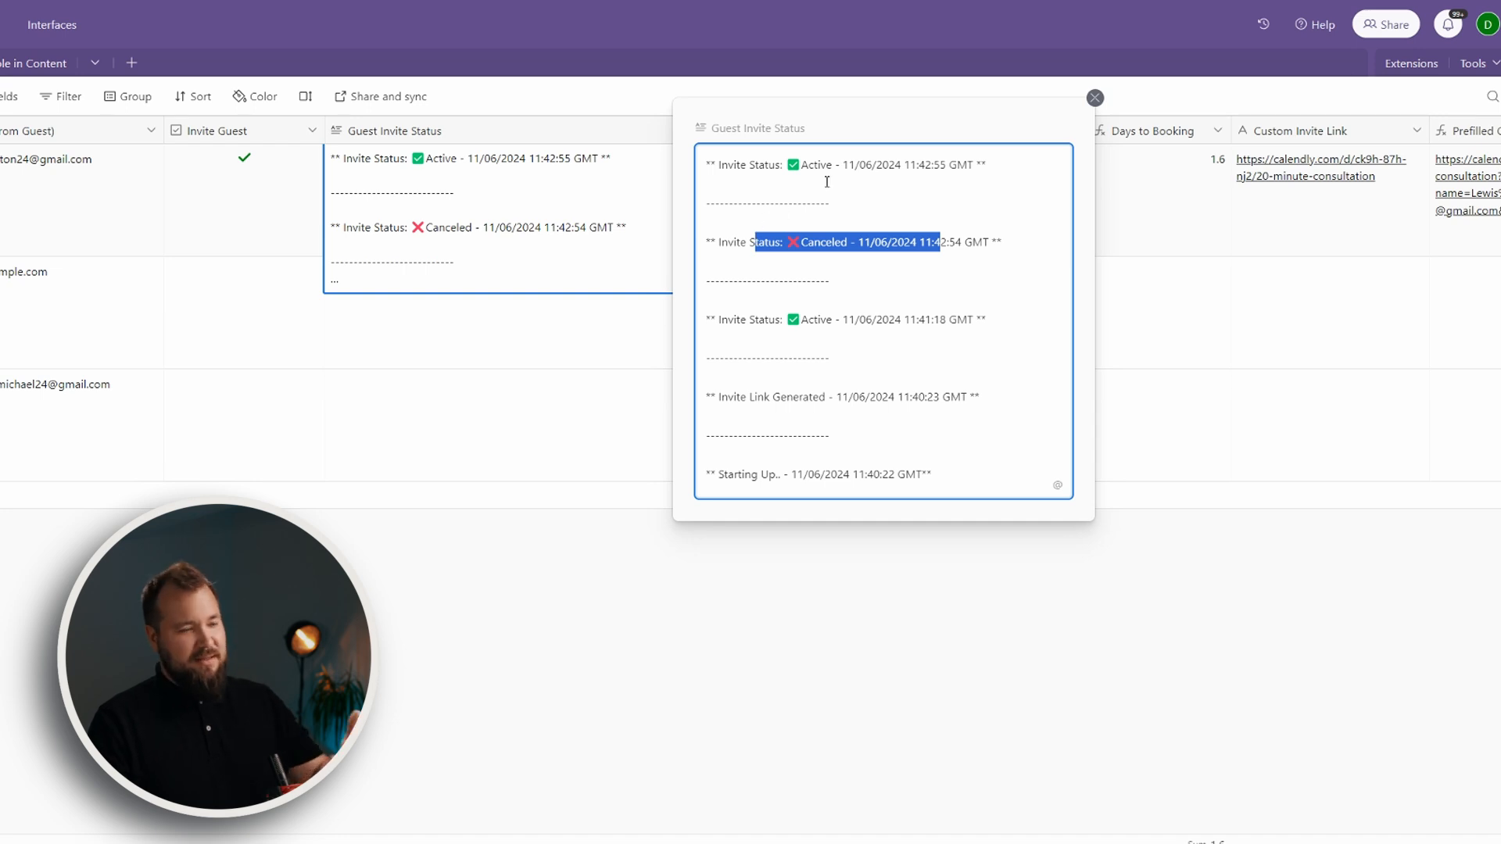
left_click_drag(838, 166, 801, 165)
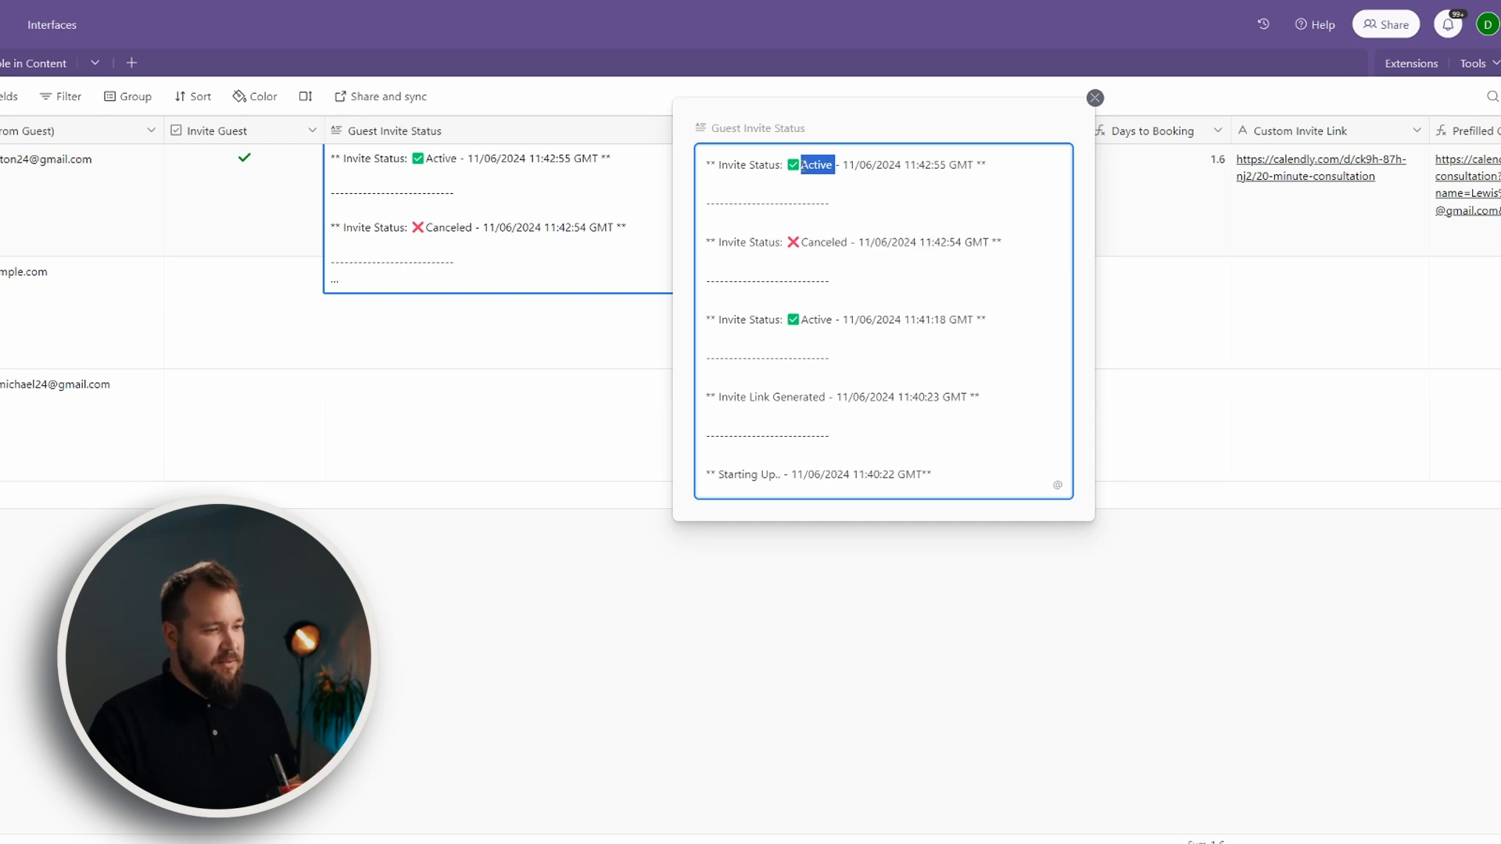
- Examine the newest Active entry and its timestamp in the expanded Guest Invite Status history
left_click(782, 165)
left_click_drag(859, 165, 990, 165)
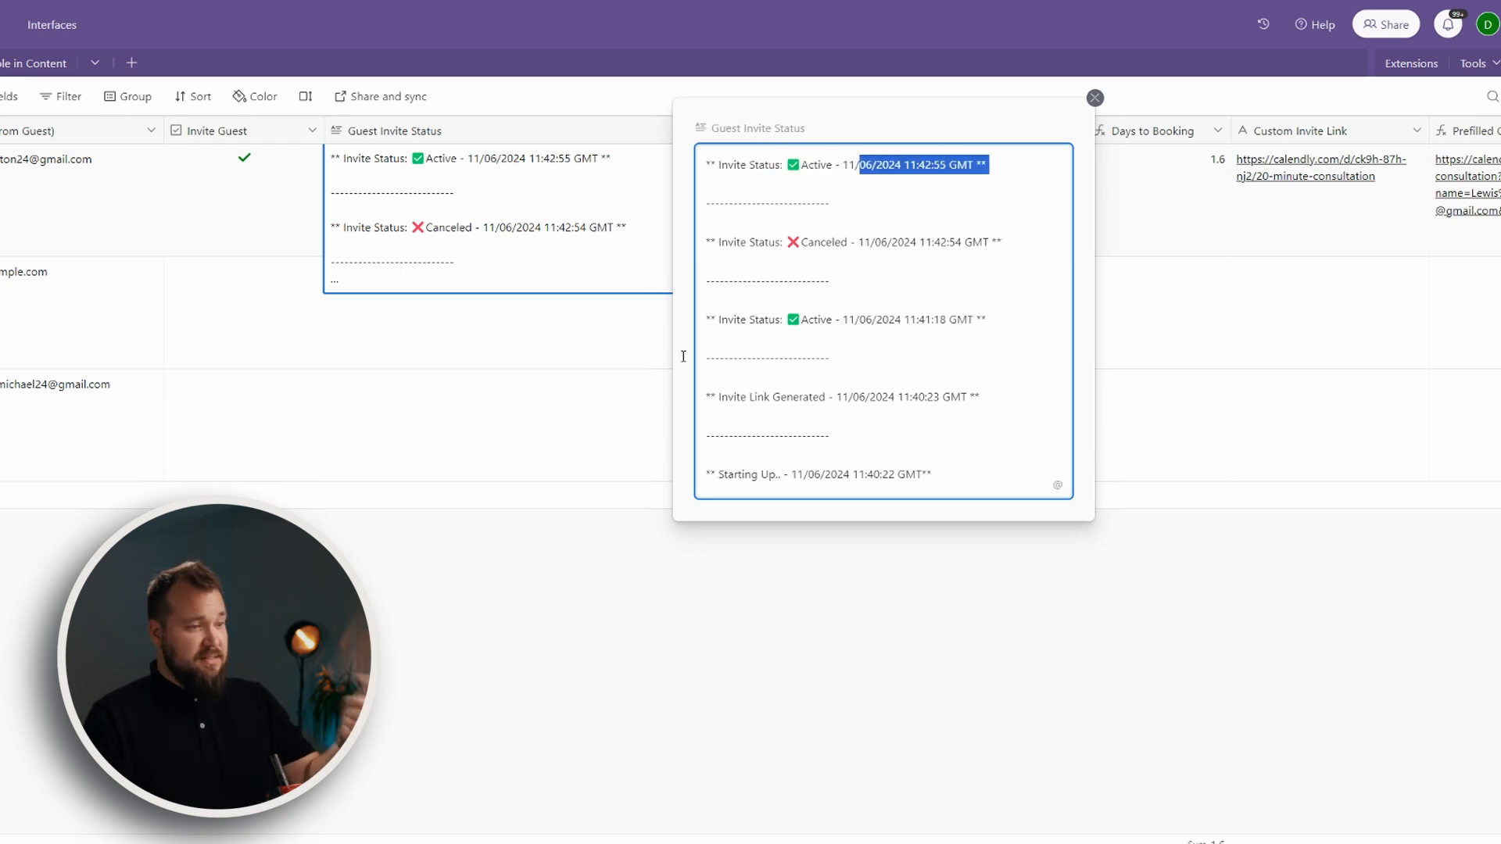
left_click(477, 518)
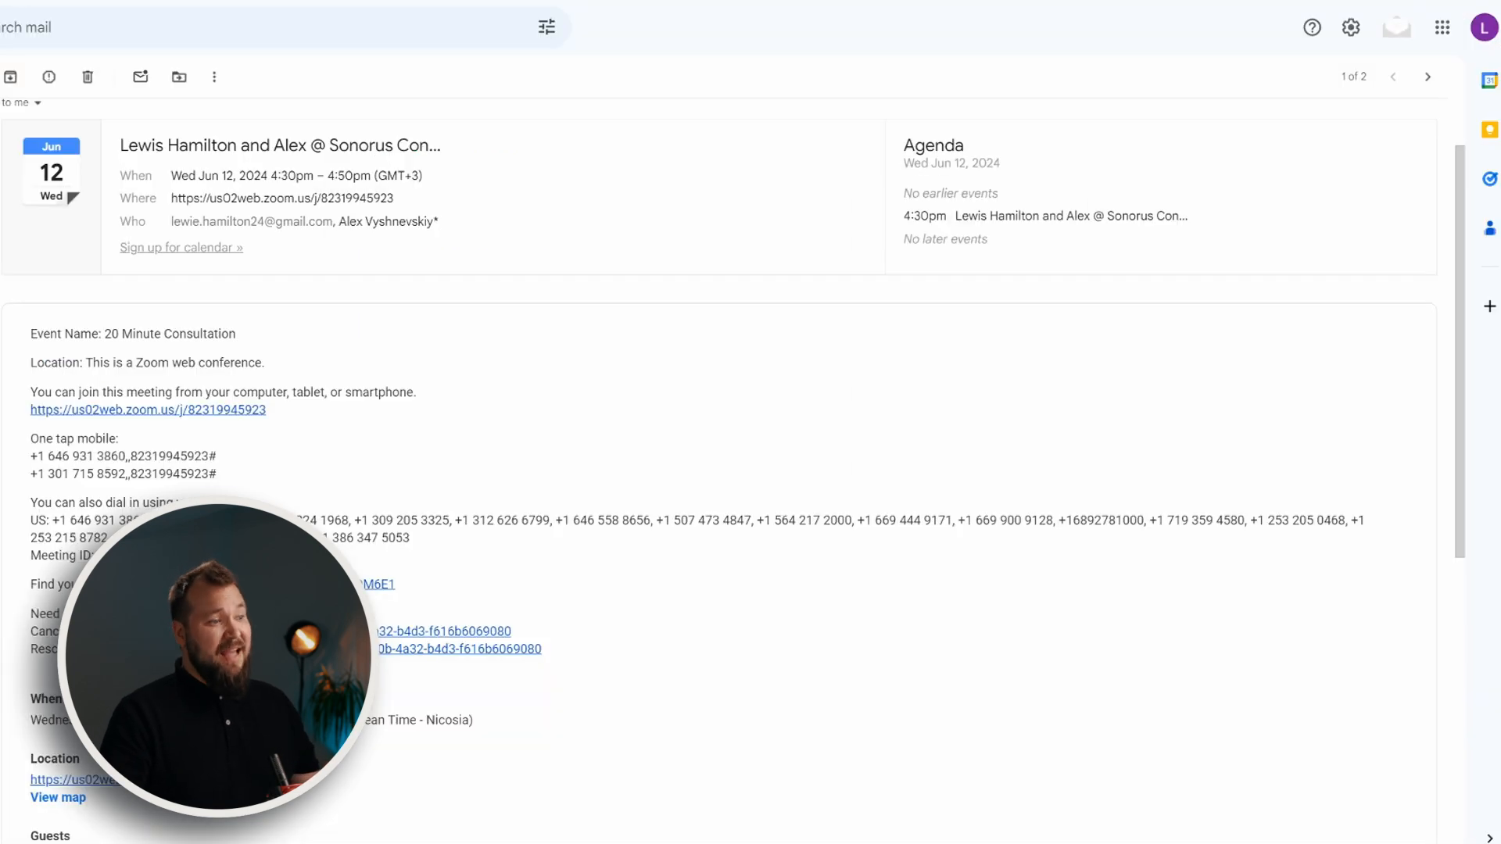
- Switch to Gmail, open the updated invitation email for the June 12 consultation, and follow its Calendly cancellation link
left_click(125, 146)
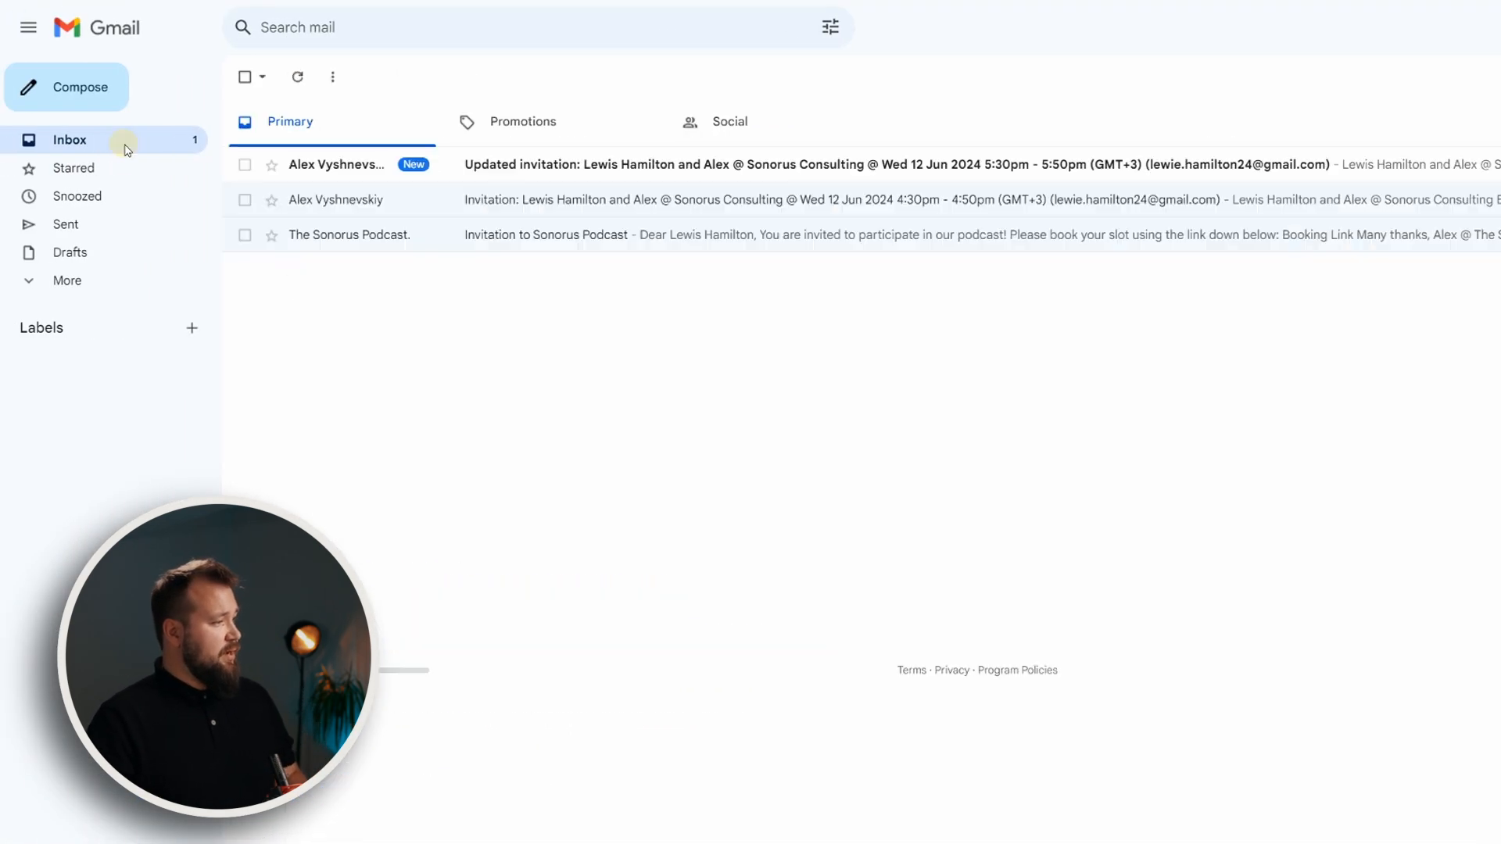
left_click(538, 169)
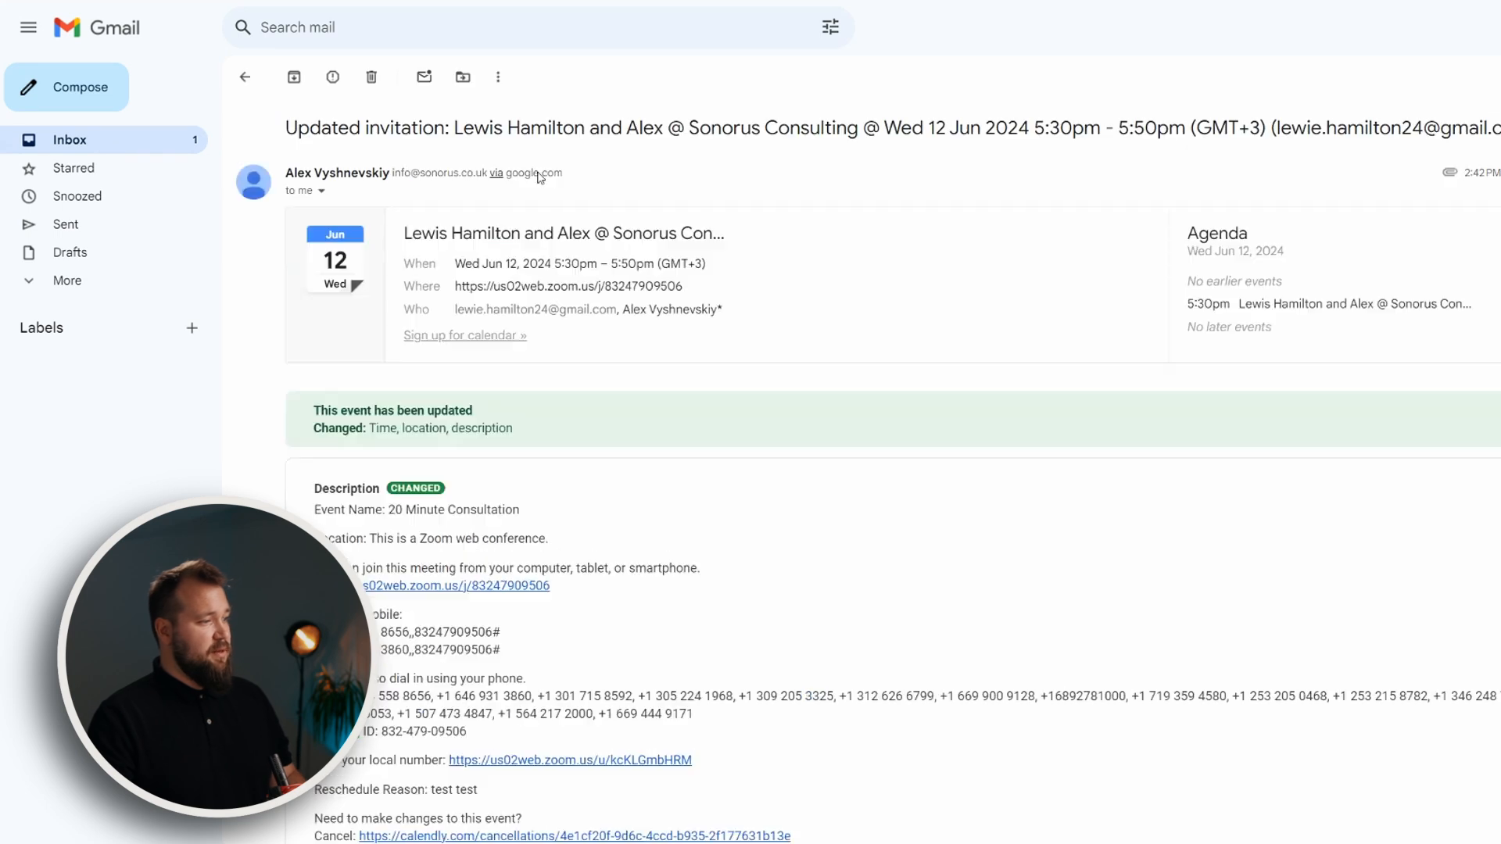
scroll(646, 523, "down", 5)
left_click_drag(802, 397, 397, 399)
right_click(397, 398)
left_click(672, 170)
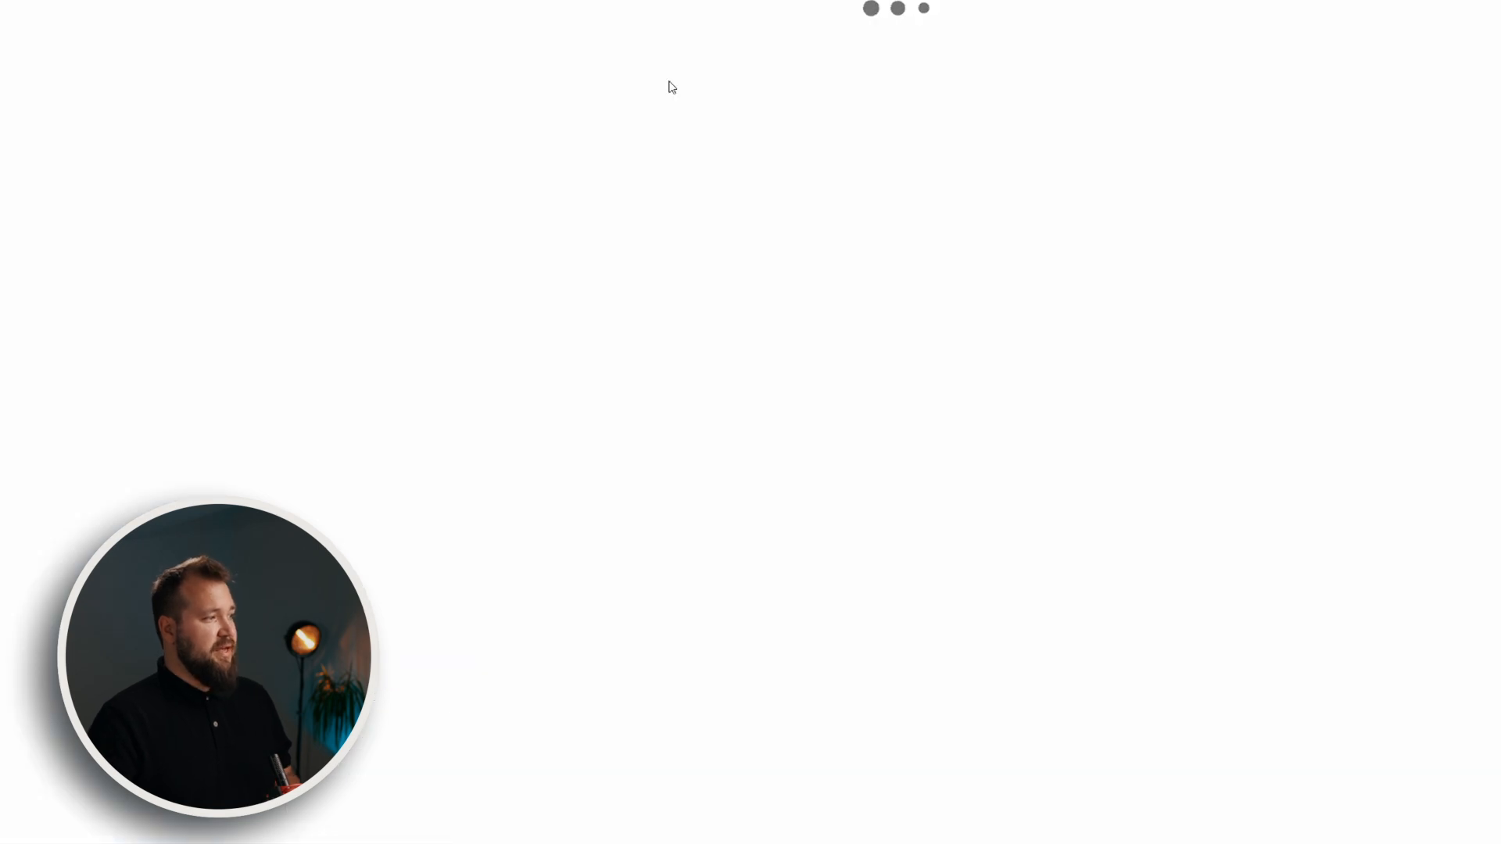
- Cancel the 20 Minute Consultation with the reason "test" and close the Calendly page
type("test")
left_click(849, 257)
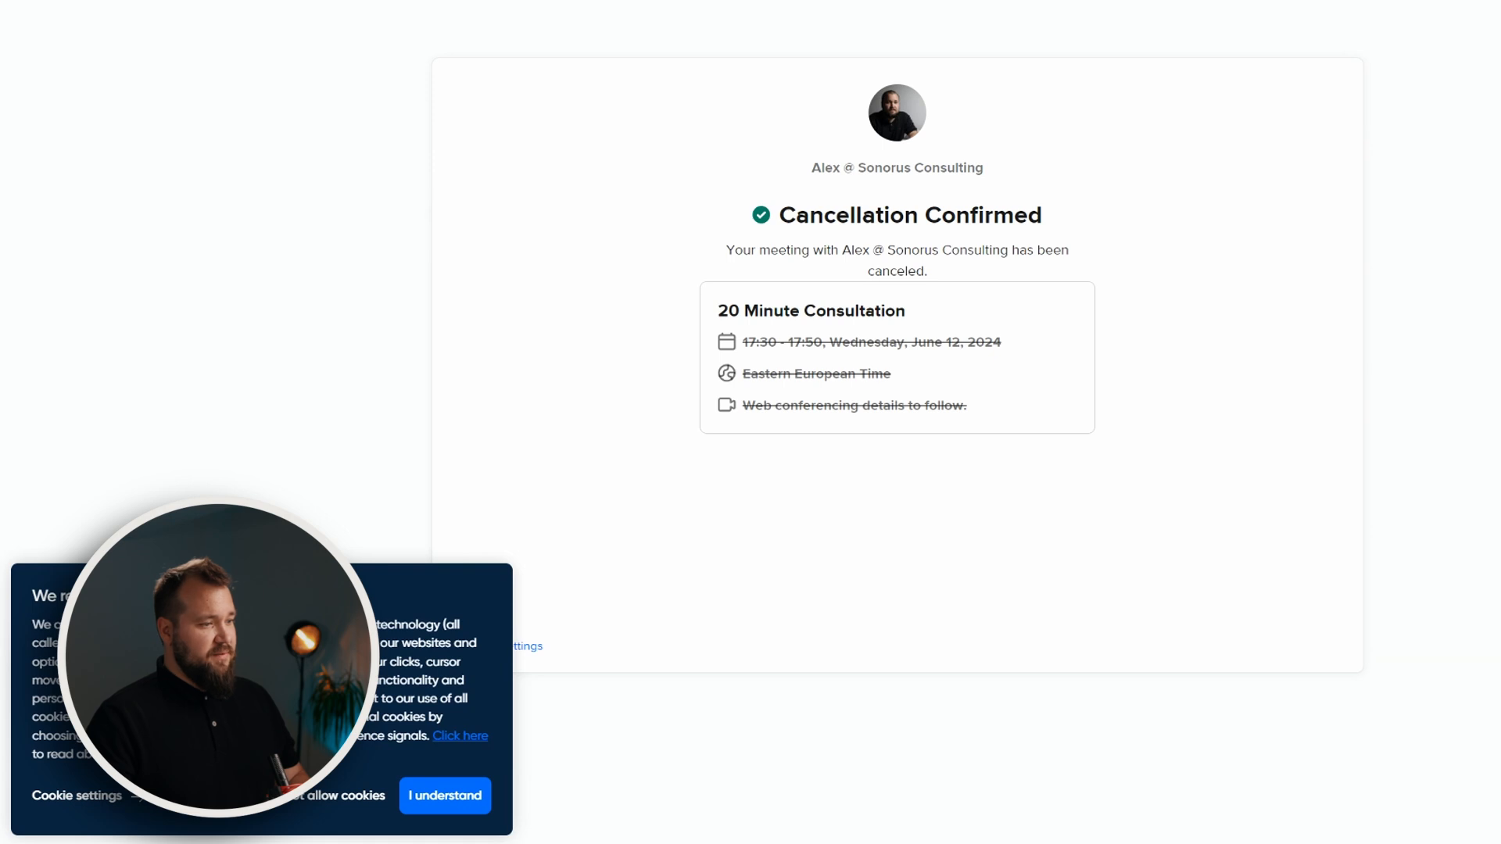
key("ctrl+w")
- Switch back to Airtable and check the first invitation's status, history and booking fields after the cancellation
key("ctrl+tab")
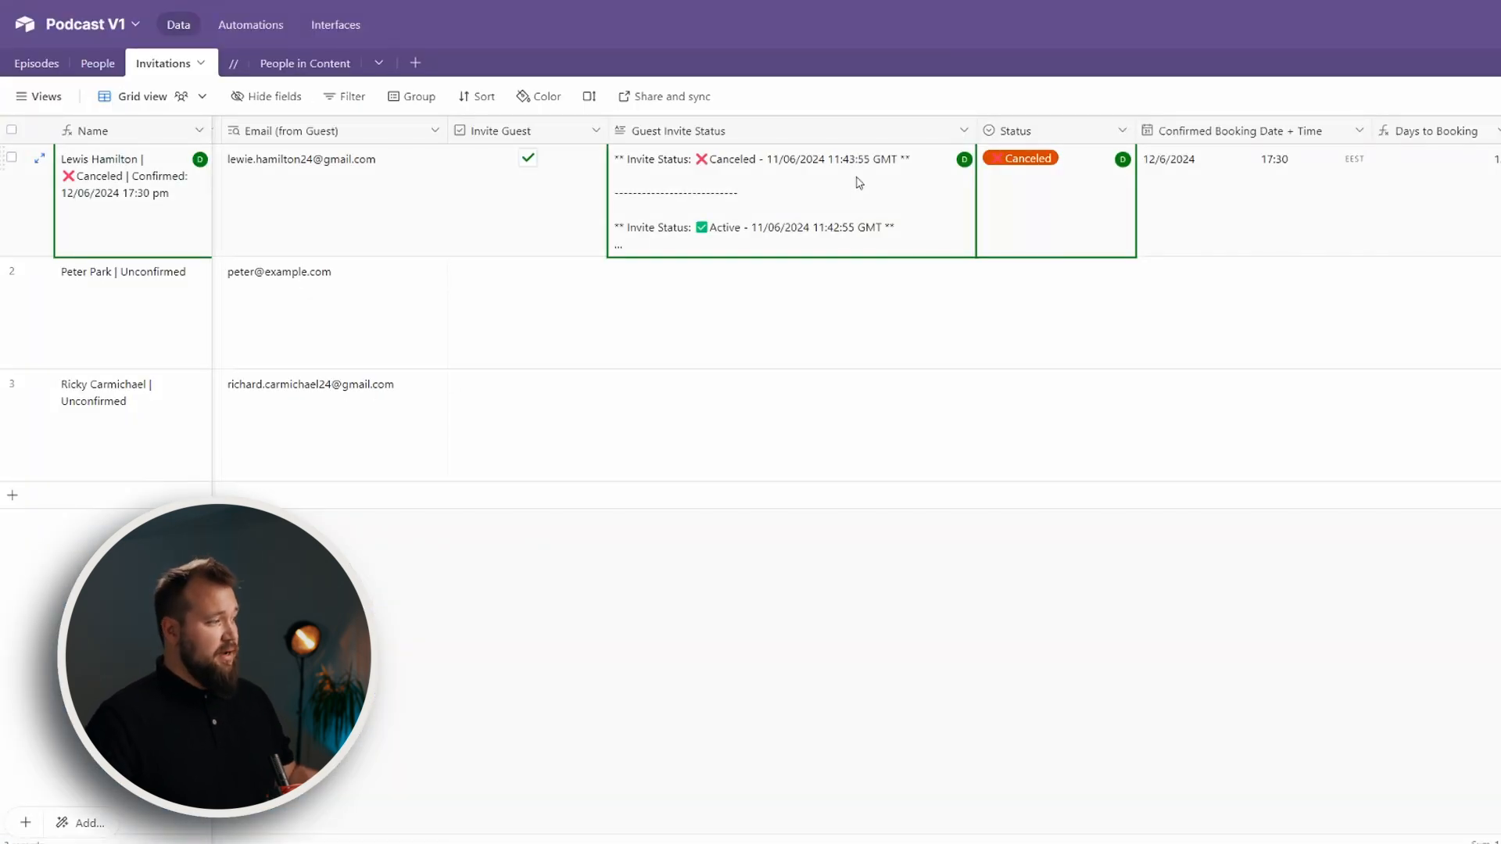
scroll(891, 228, "right", 8)
scroll(891, 228, "left", 6)
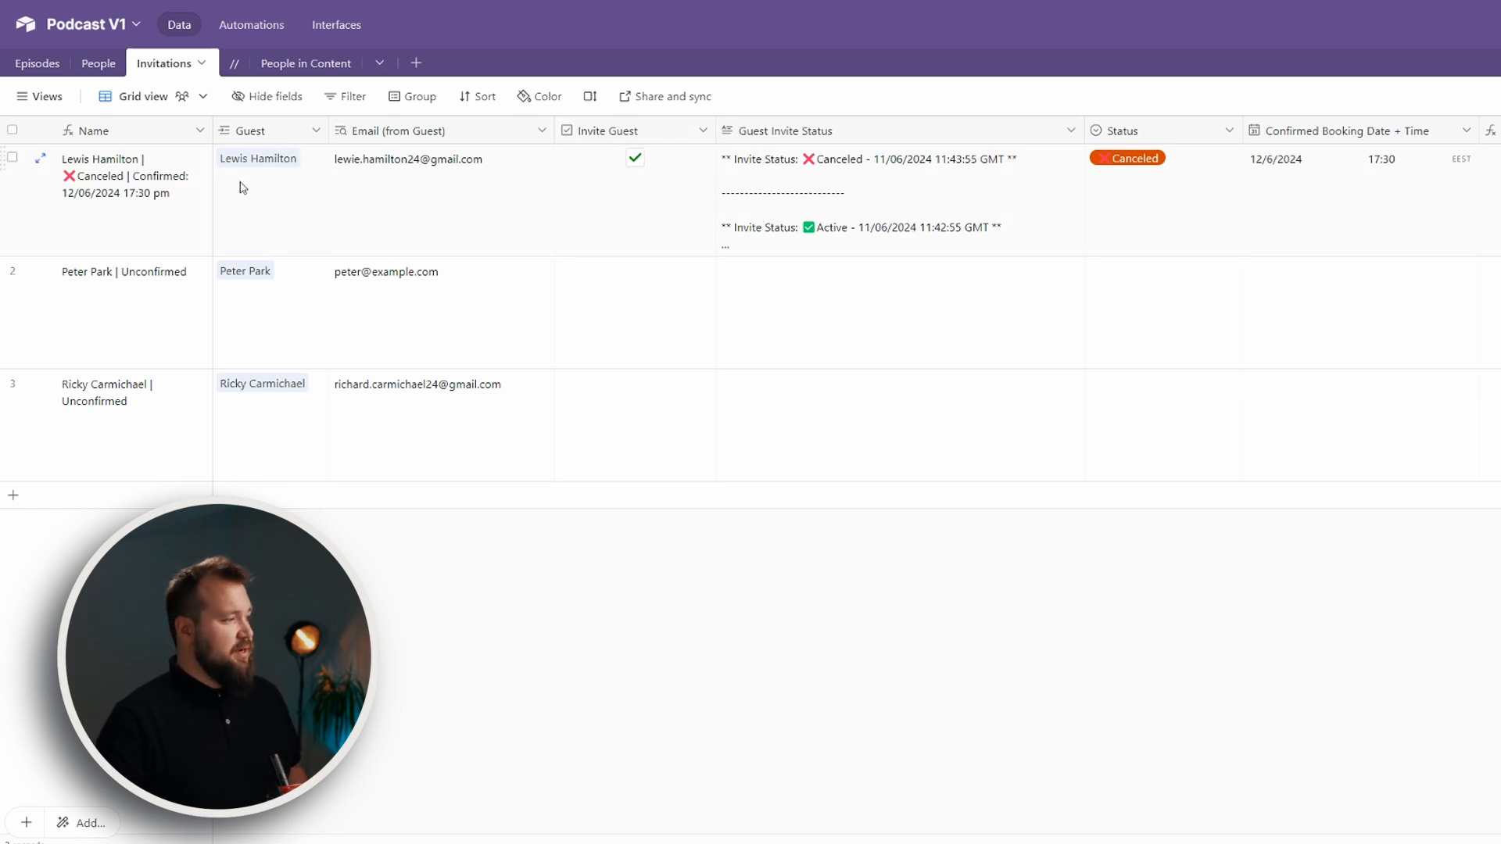
- Widen the Name column of the Invitations table so the first record's full name fits on one line
left_click(213, 130)
left_click_drag(213, 130, 448, 130)
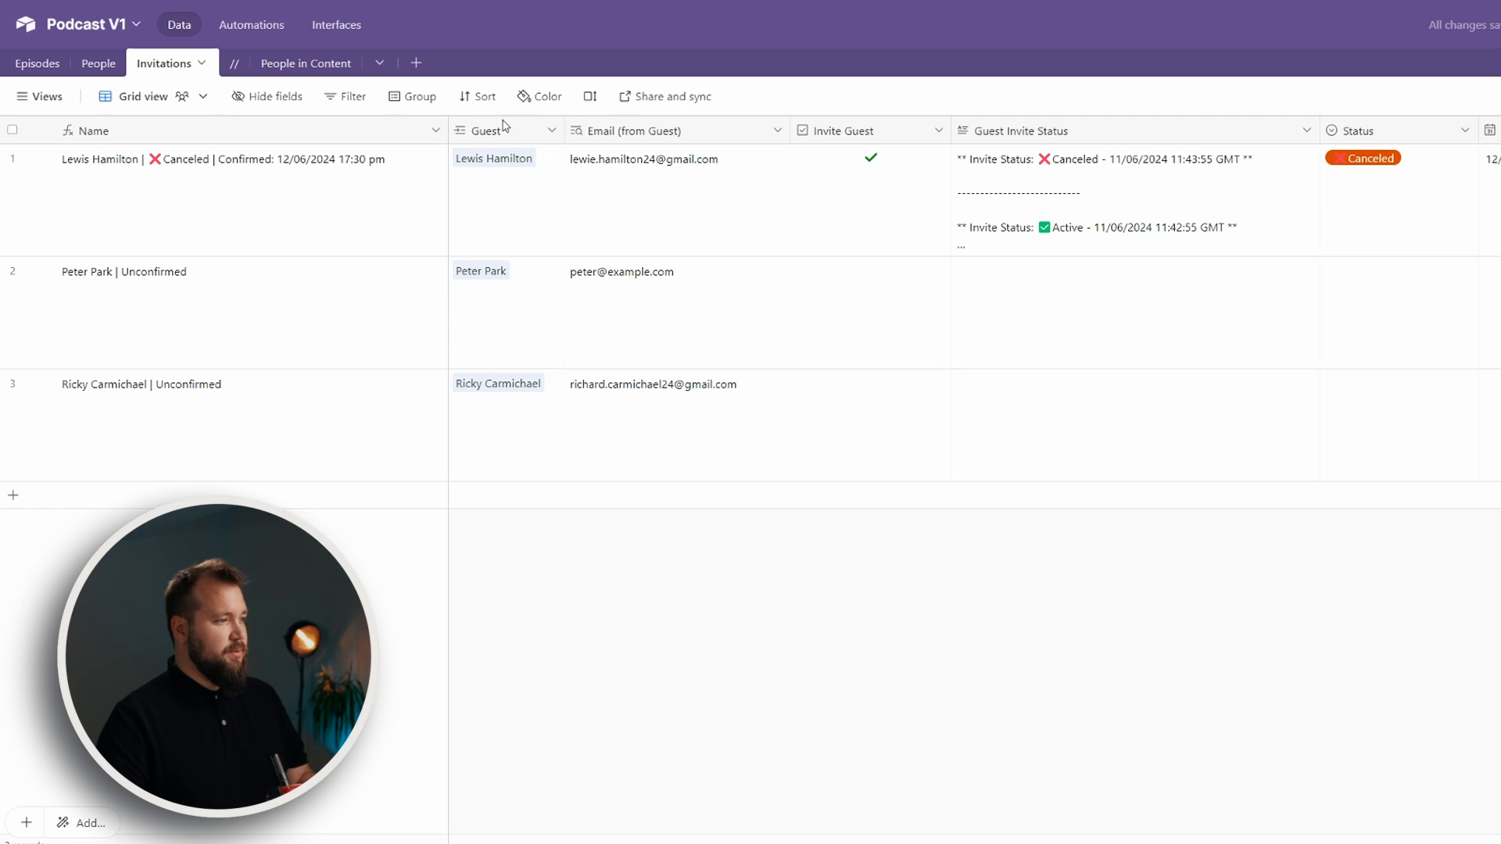
left_click(554, 231)
left_click(664, 193)
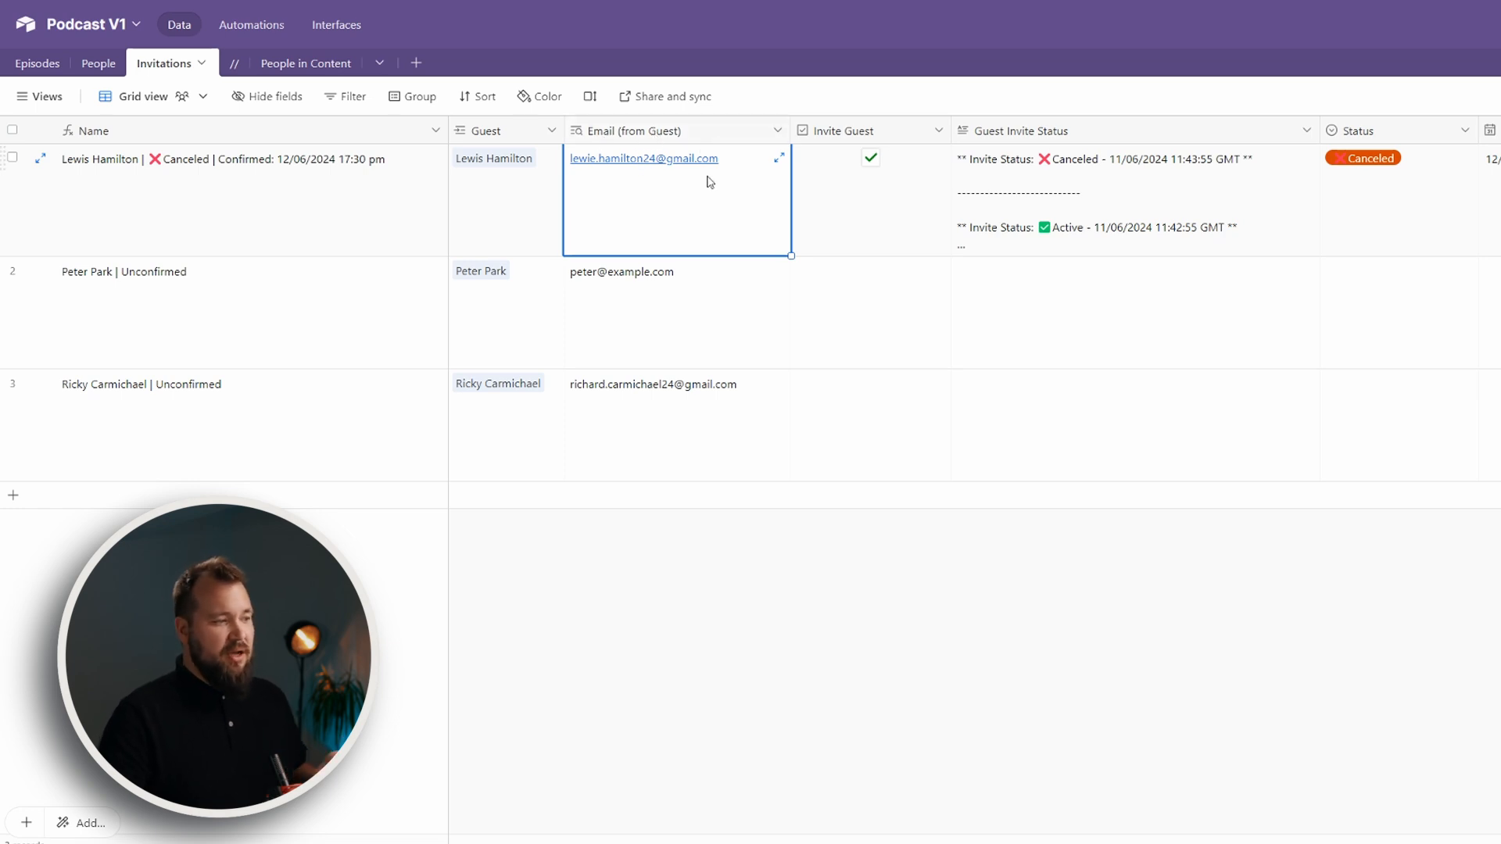
left_click(379, 232)
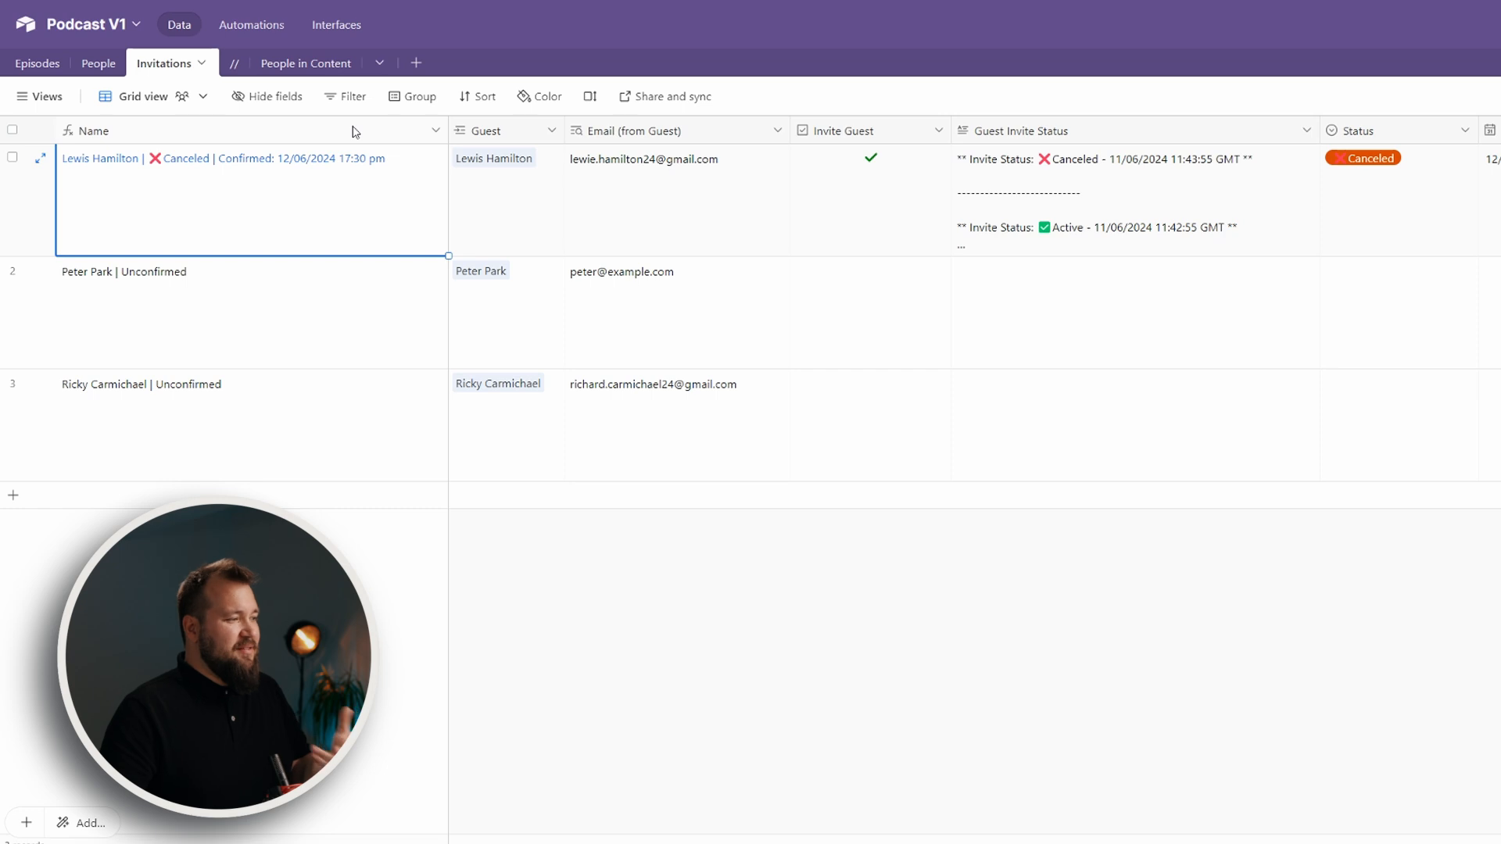
- View the Name field's formula in an enlarged editor and close it without changes
left_click(350, 130)
double_click(353, 131)
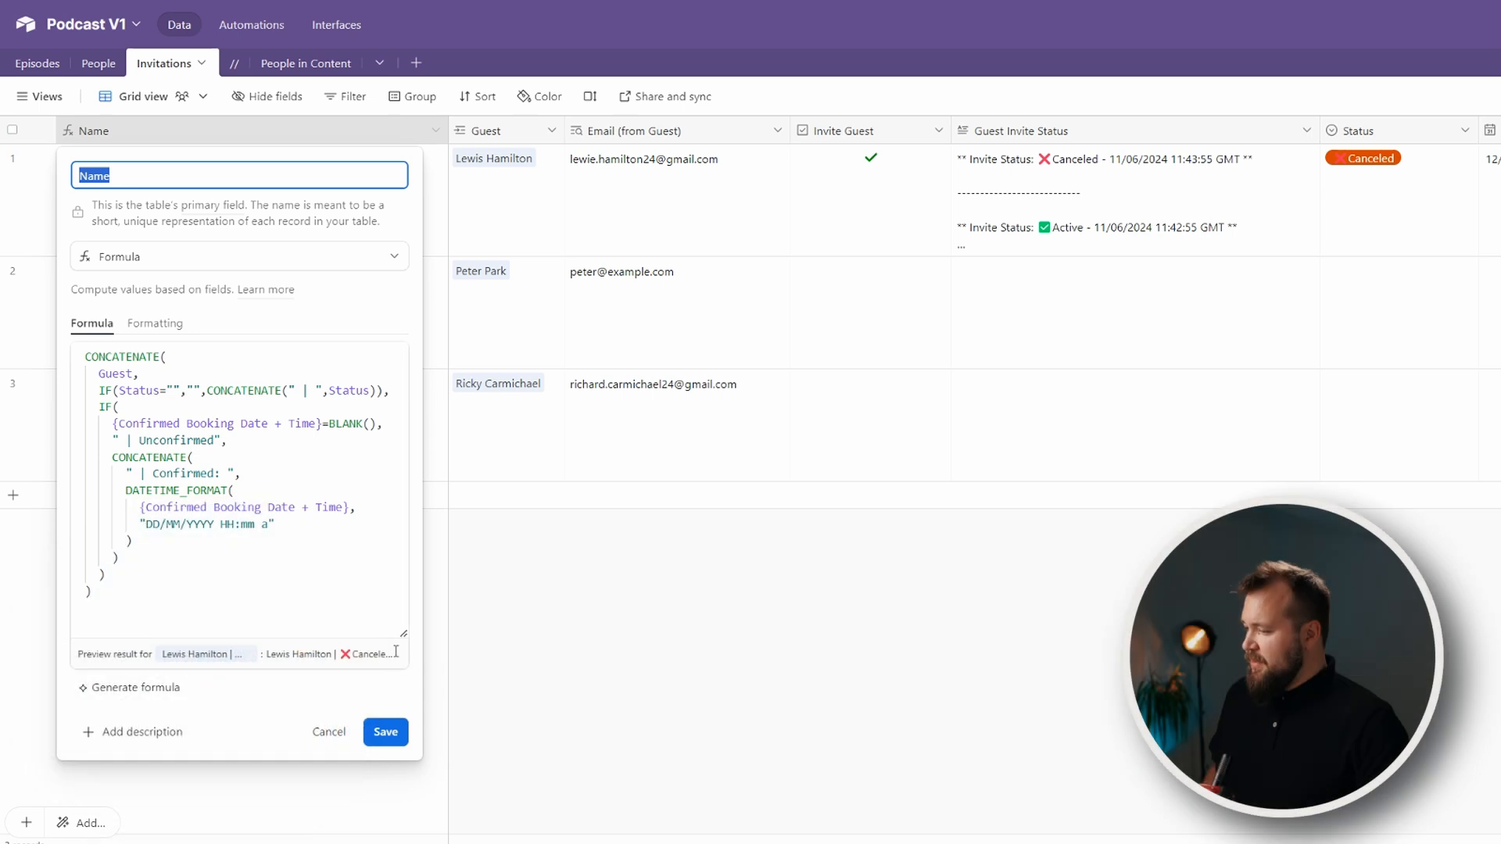
left_click_drag(404, 633, 915, 646)
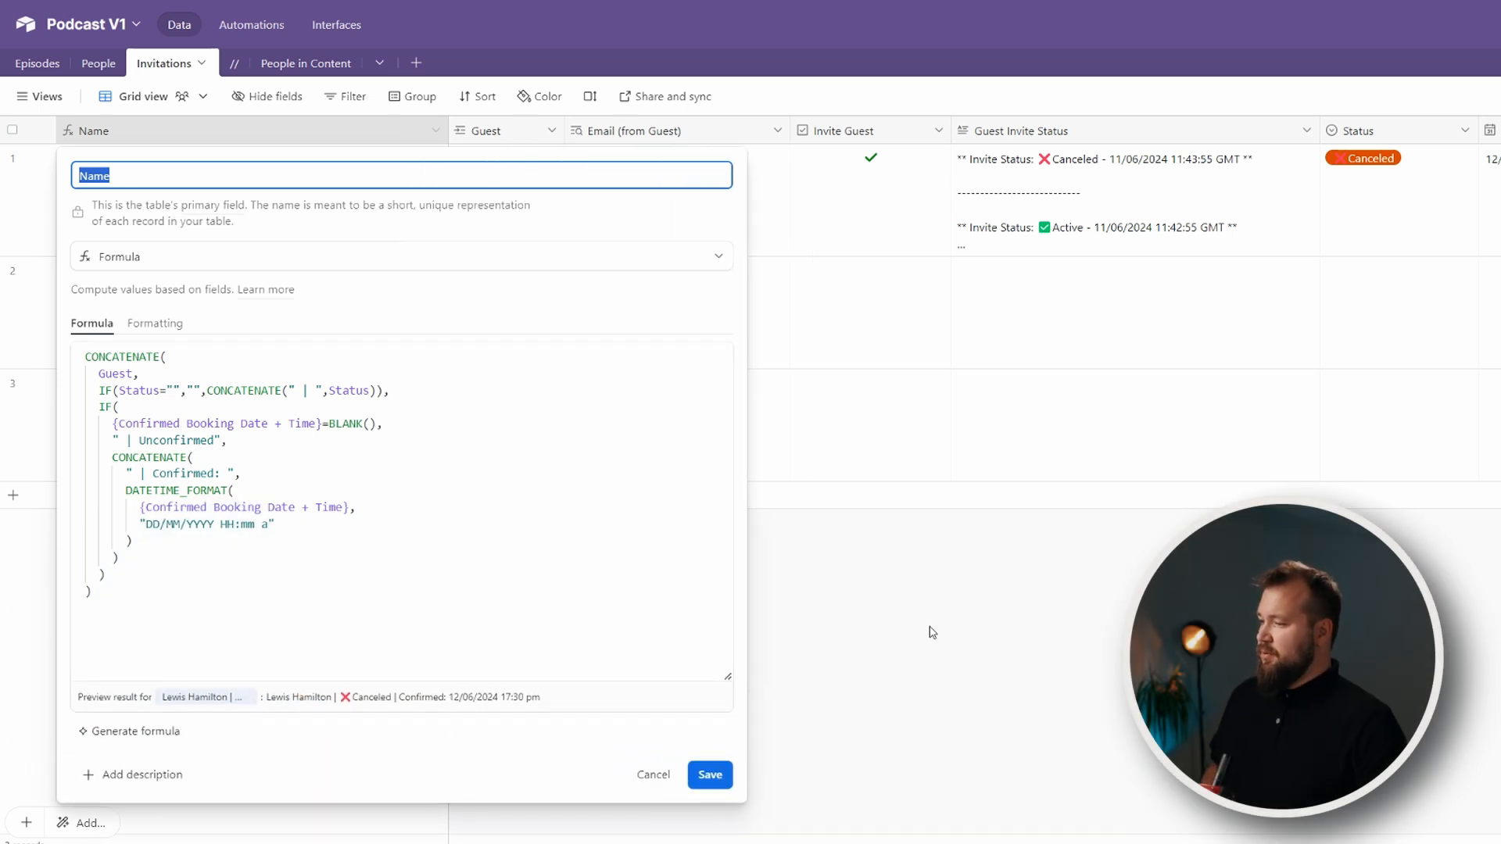
left_click(207, 184)
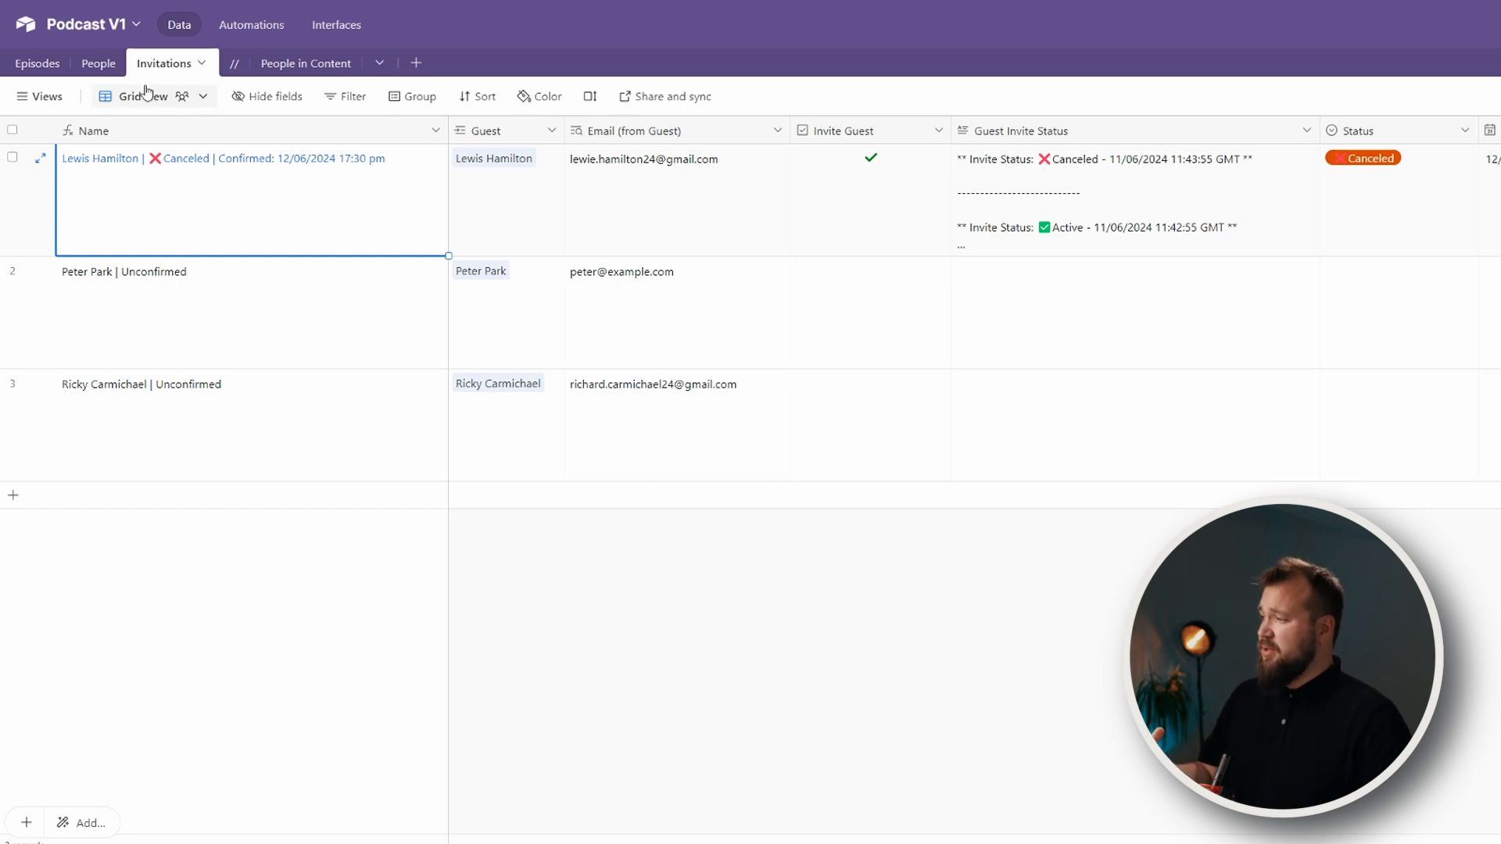
- Open the Episodes table and widen the Invited Guest column to show the linked invitation's full name in row 5
left_click(37, 64)
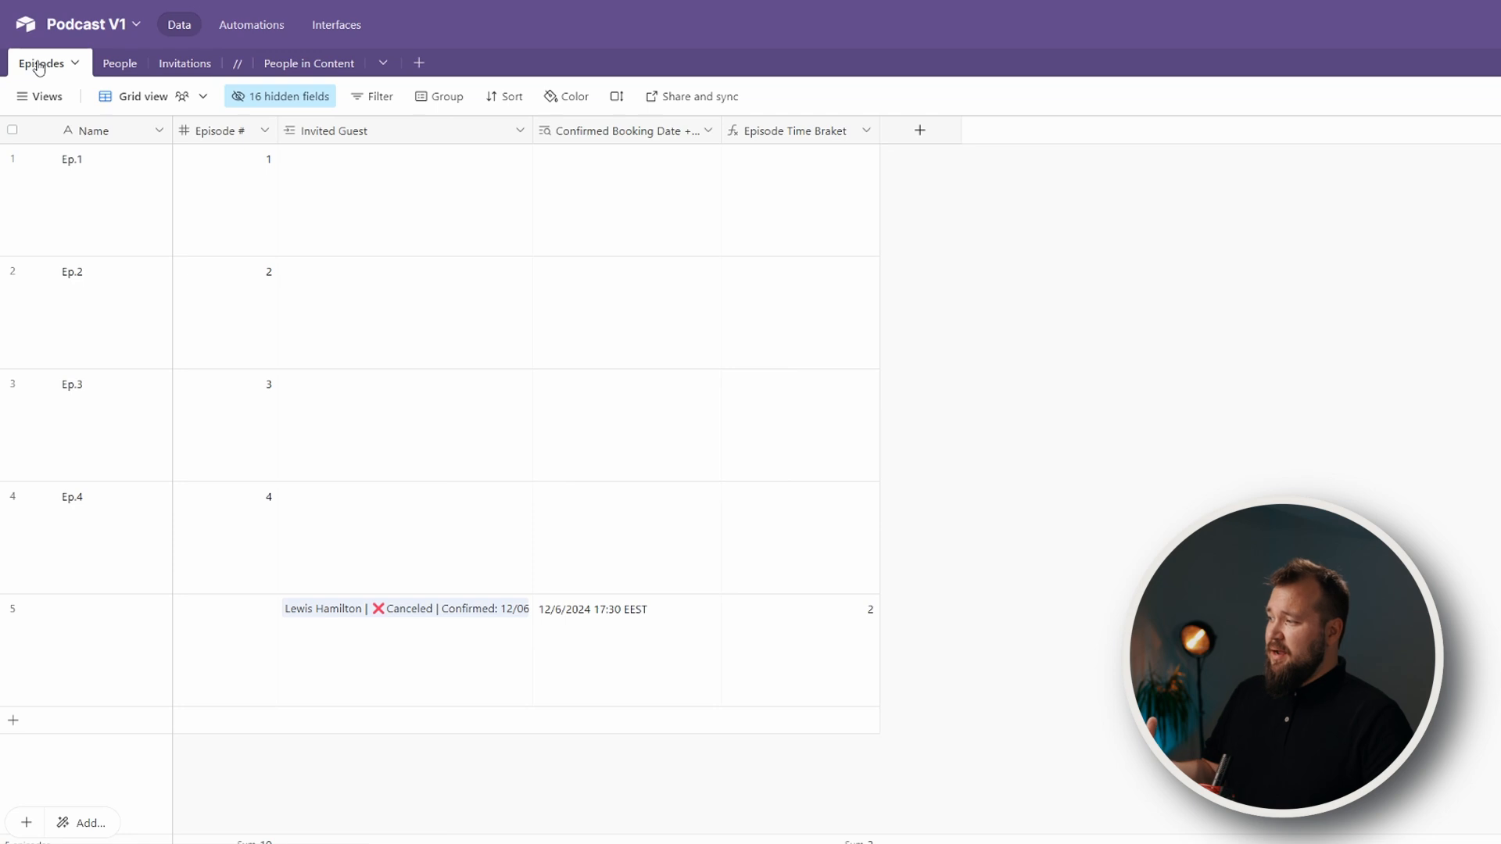
left_click_drag(530, 138, 725, 149)
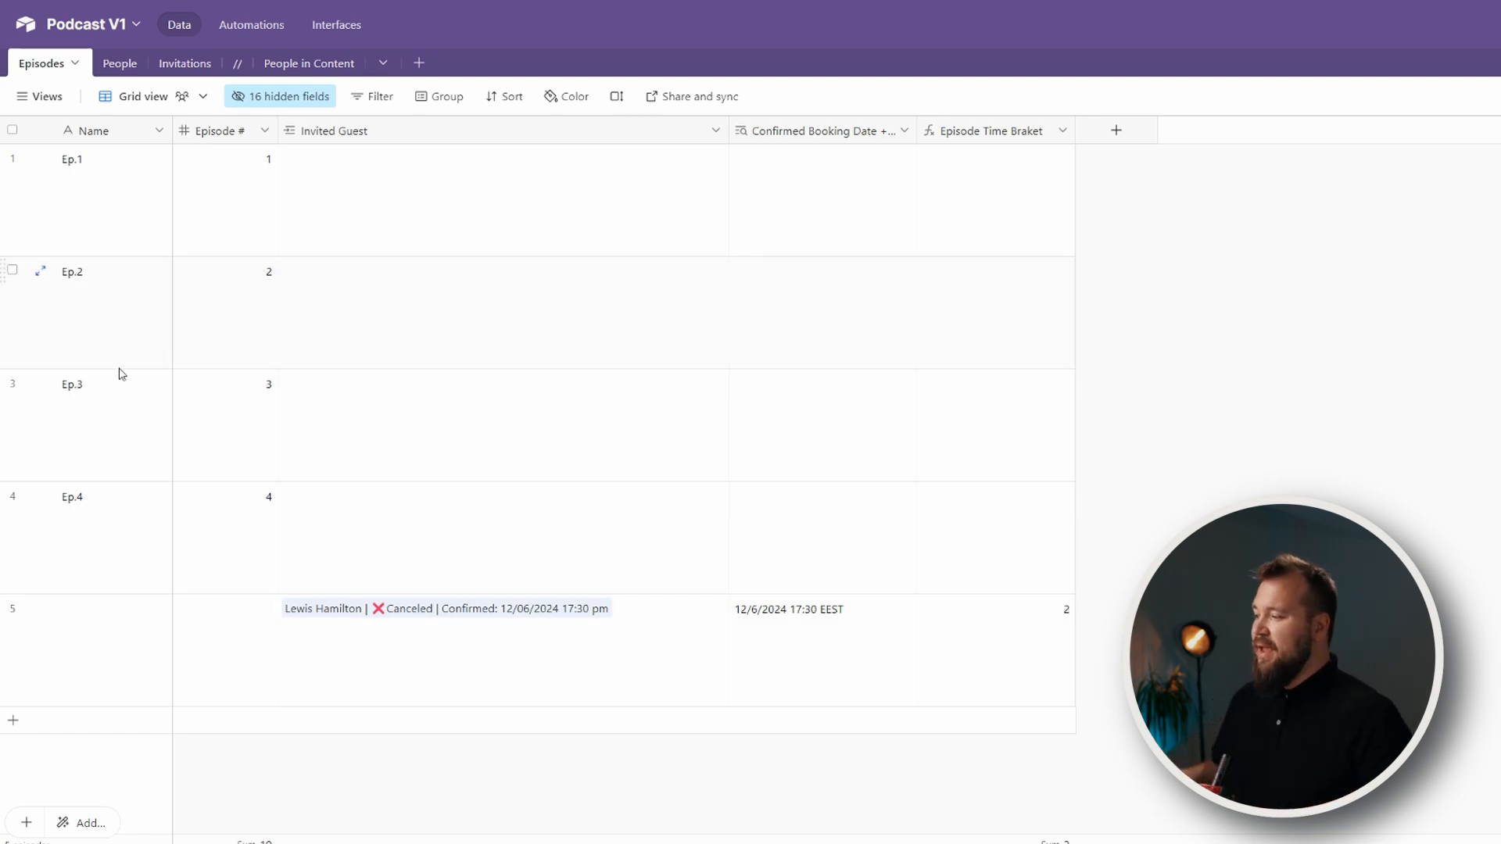
left_click(490, 660)
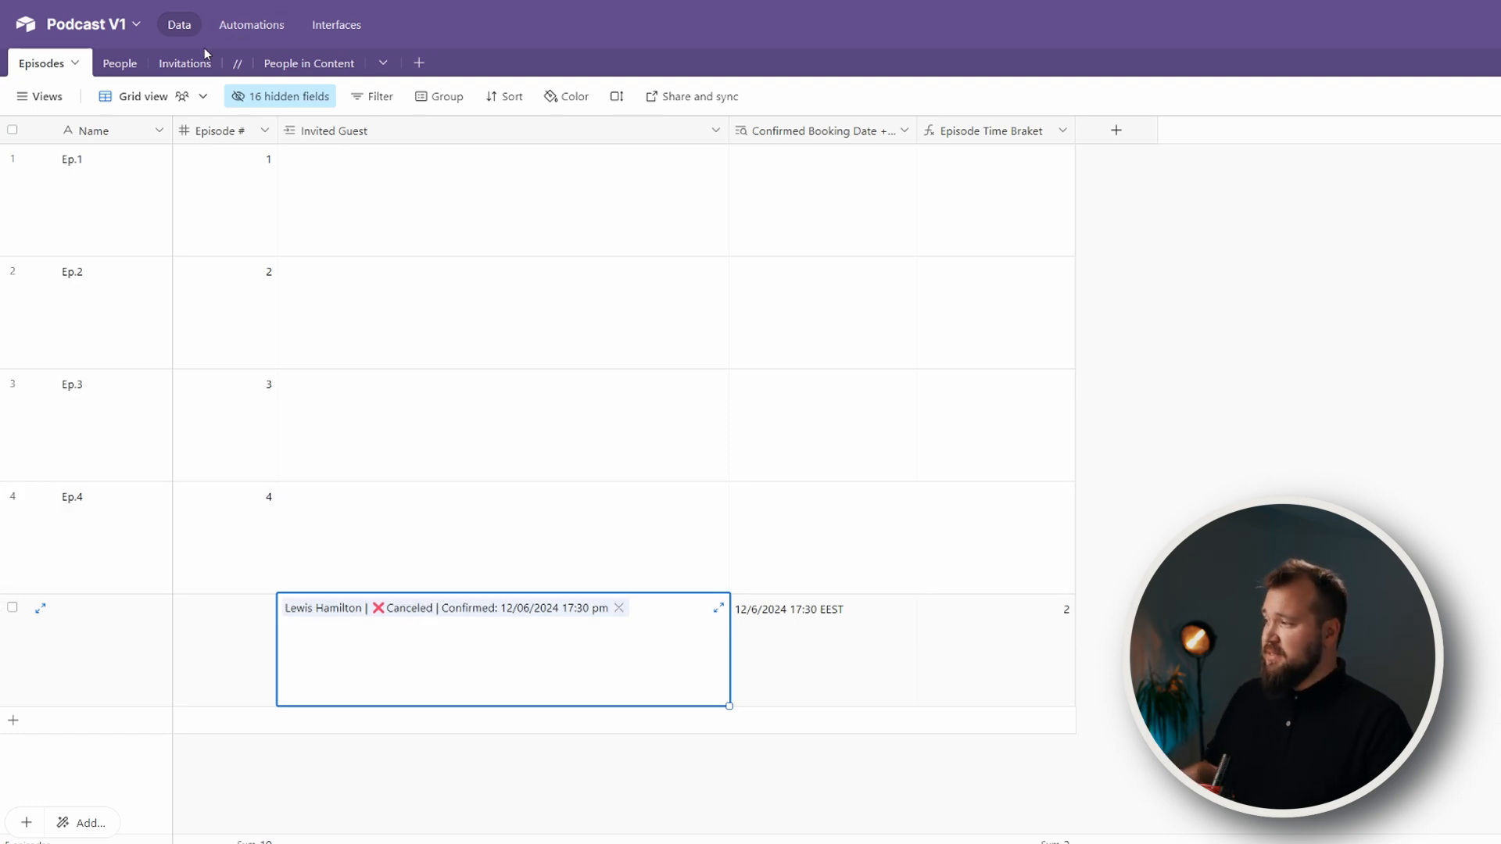
- Return to the Invitations table and reopen the Name field's formula in an enlarged editor
left_click(173, 64)
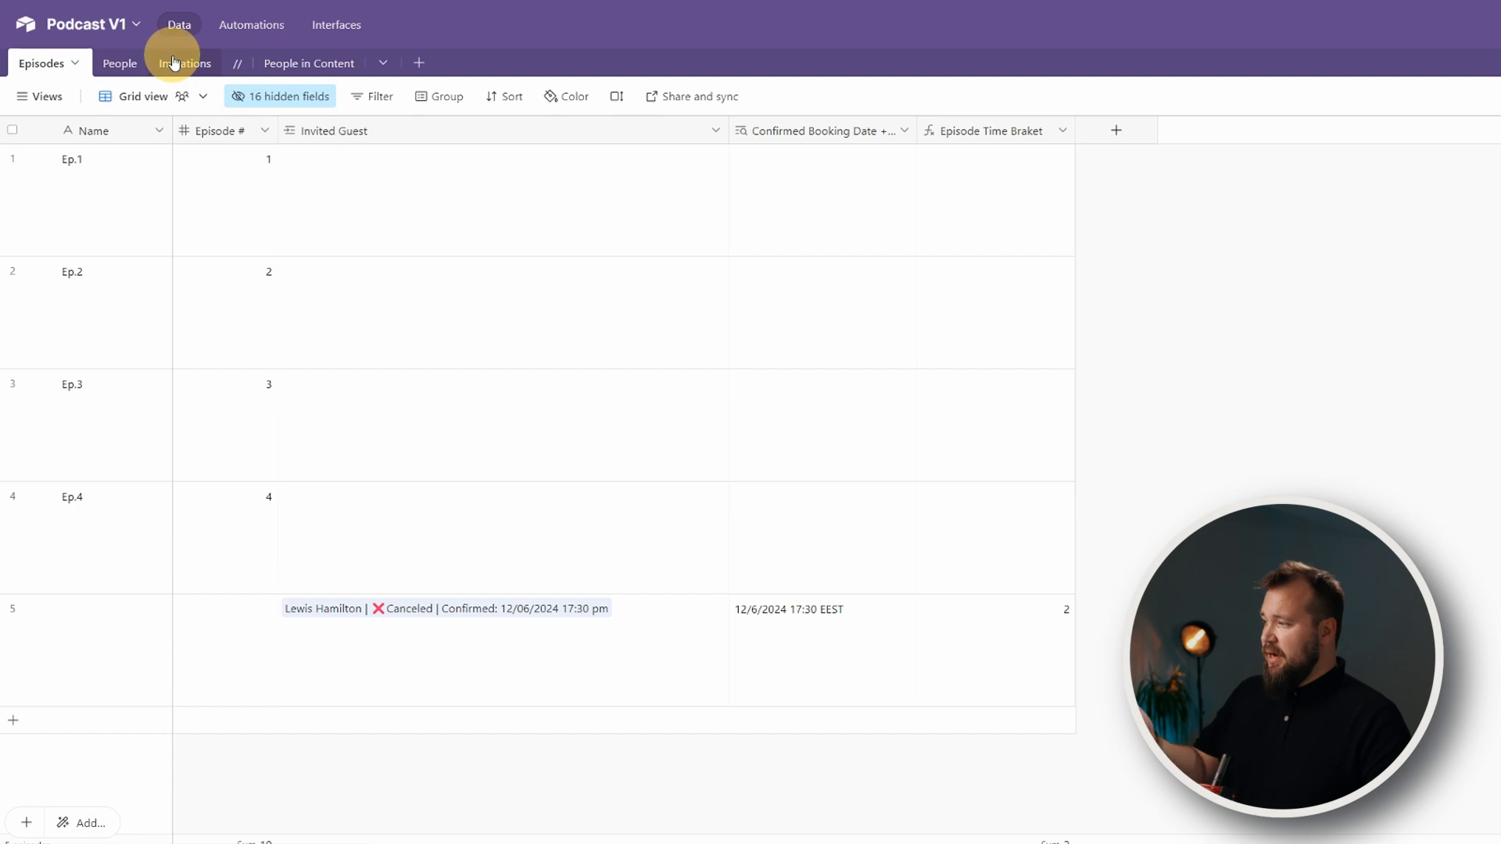
left_click_drag(178, 162, 203, 419)
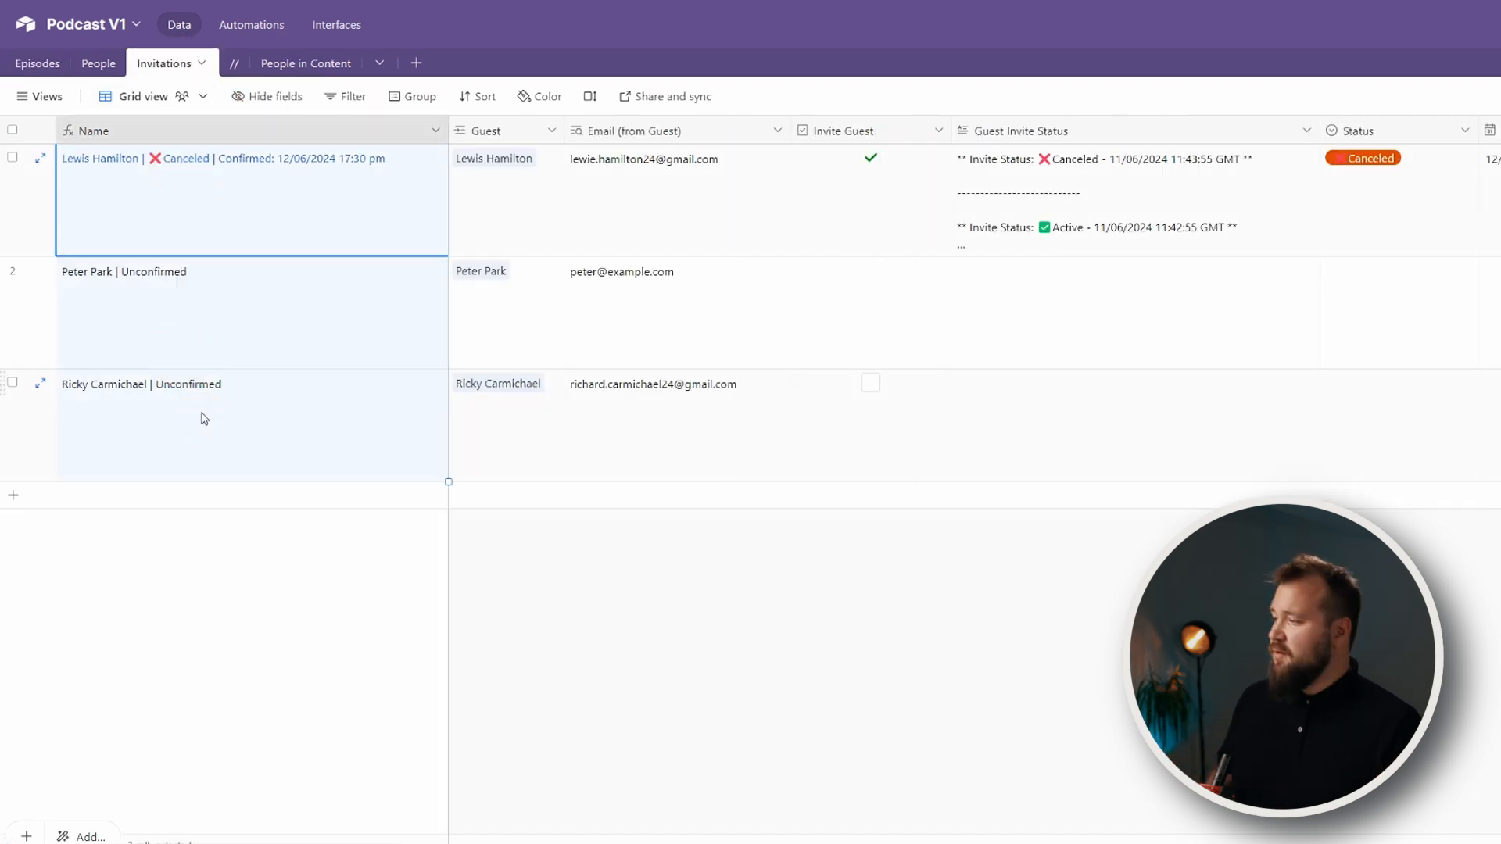
double_click(275, 144)
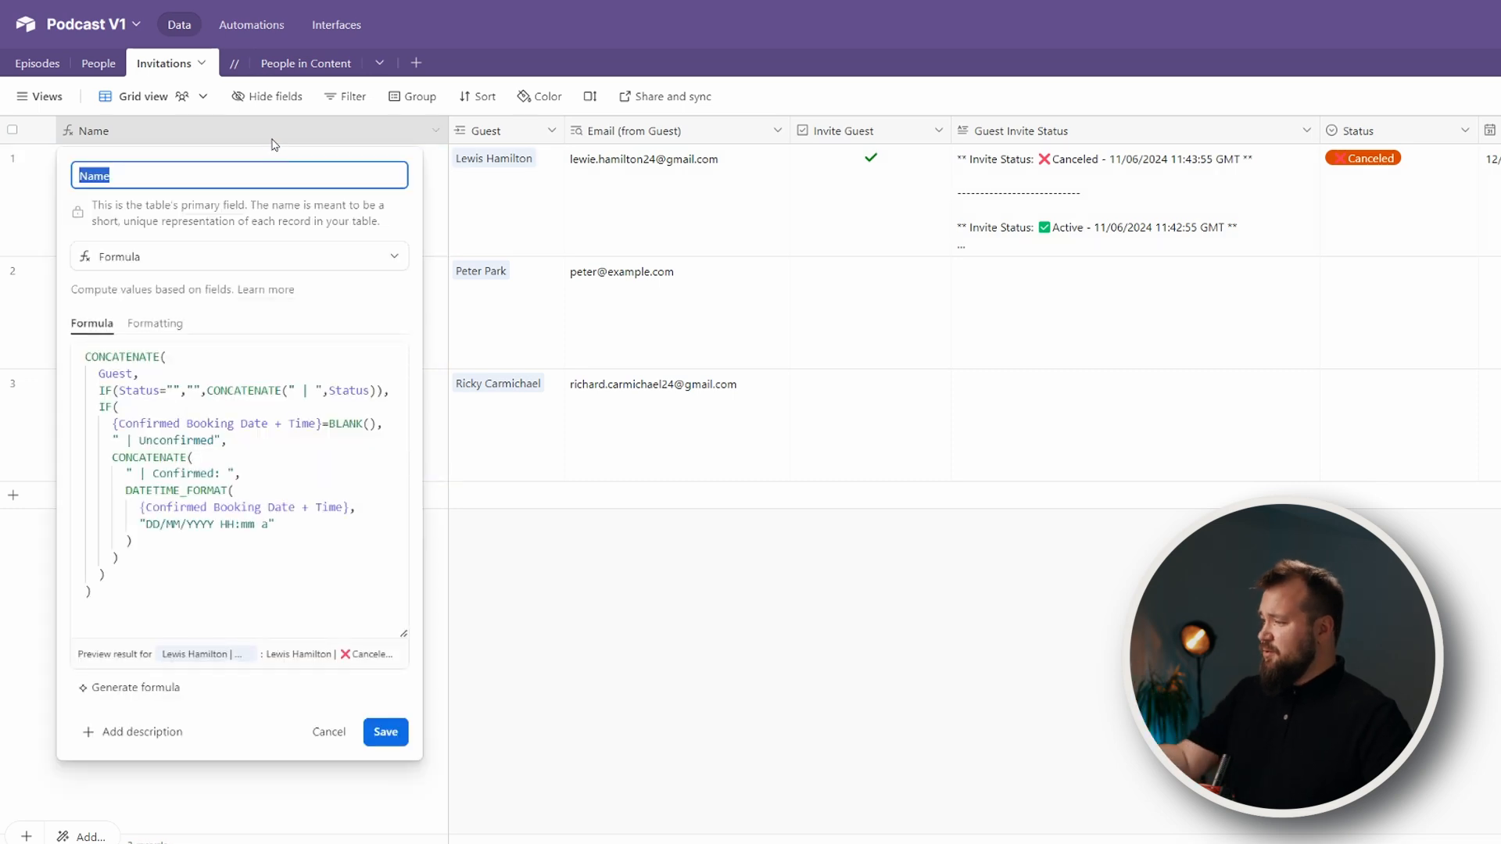
left_click_drag(720, 694, 828, 709)
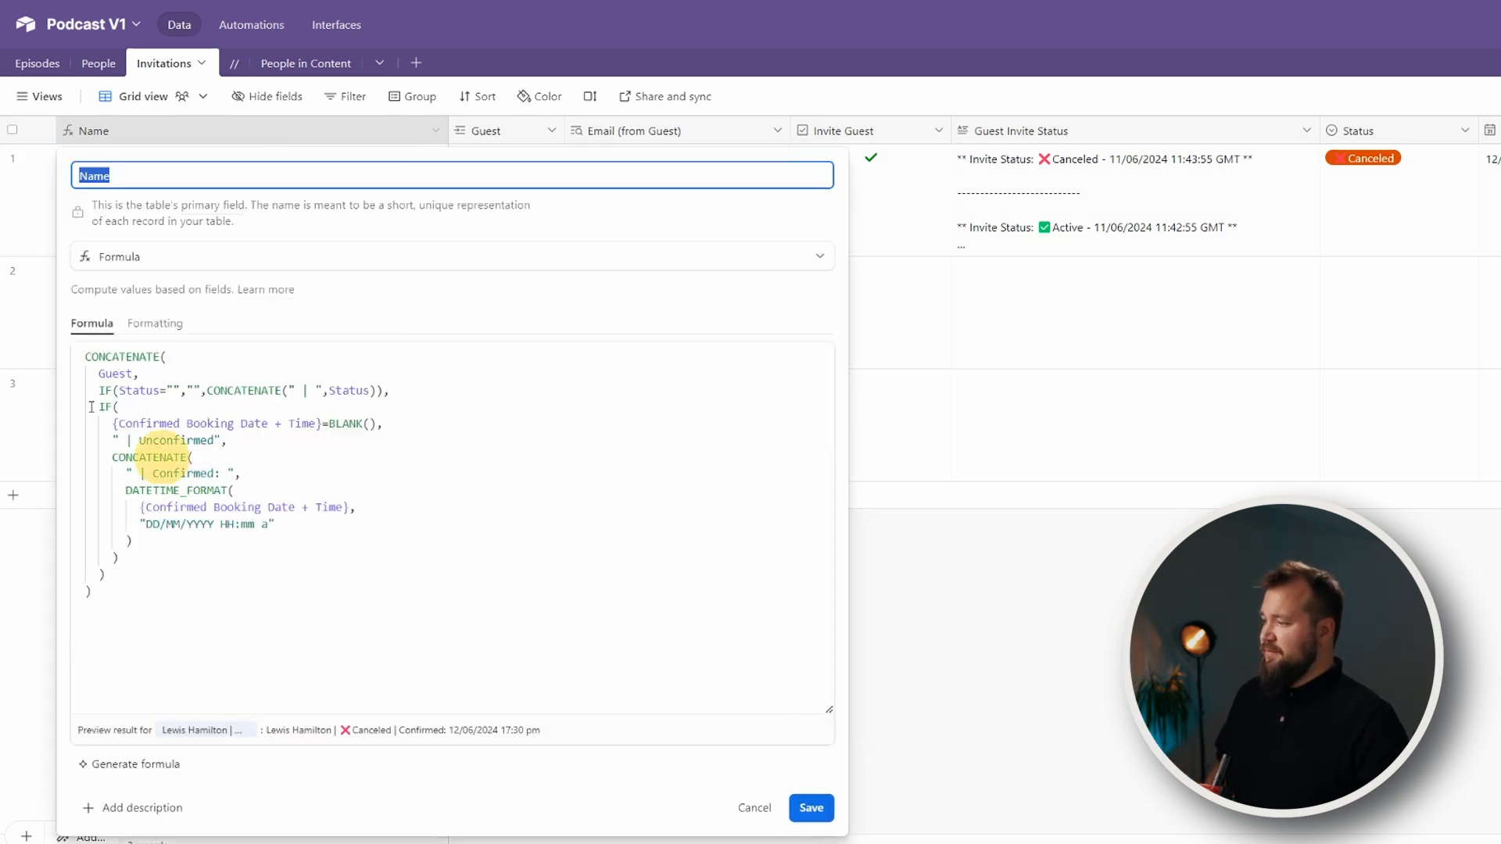
- Examine the Name formula's Guest reference and the Status IF condition with its nested CONCATENATE separator
left_click(97, 357)
left_click_drag(99, 375, 117, 375)
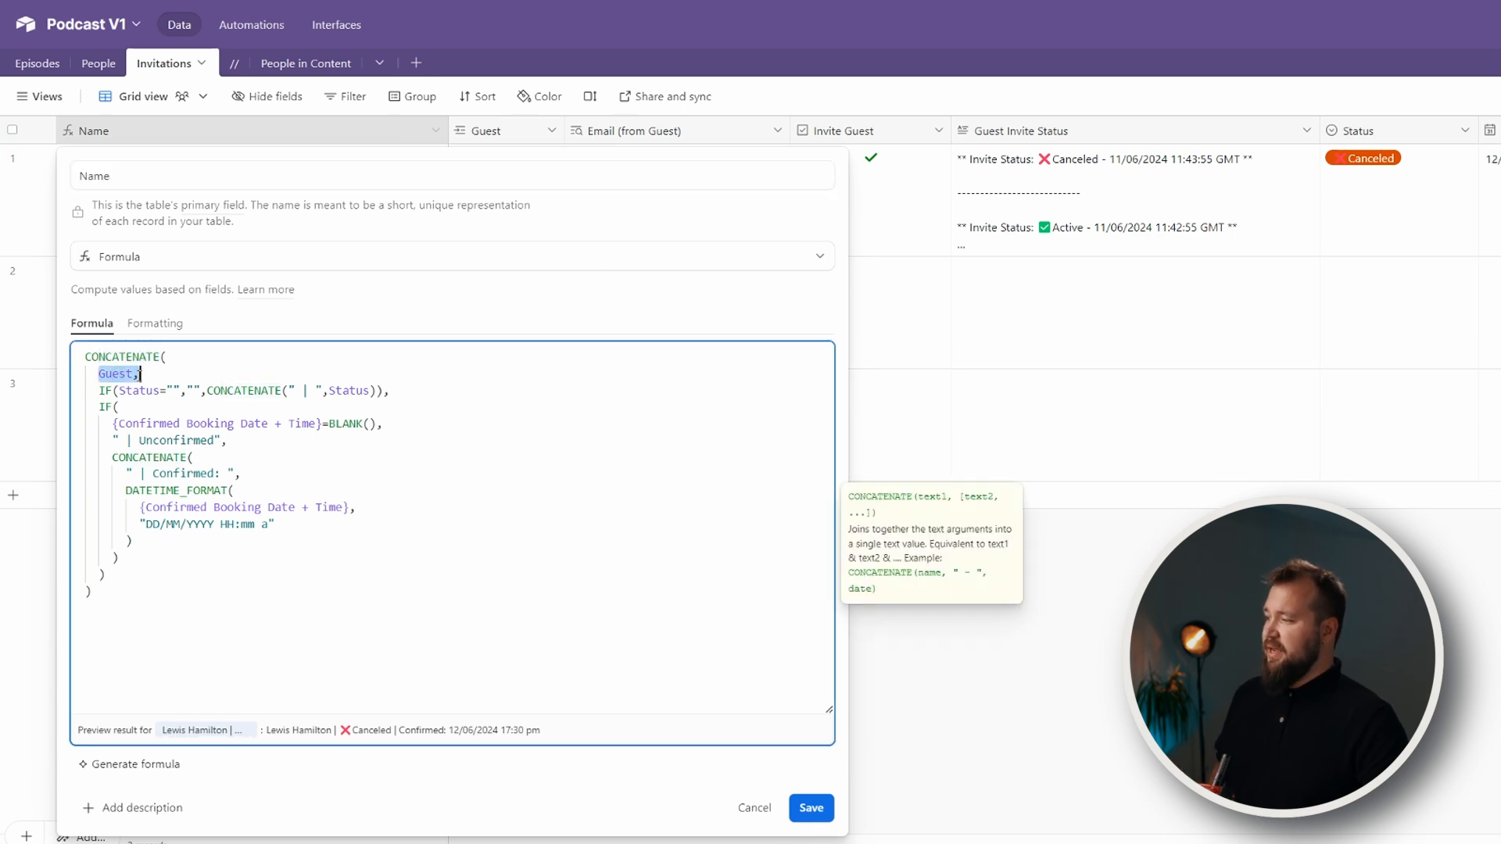
left_click_drag(100, 390, 145, 391)
left_click(167, 393)
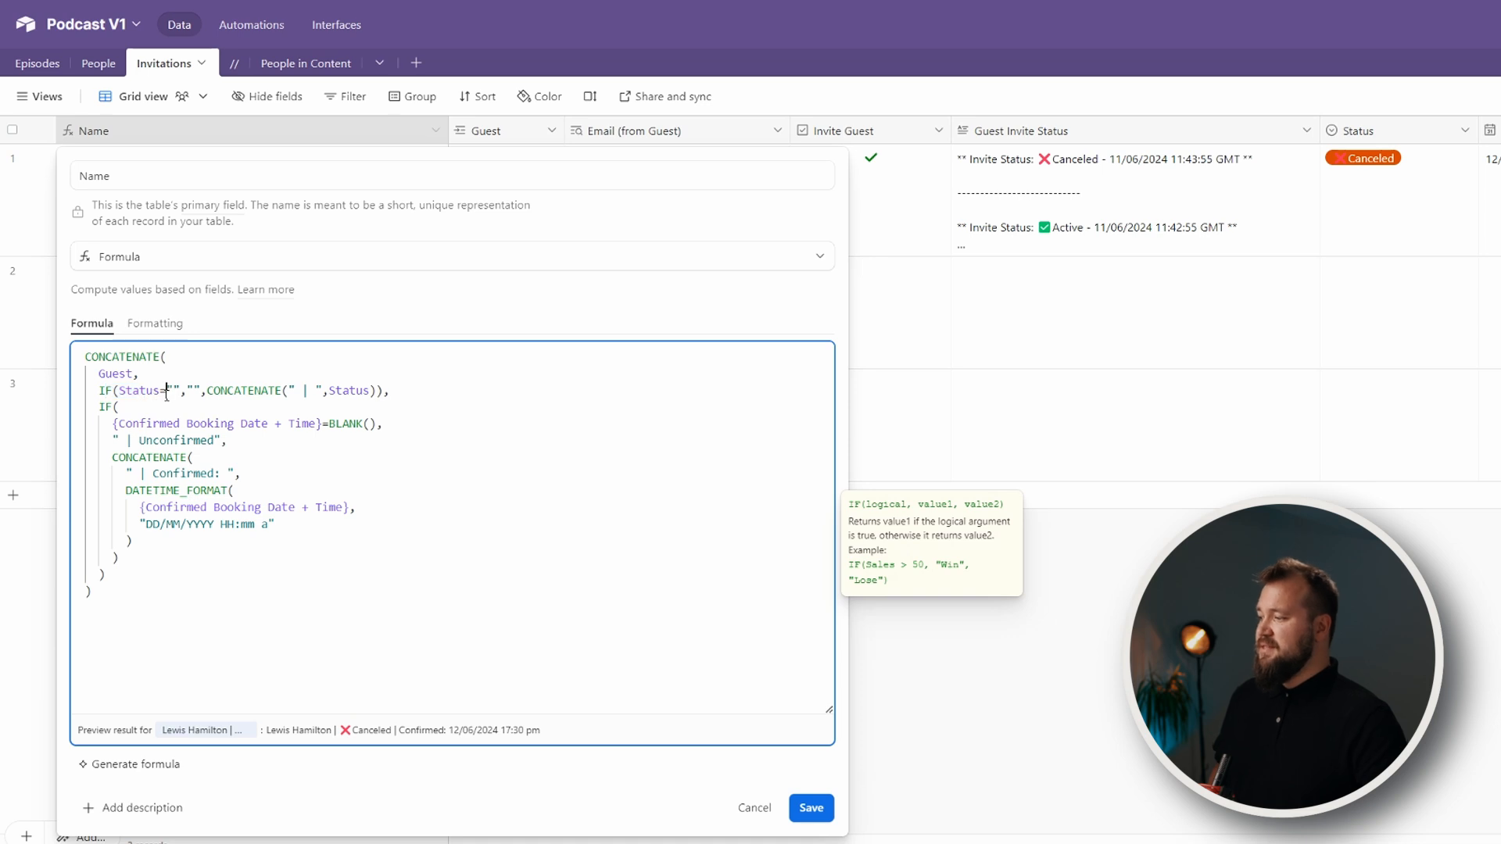
left_click(216, 388)
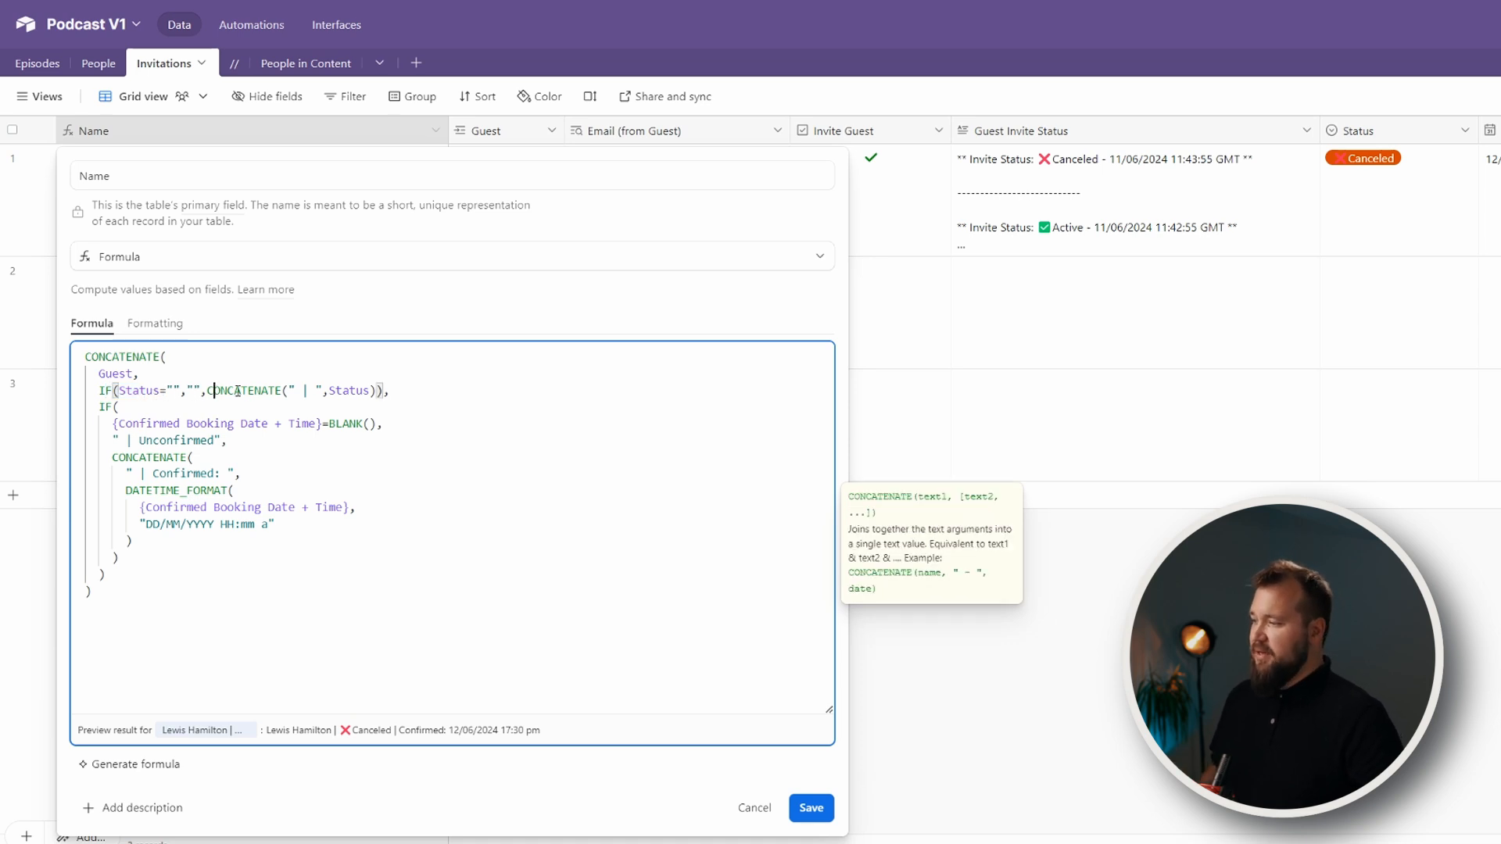
left_click_drag(295, 391, 316, 391)
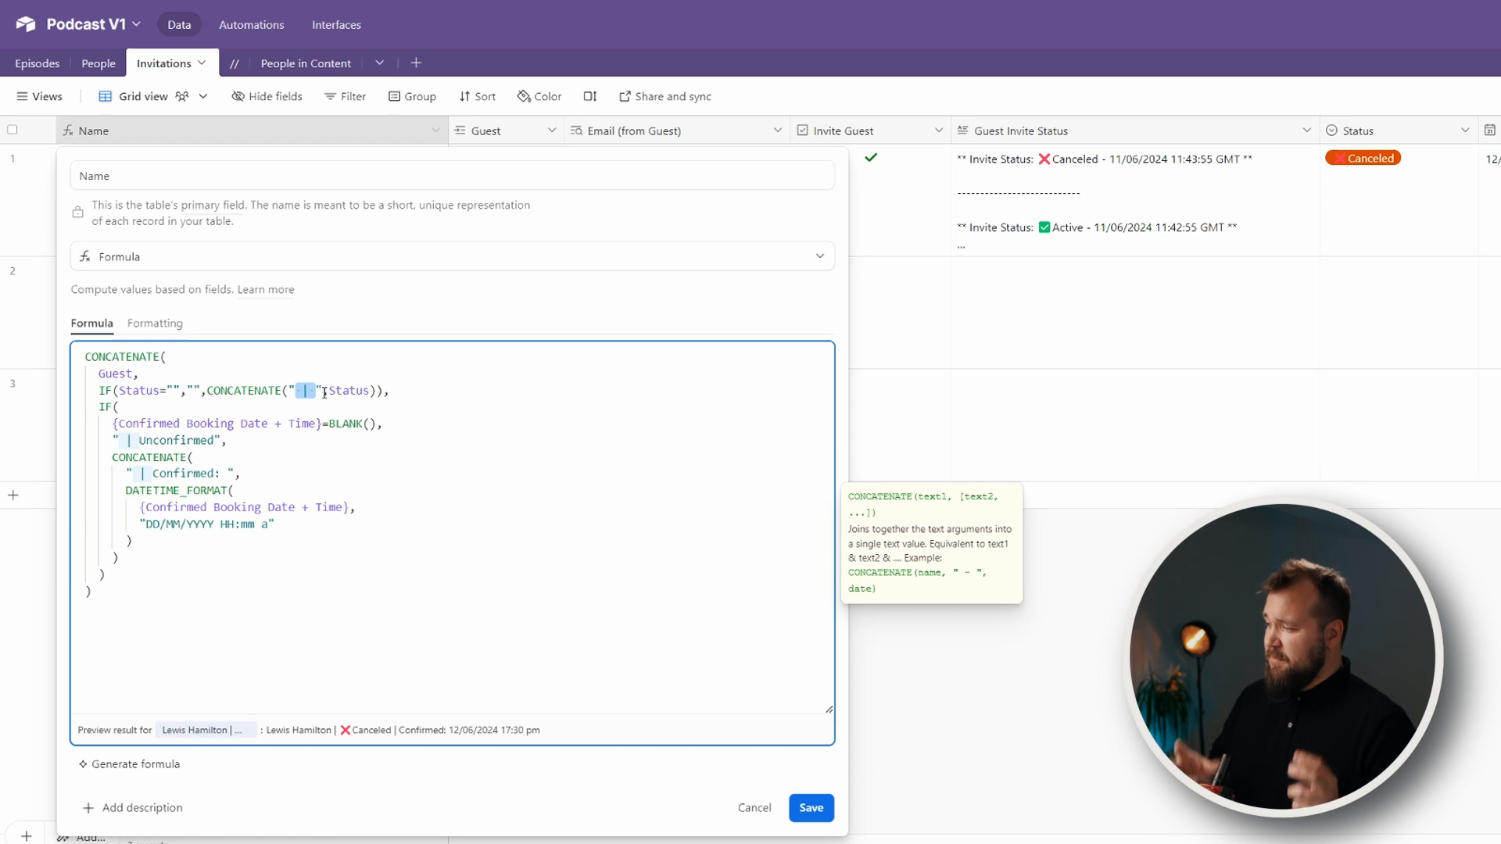
left_click_drag(329, 390, 370, 390)
left_click(392, 389)
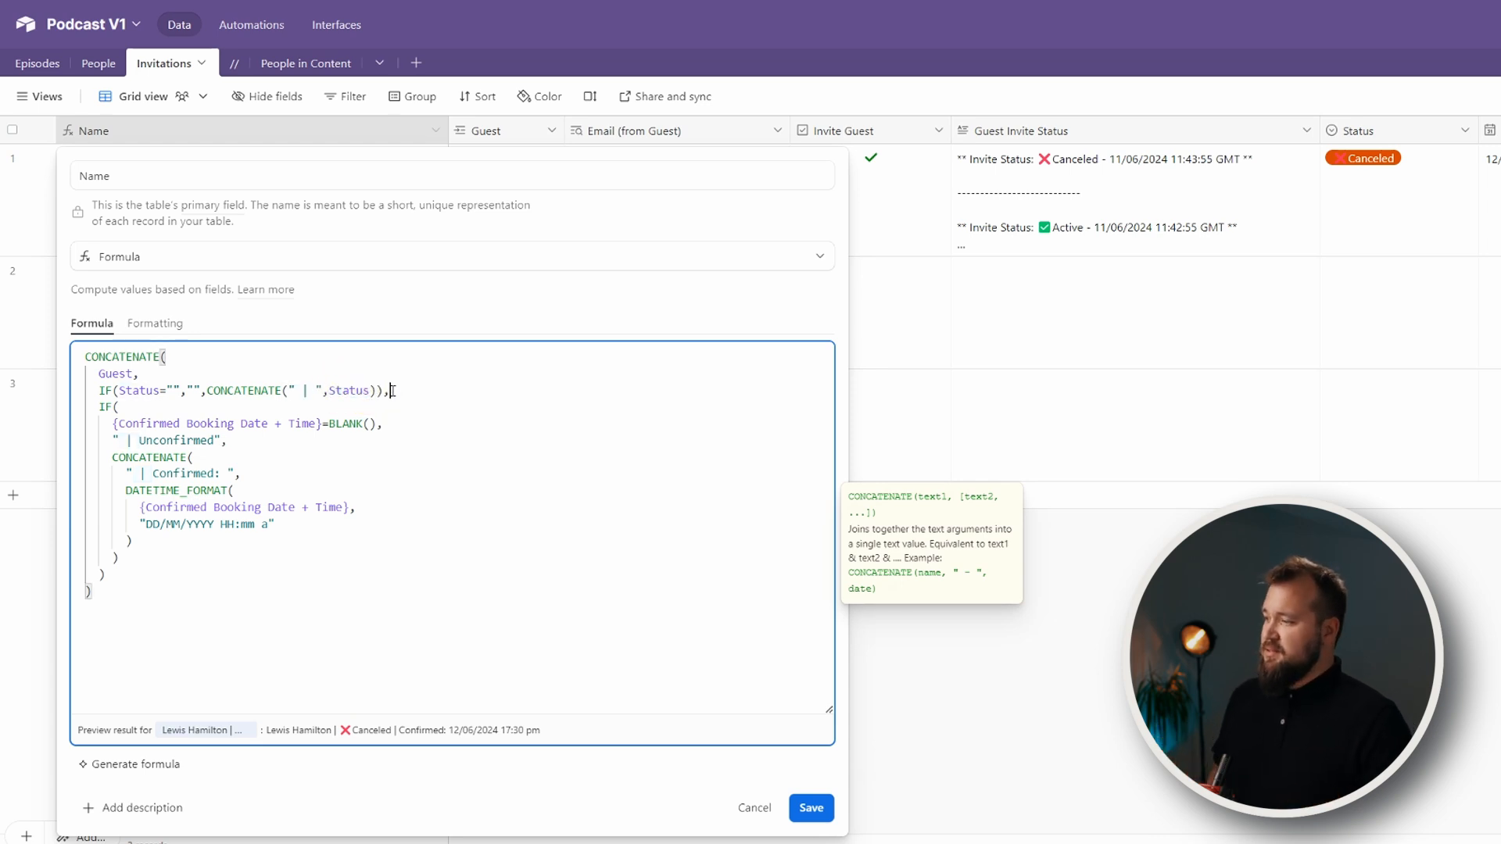
- Examine the Name formula's Confirmed Booking Date + Time condition and its Unconfirmed and Confirmed outputs, and close the editor without changes
left_click_drag(389, 390, 207, 559)
left_click(110, 407)
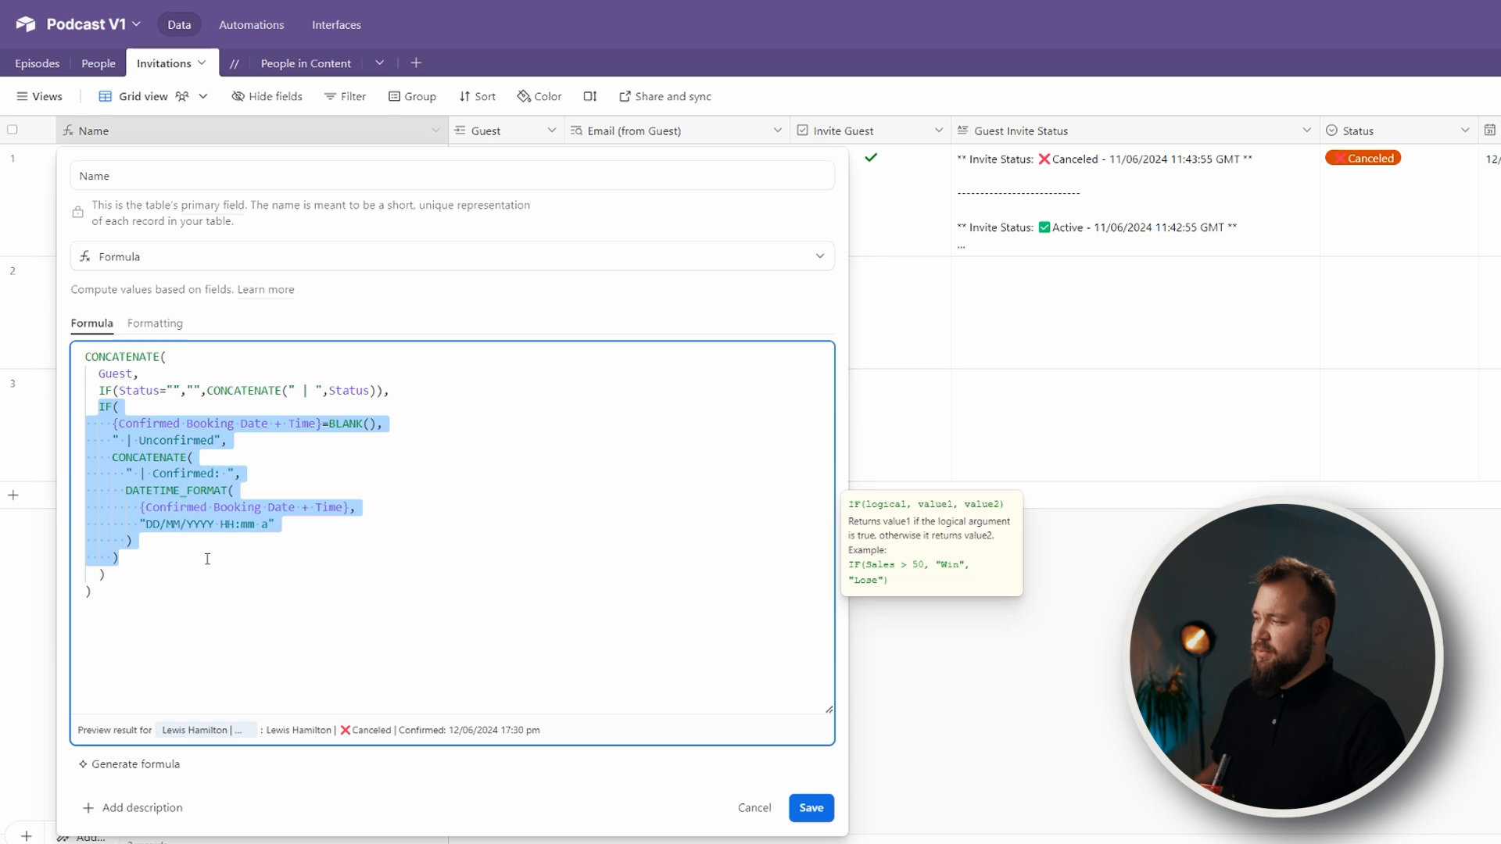
left_click(207, 559)
left_click_drag(111, 423, 194, 457)
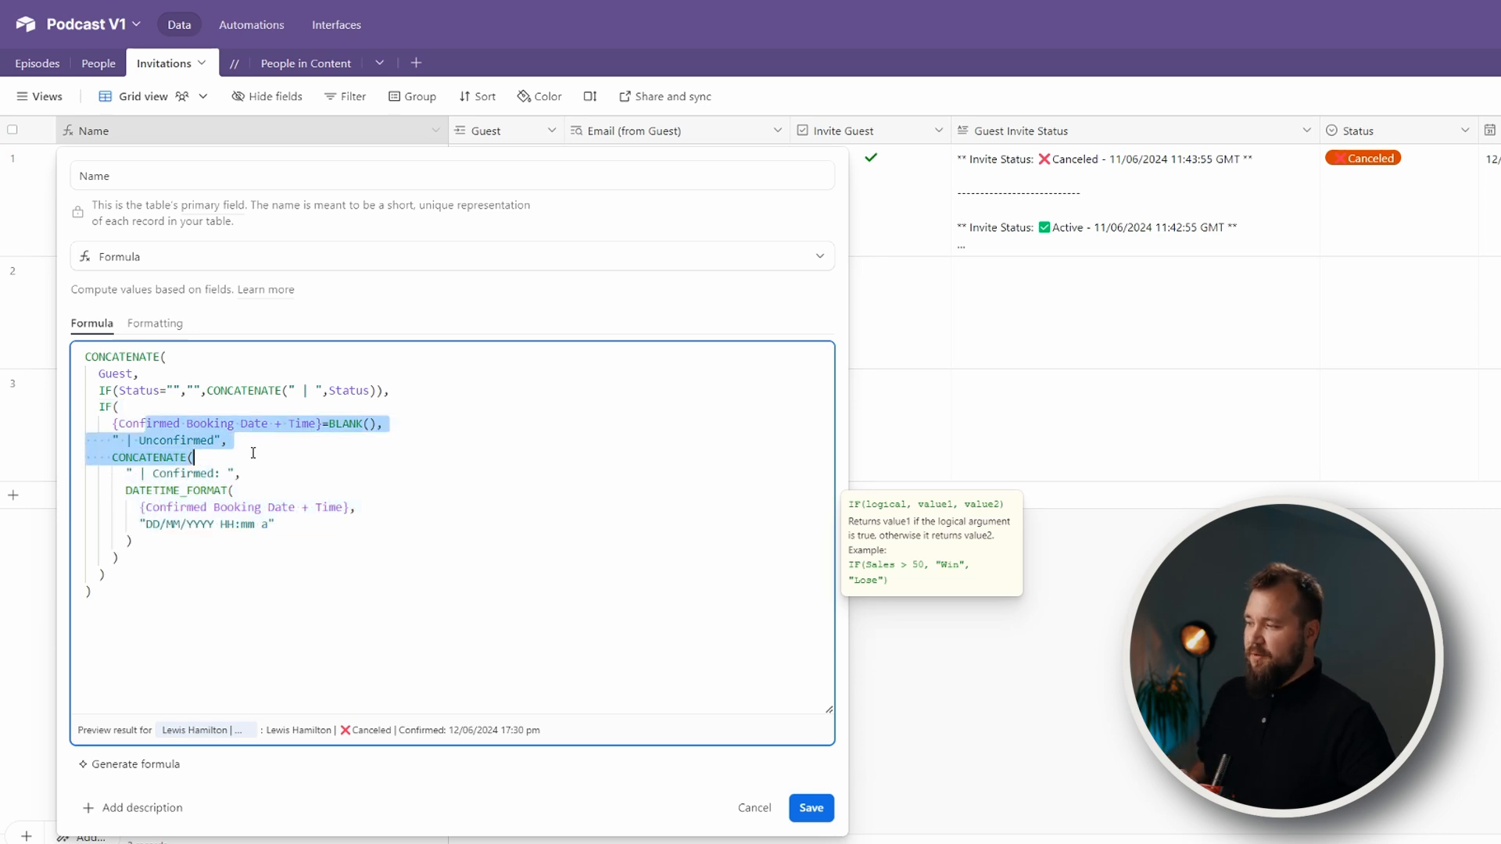
left_click(194, 458)
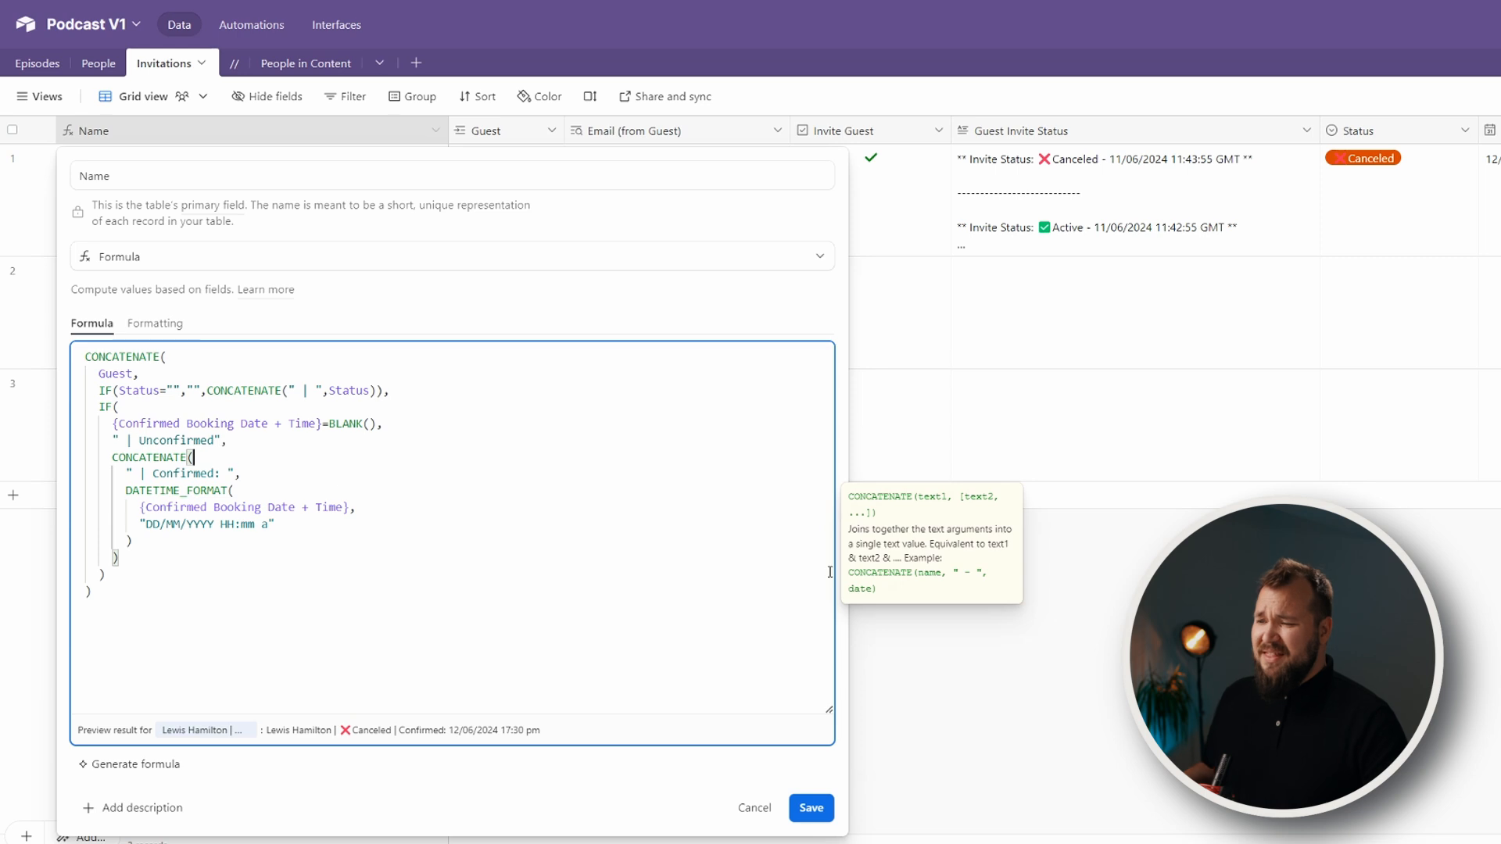
left_click(1014, 396)
left_click(1000, 389)
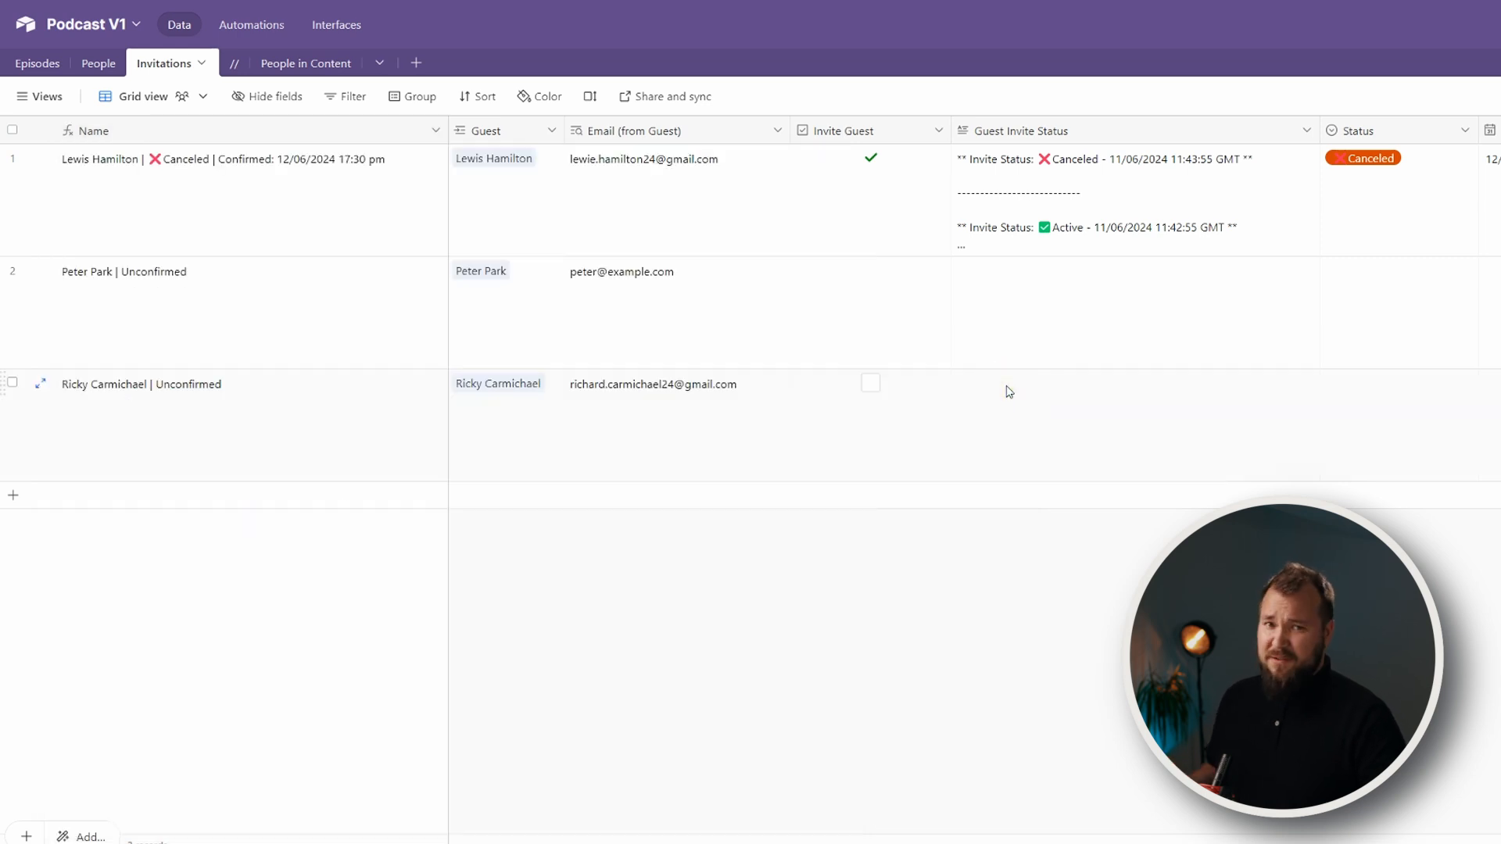
- Narrow the Name column slightly, and expand the first invitation's Guest Invite Status history
left_click(503, 151)
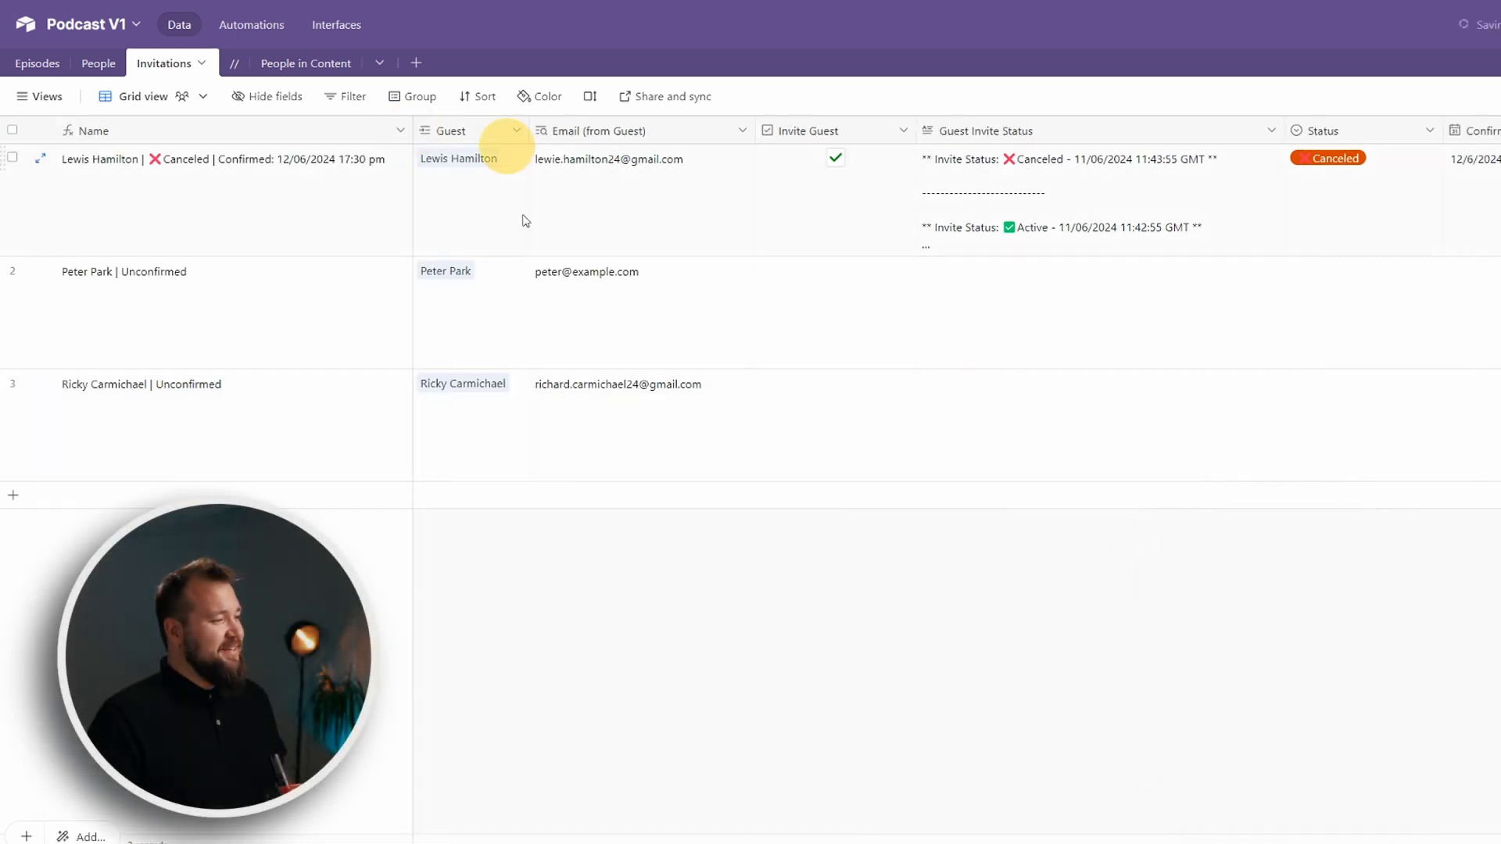
left_click(590, 212)
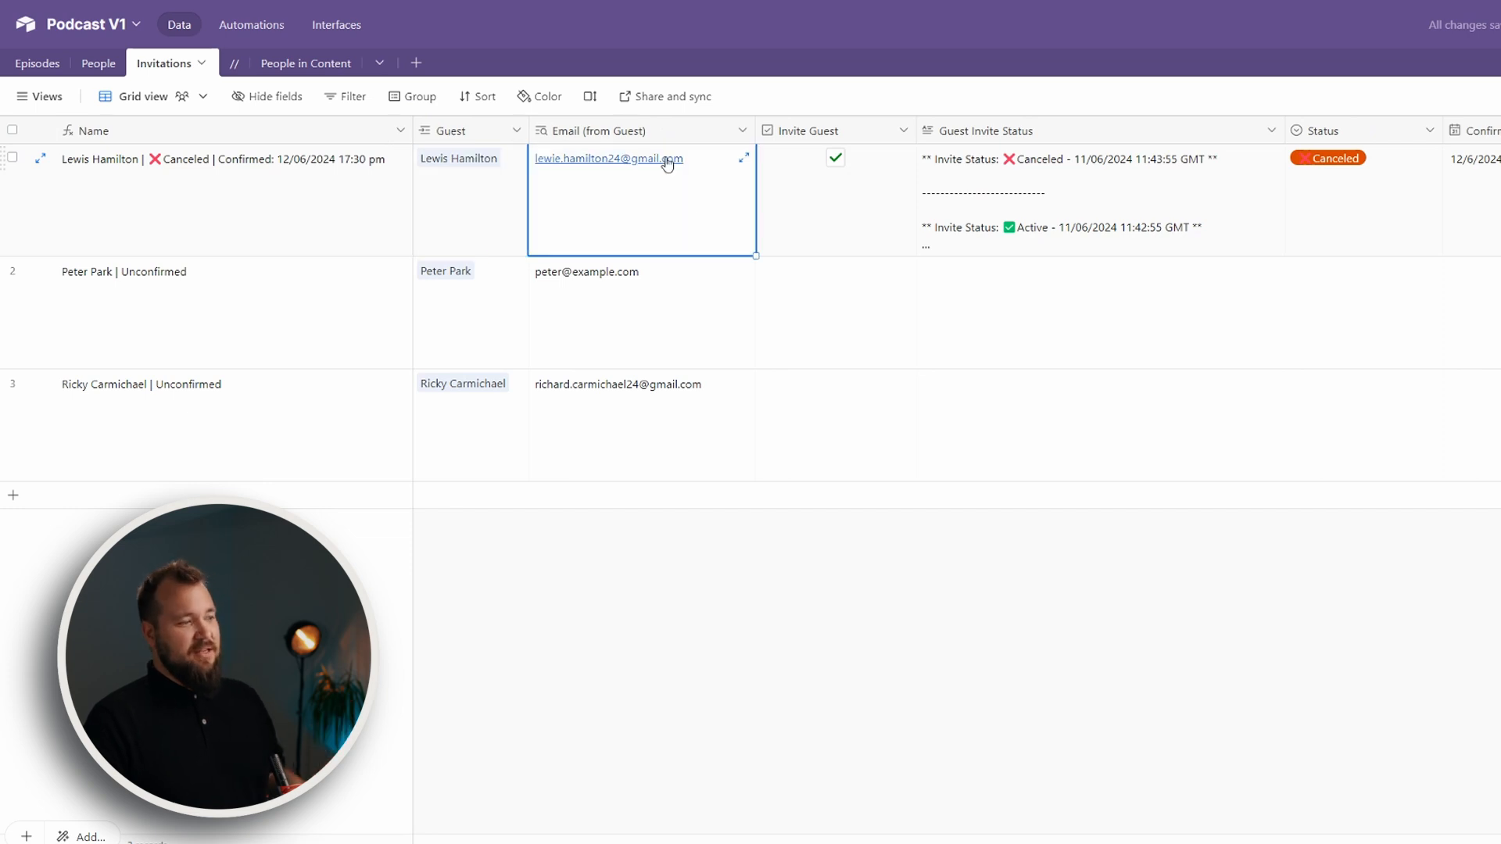
left_click(839, 225)
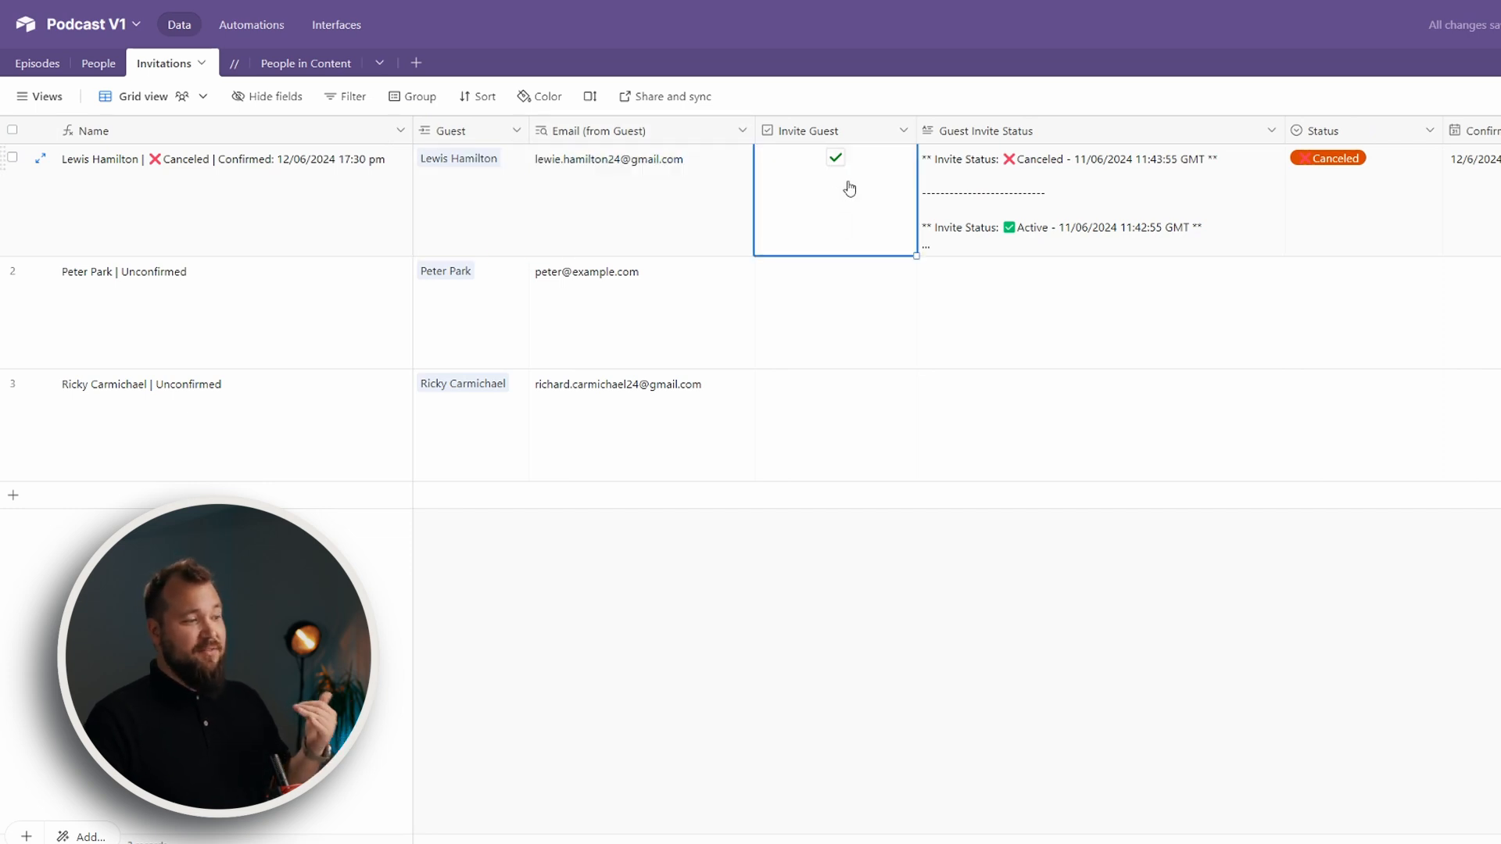
left_click(1017, 205)
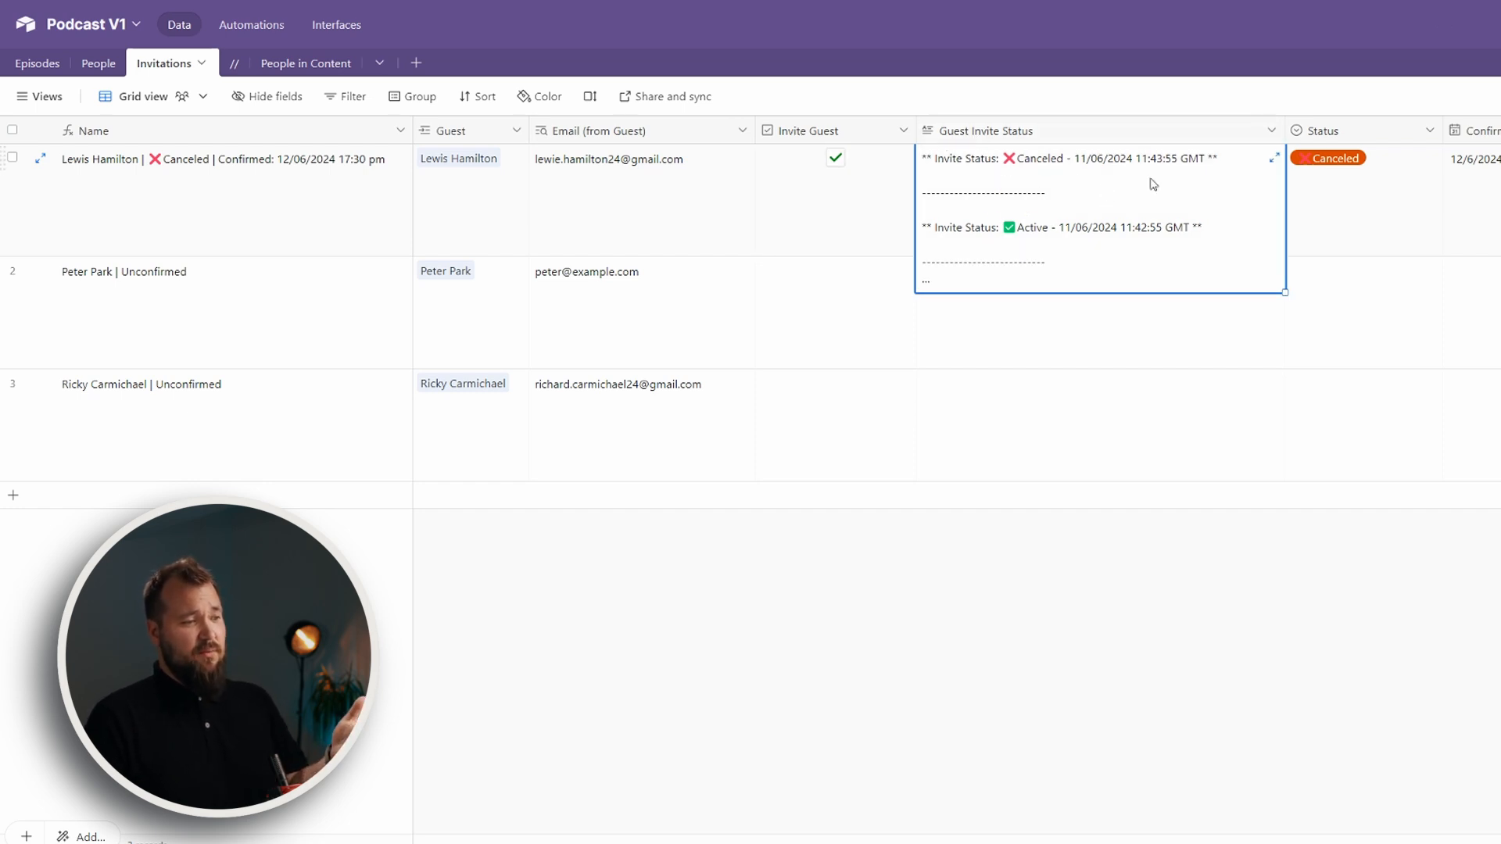
left_click(1274, 157)
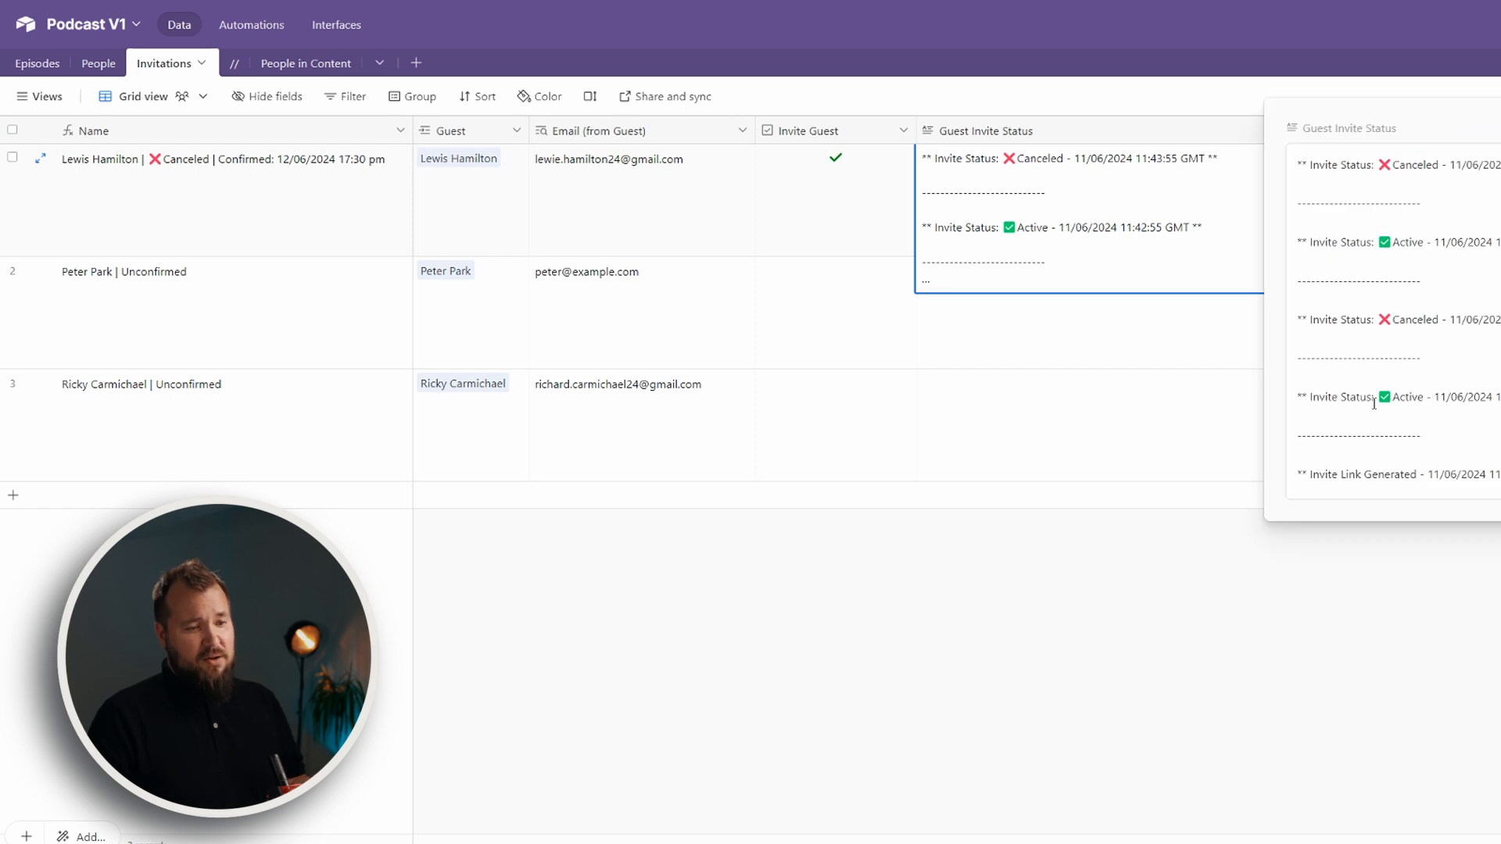
- Close the invite history, examine the Status field's Canceled and Active options without changes, and inspect the first invitation's Confirmed Booking Date + Time
left_click(1096, 580)
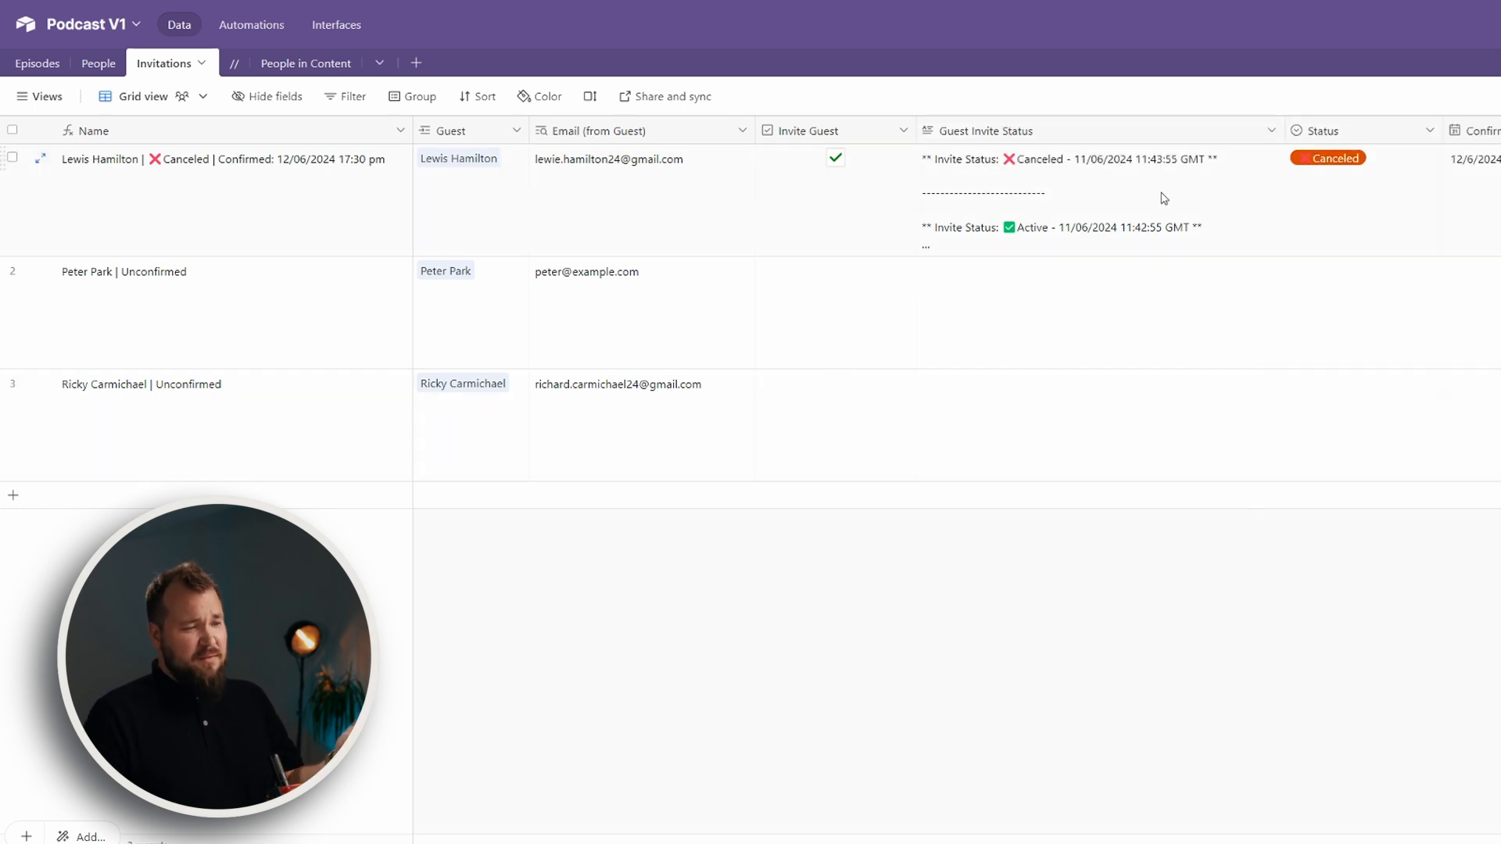
left_click(1344, 195)
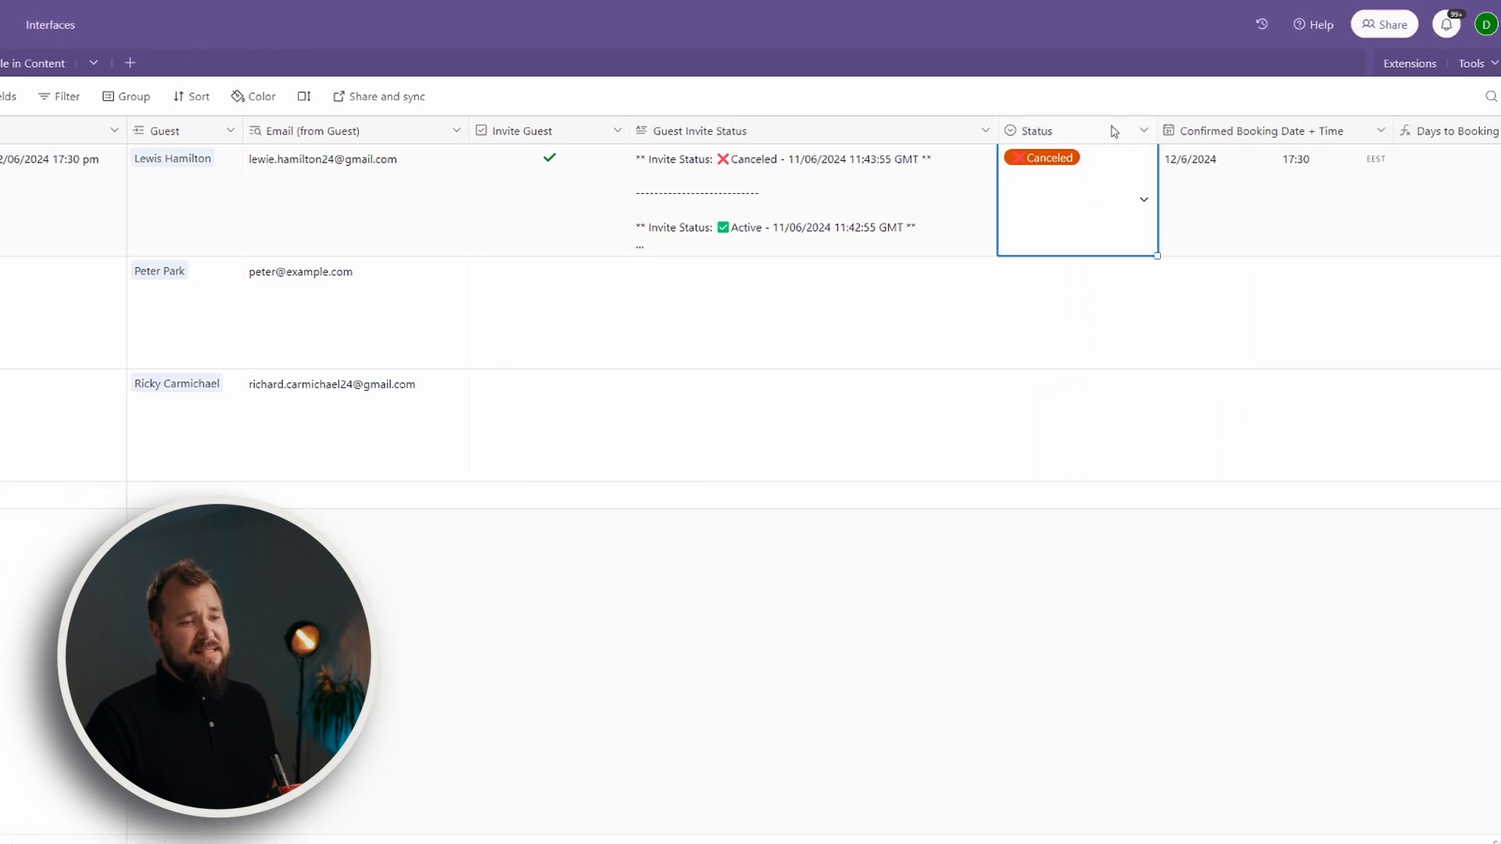
double_click(1114, 131)
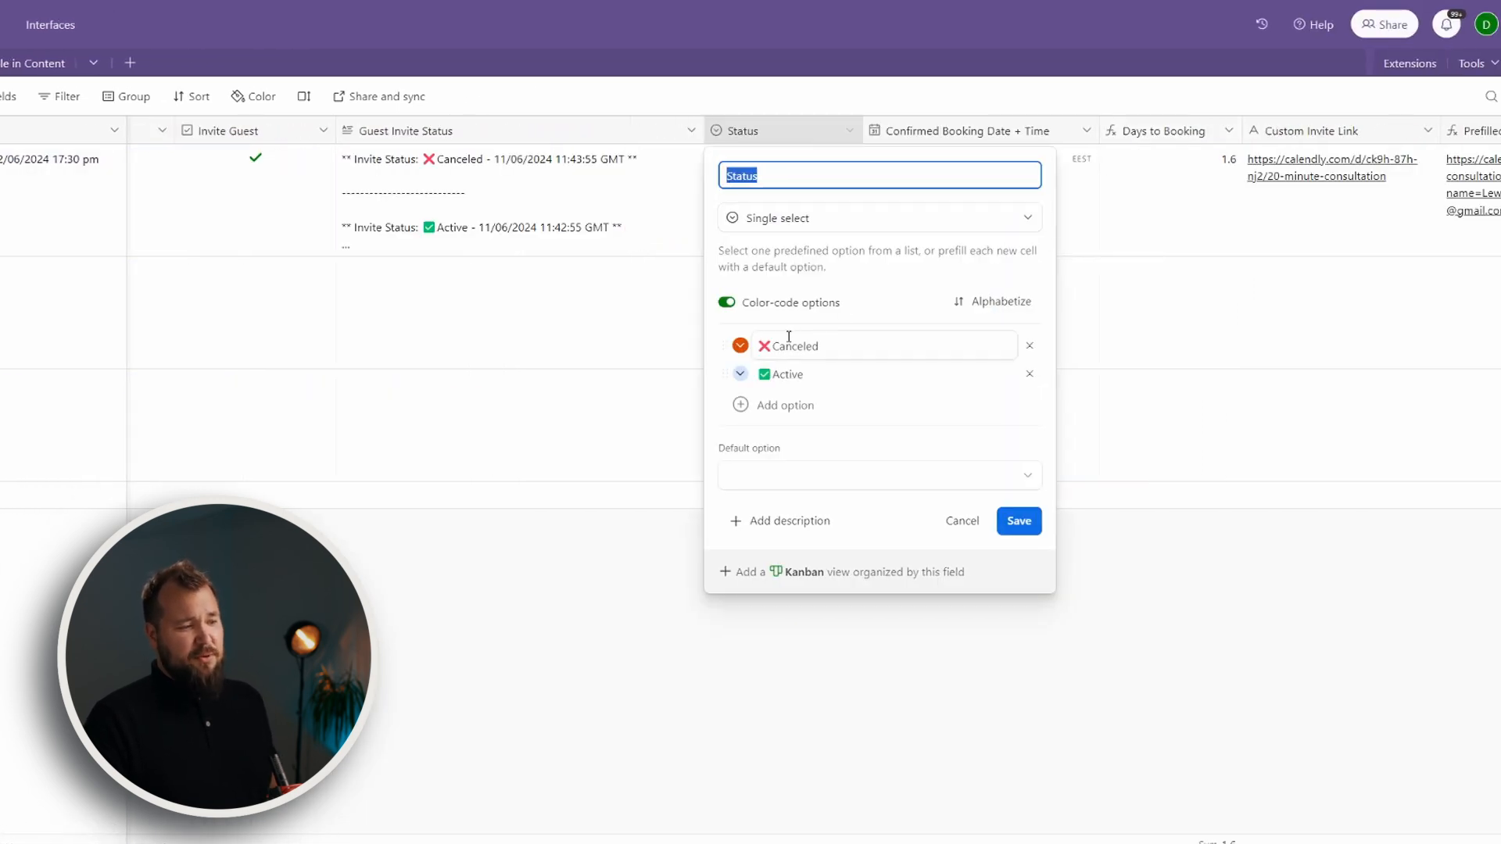
left_click(1133, 576)
left_click(1027, 190)
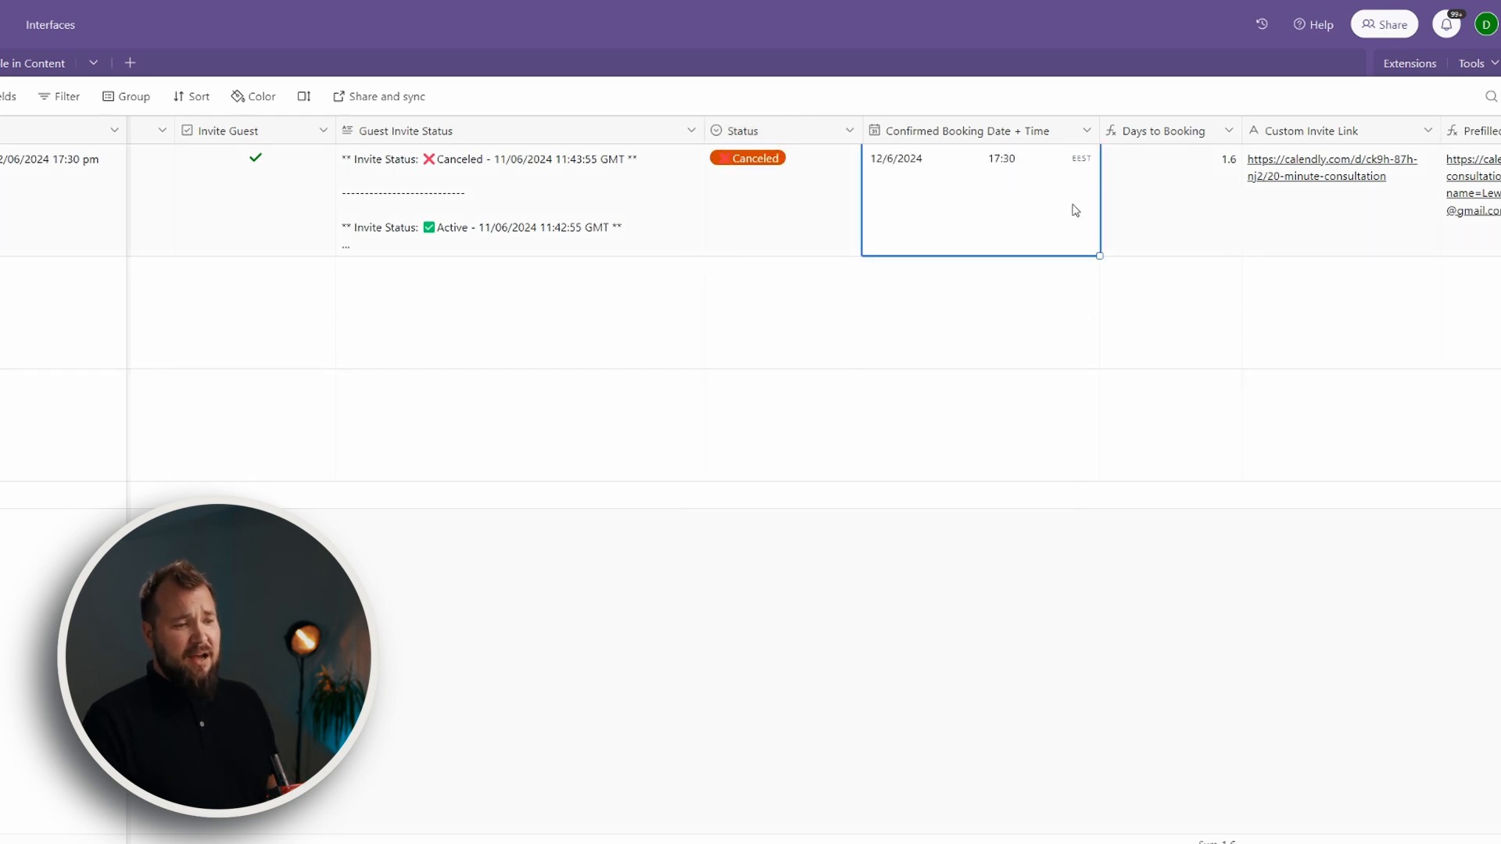
- Open the Days to Booking formula, examine its BLANK condition and DATETIME_DIFF in hours divided by 24, and close it without changes
double_click(1179, 133)
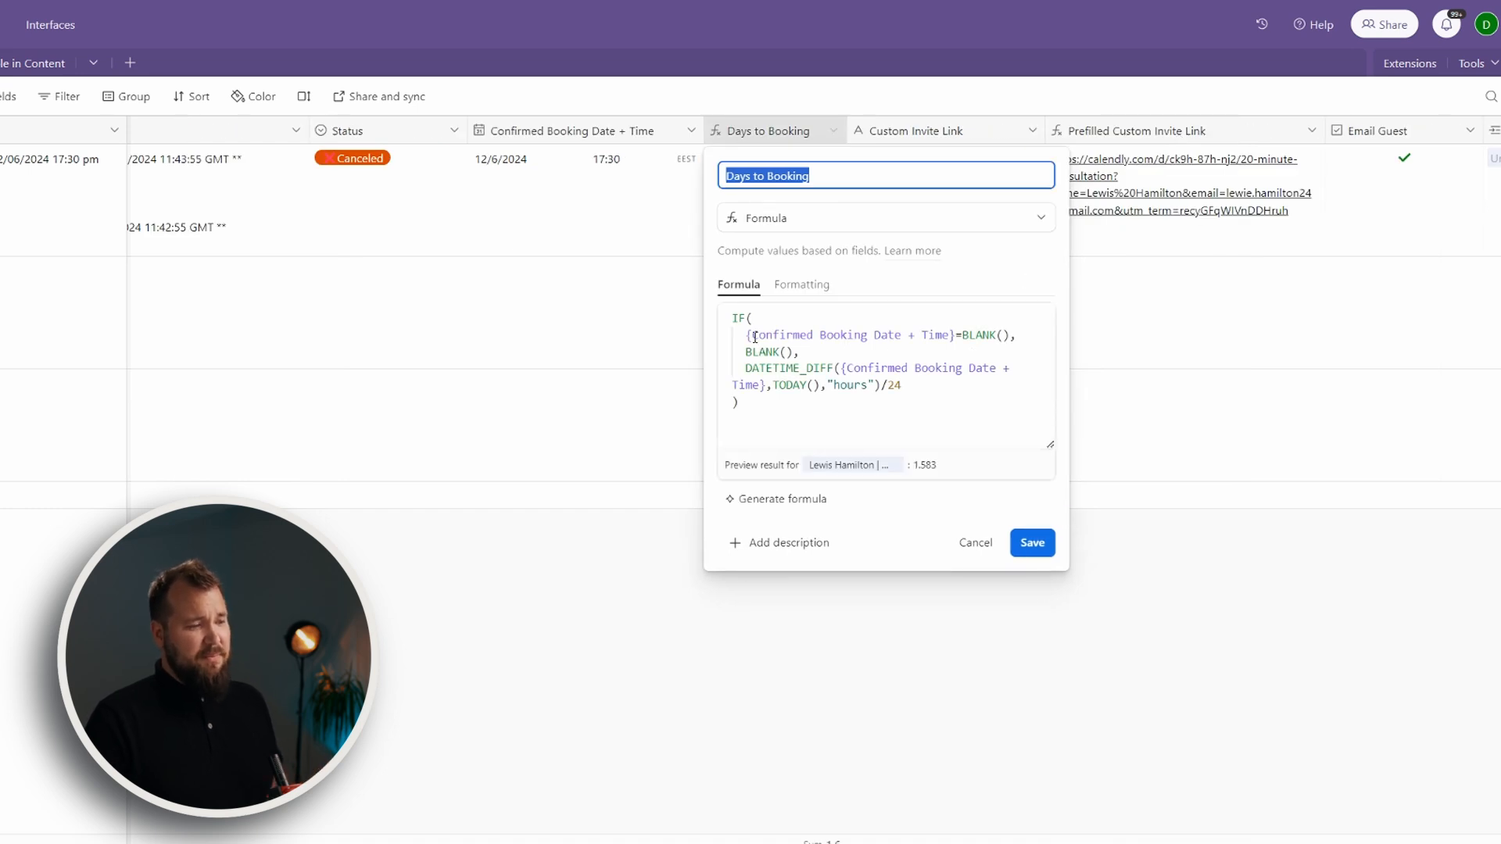
left_click_drag(753, 334, 950, 337)
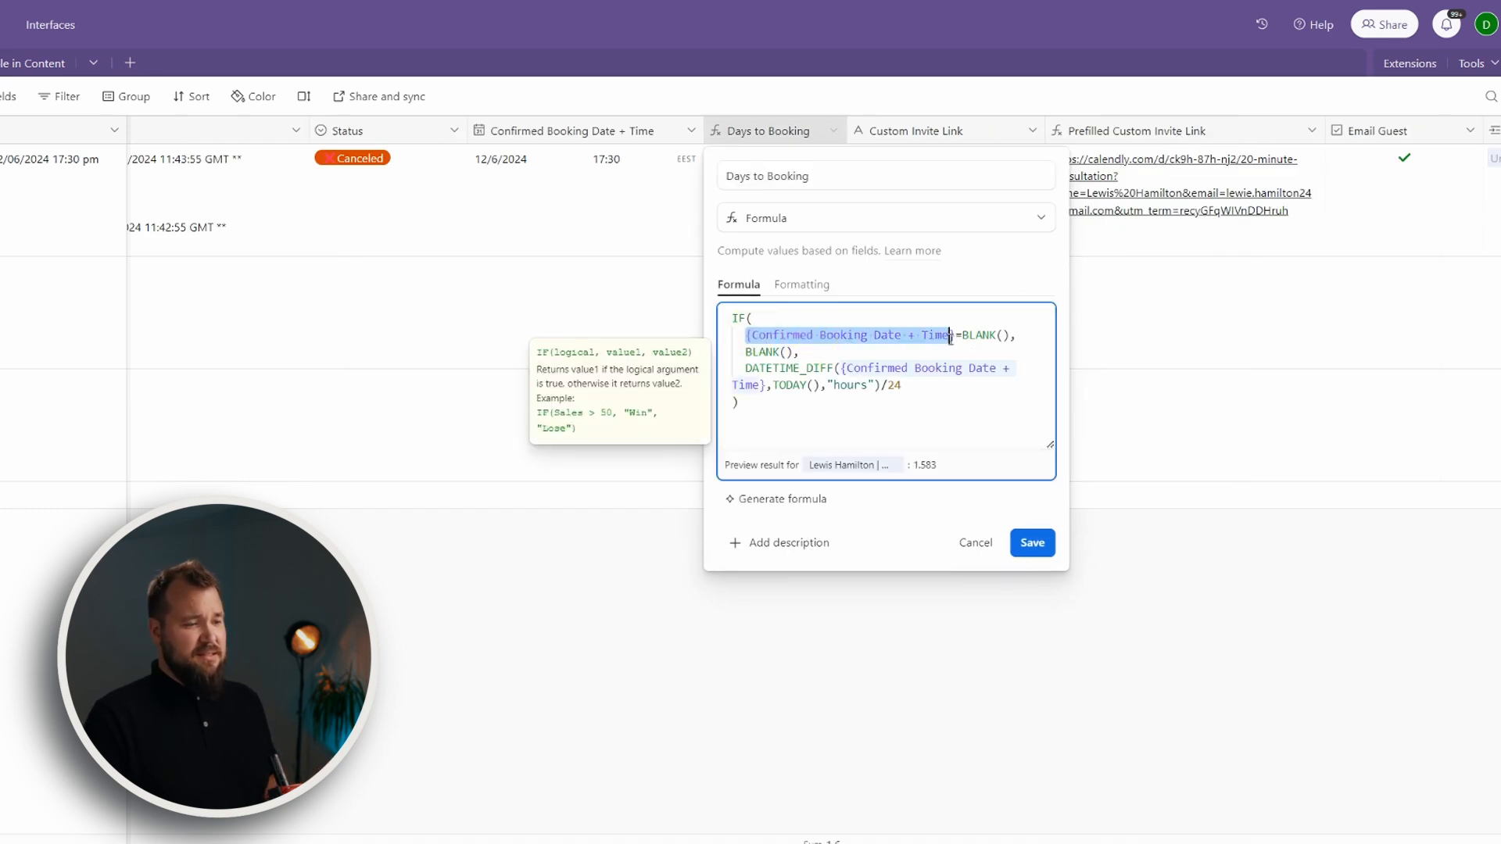
left_click(836, 368)
key("shift+Left")
key("shift+Left")
key("shift+Left")
key("shift+Left")
key("shift+Left")
key("shift+Left")
key("shift+Left")
key("shift+Left")
key("shift+Left")
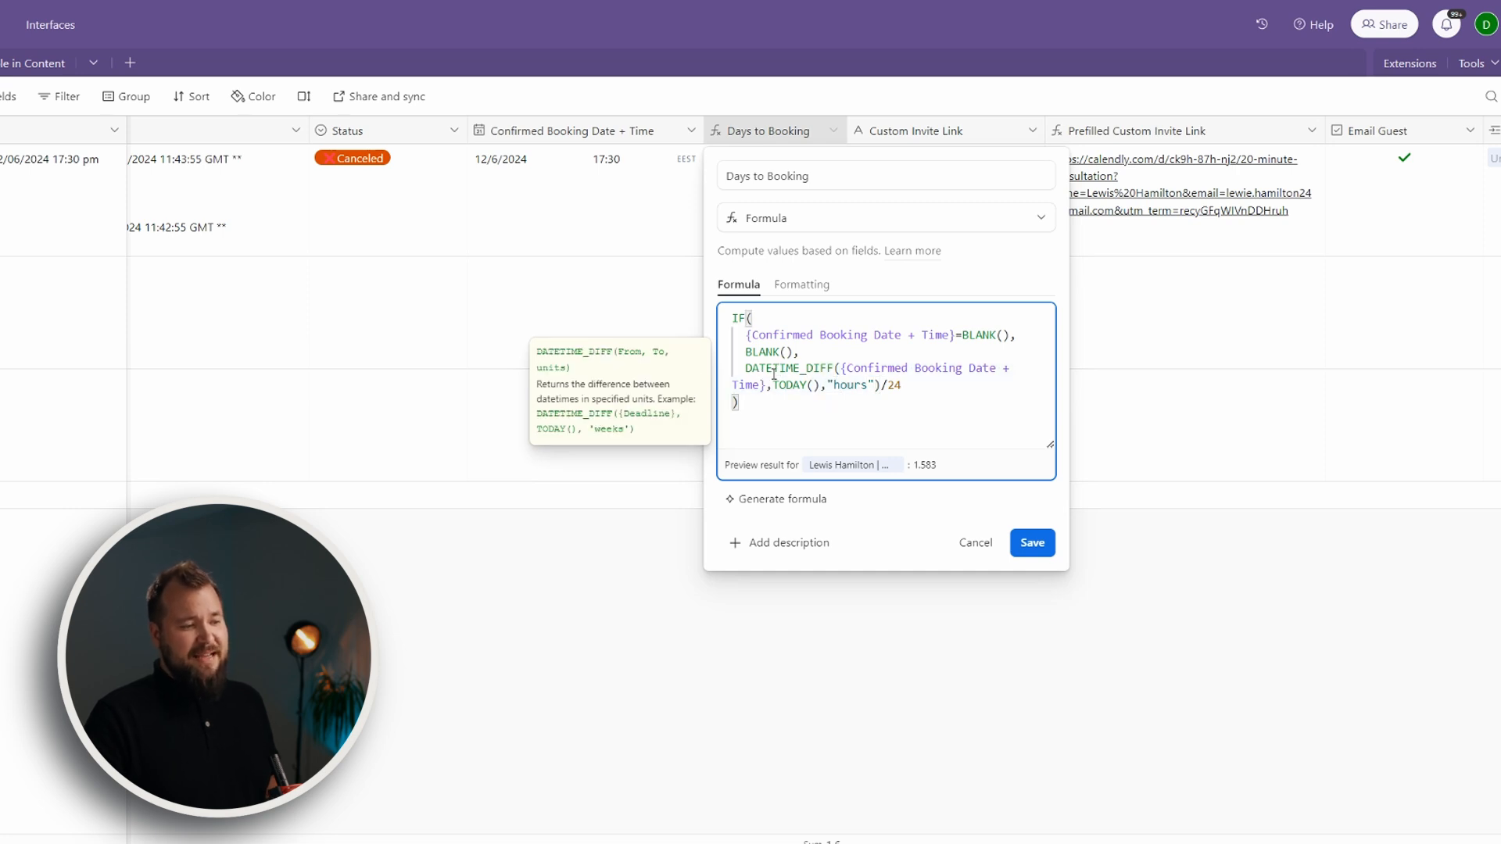
left_click(862, 375, "shift")
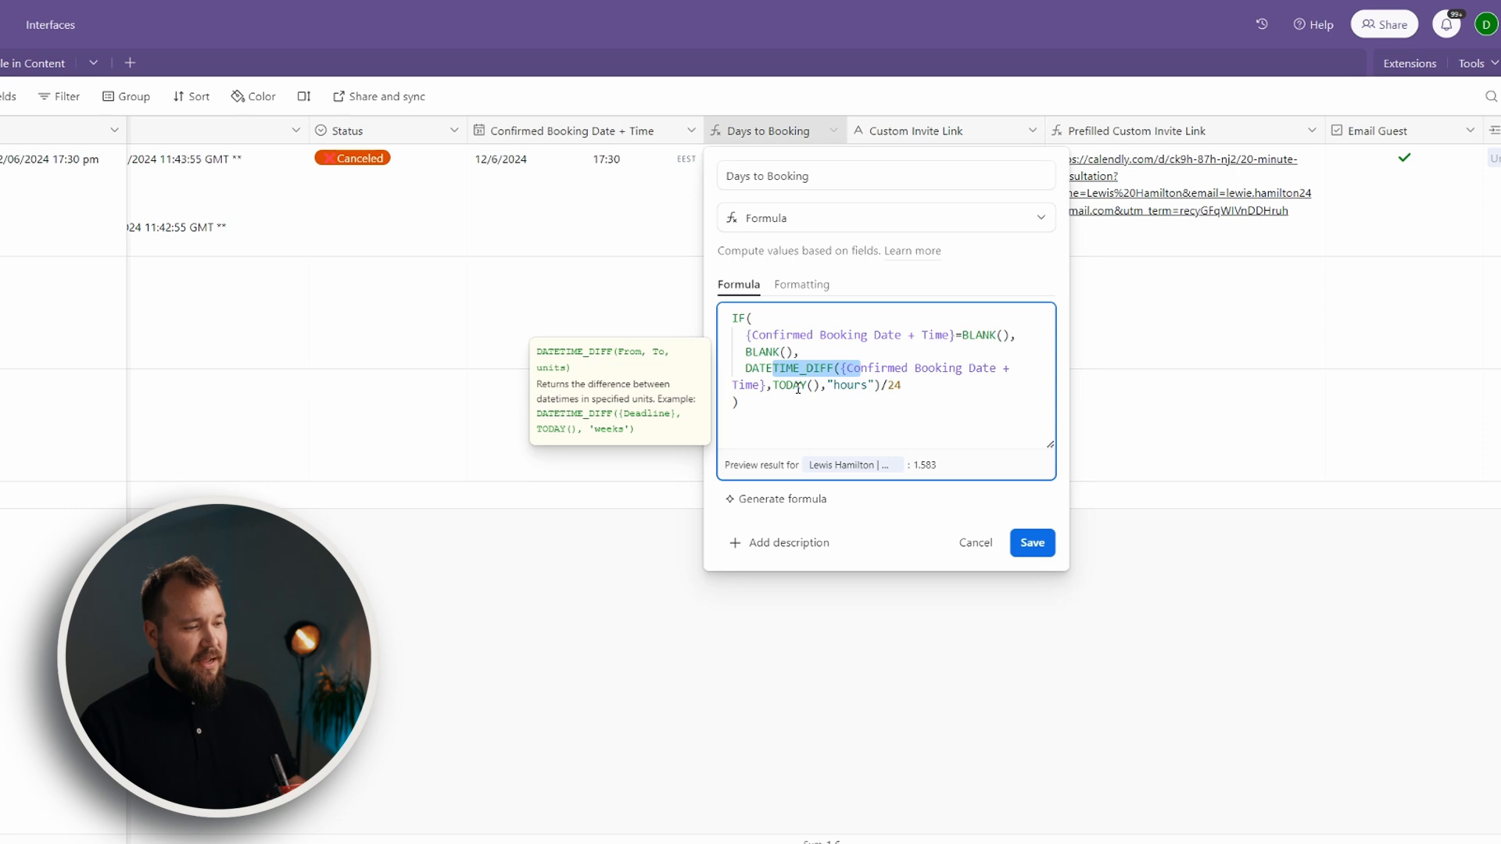
left_click_drag(903, 385, 881, 386)
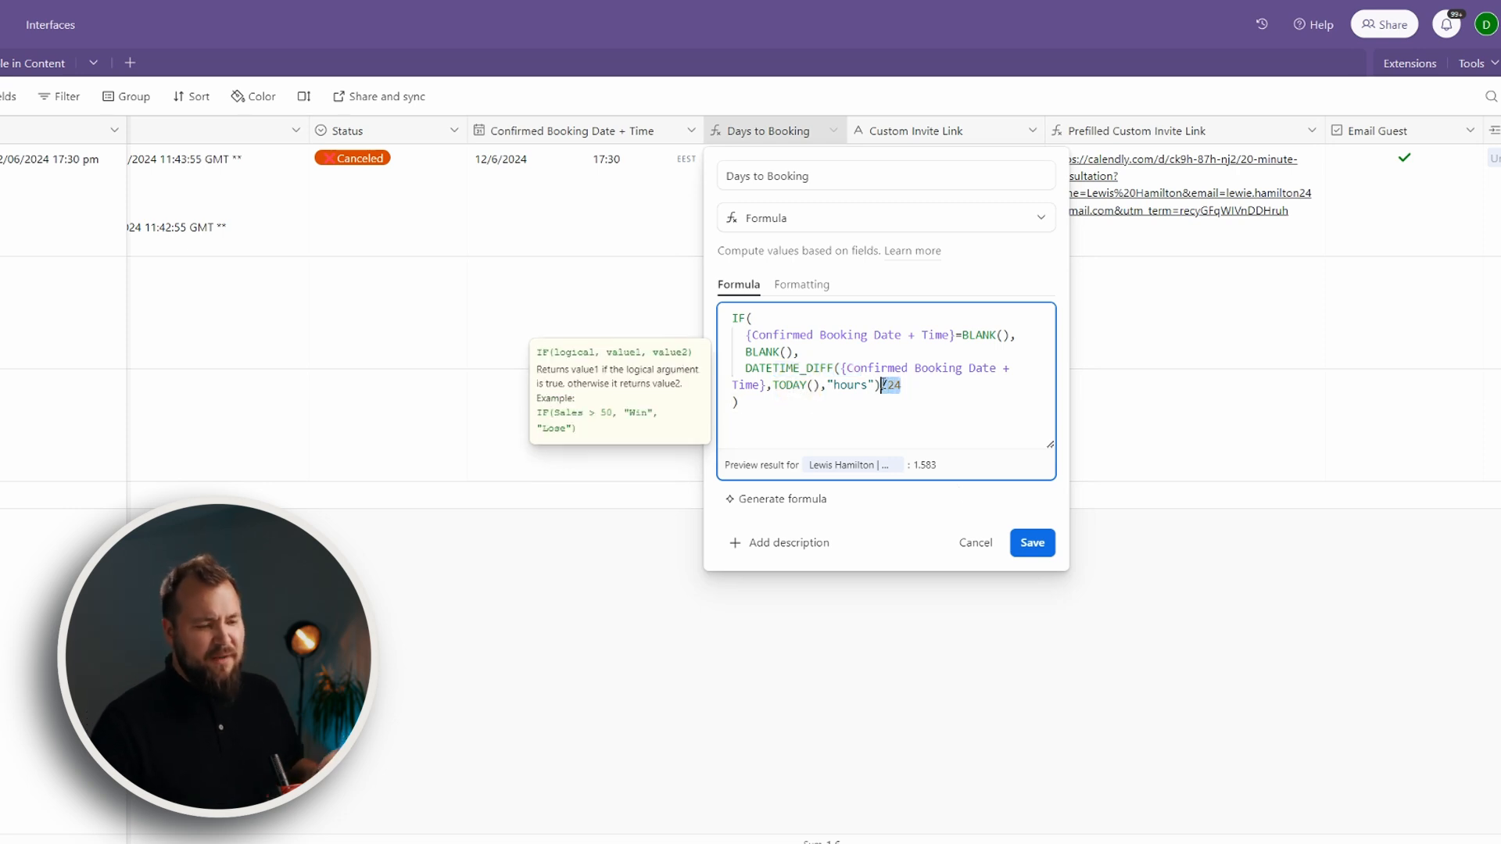
left_click(988, 550)
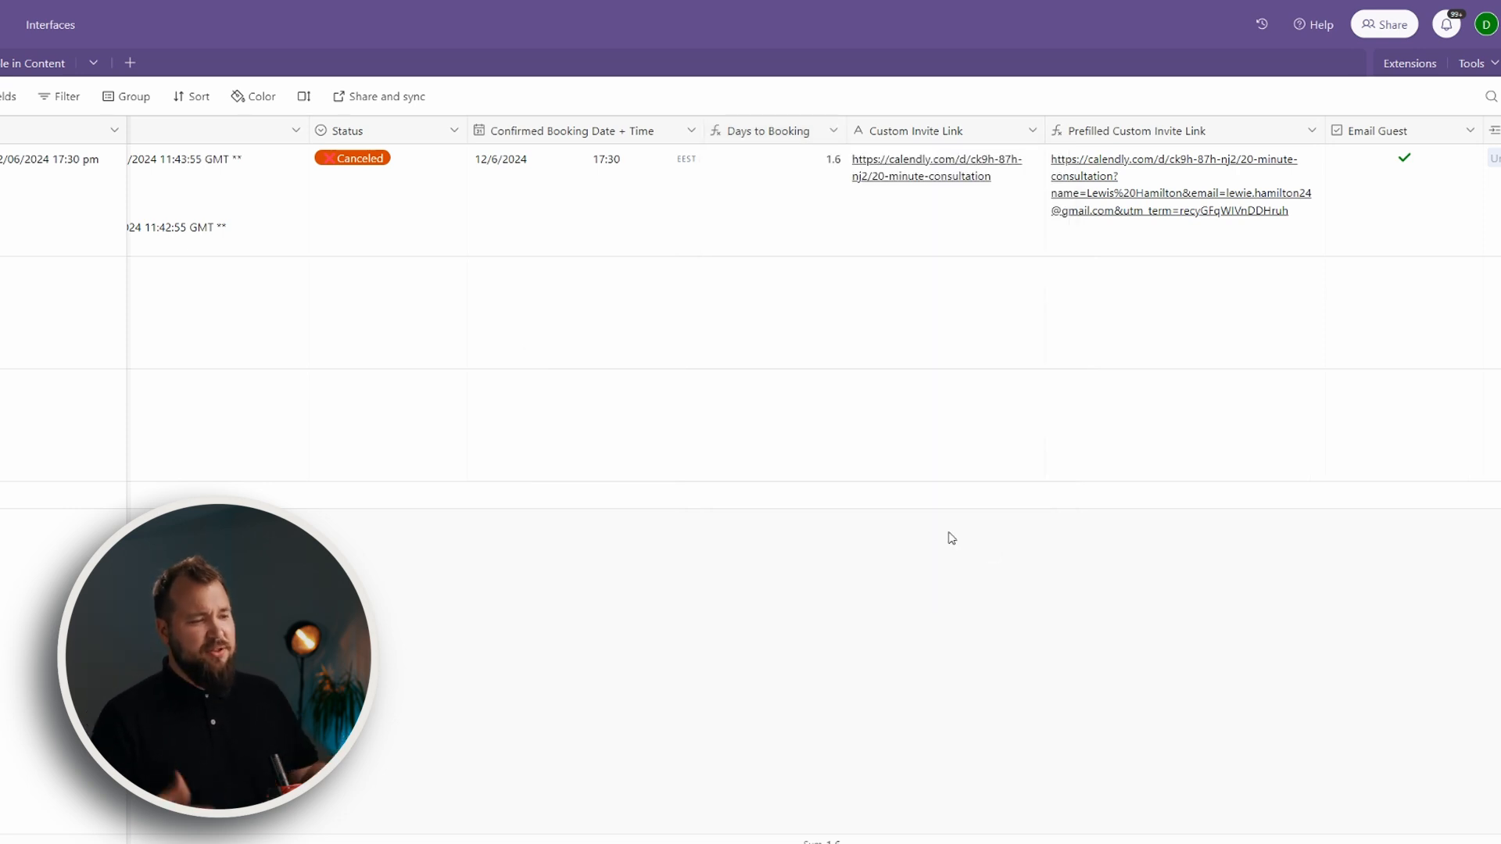
- Inspect the first invitation's Days to Booking and Custom Invite Link values, and make the Custom Invite Link column slightly narrower
left_click(807, 186)
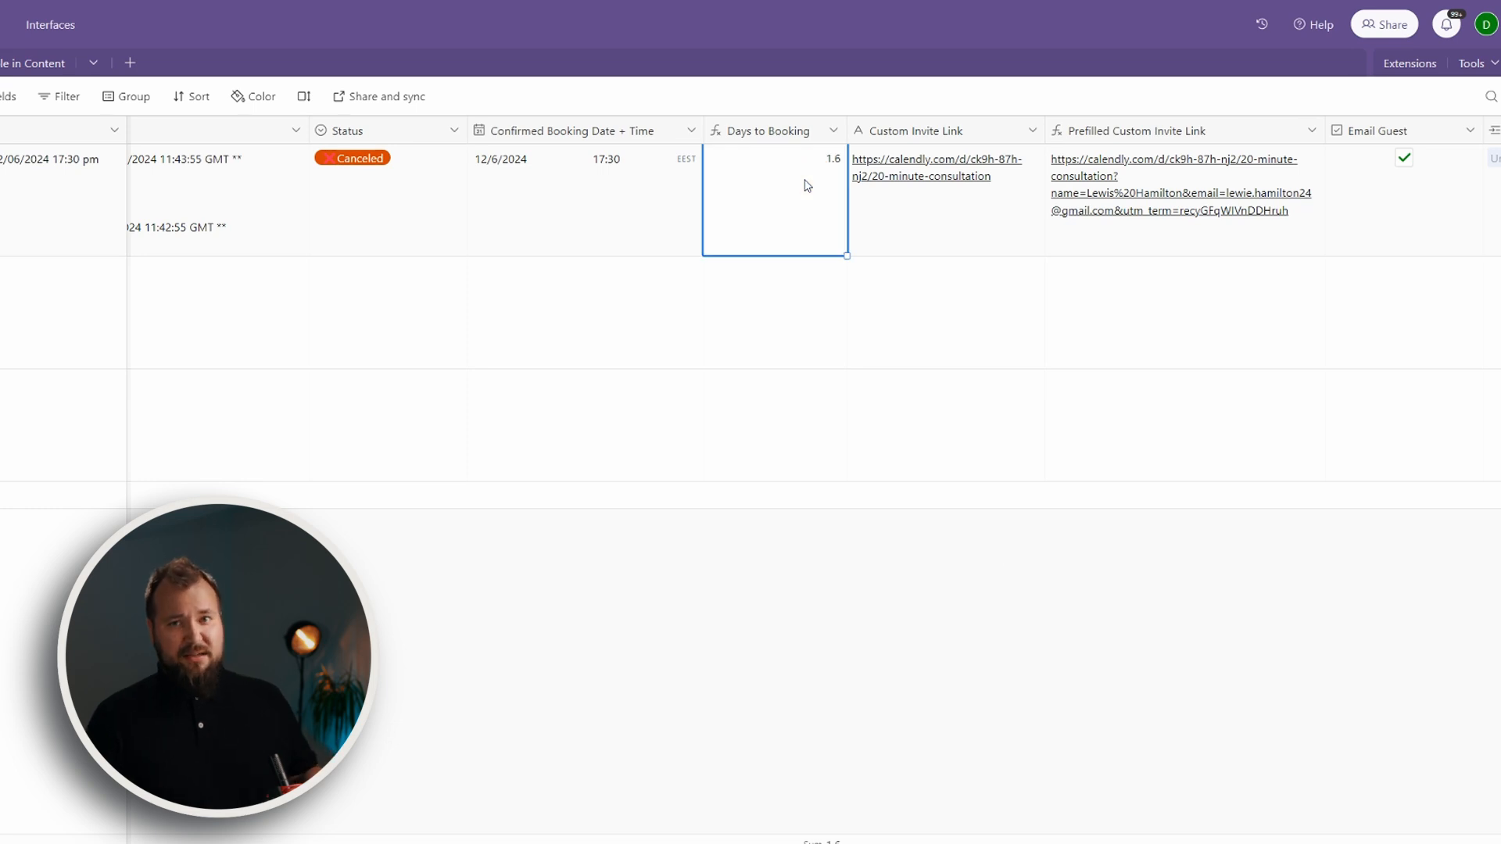
left_click(949, 211)
left_click(827, 213)
left_click(976, 219)
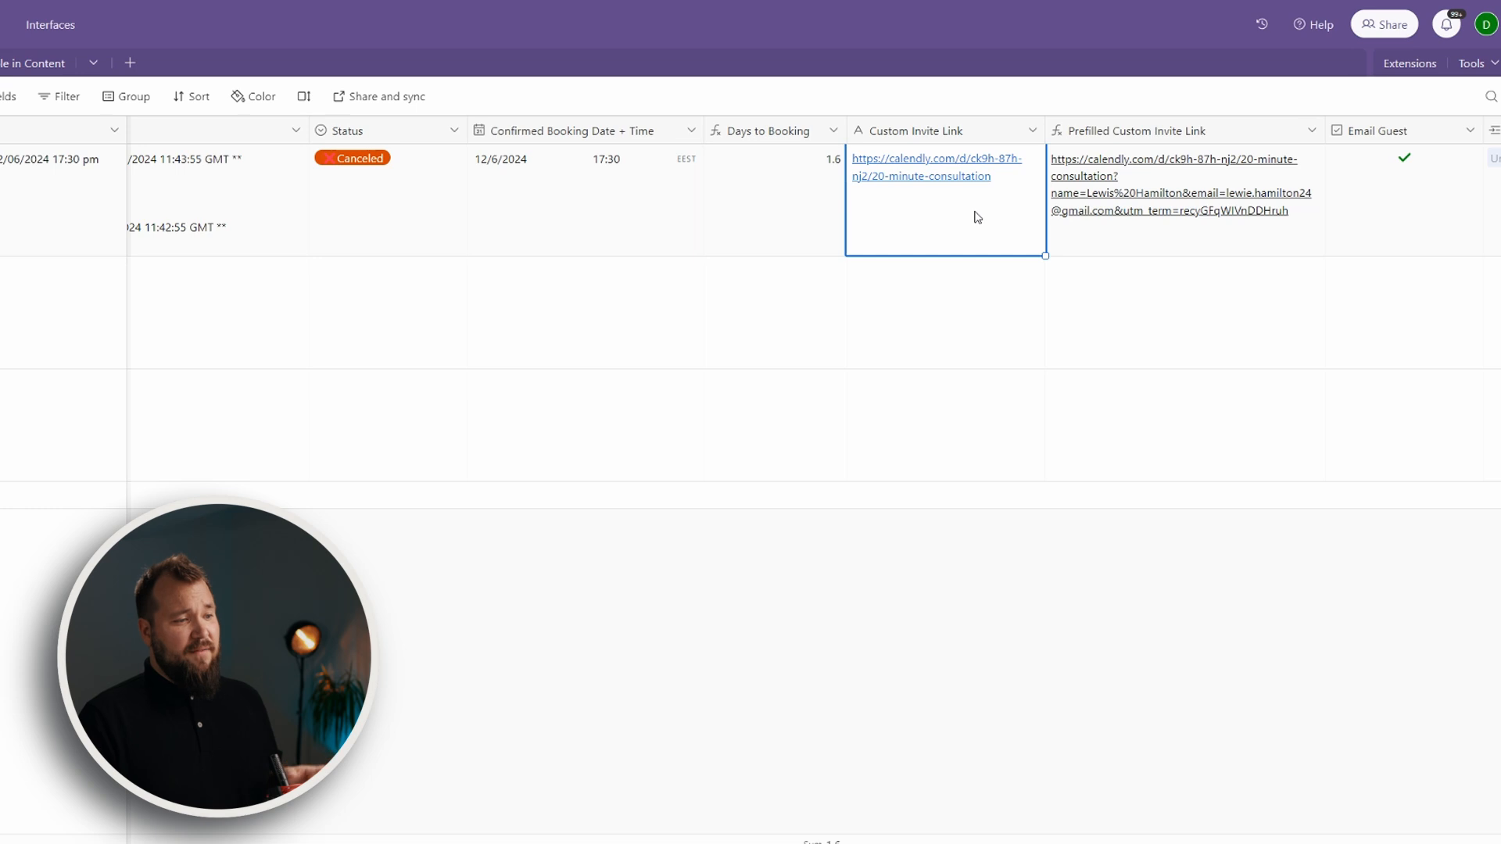
left_click_drag(1042, 130, 1179, 137)
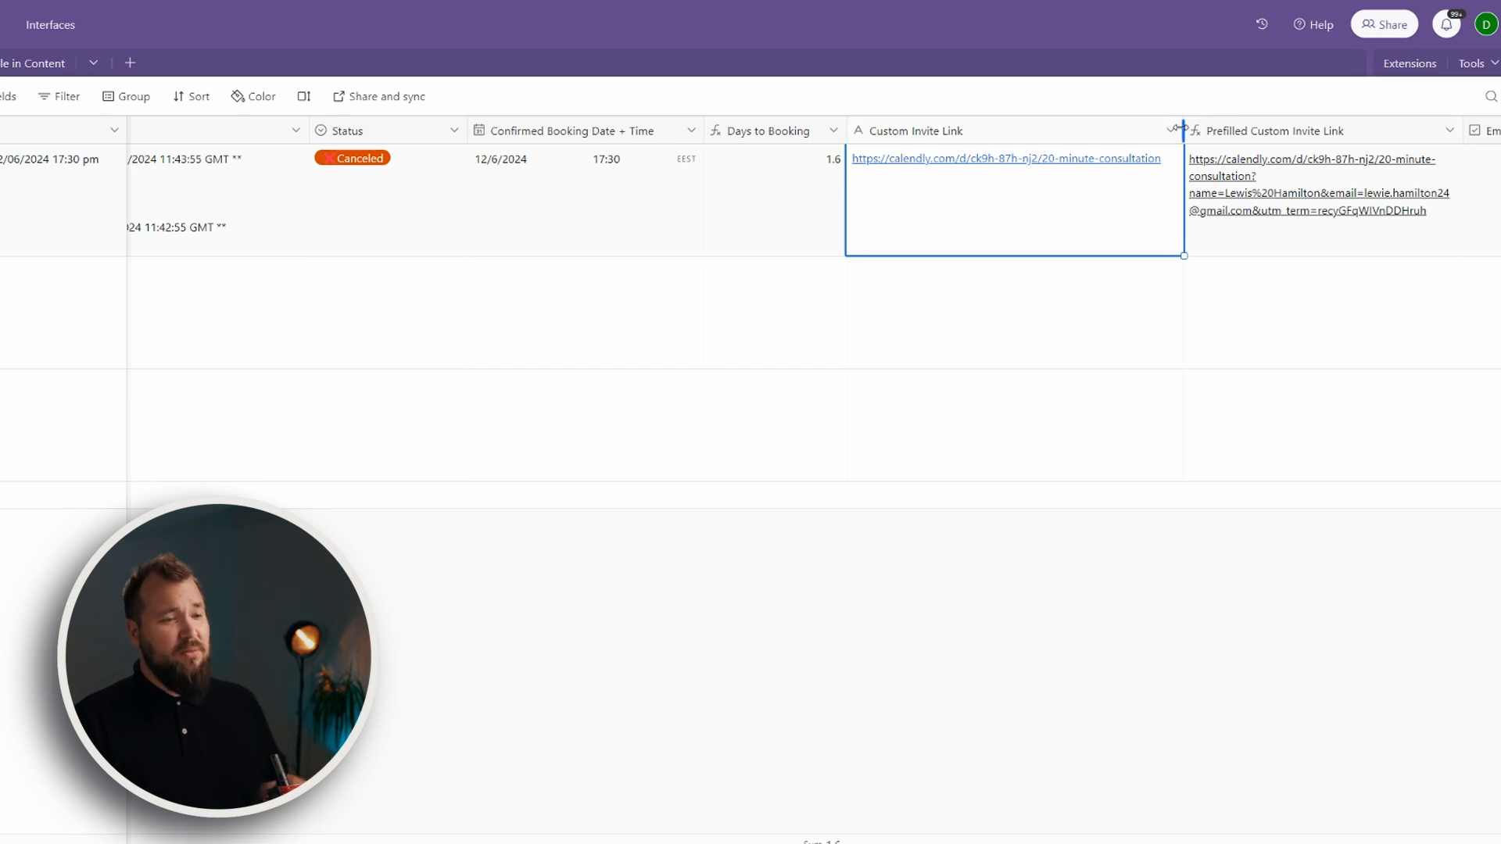
left_click_drag(1183, 127, 995, 129)
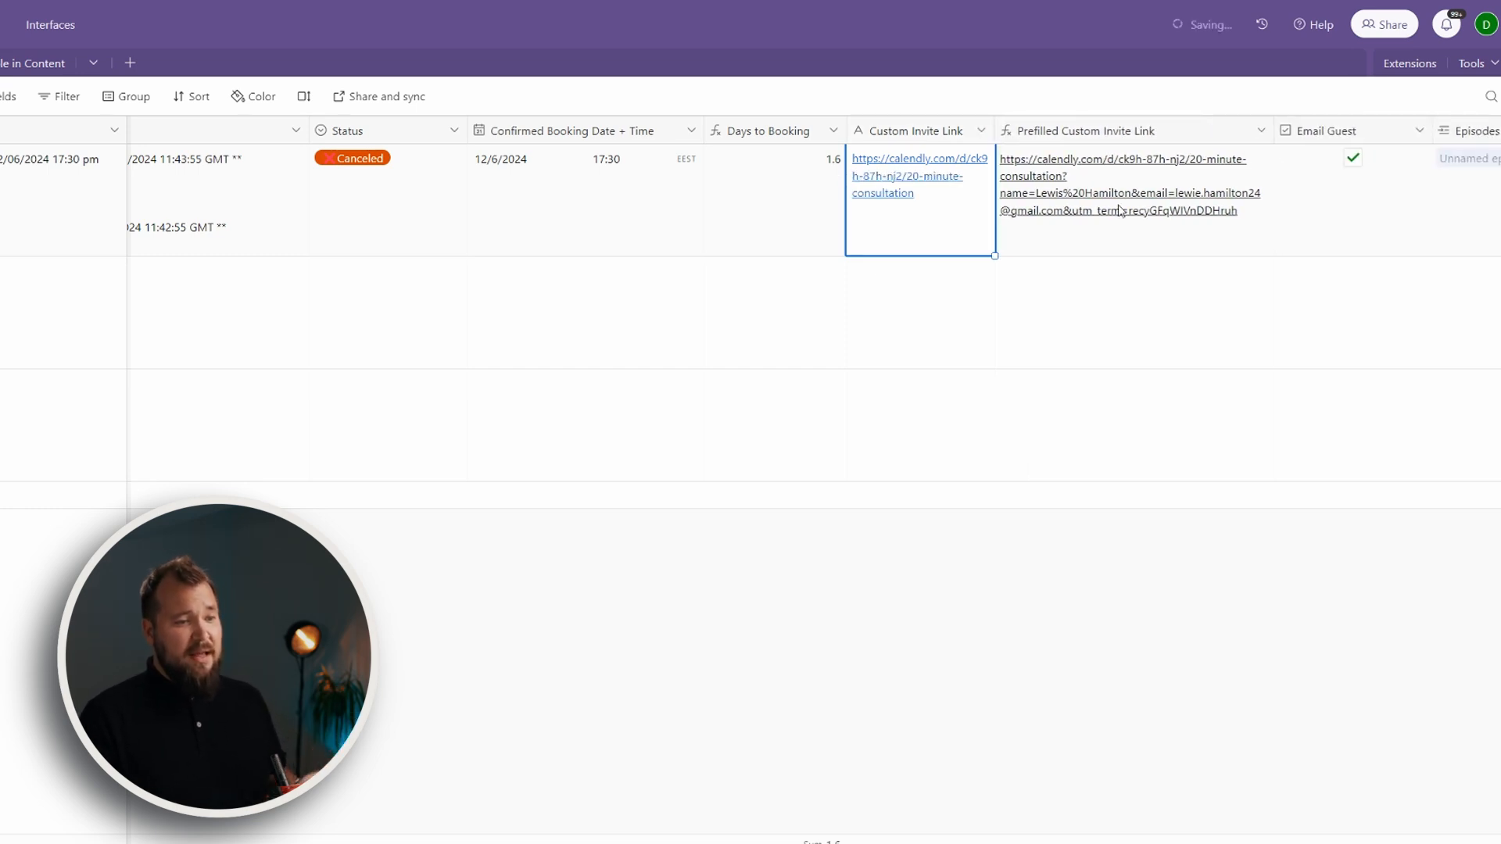
- Open the Prefilled Custom Invite Link formula and examine its Custom Invite Link condition and the "?name=" URL parameter
left_click(1151, 134)
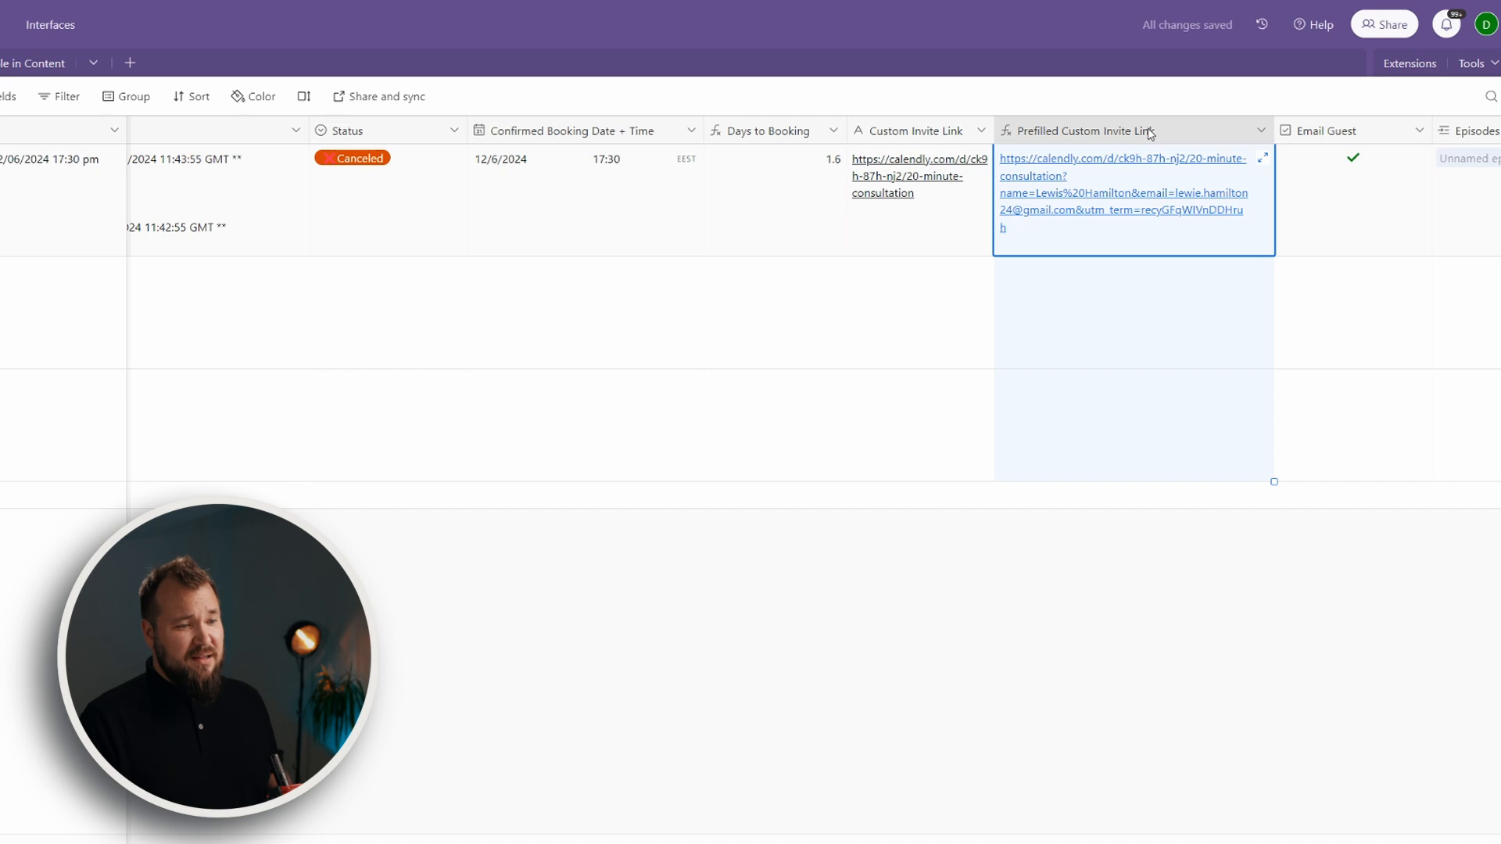
double_click(1150, 133)
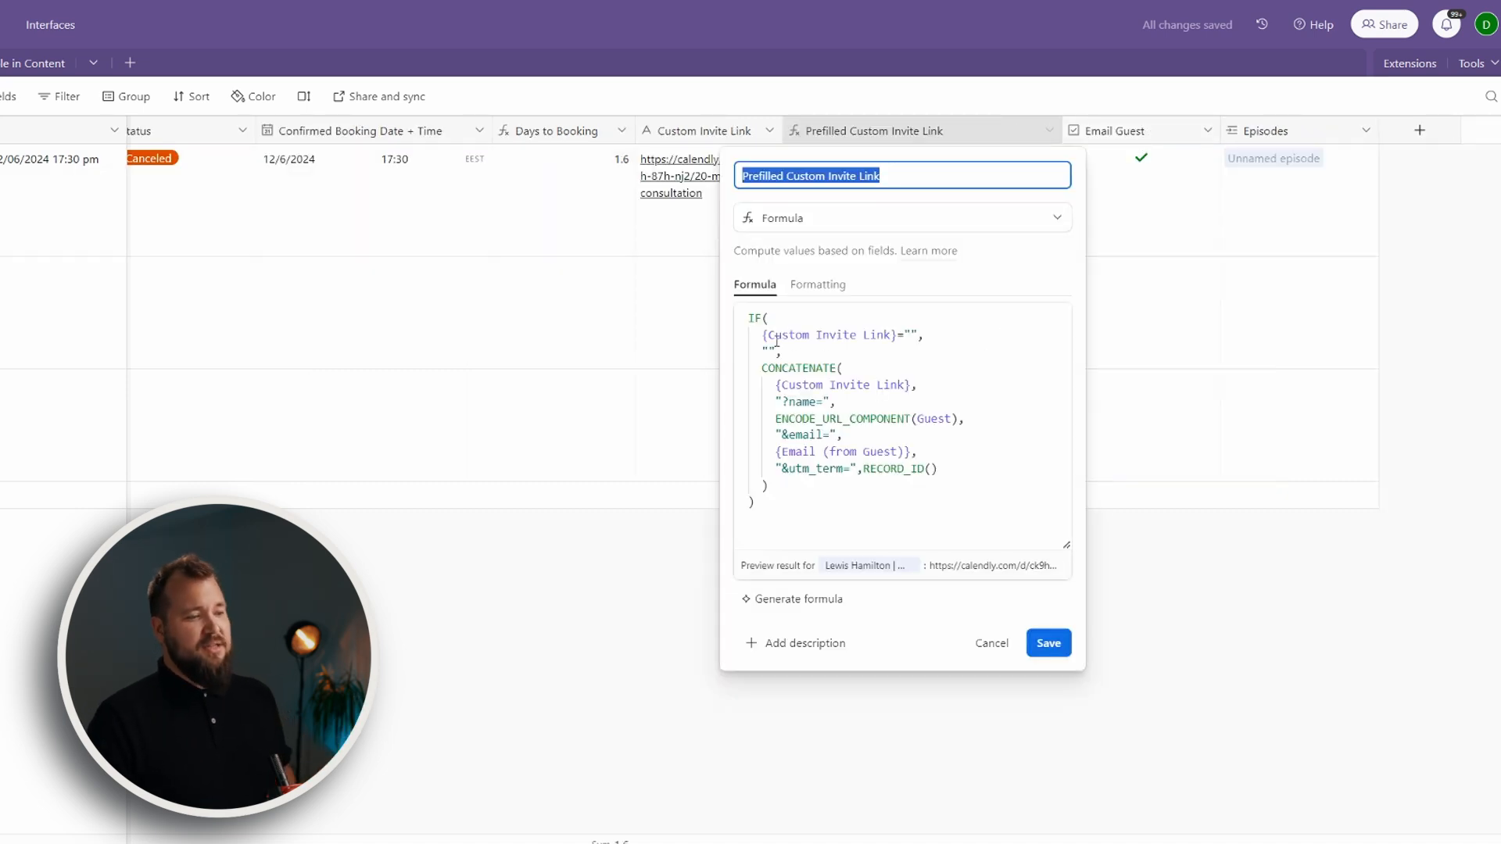
left_click_drag(768, 336, 893, 336)
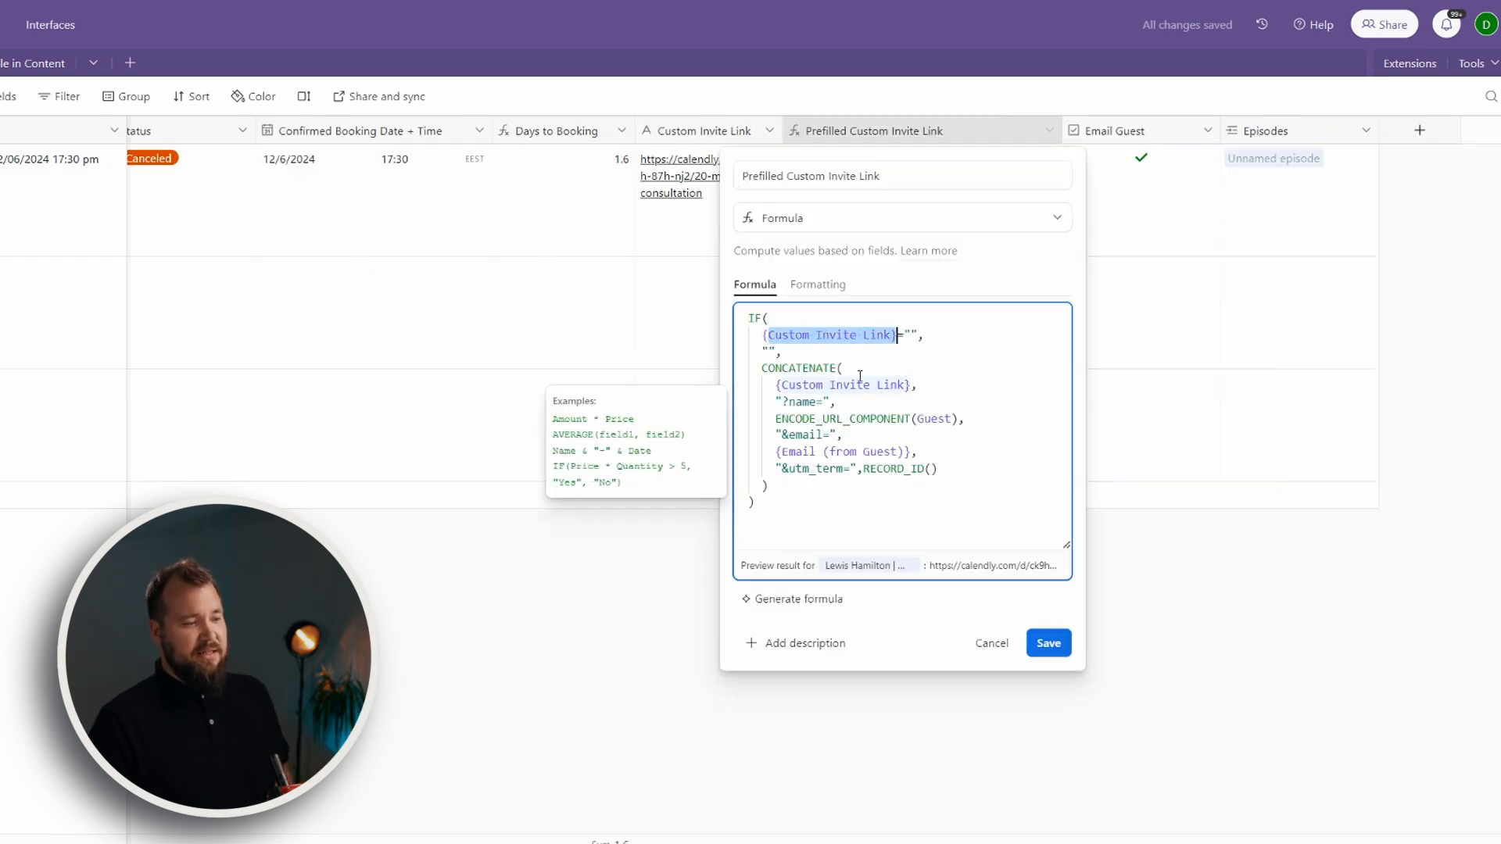
left_click(813, 390)
left_click_drag(783, 402, 830, 404)
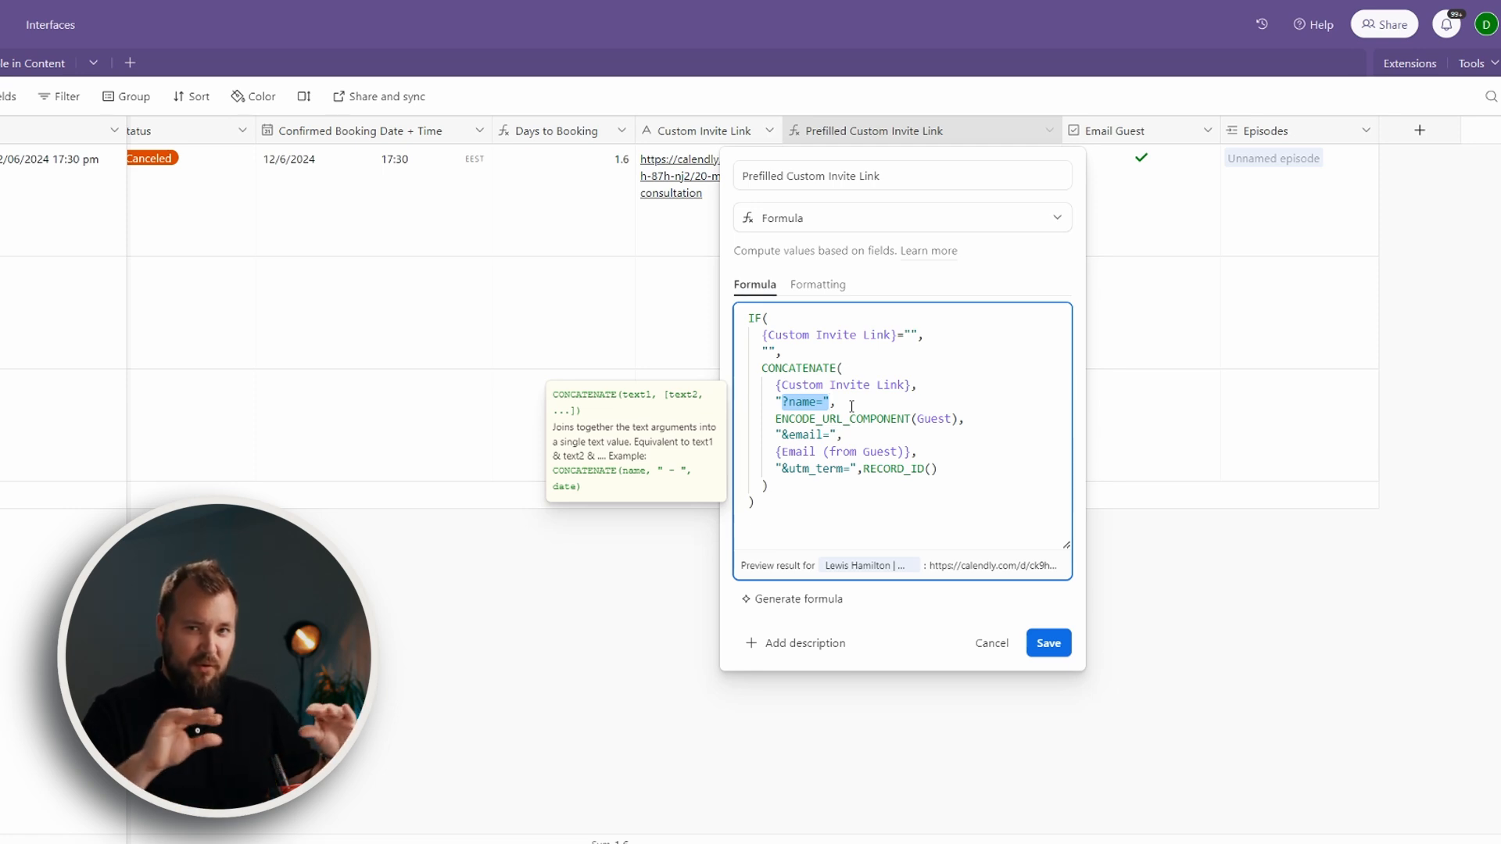
- Examine the Prefilled Custom Invite Link formula's RECORD_ID() term and full CONCATENATE block, and close the editor without changes
left_click_drag(863, 470, 942, 471)
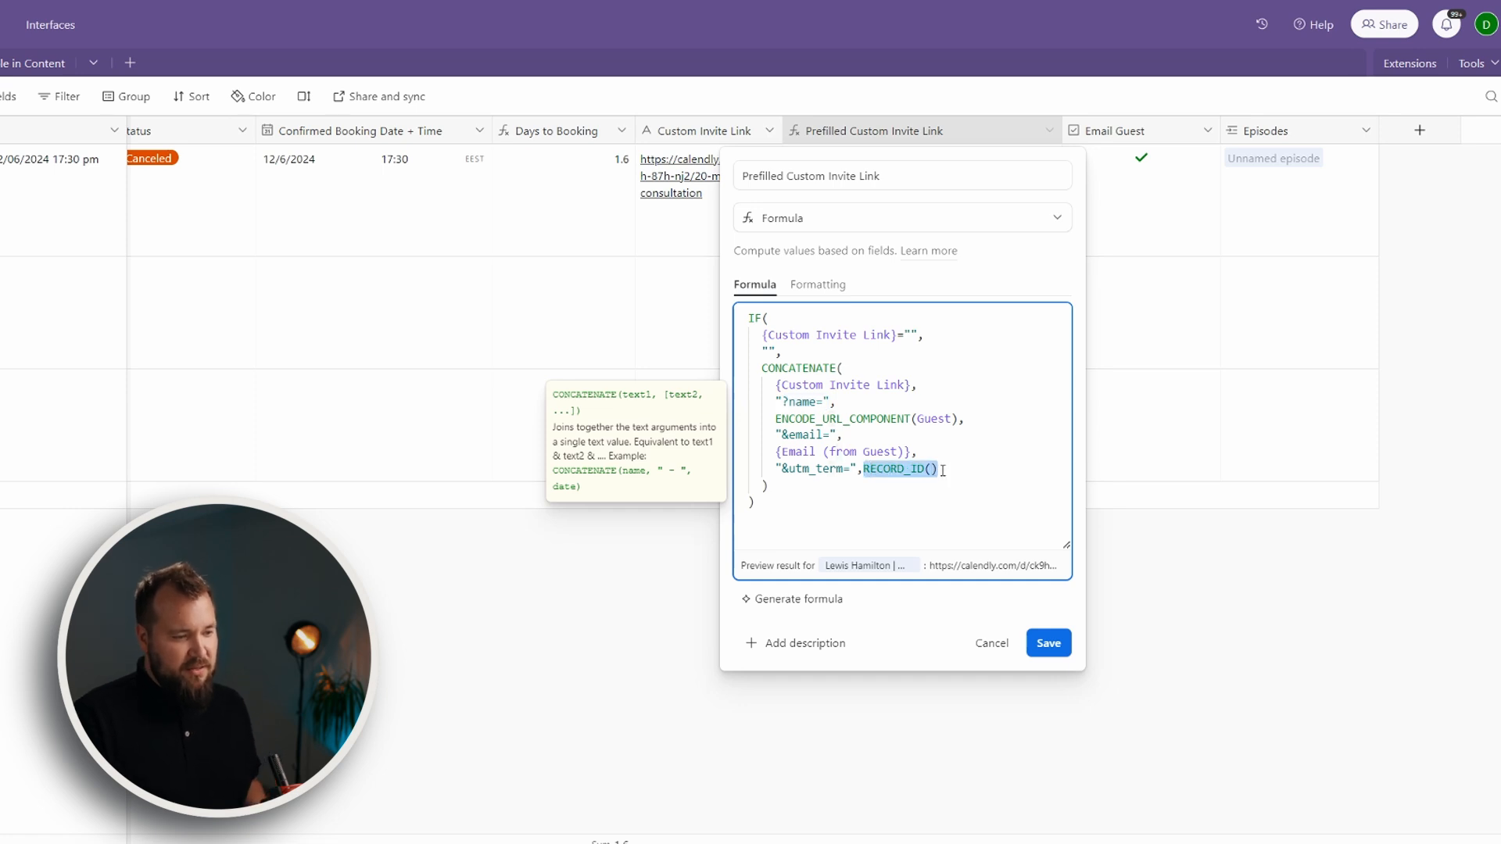
left_click(943, 471)
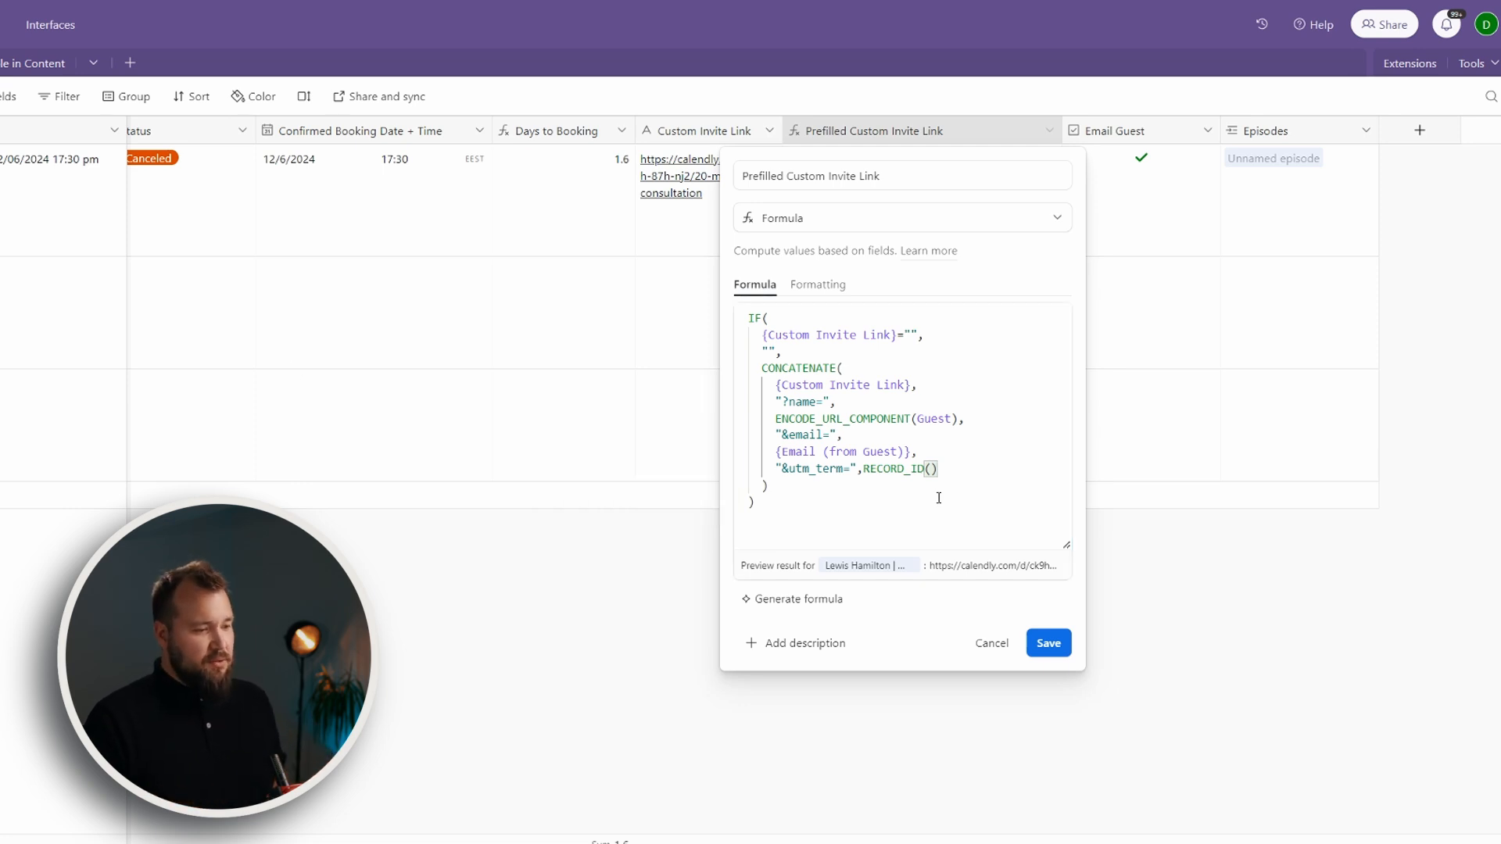
left_click_drag(938, 498, 733, 385)
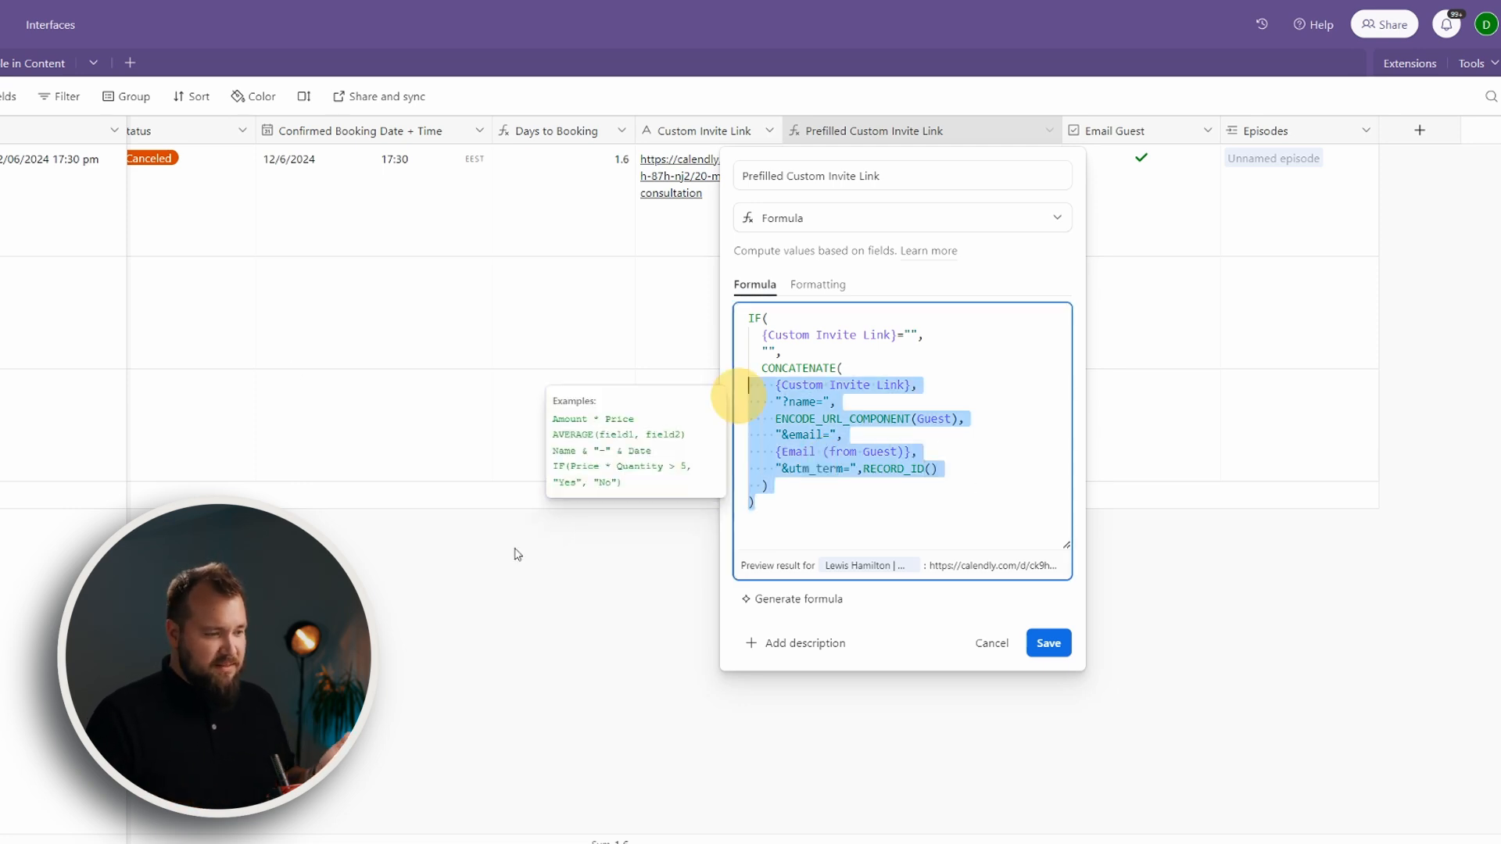
left_click(464, 631)
- Inspect the Email Guest checkbox and the linked Episodes field of the first invitation, and switch to the Episodes table
left_click(1133, 223)
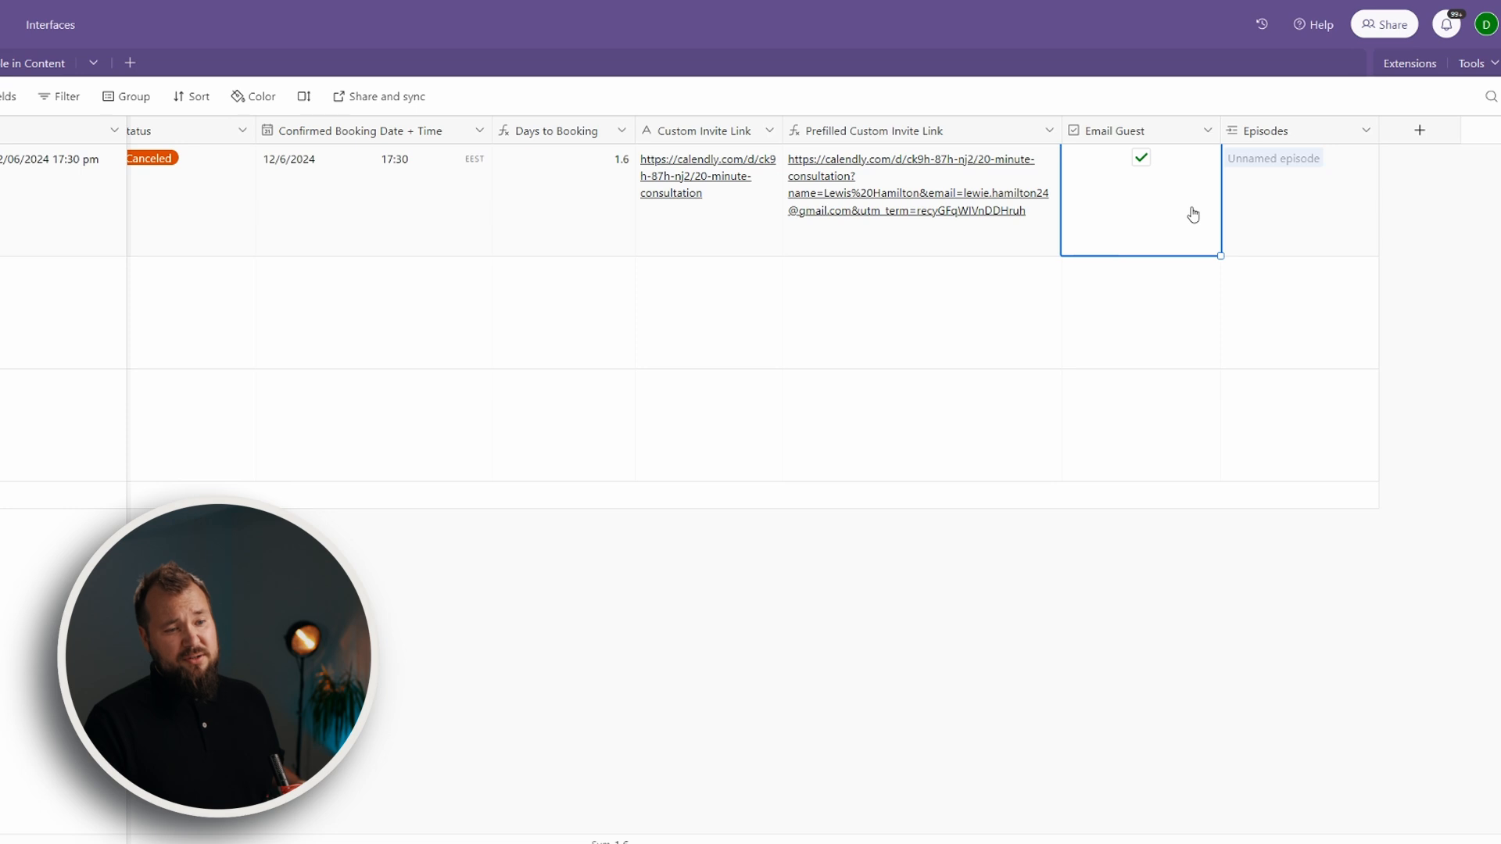
left_click(1289, 203)
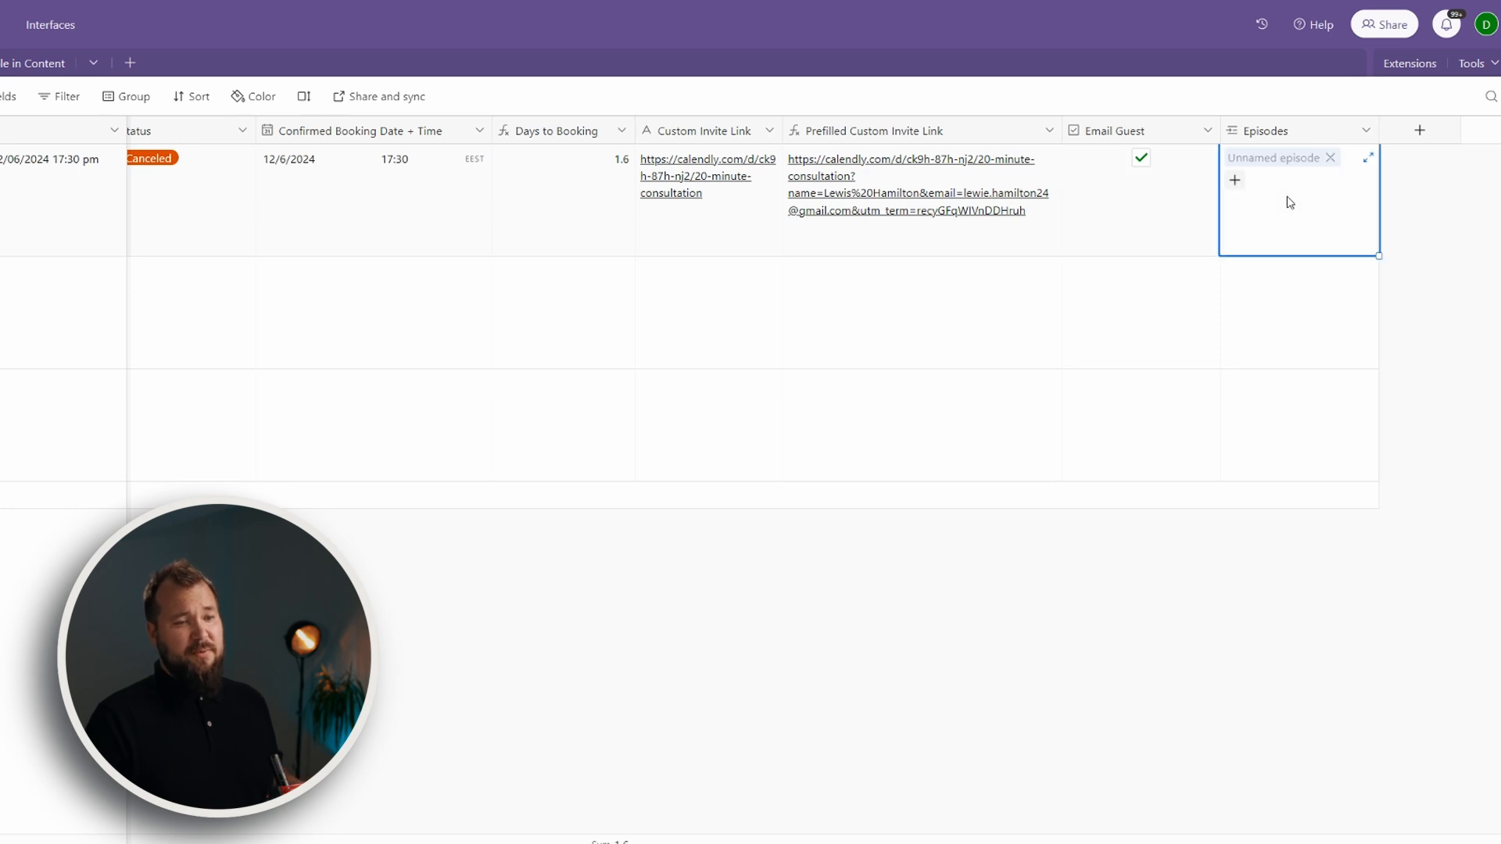
left_click(1289, 133)
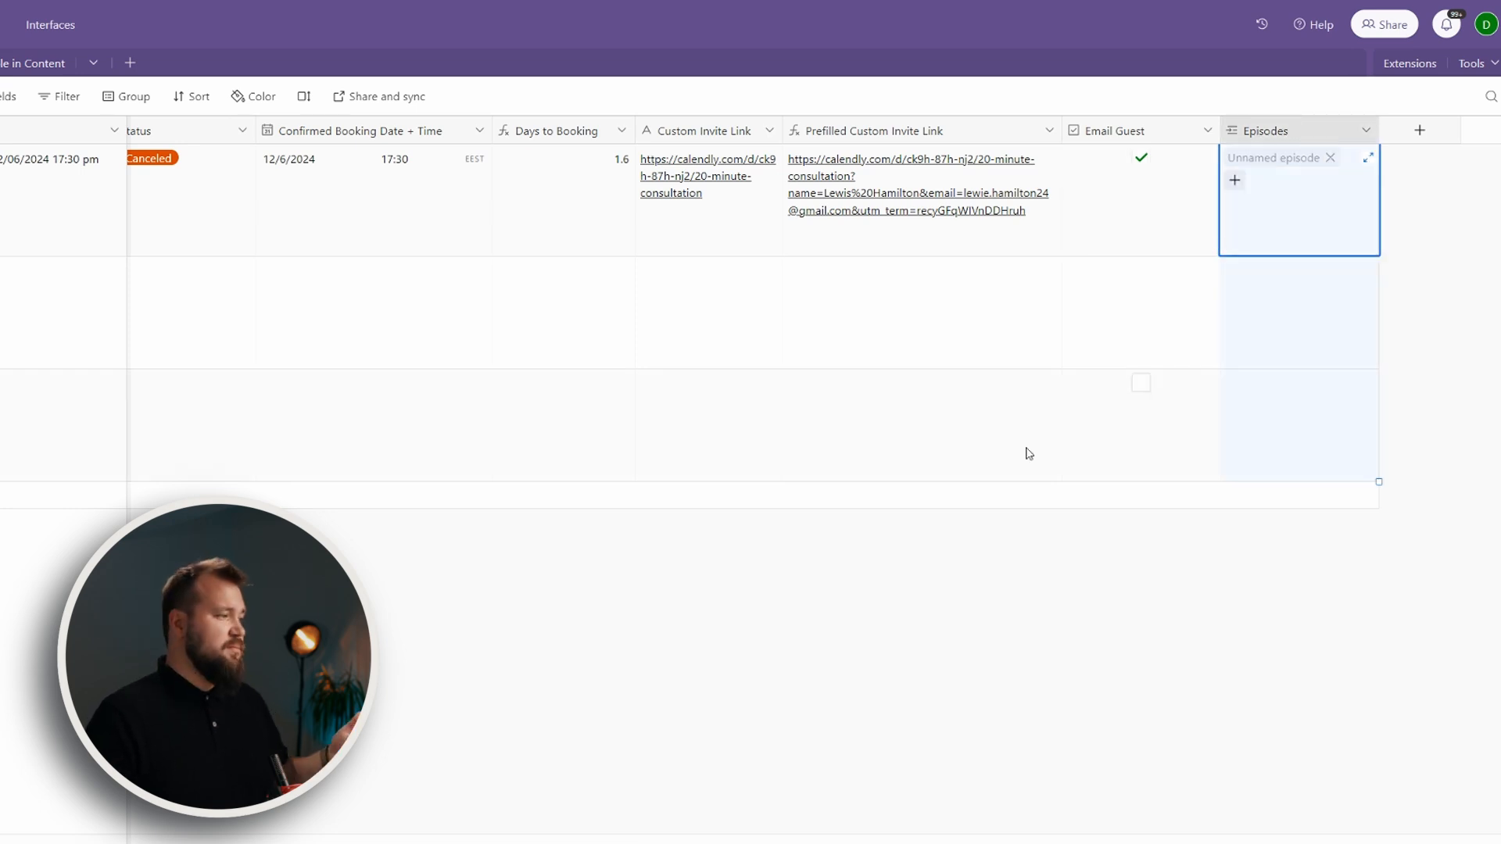
left_click(1020, 592)
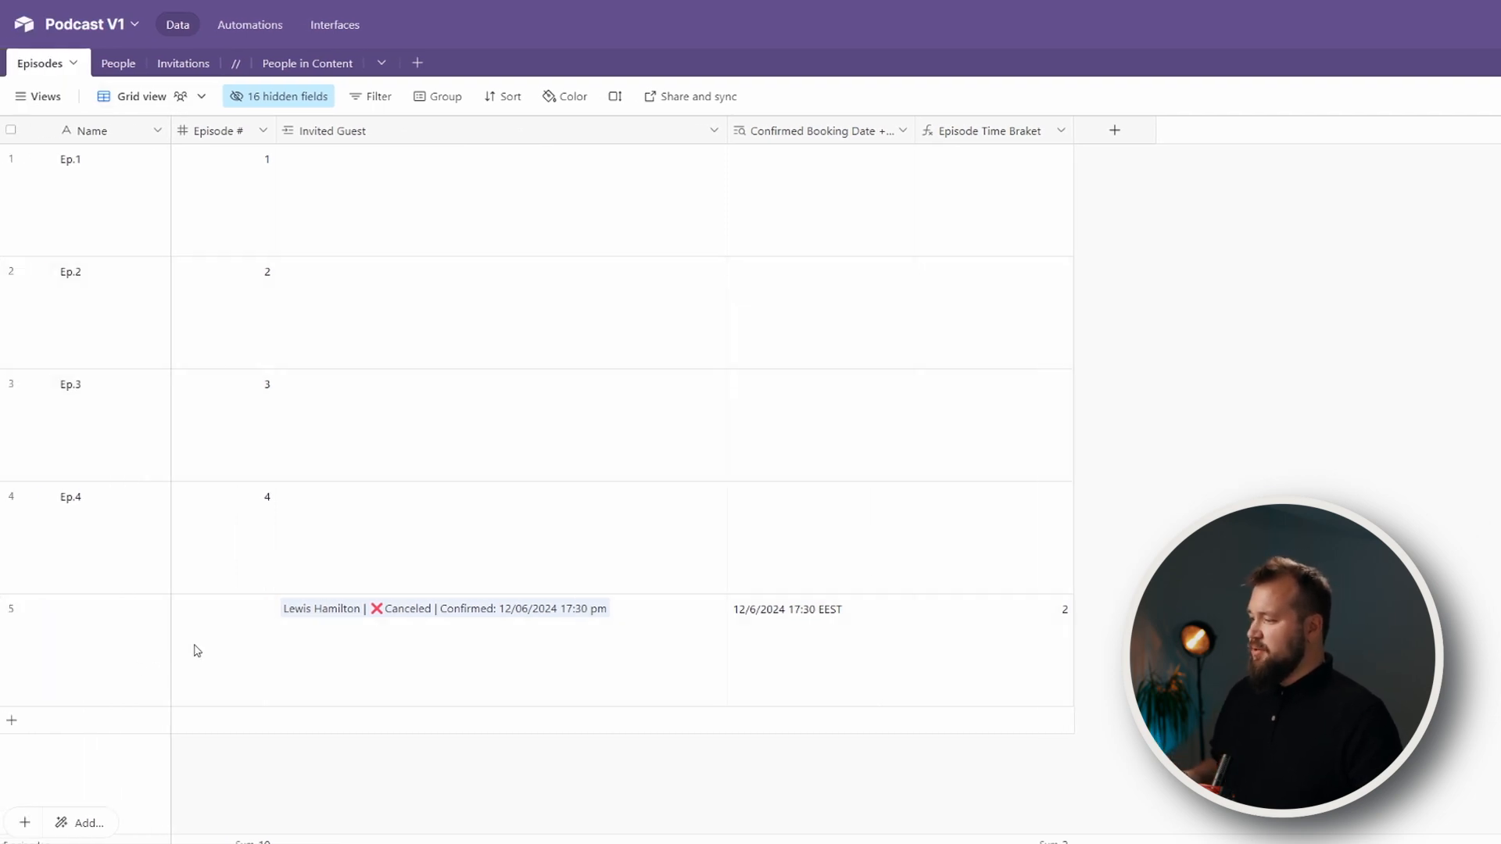
- Name the fifth episode record "Episode 5"
left_click(139, 641)
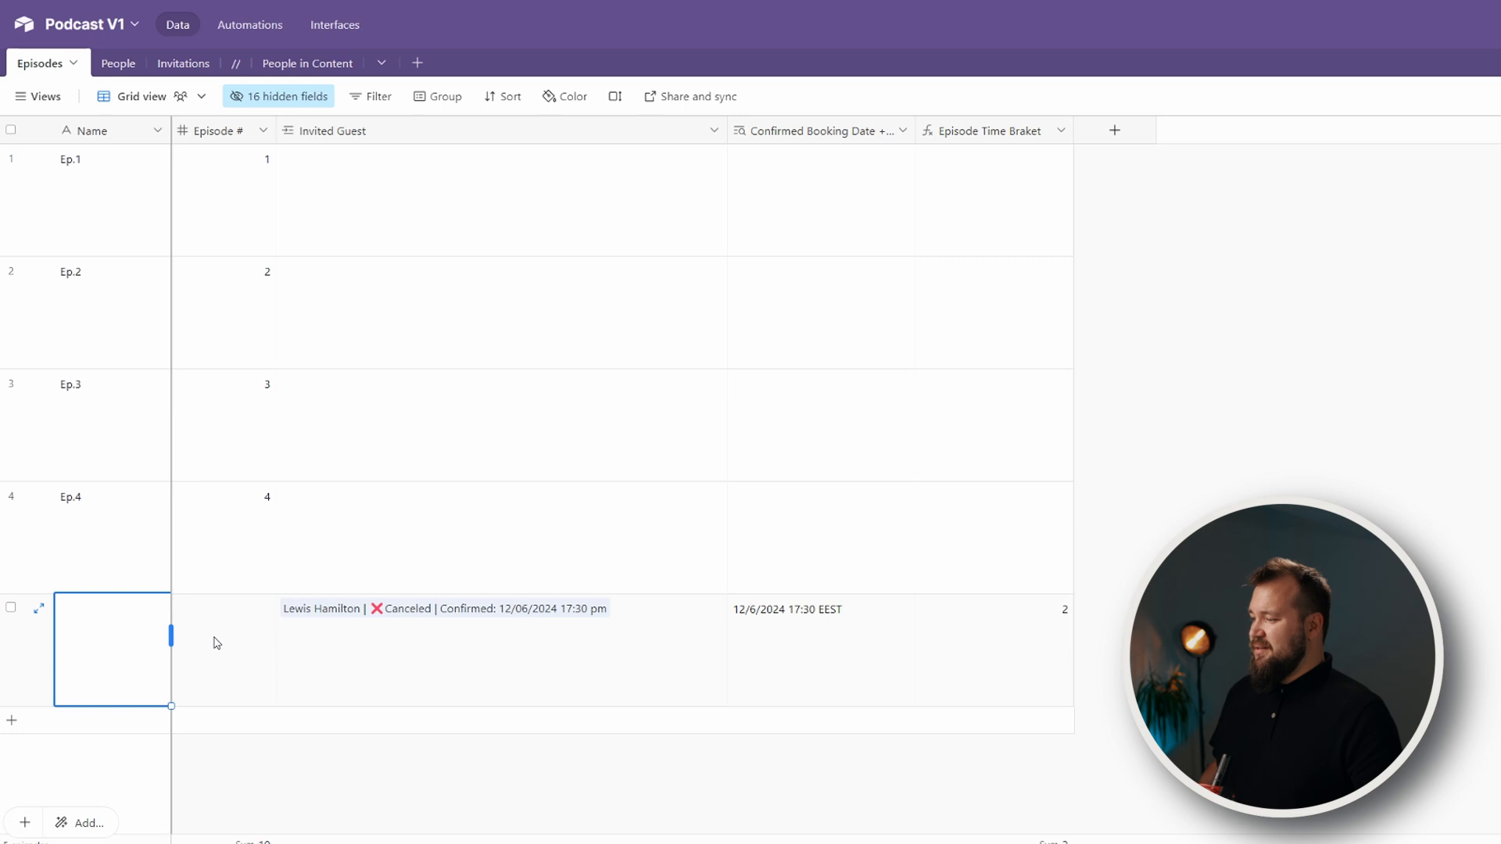
type("Episode 5")
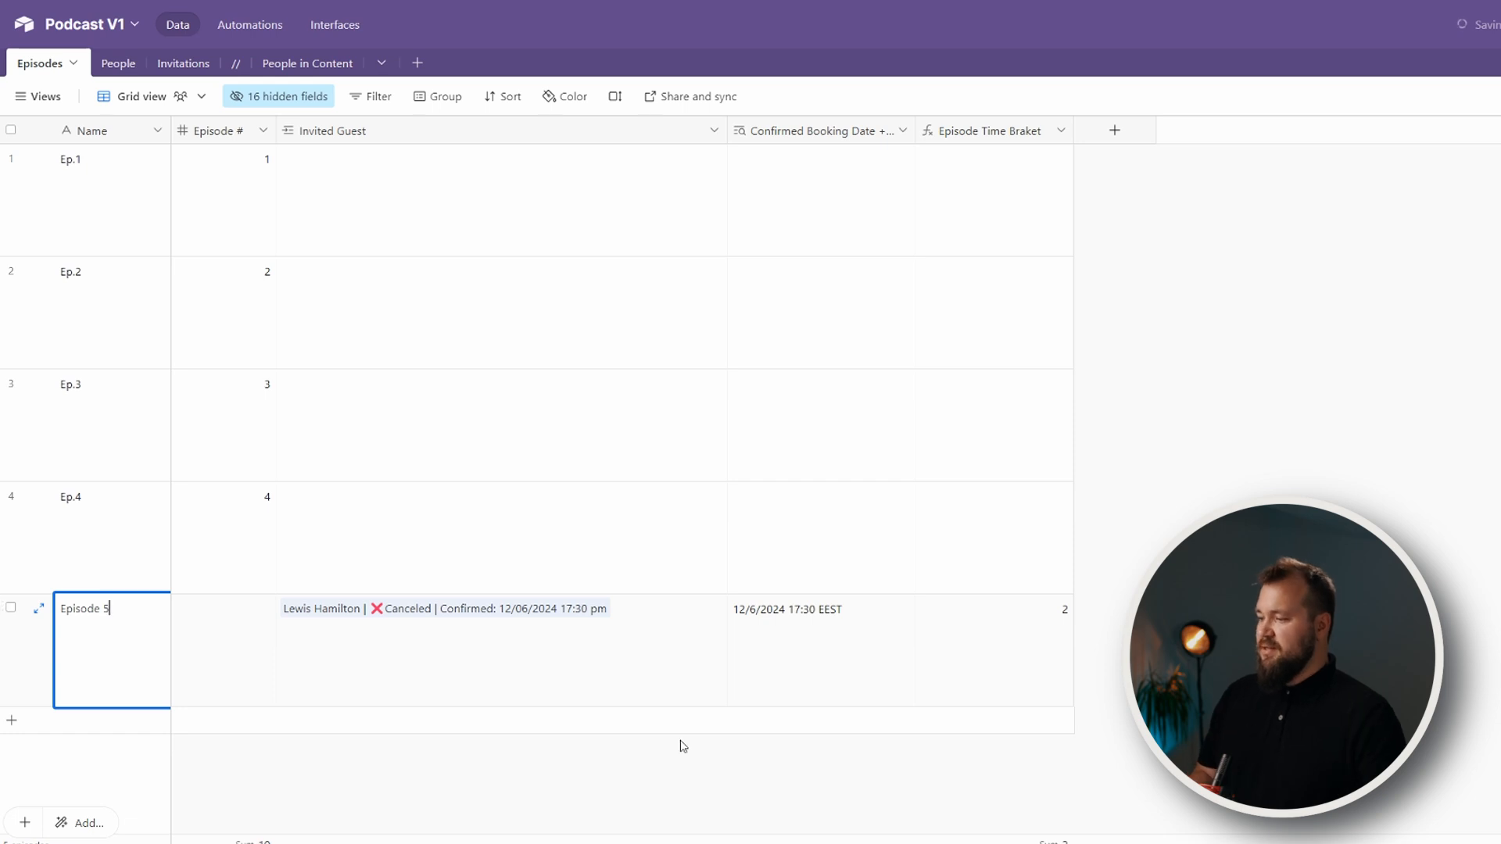
left_click(633, 686)
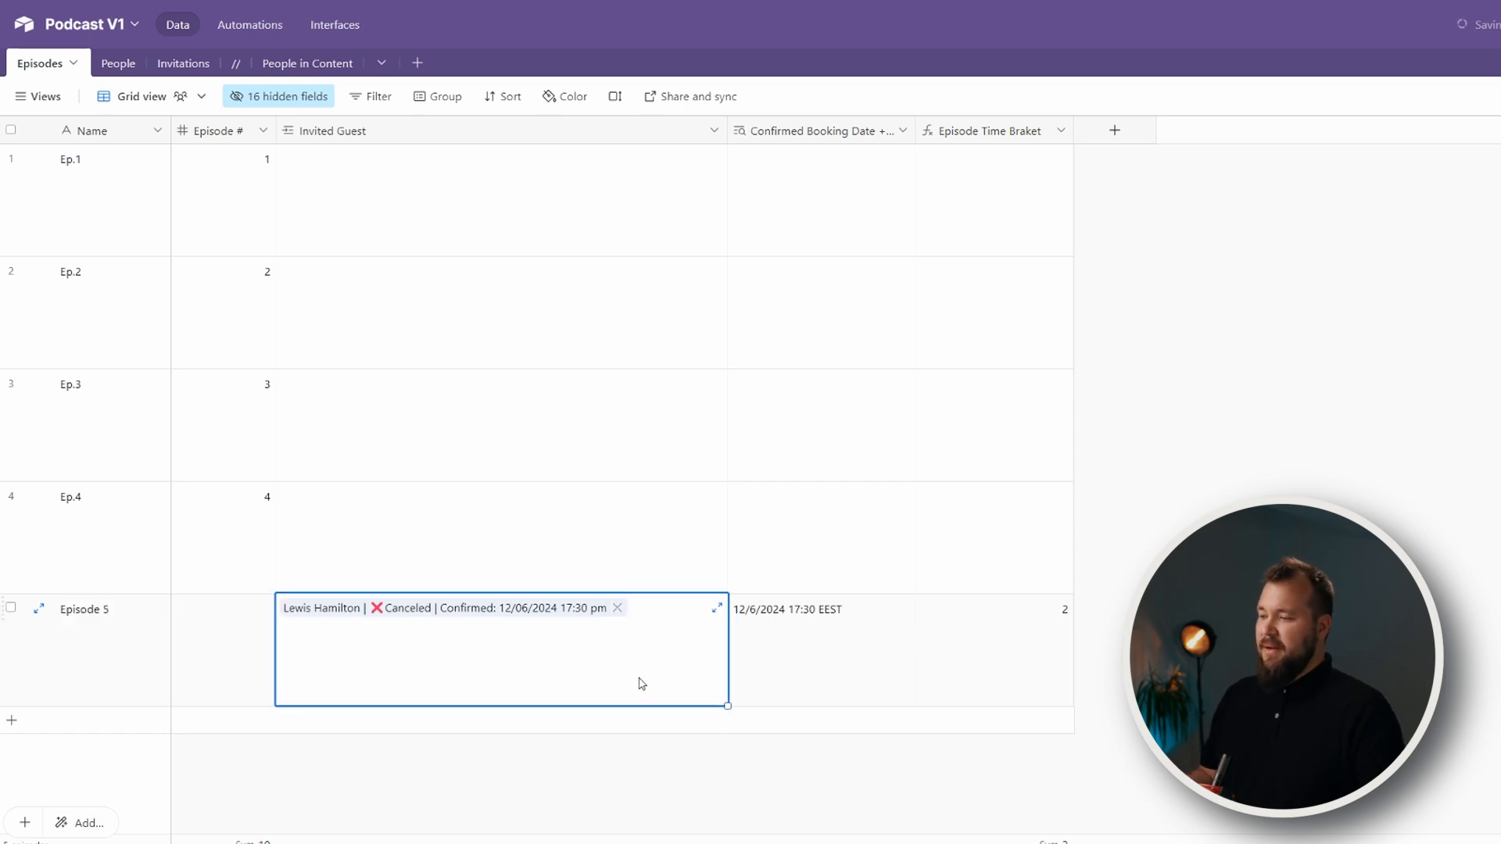
- Widen the Confirmed Booking Date + Time lookup column, and inspect Episode 5's Invited Guest and Episode Time Braket cells
left_click(879, 653)
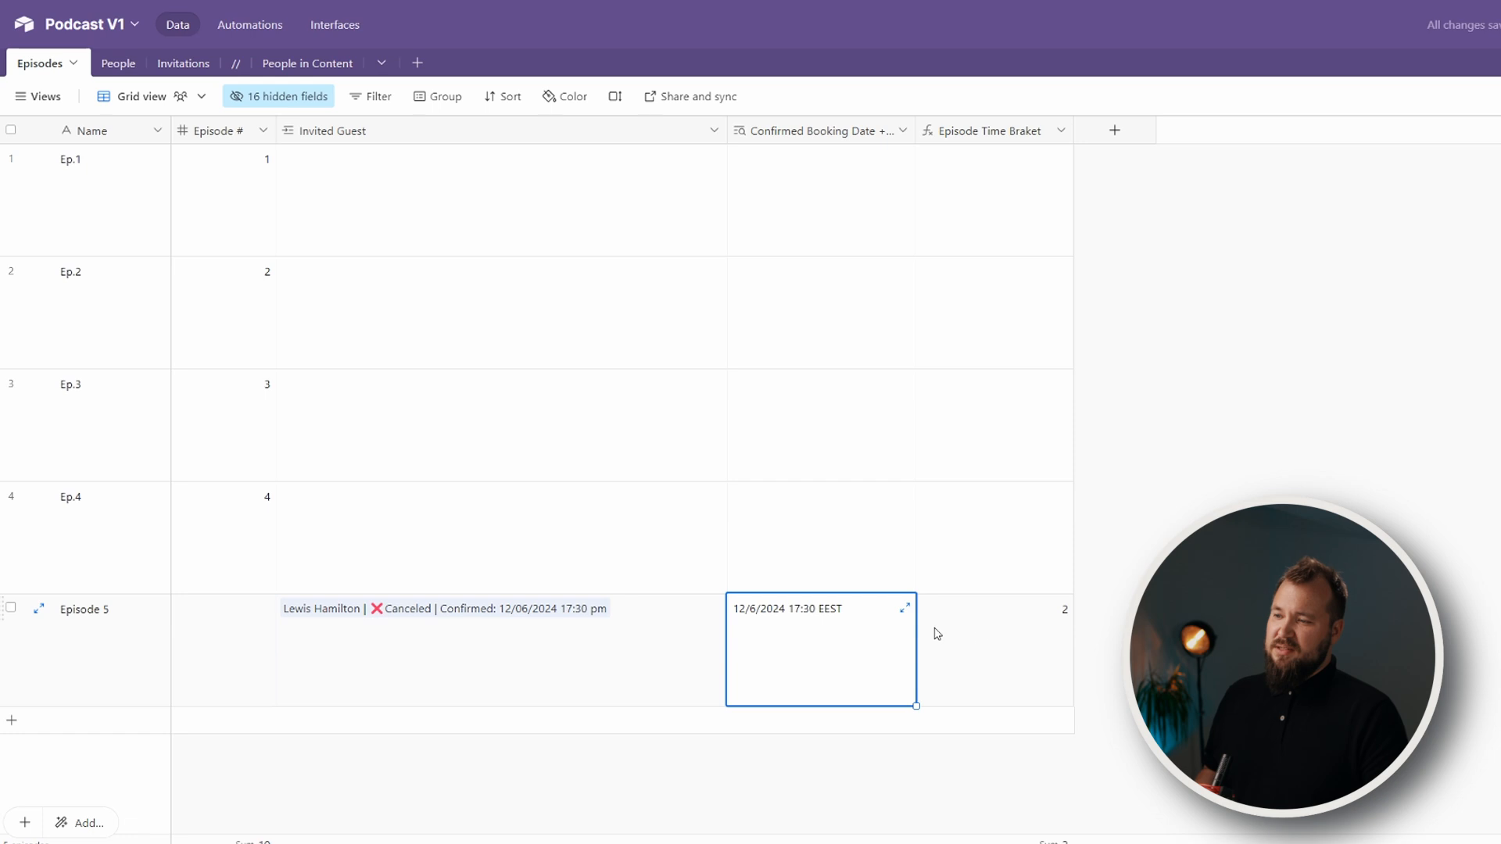
left_click_drag(909, 127, 1013, 127)
left_click(675, 645)
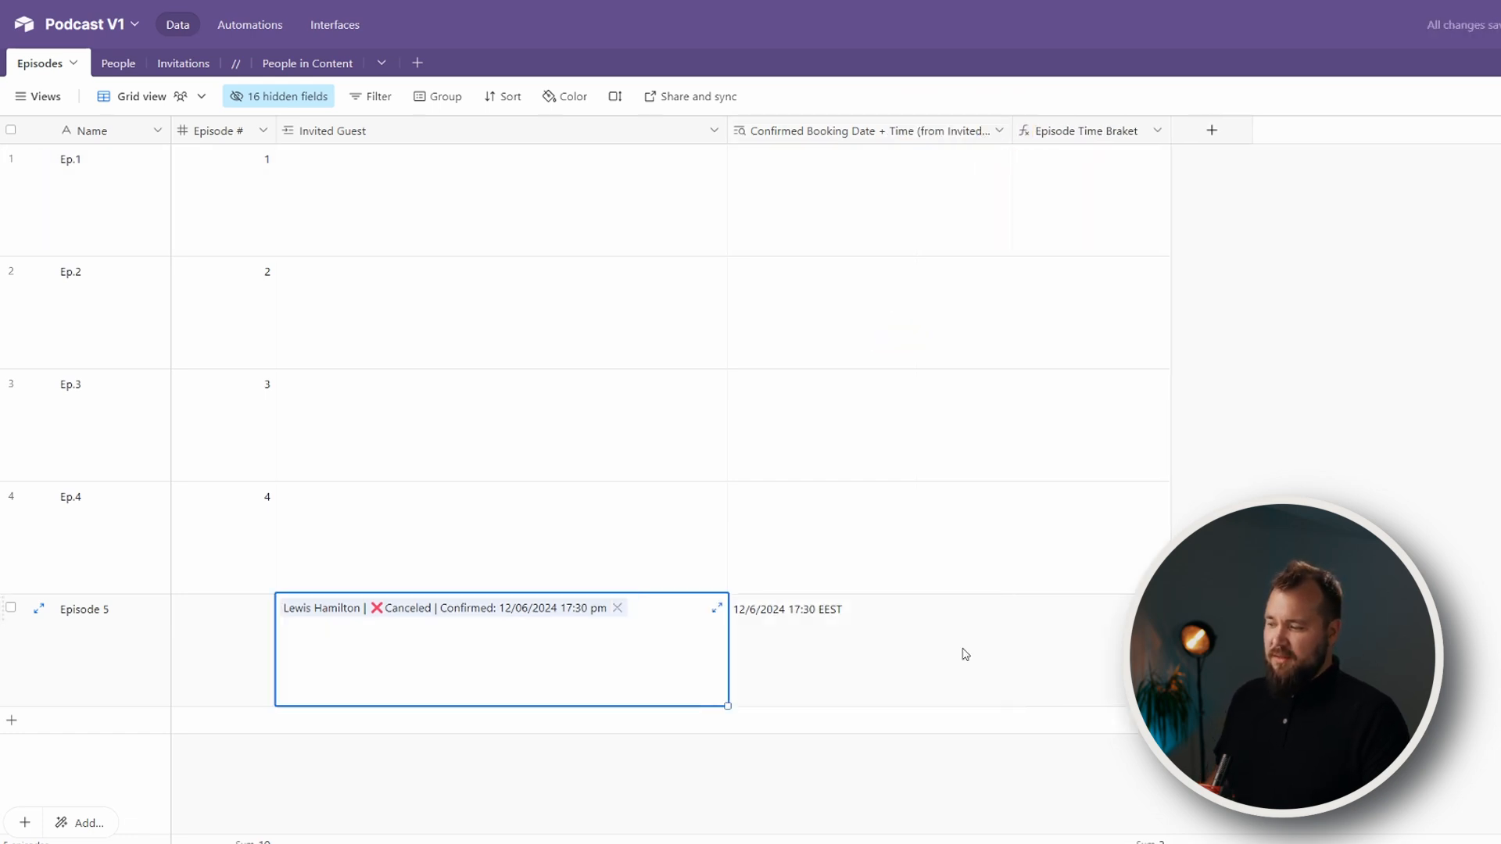
left_click(1096, 646)
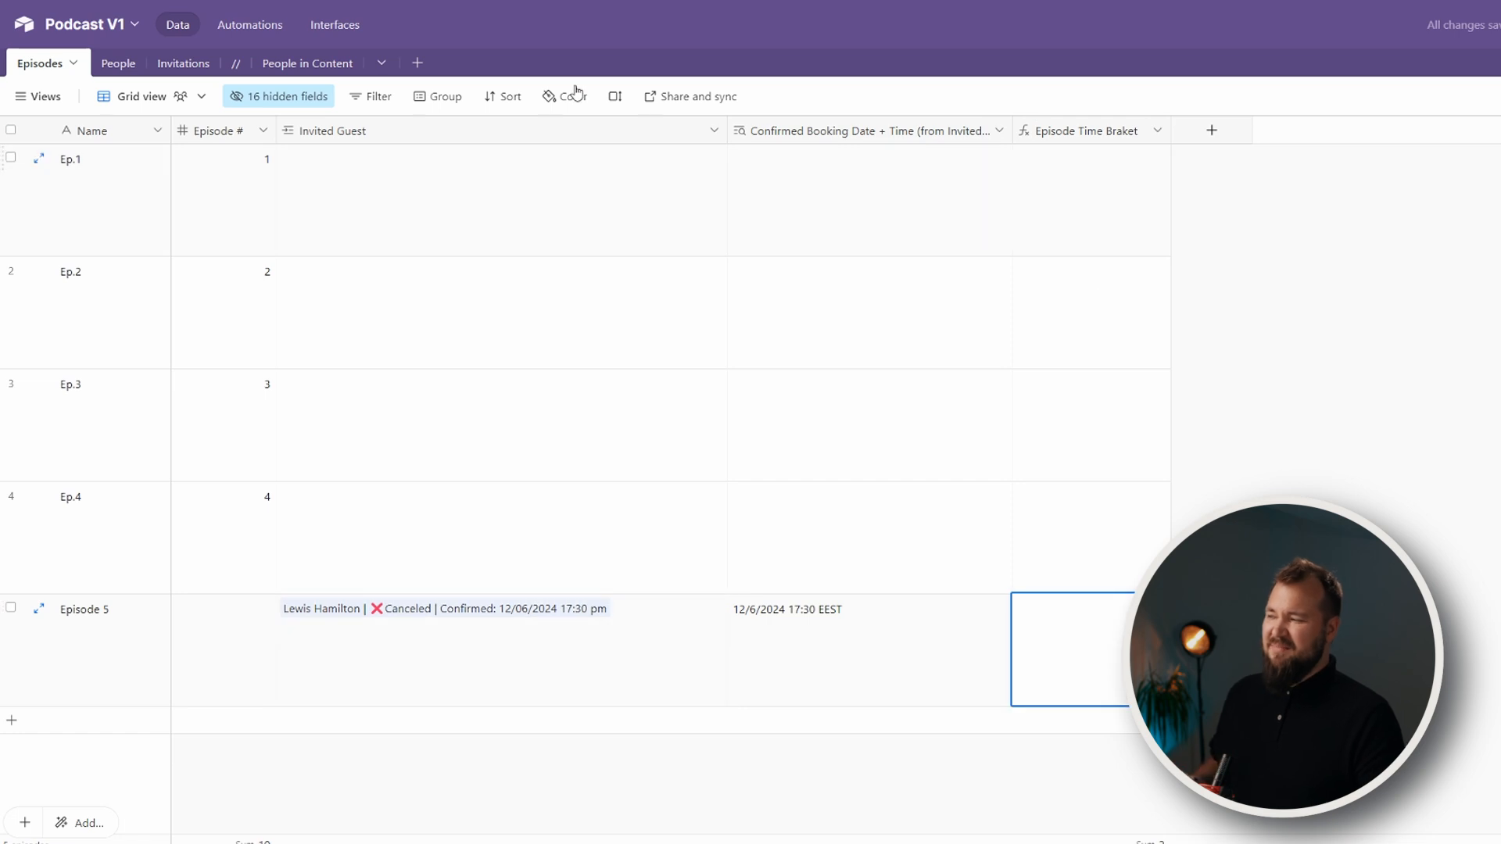
- Open the People table and widen its Invitations column to show more of each linked invitation's name
left_click(118, 63)
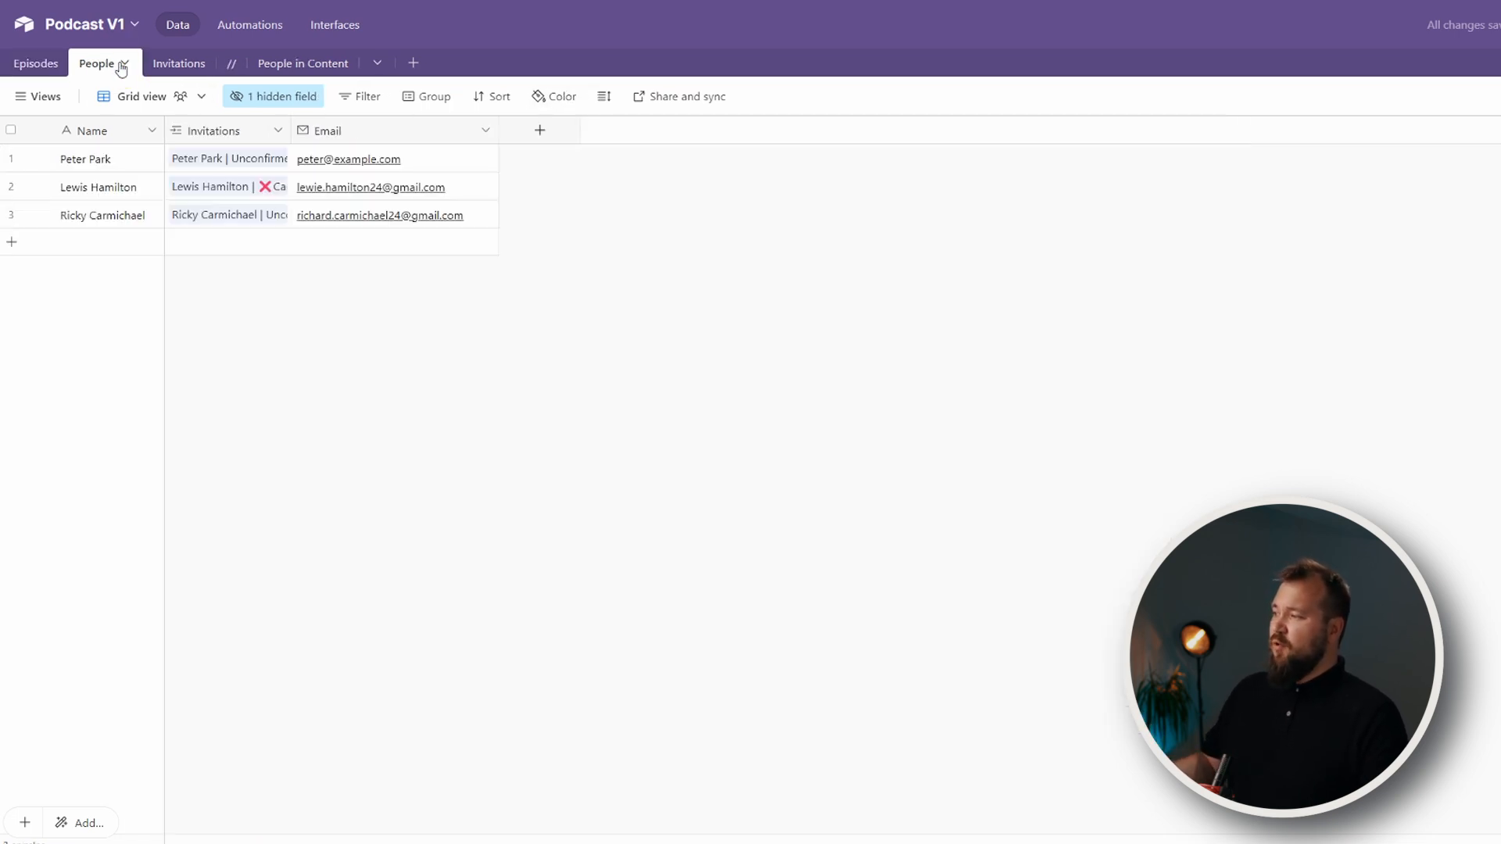
left_click_drag(289, 129, 412, 130)
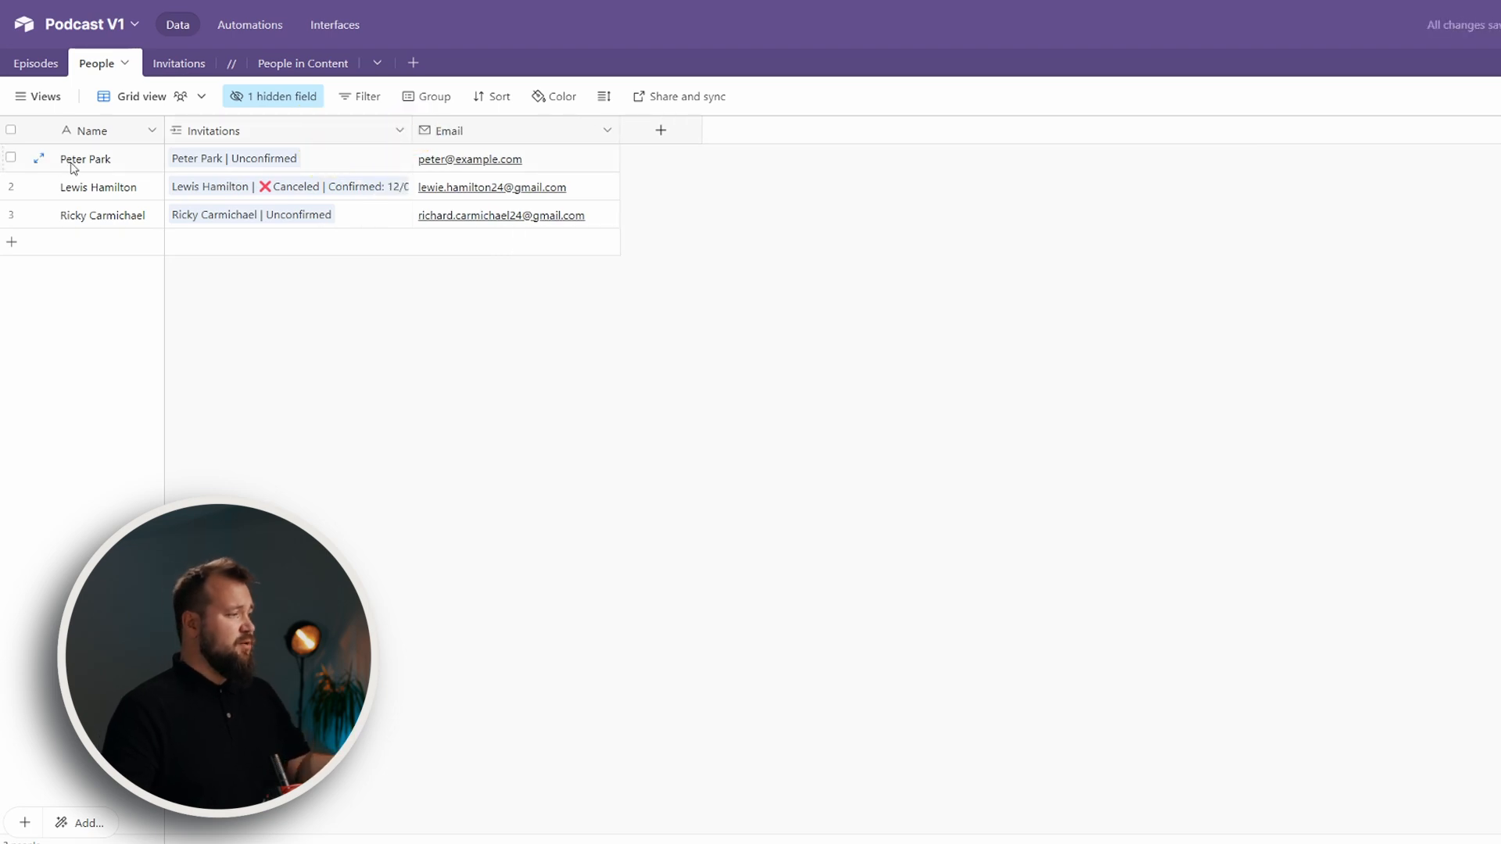
- Return to the Invitations table, and open the base's automations
left_click(186, 65)
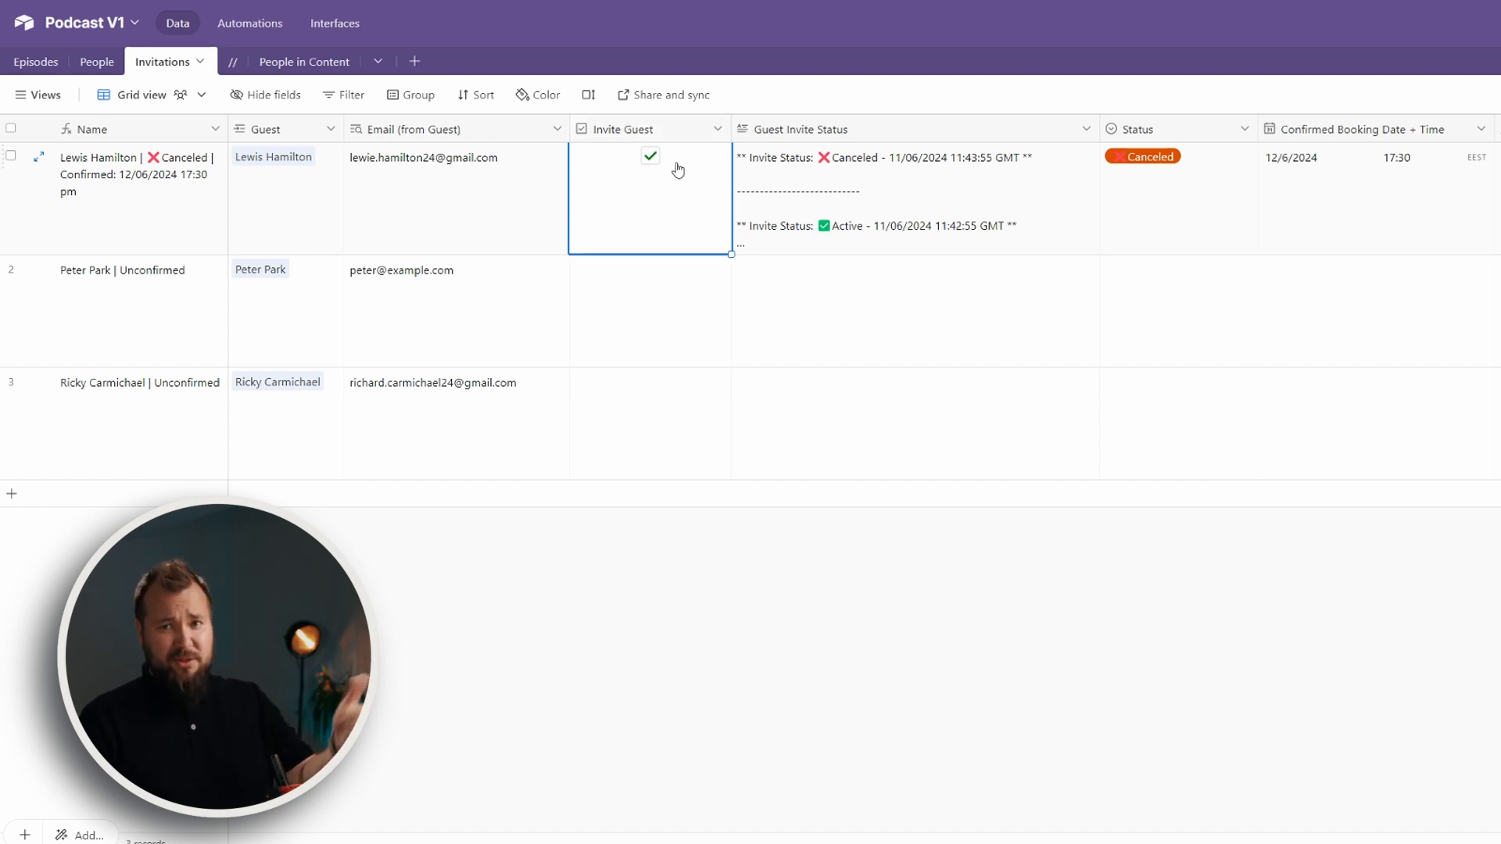
left_click(248, 21)
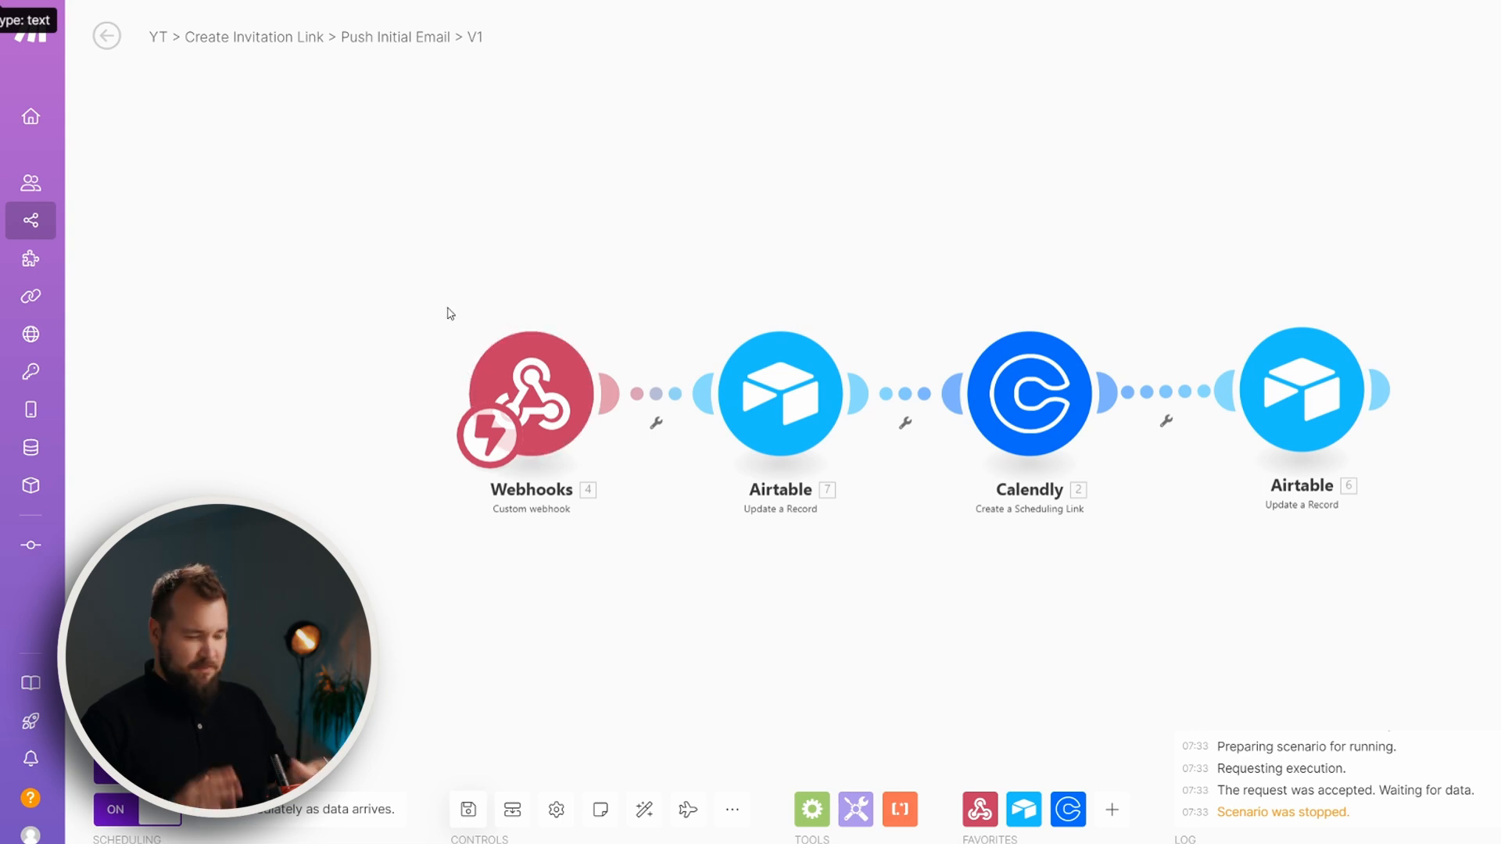
- Open the Webhooks trigger's settings in the Make scenario and copy its webhook address
left_click(547, 383)
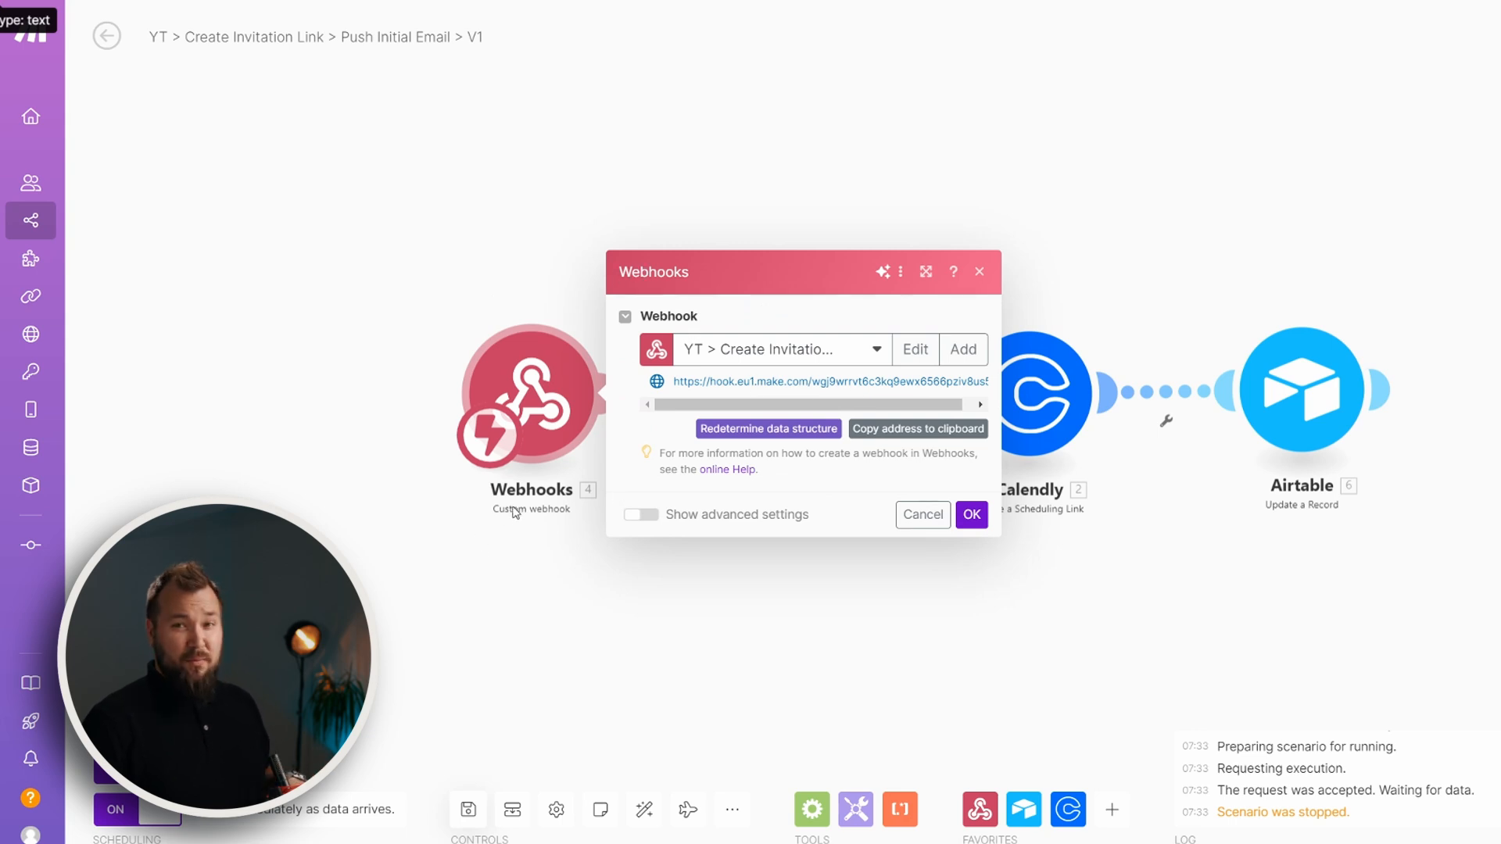
left_click(895, 430)
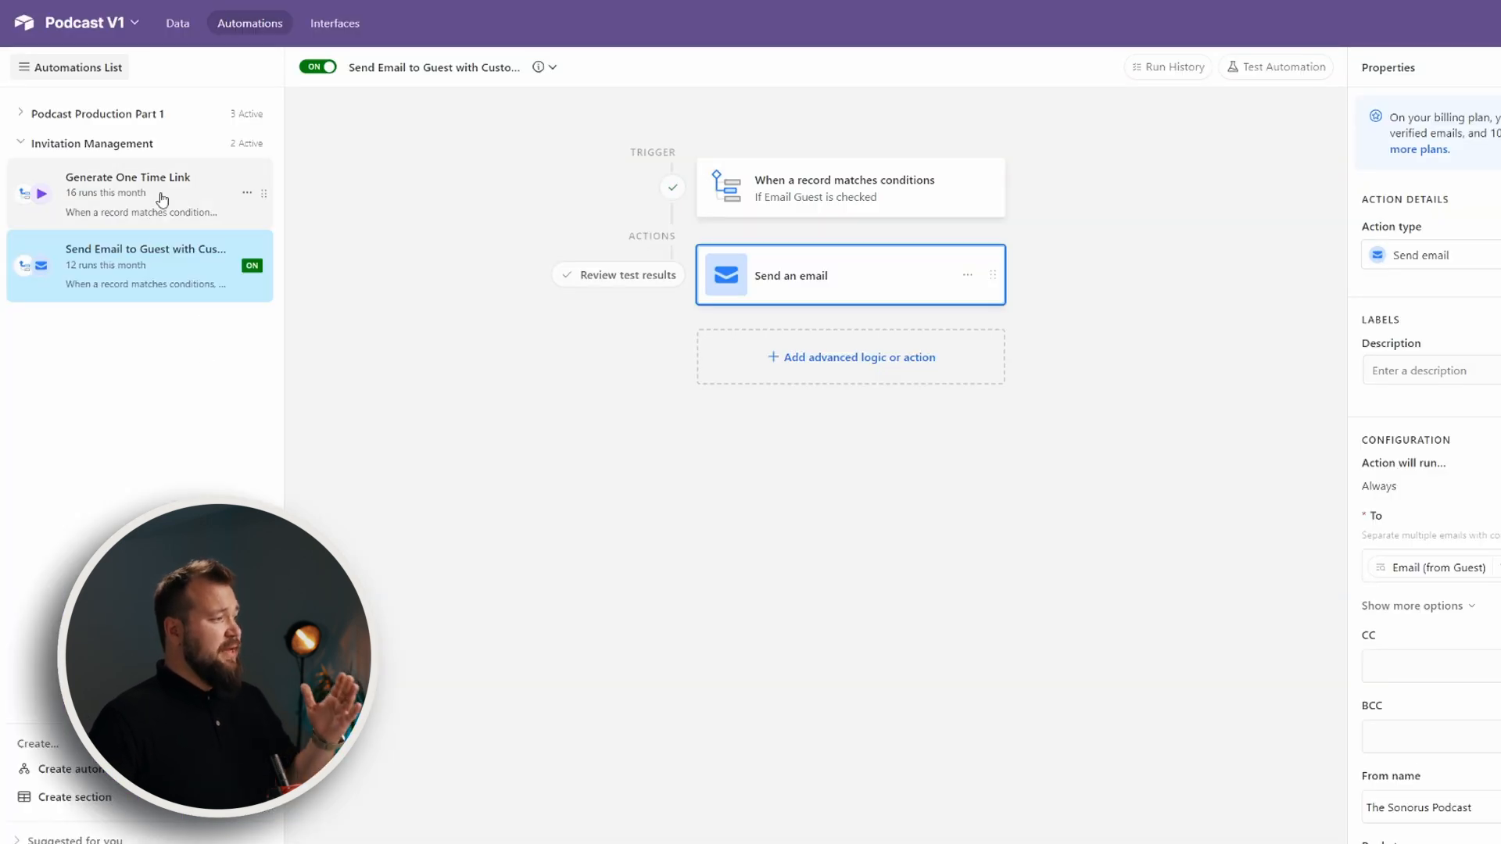
- In Airtable, open the Generate One Time Link automation, review its trigger, and open its Run a script code for editing
left_click(160, 178)
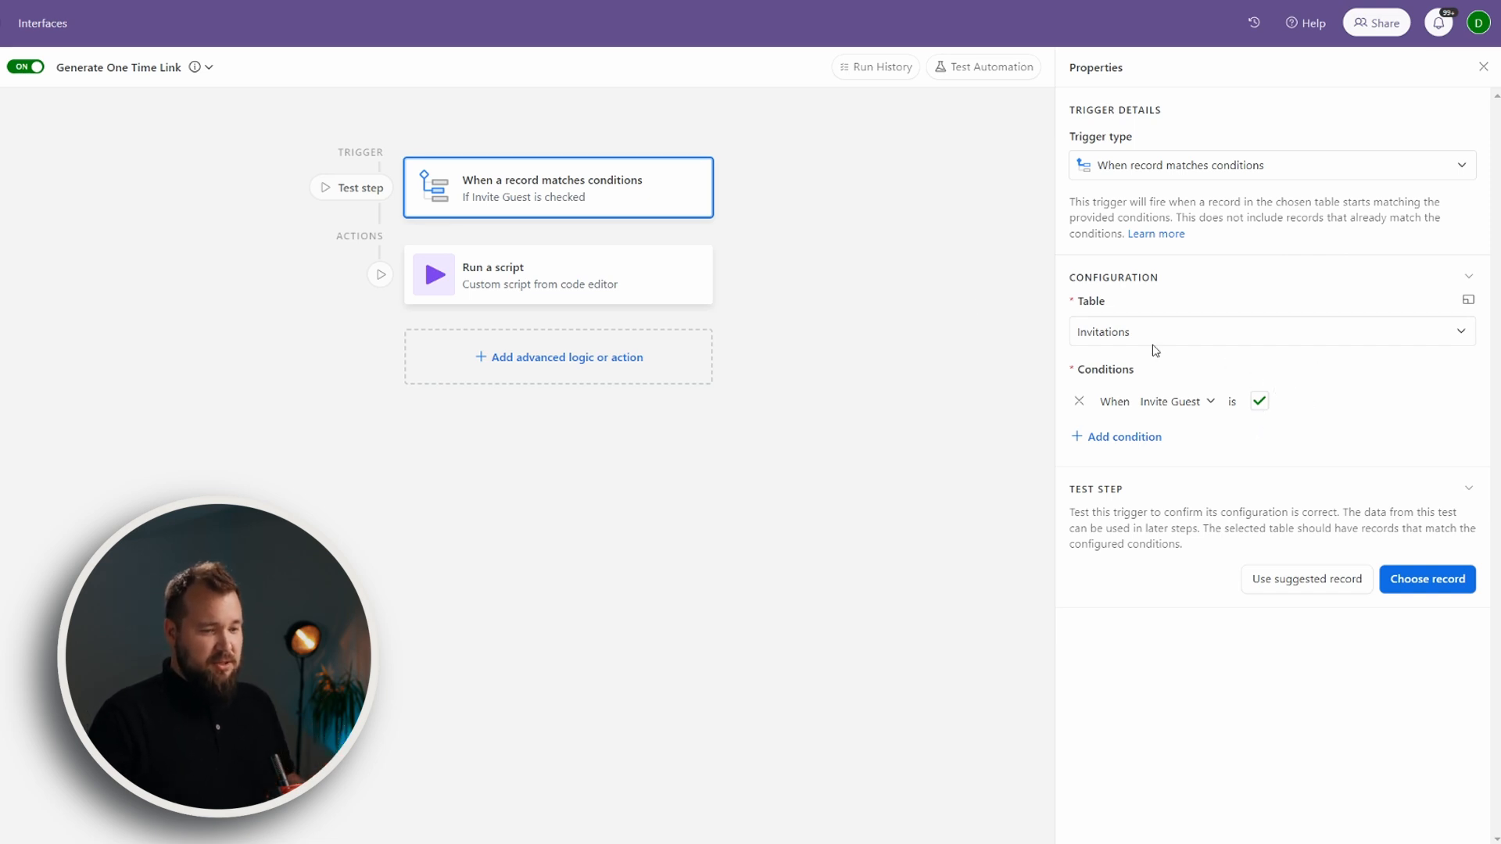
left_click(559, 295)
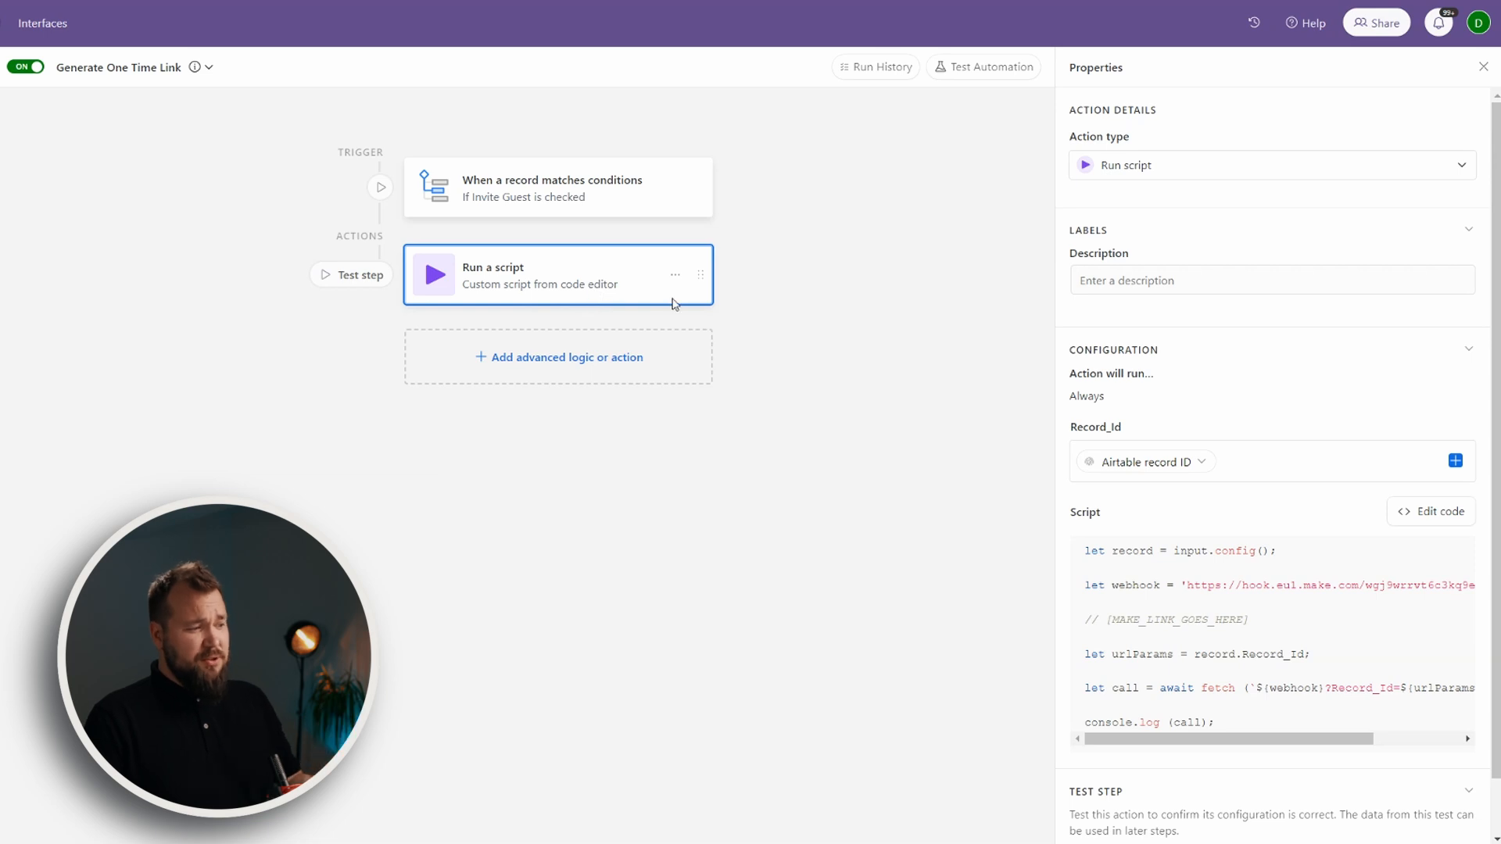
left_click(1455, 513)
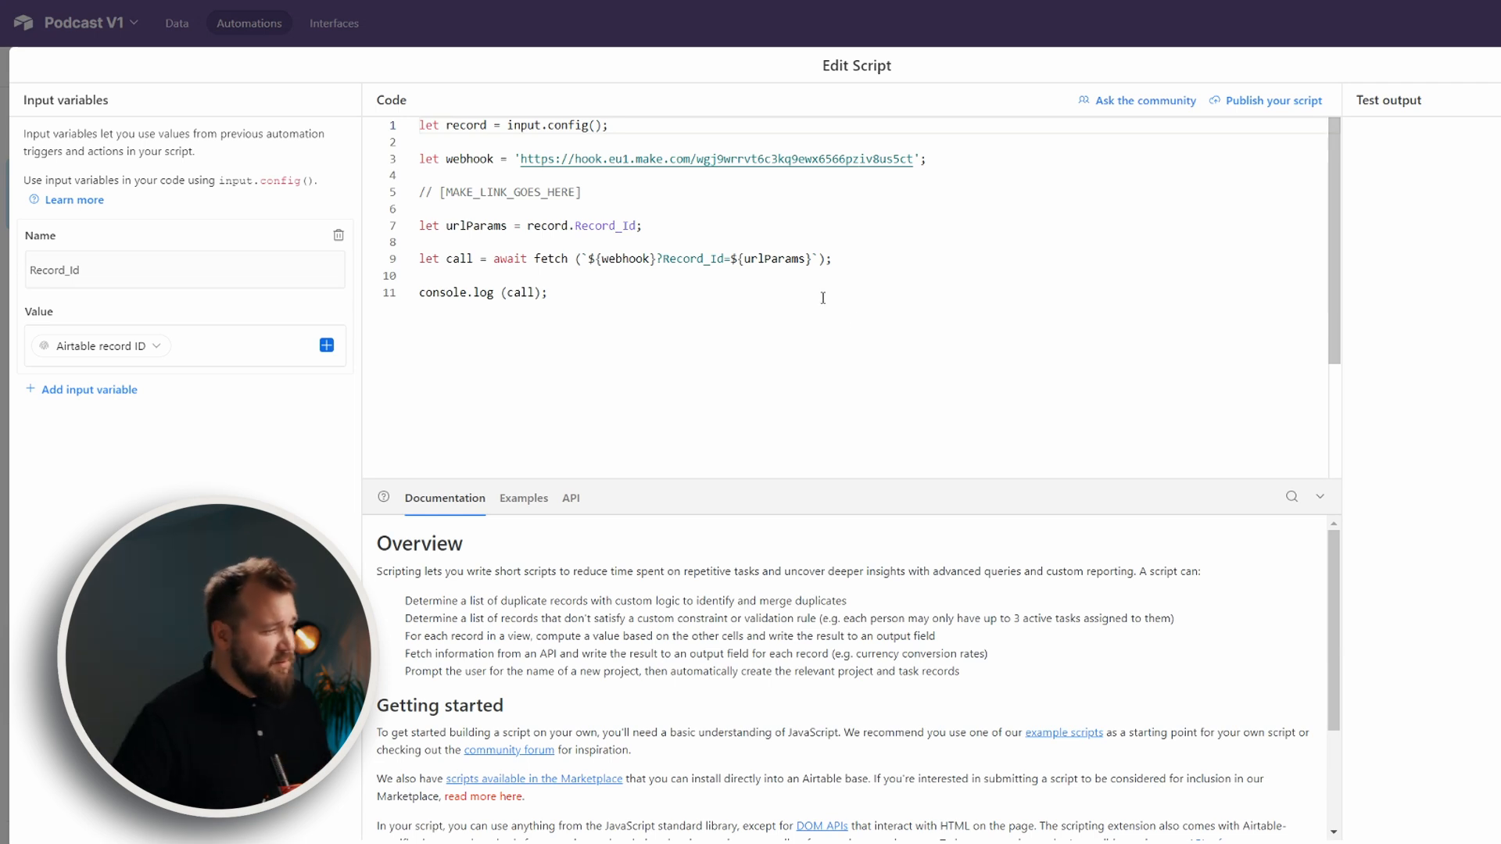
- Examine the script's webhook URL and the Record_Id input variable's value options, and close the script editor
left_click_drag(522, 160, 913, 164)
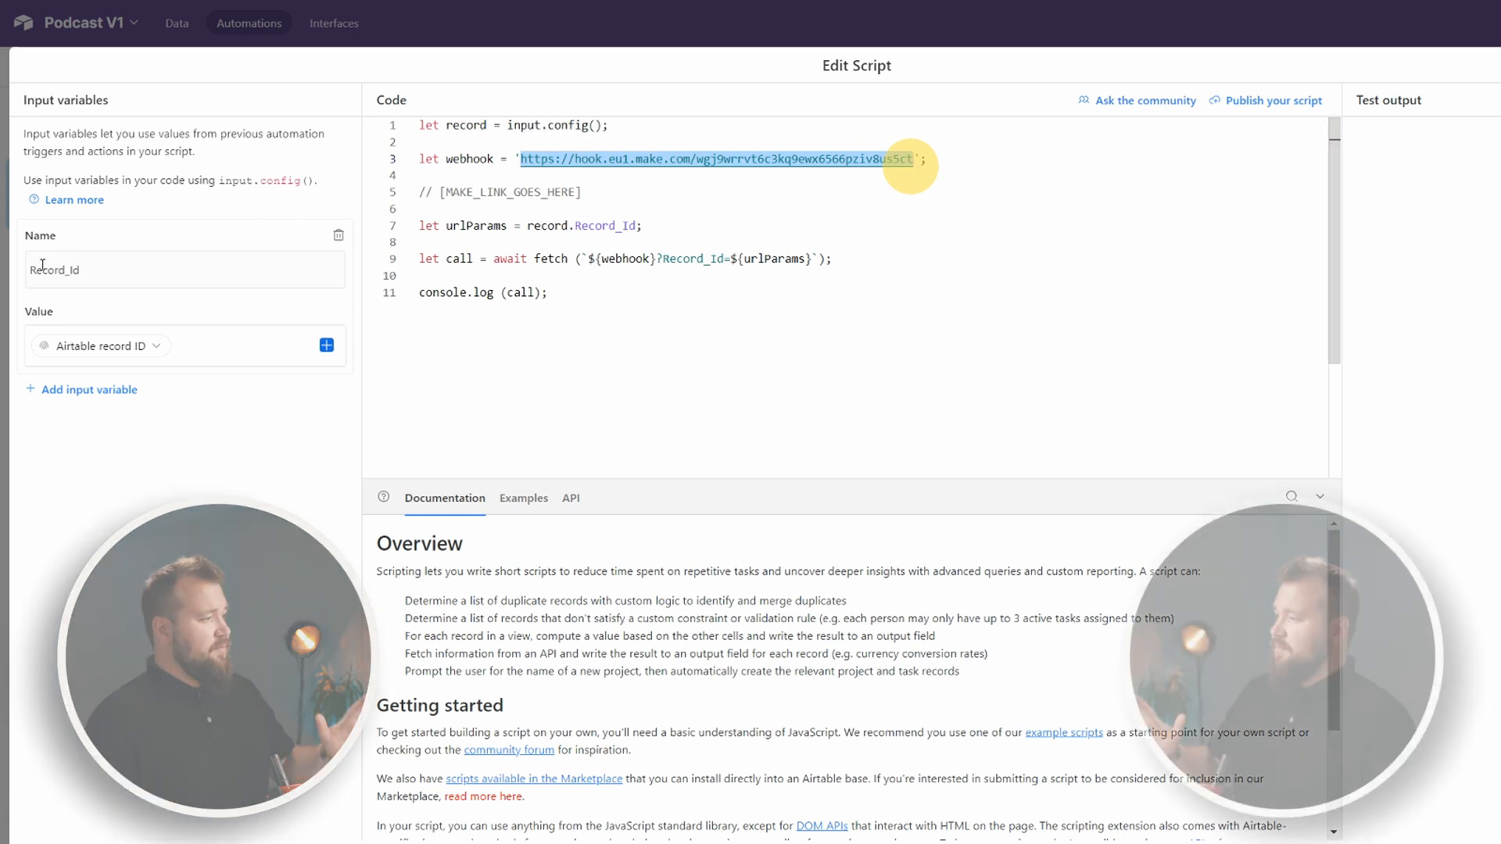
left_click_drag(82, 270, 28, 264)
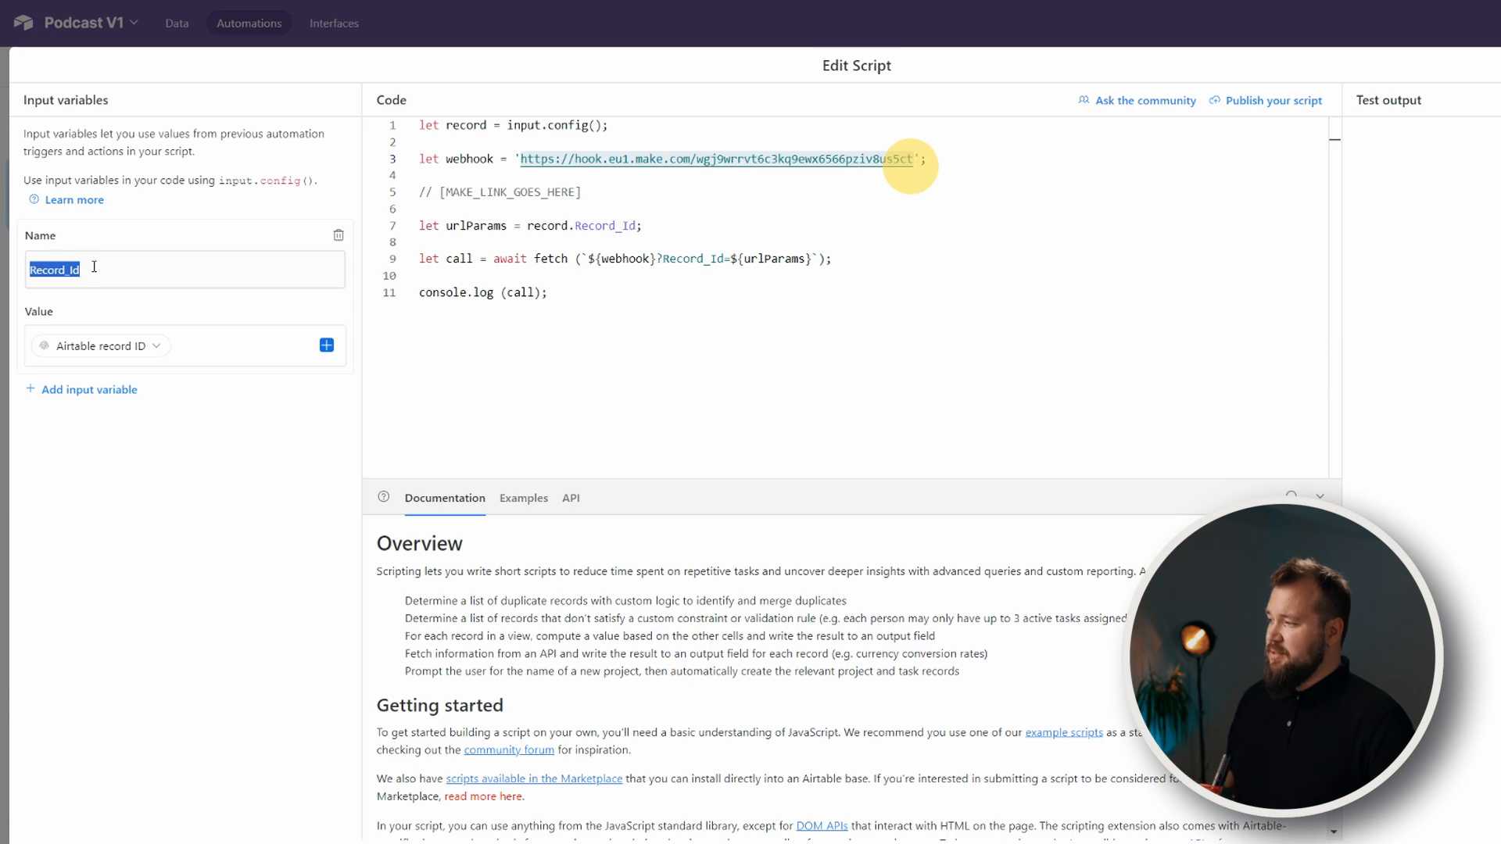
left_click(202, 345)
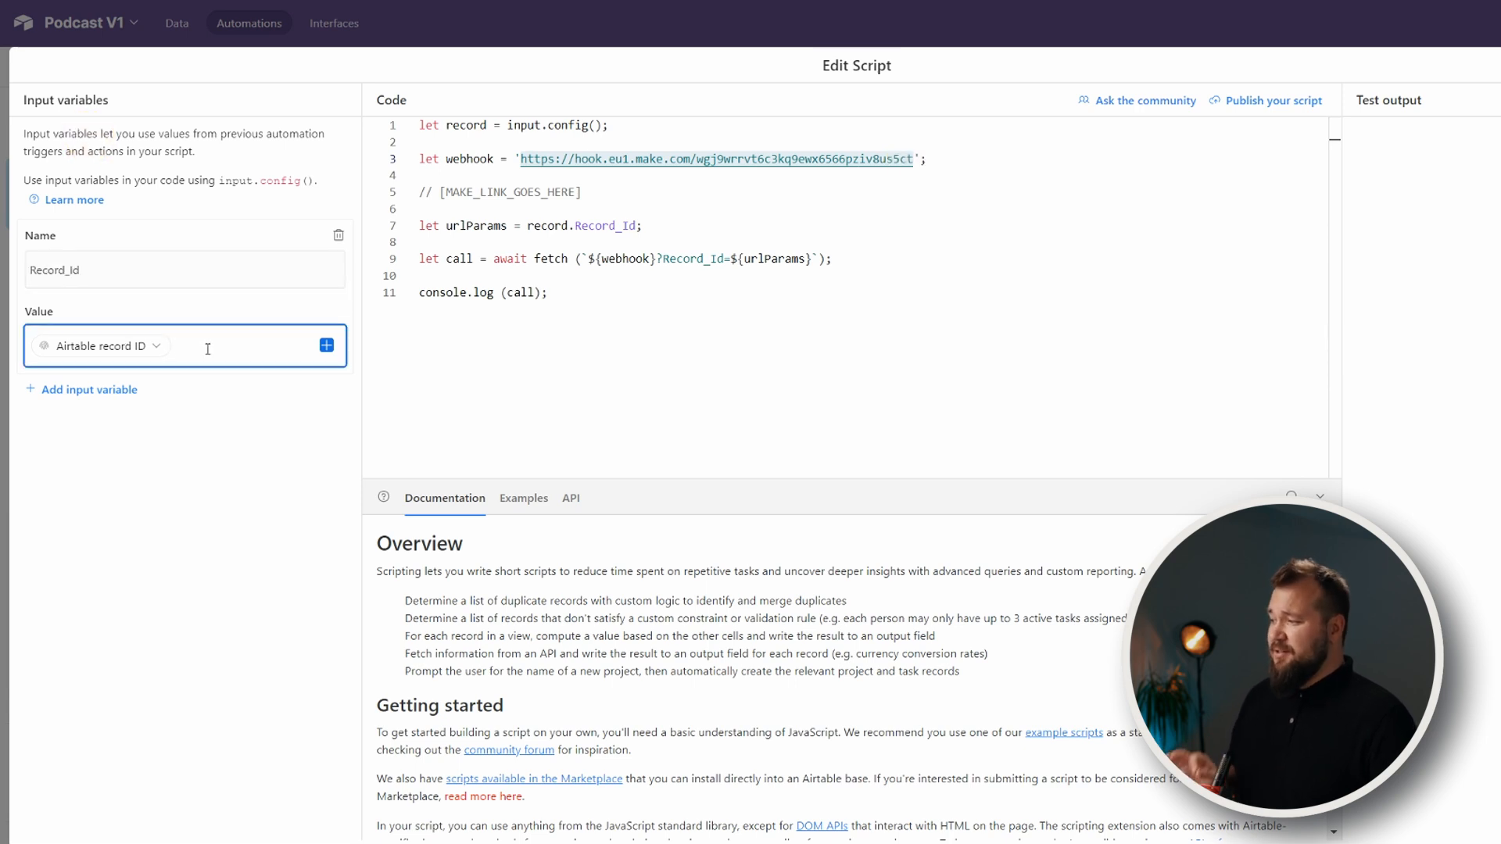
left_click(327, 346)
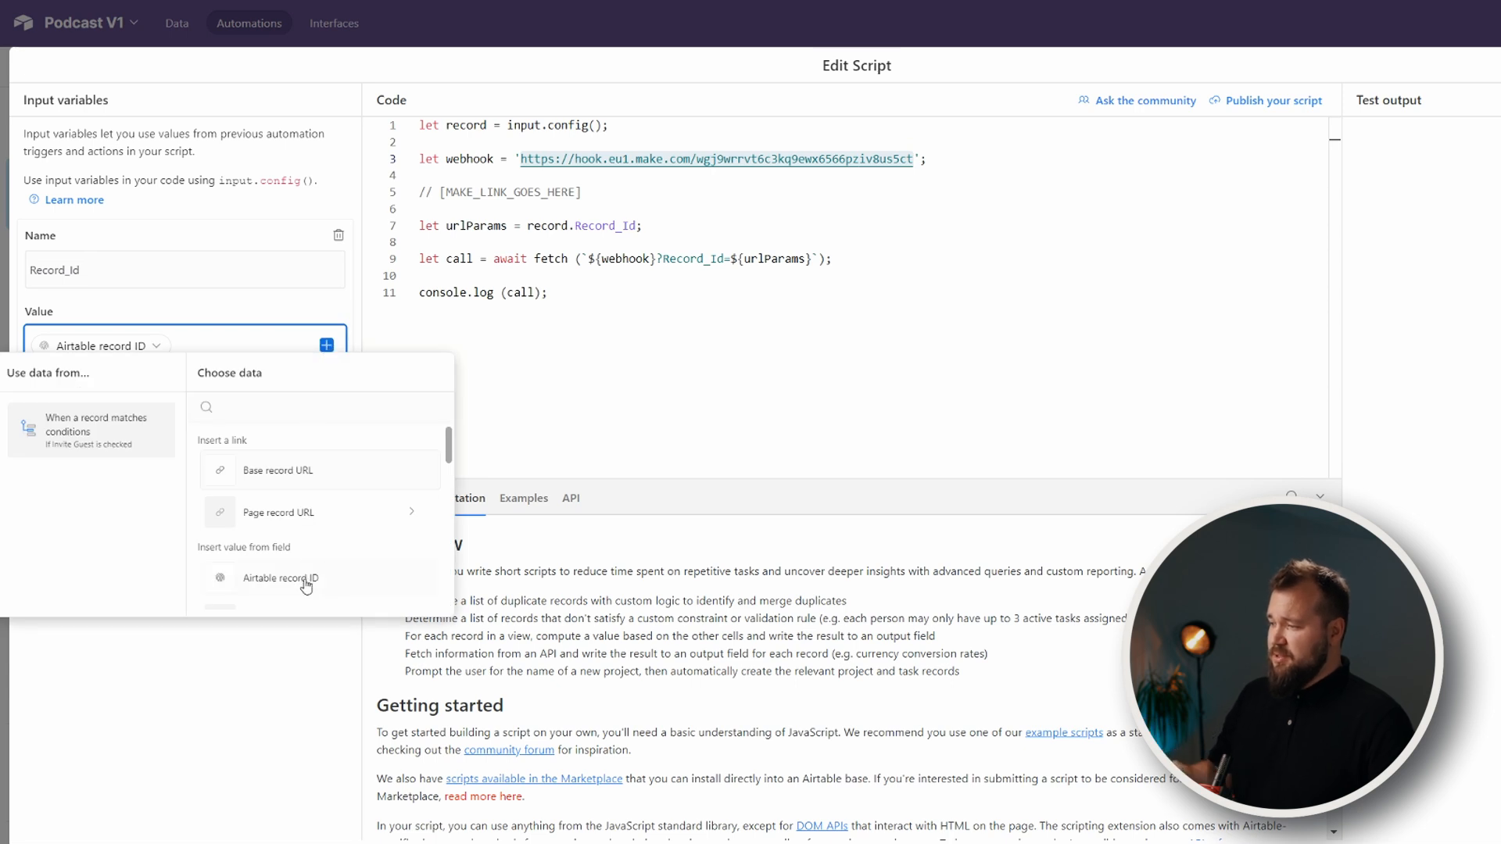
left_click(220, 711)
left_click(185, 438)
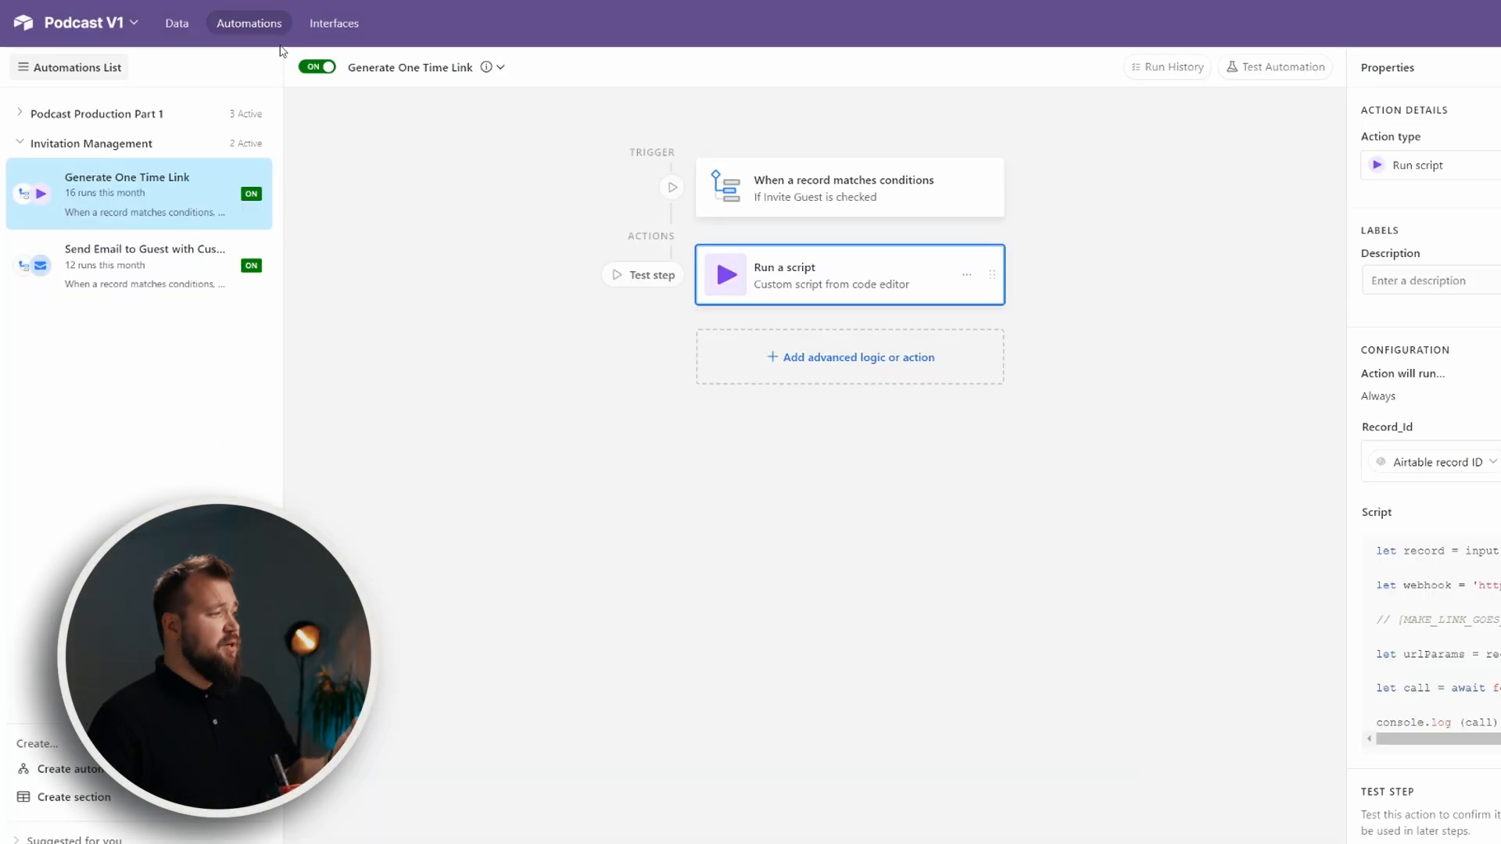
- Show the Invitations table's data, switch back to the Make scenario, and close the Webhooks settings
left_click(181, 25)
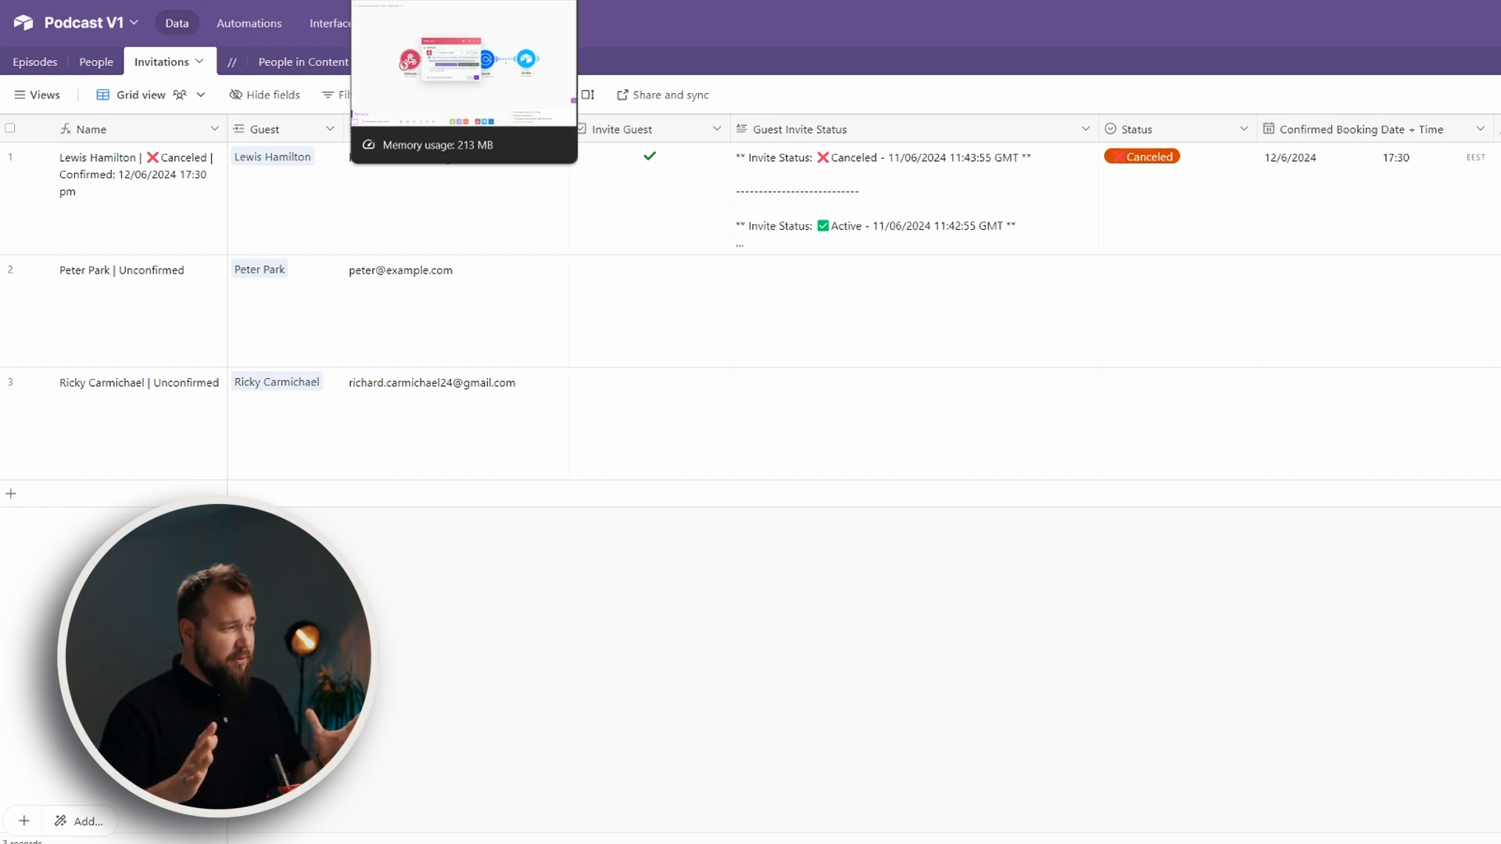
left_click(464, 1)
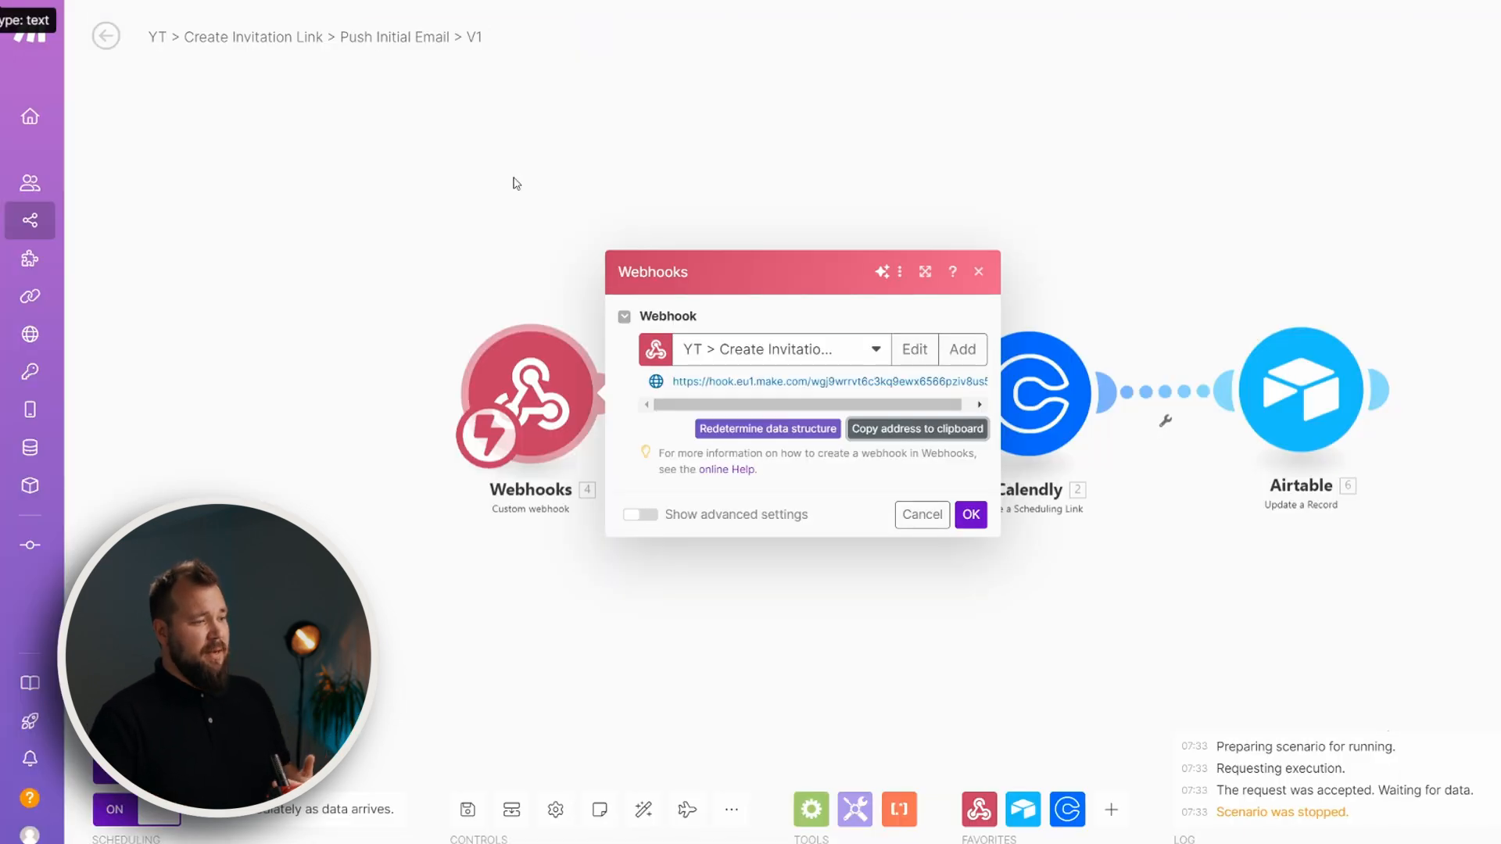
left_click(563, 195)
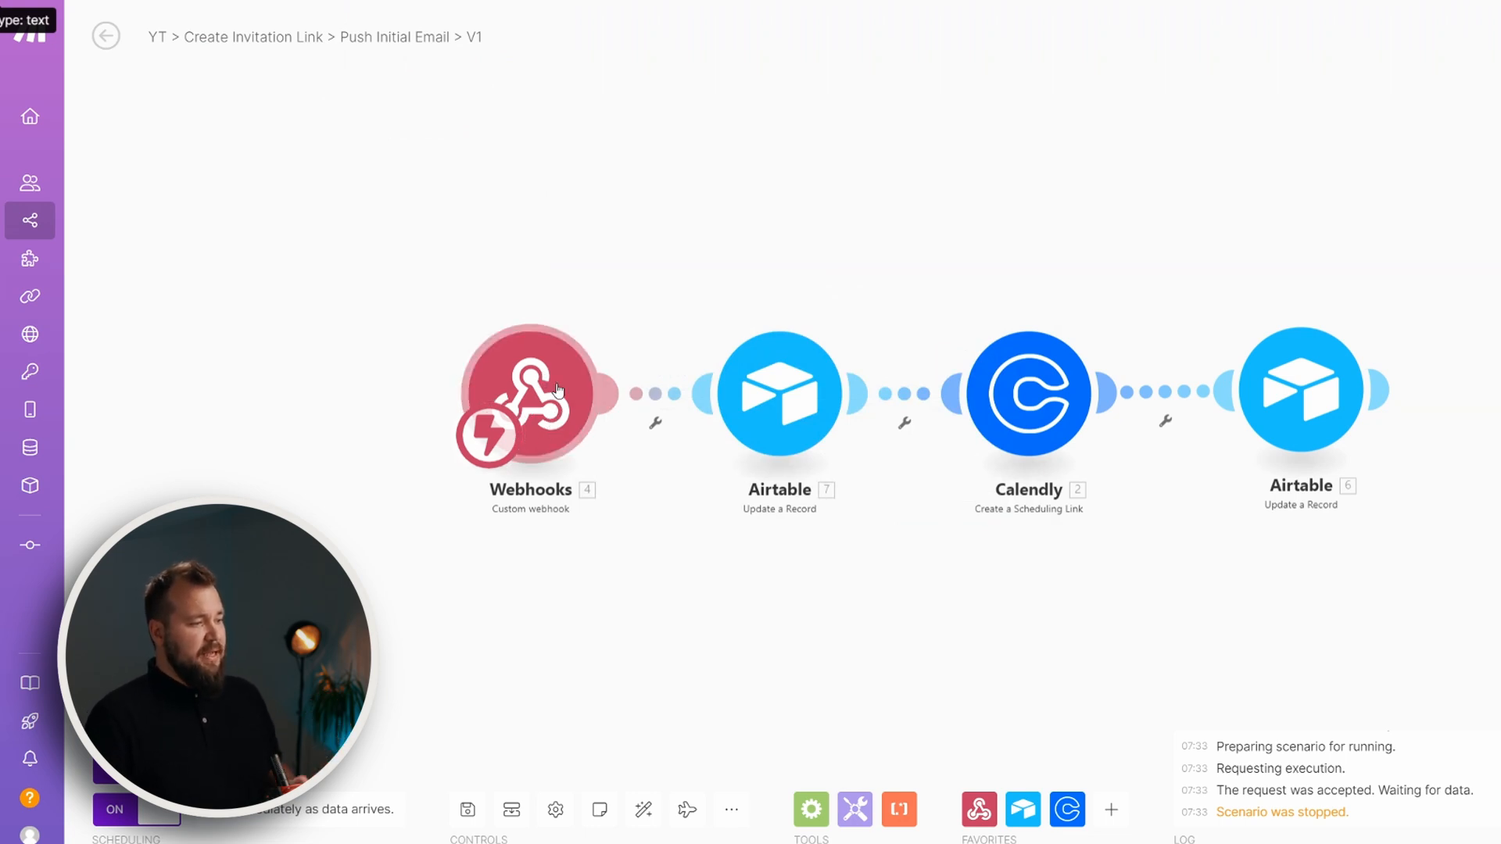
- Open the first Airtable Update a Record module and inspect the Record ID mapping from the webhook
left_click(811, 402)
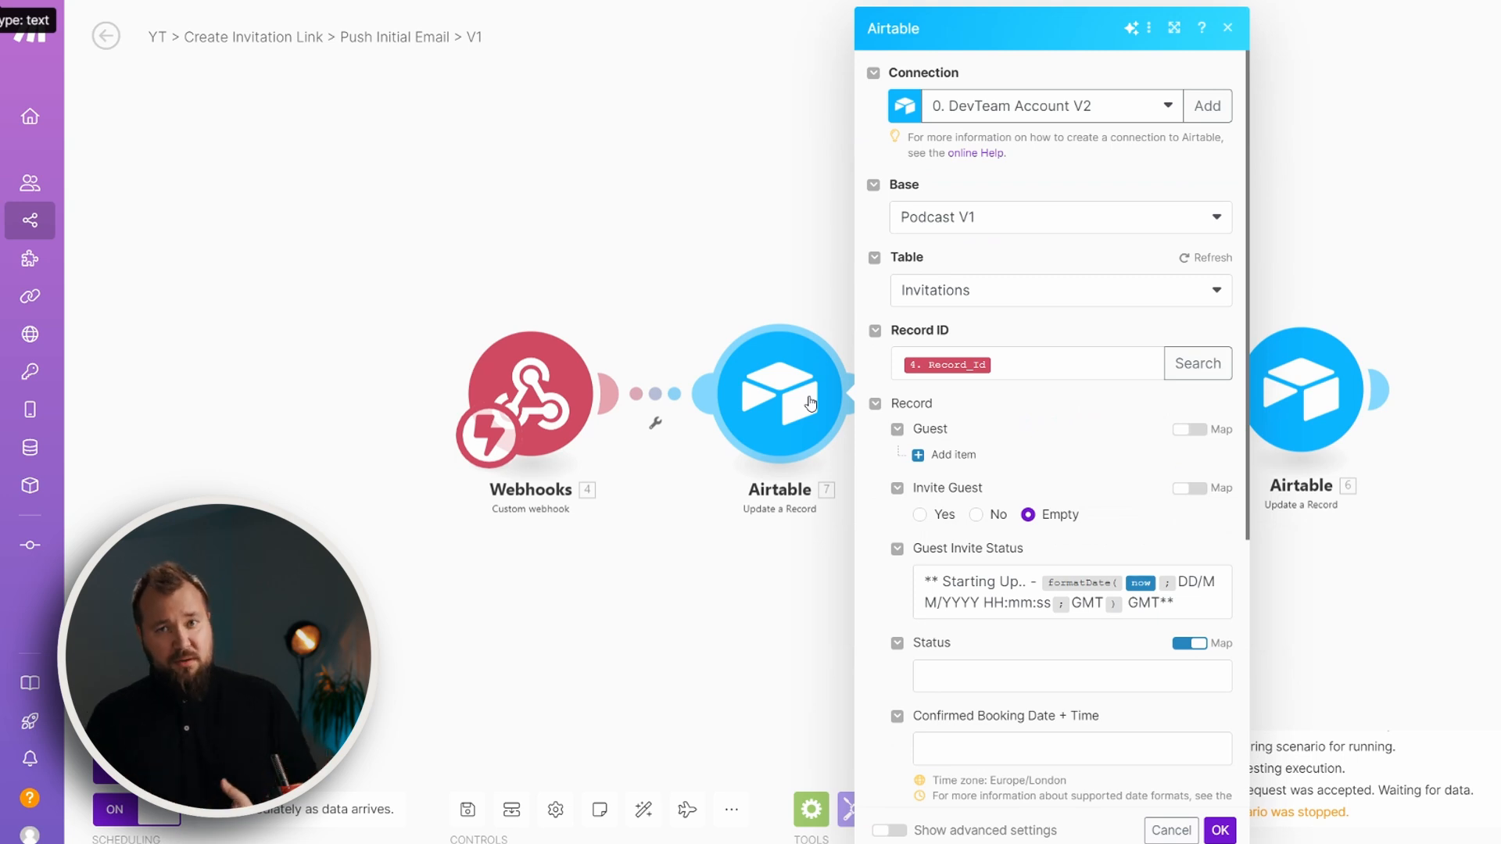
left_click(1016, 364)
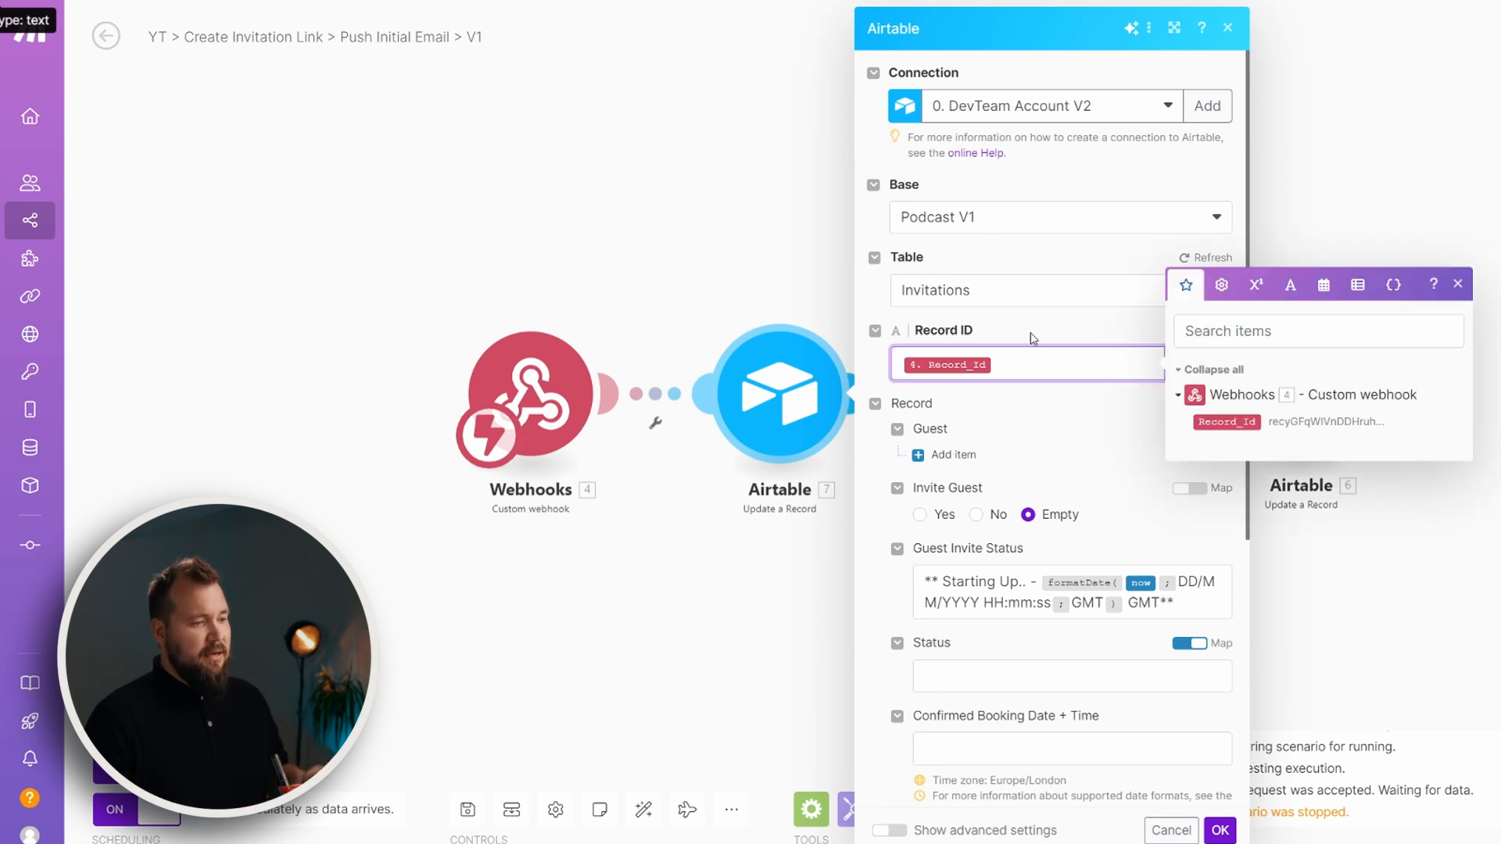
left_click(1031, 364)
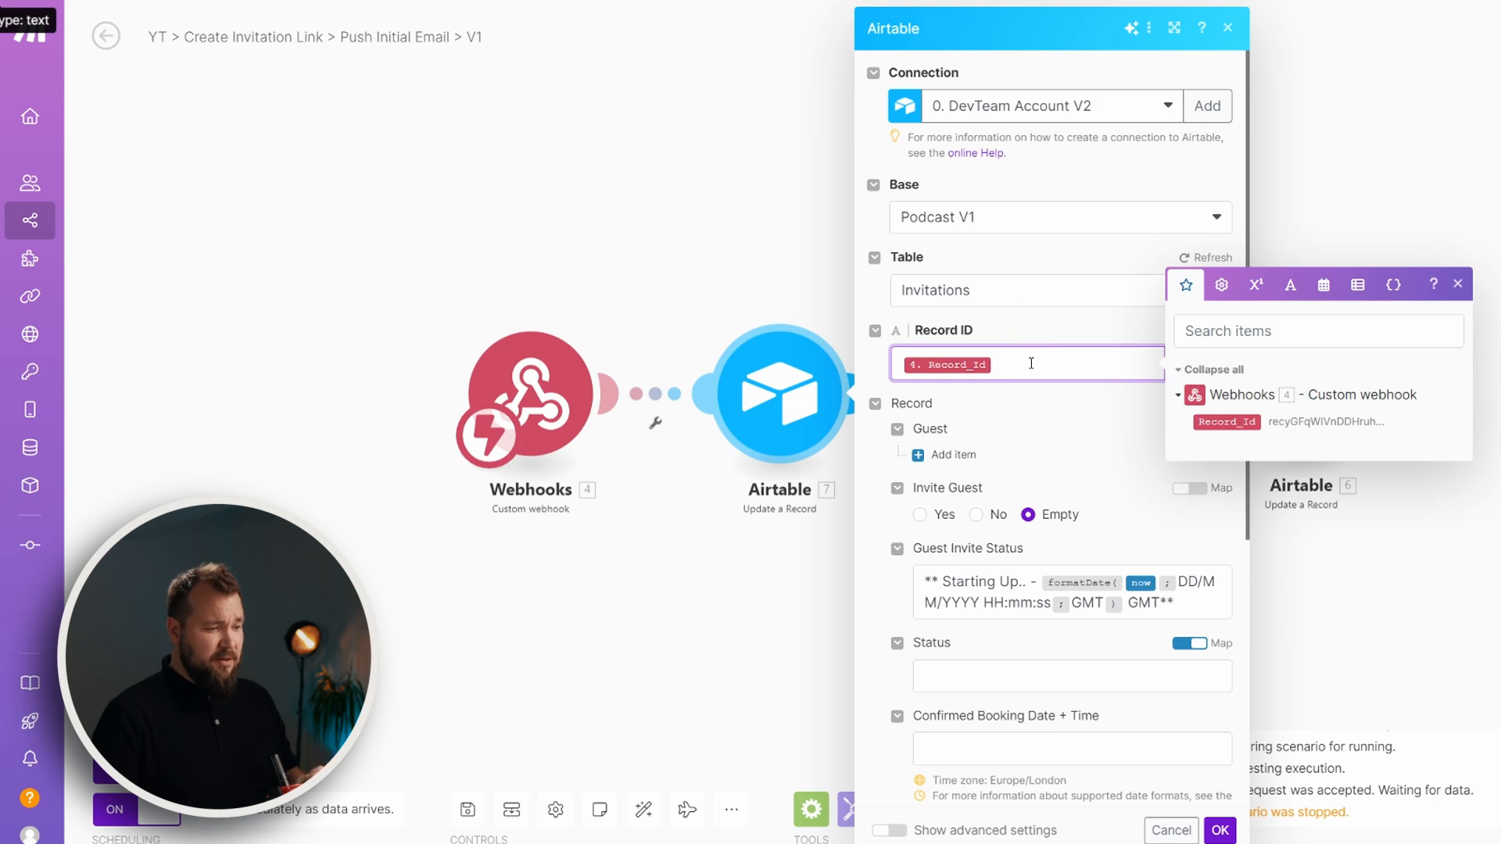
left_click(1059, 327)
left_click(1021, 356)
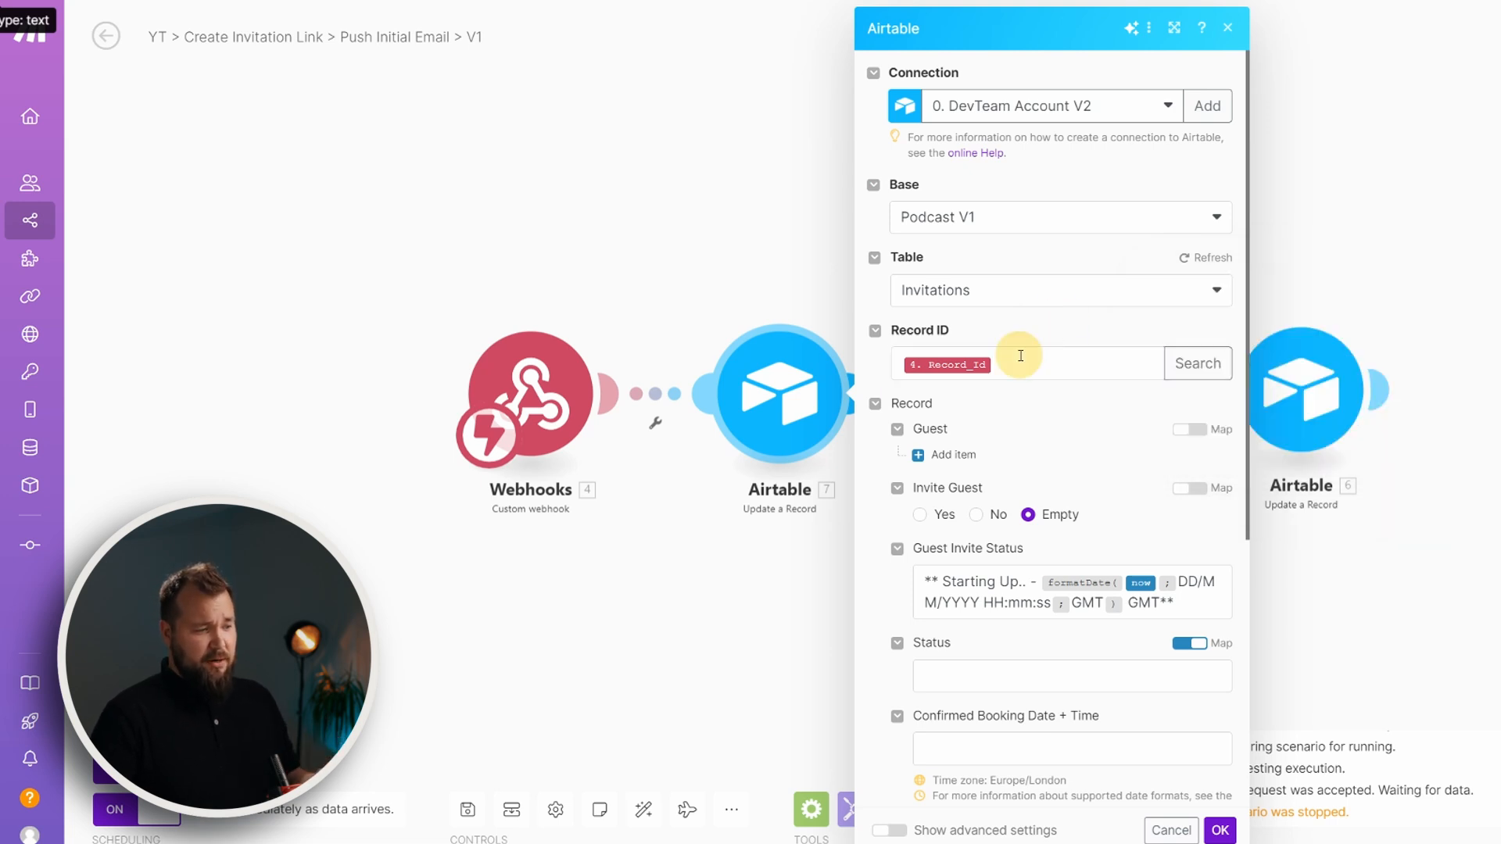
left_click(1008, 267)
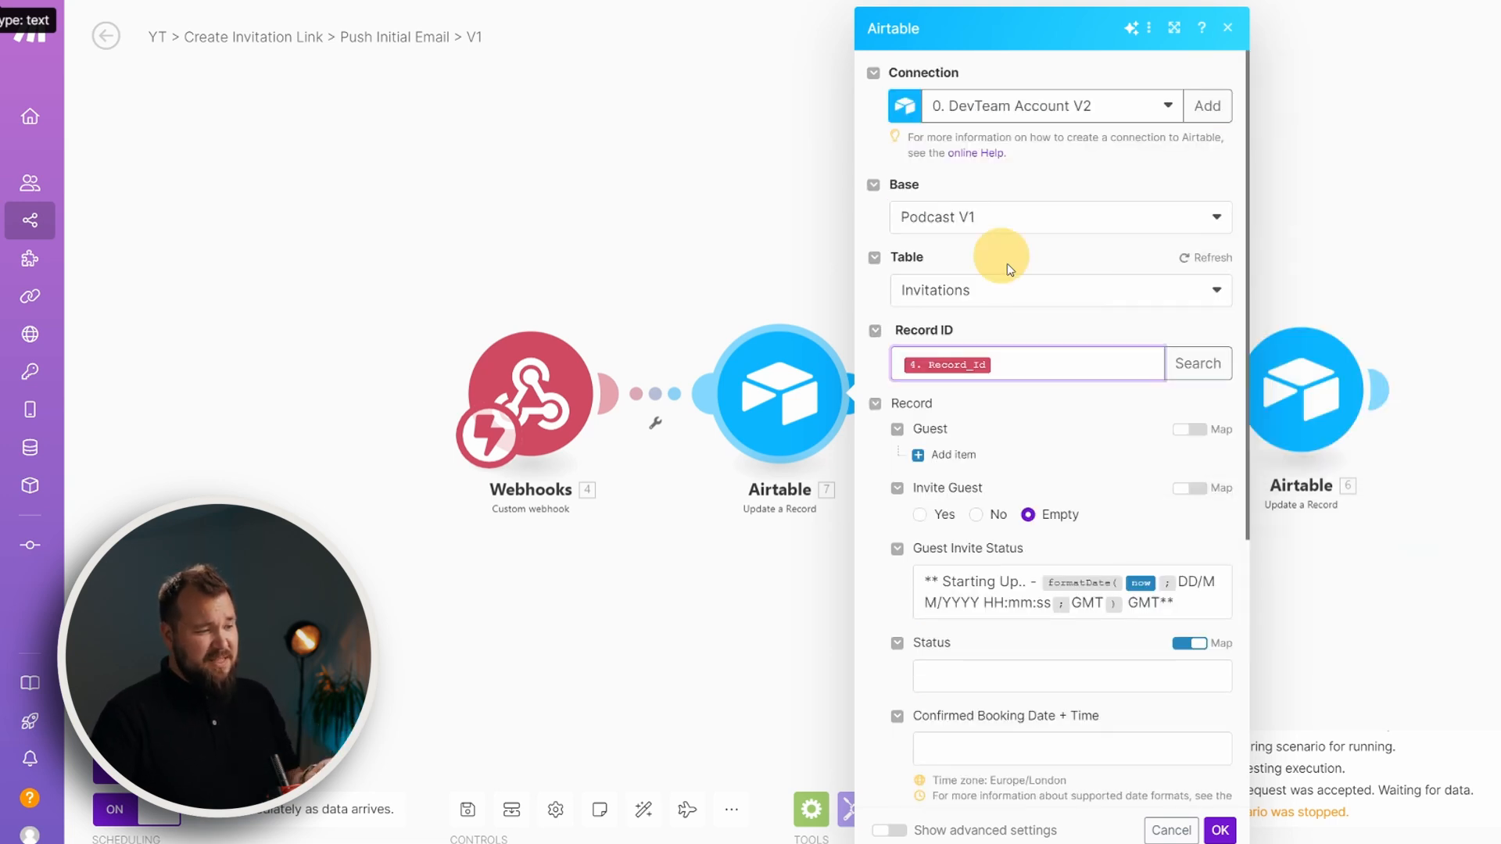
- Examine the Guest Invite Status "Starting Up.." text and the module's remaining fields, and close its settings
scroll(1007, 268, "down", 3)
left_click_drag(930, 319, 1009, 339)
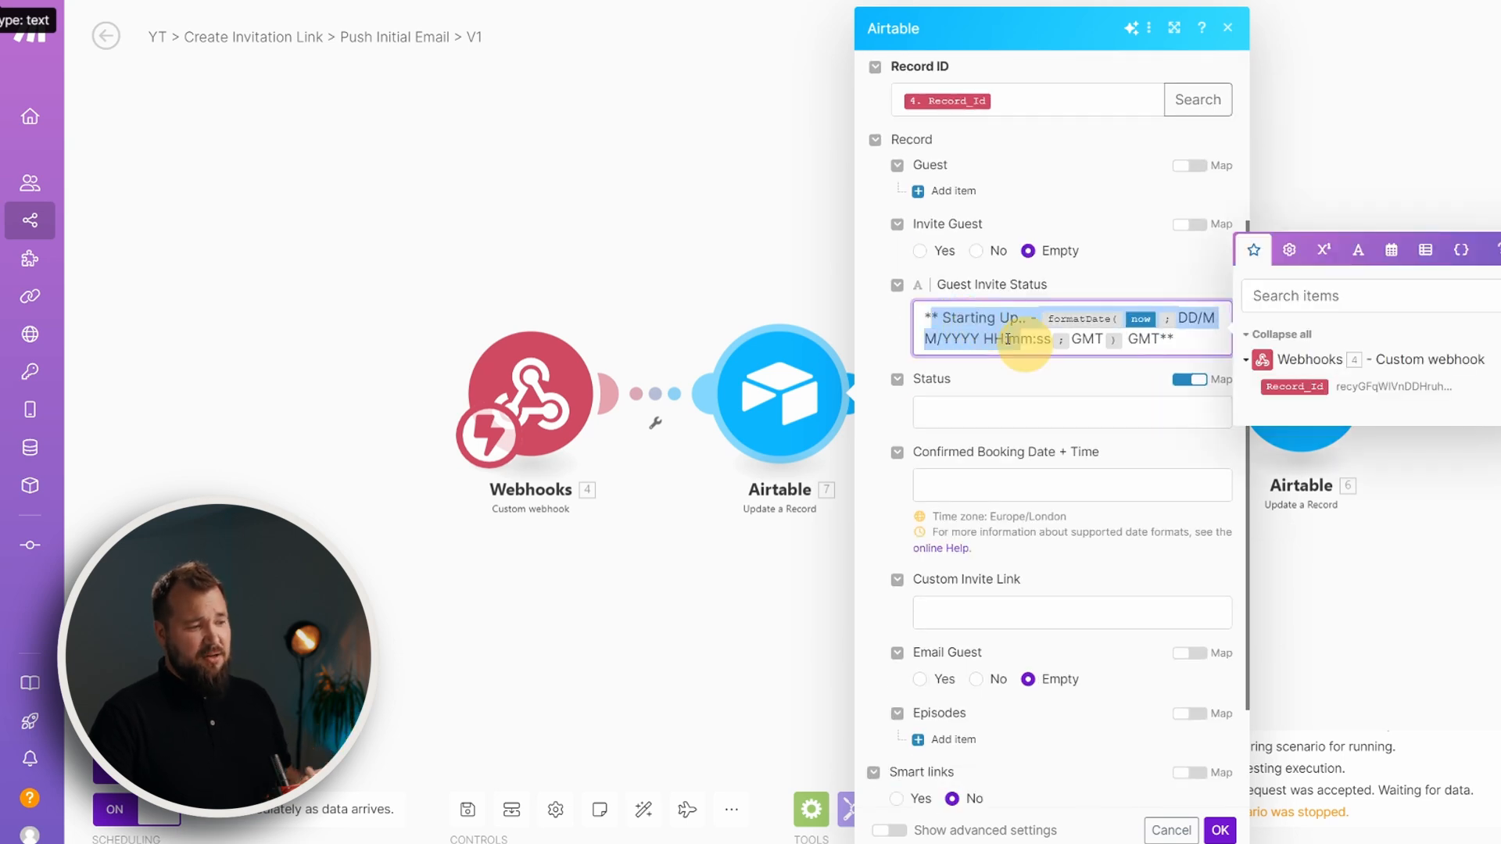
left_click(1169, 342)
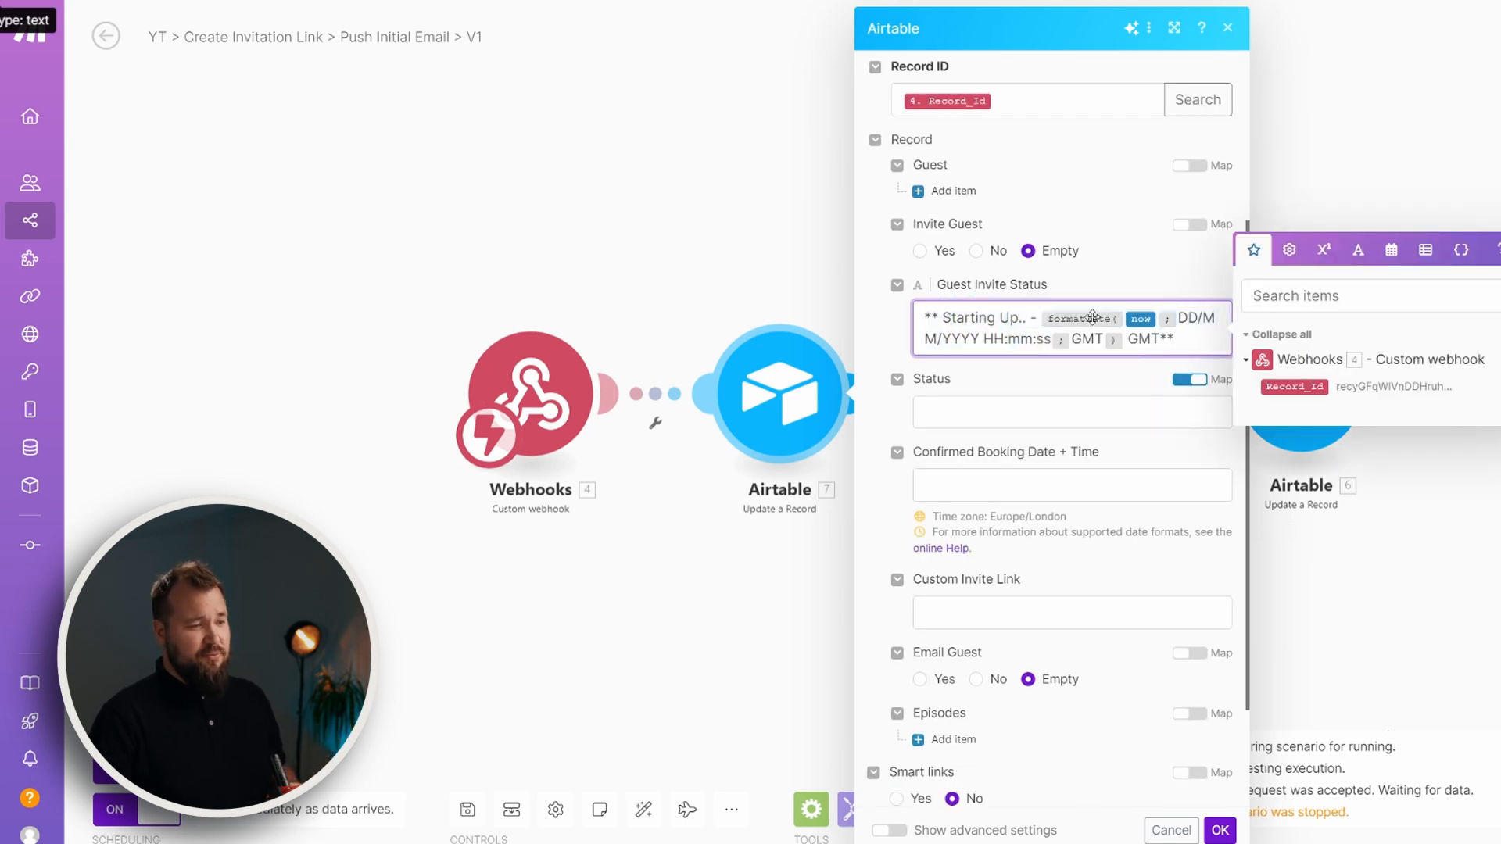
scroll(1163, 371, "down", 2)
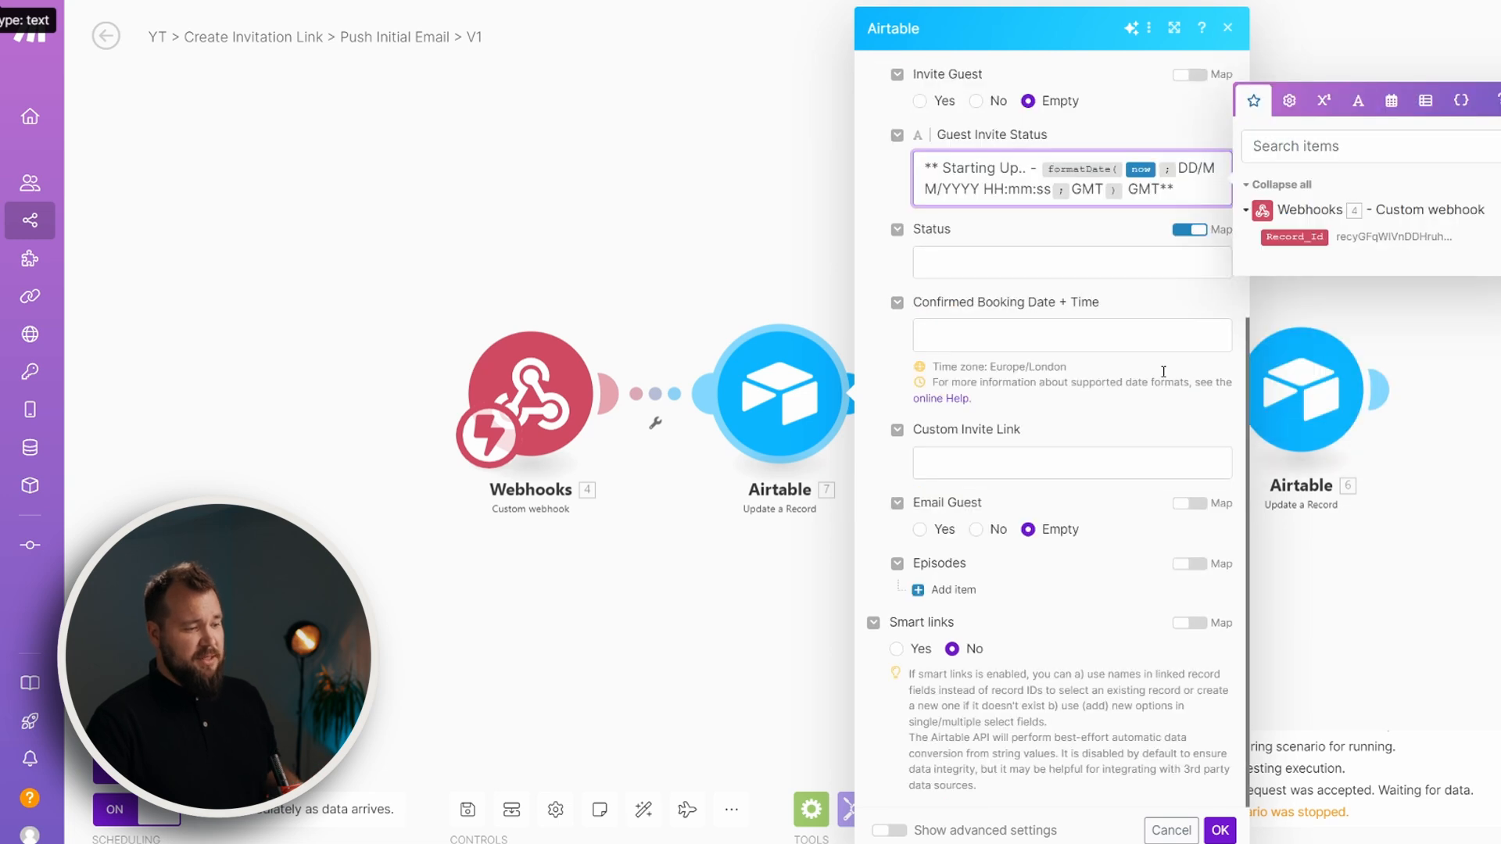
scroll(1150, 465, "up", 5)
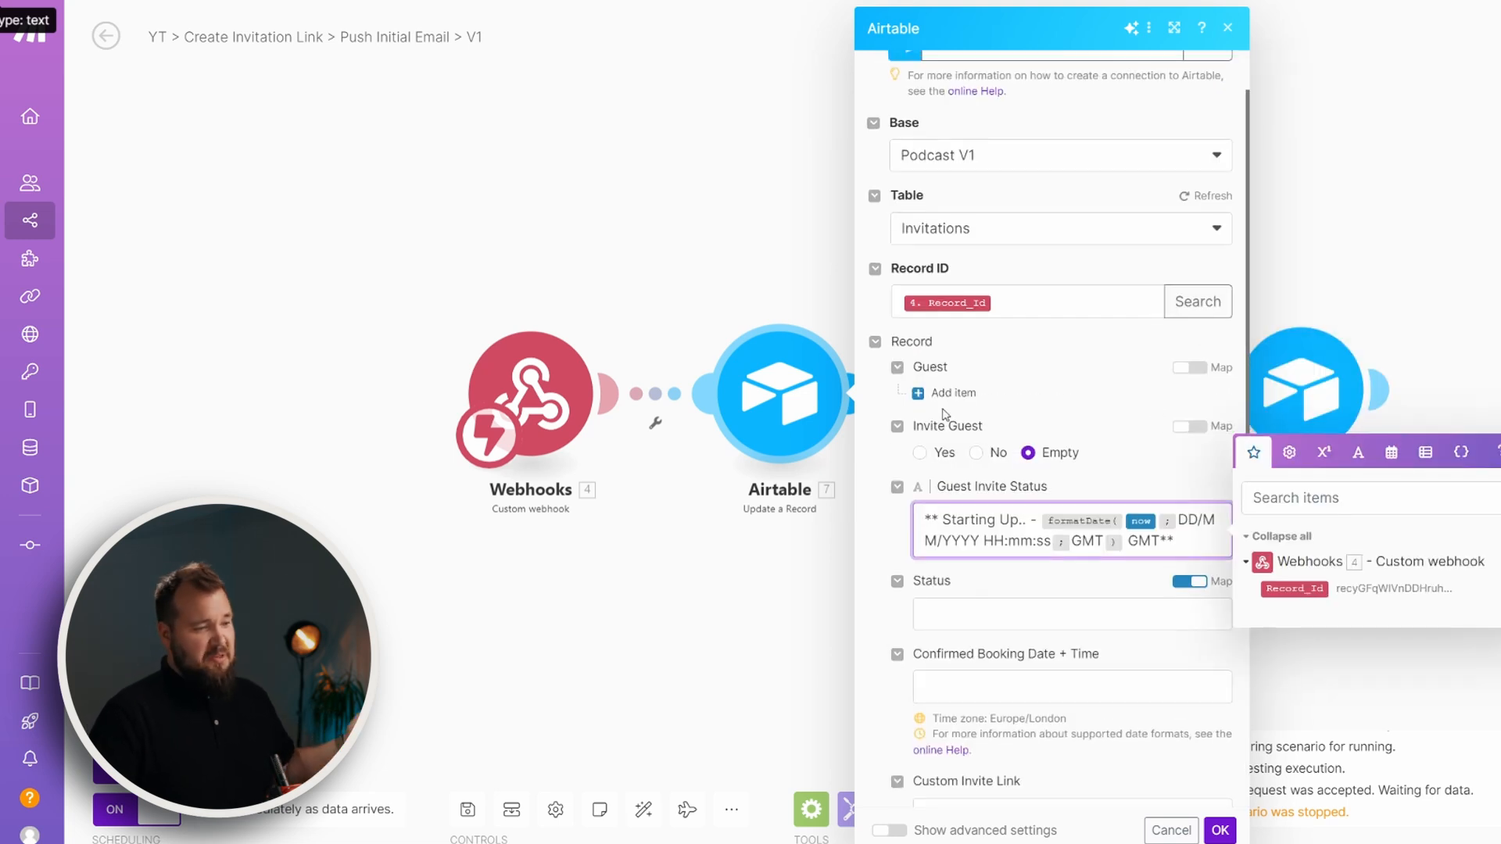
left_click(763, 183)
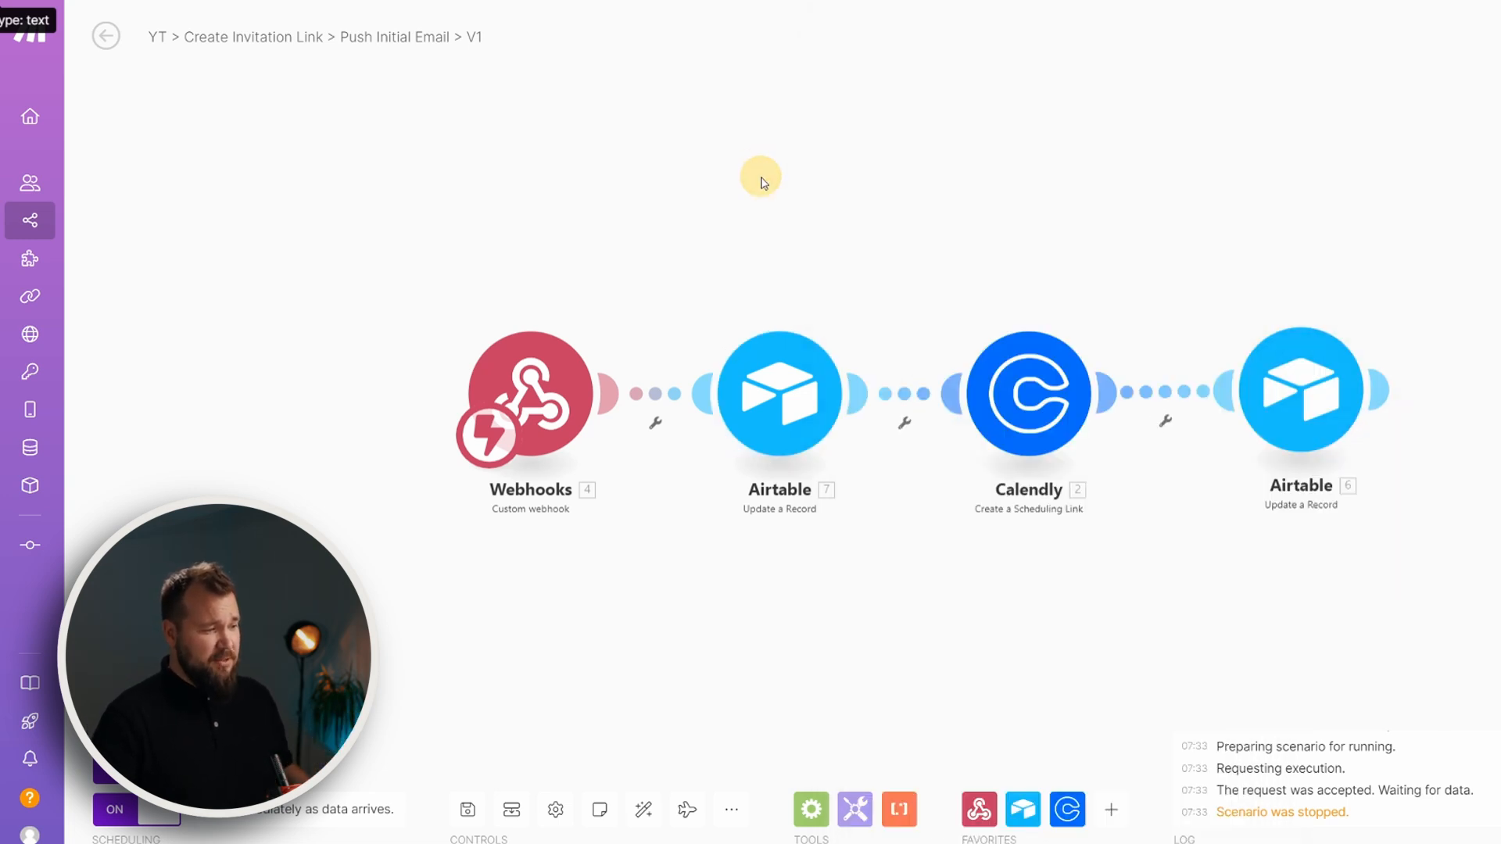
- Open the Calendly Create a Scheduling Link module, inspect its Maximum Event Count setting, and close it
left_click_drag(1134, 215, 904, 240)
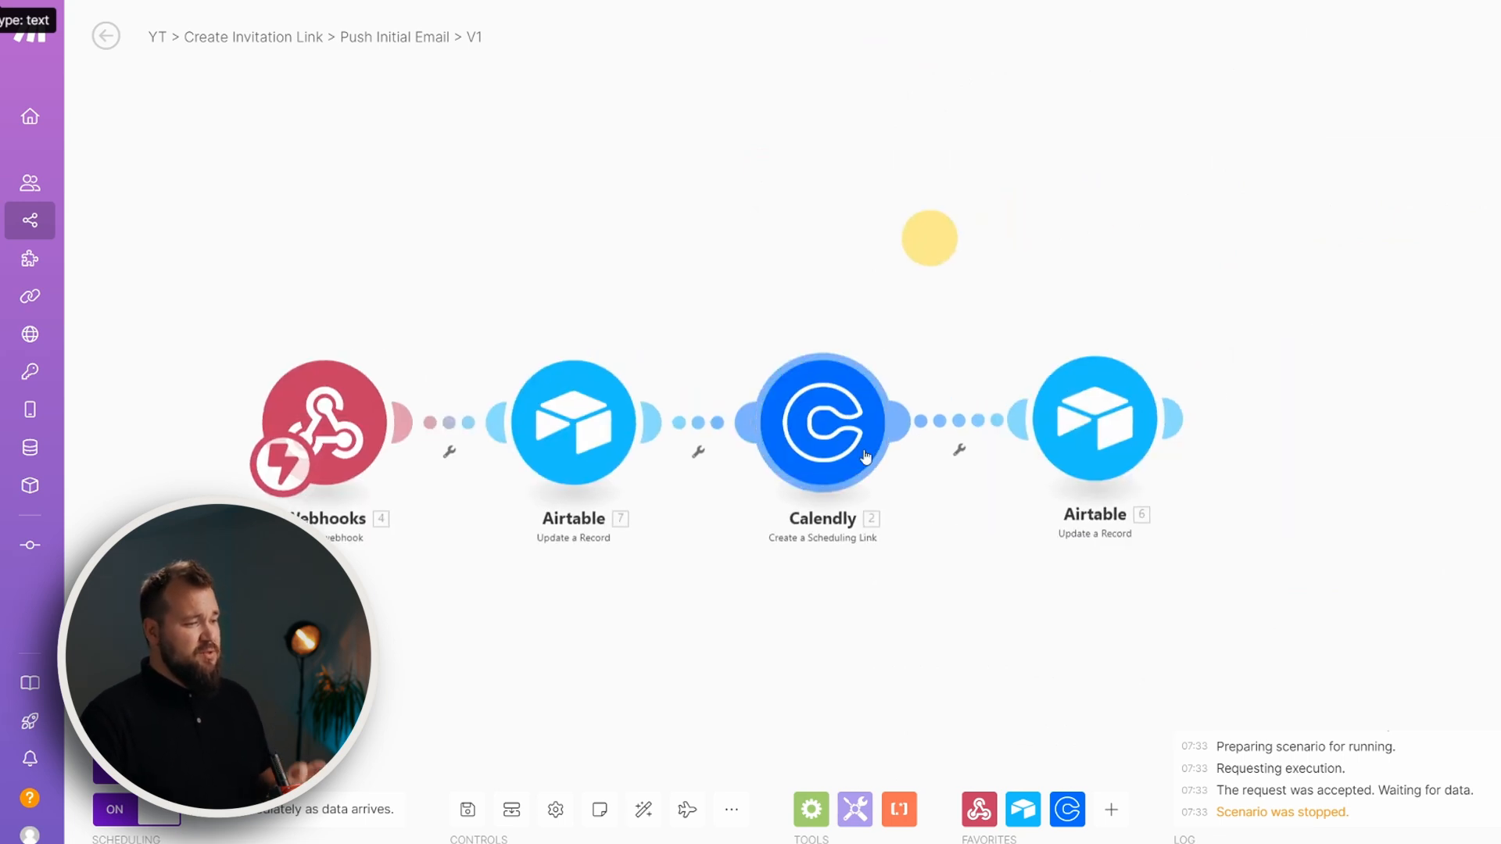
left_click(835, 435)
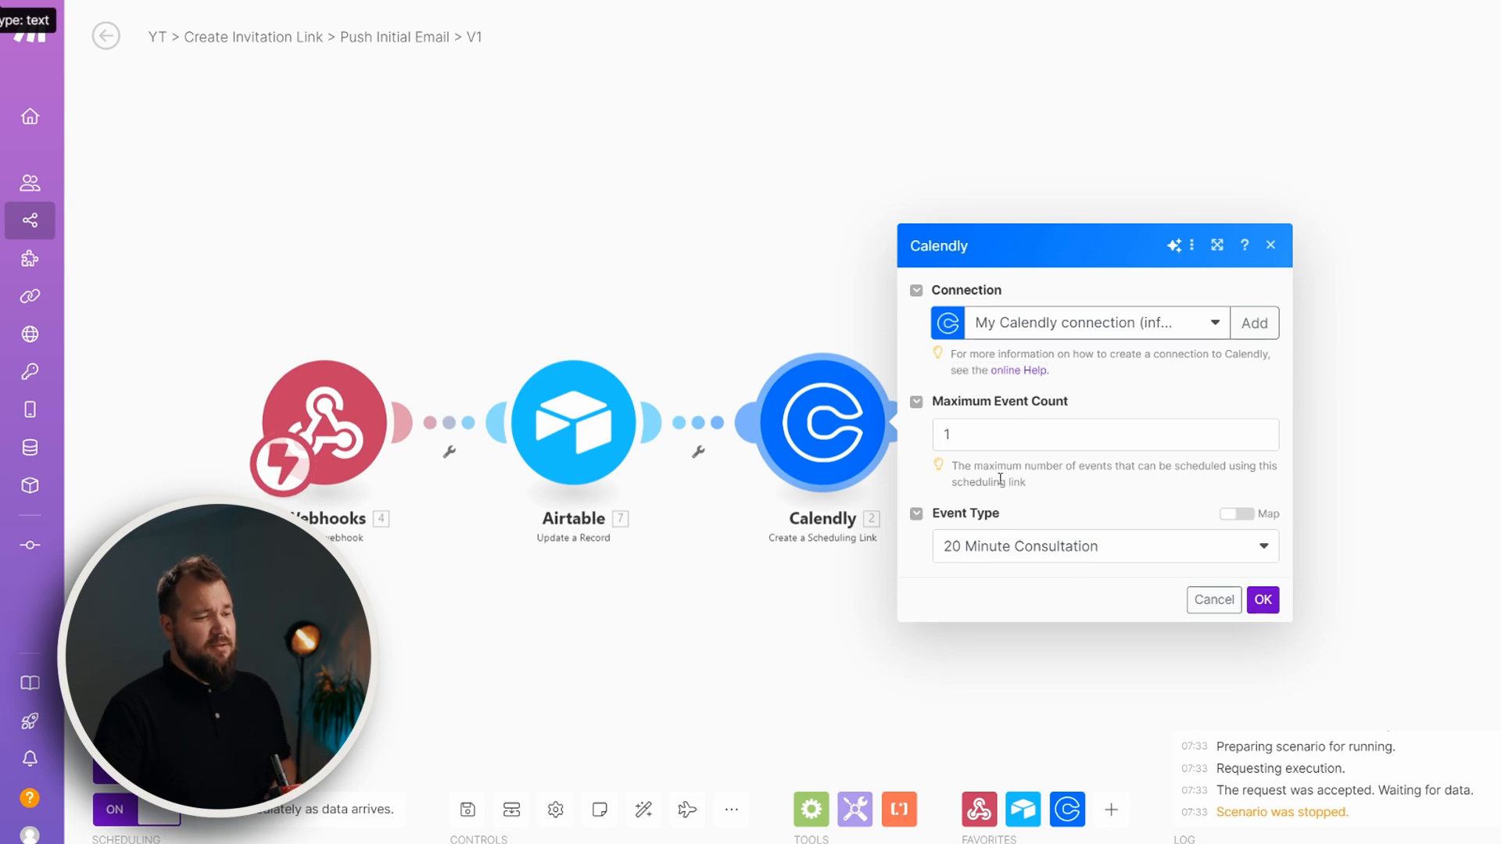
left_click(992, 428)
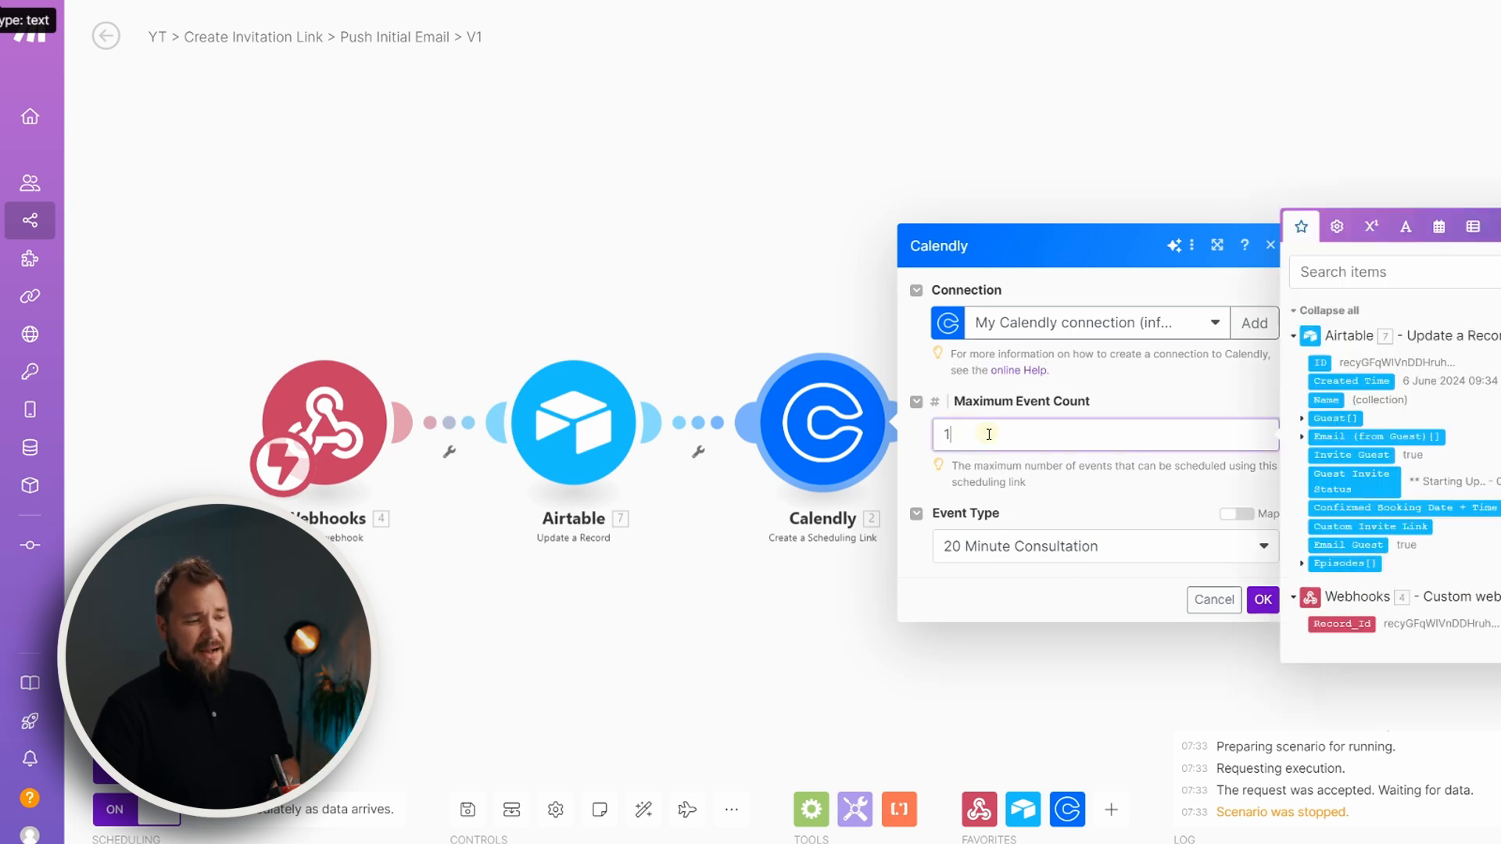
left_click(1088, 399)
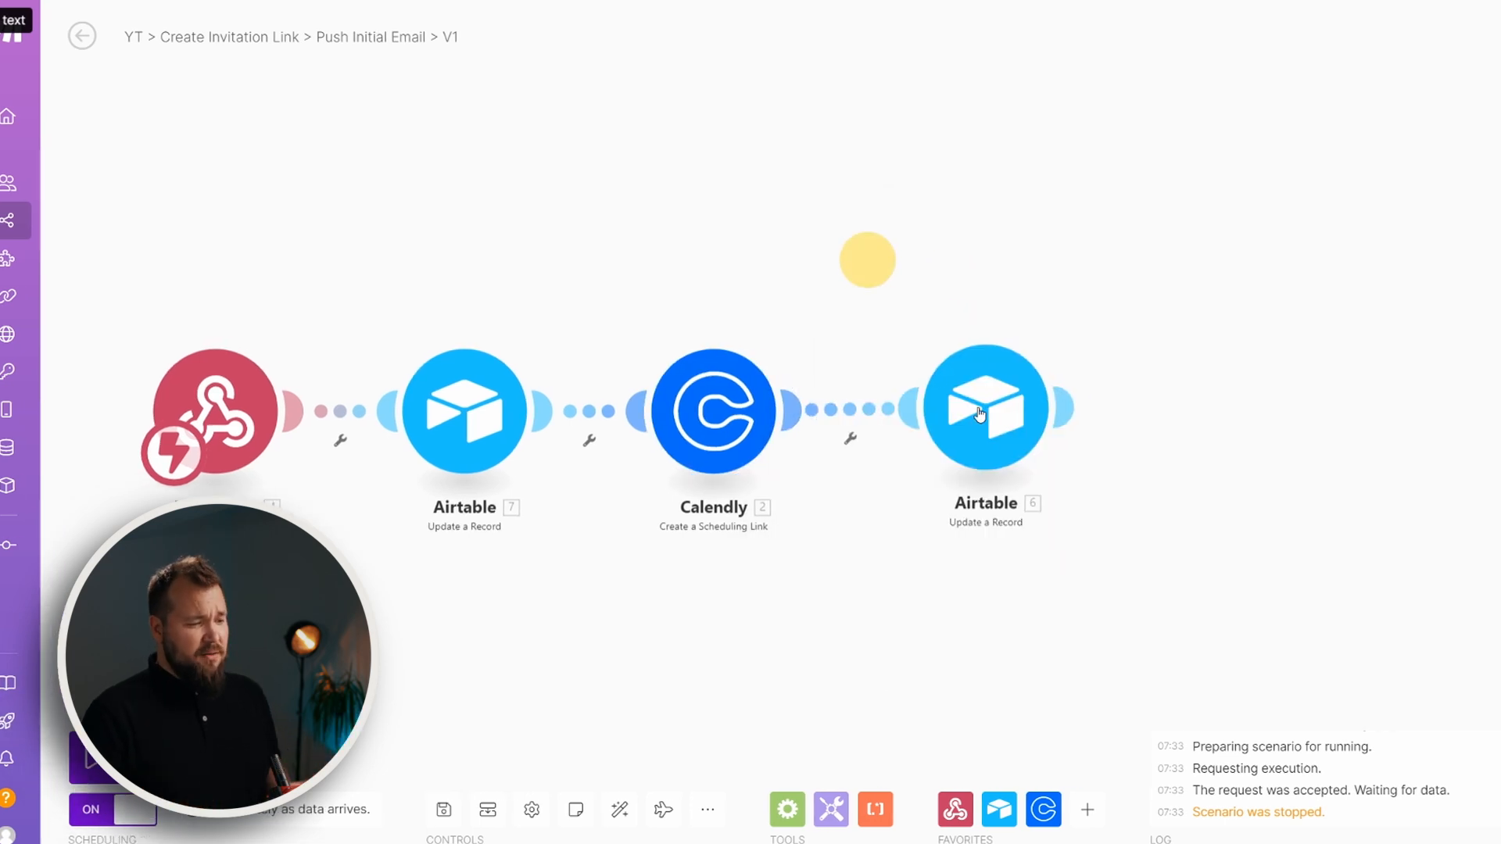
- Open the last Airtable Update a Record module and examine its Guest Invite Status "Invite Link Generated" text and appended earlier status
left_click(1021, 444)
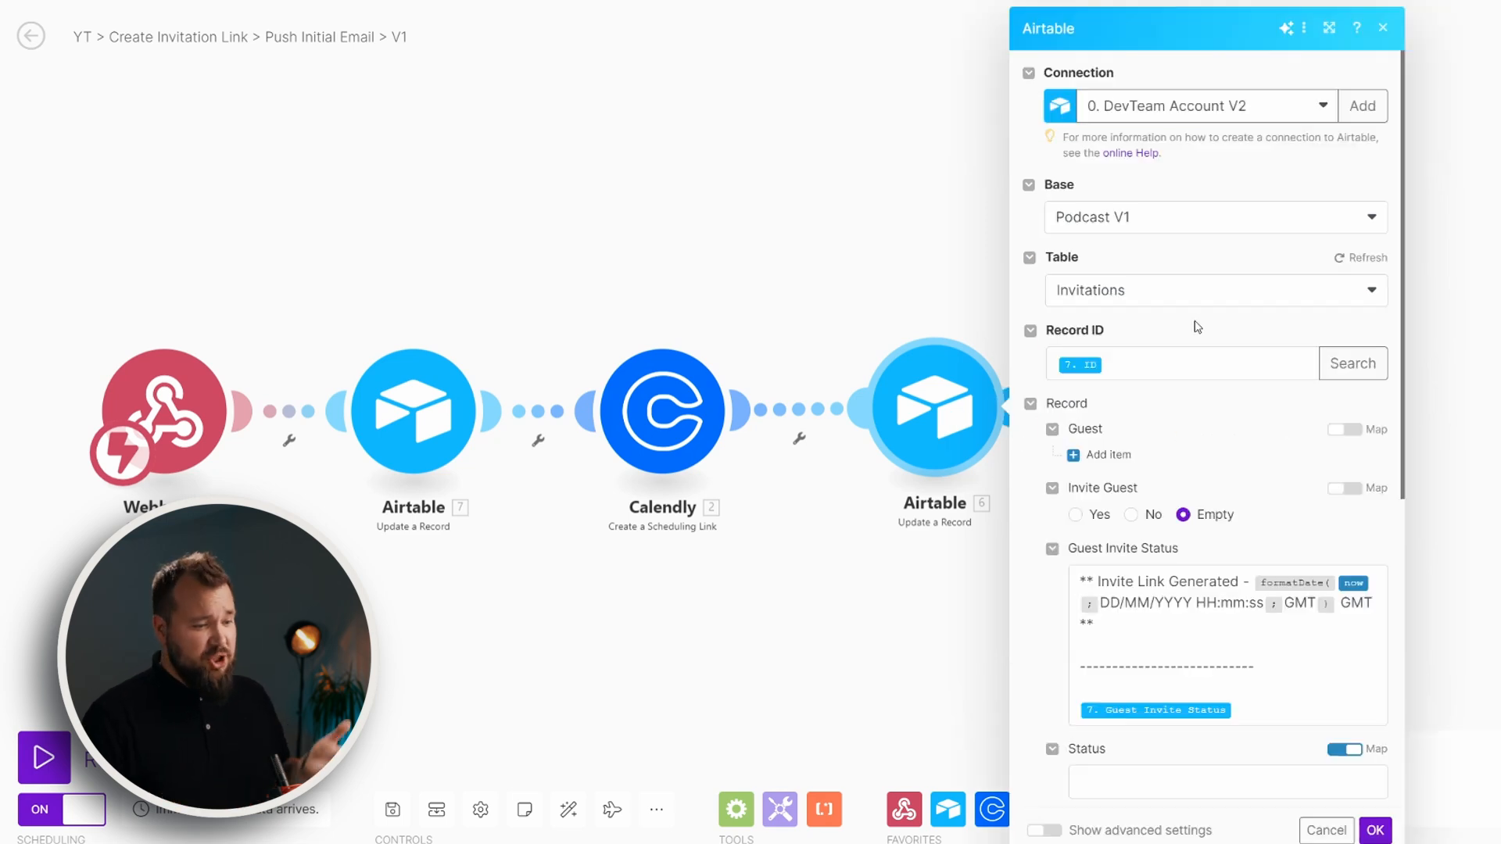
scroll(1217, 321, "down", 2)
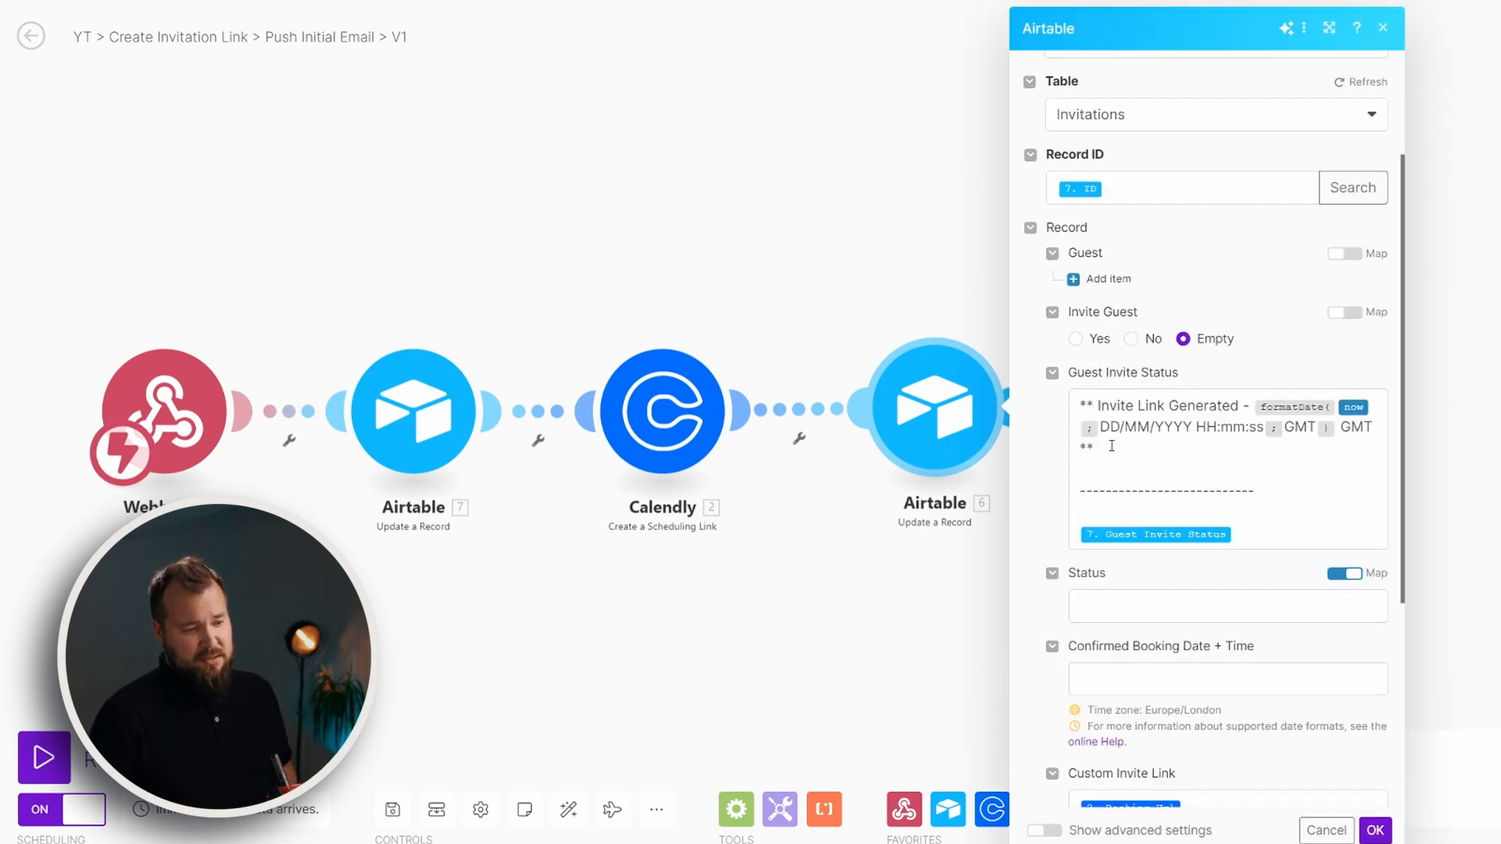
left_click_drag(1112, 445, 1063, 409)
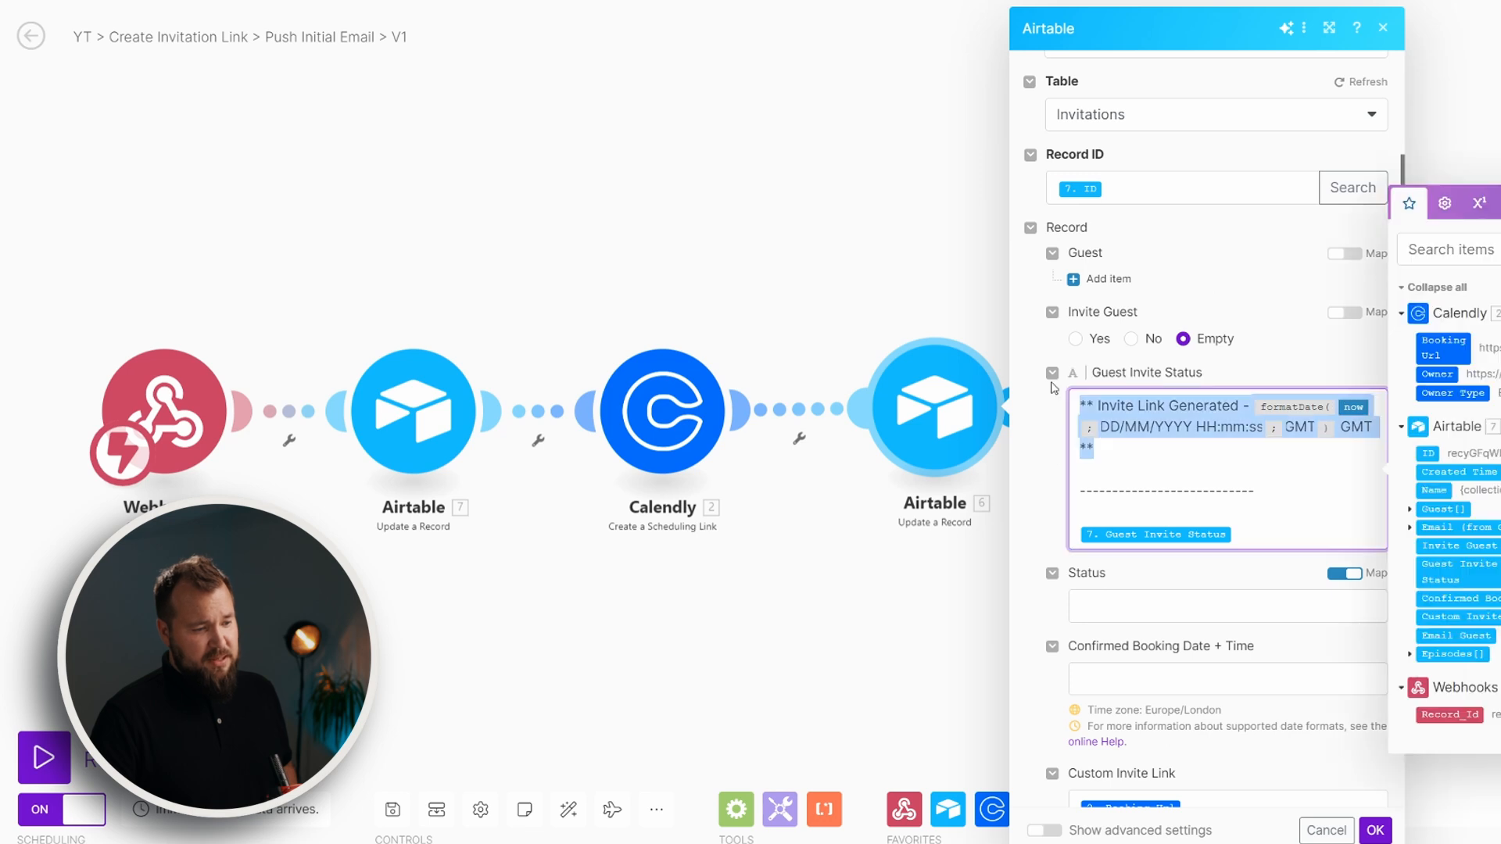
left_click(1099, 406)
left_click_drag(1099, 407, 1247, 405)
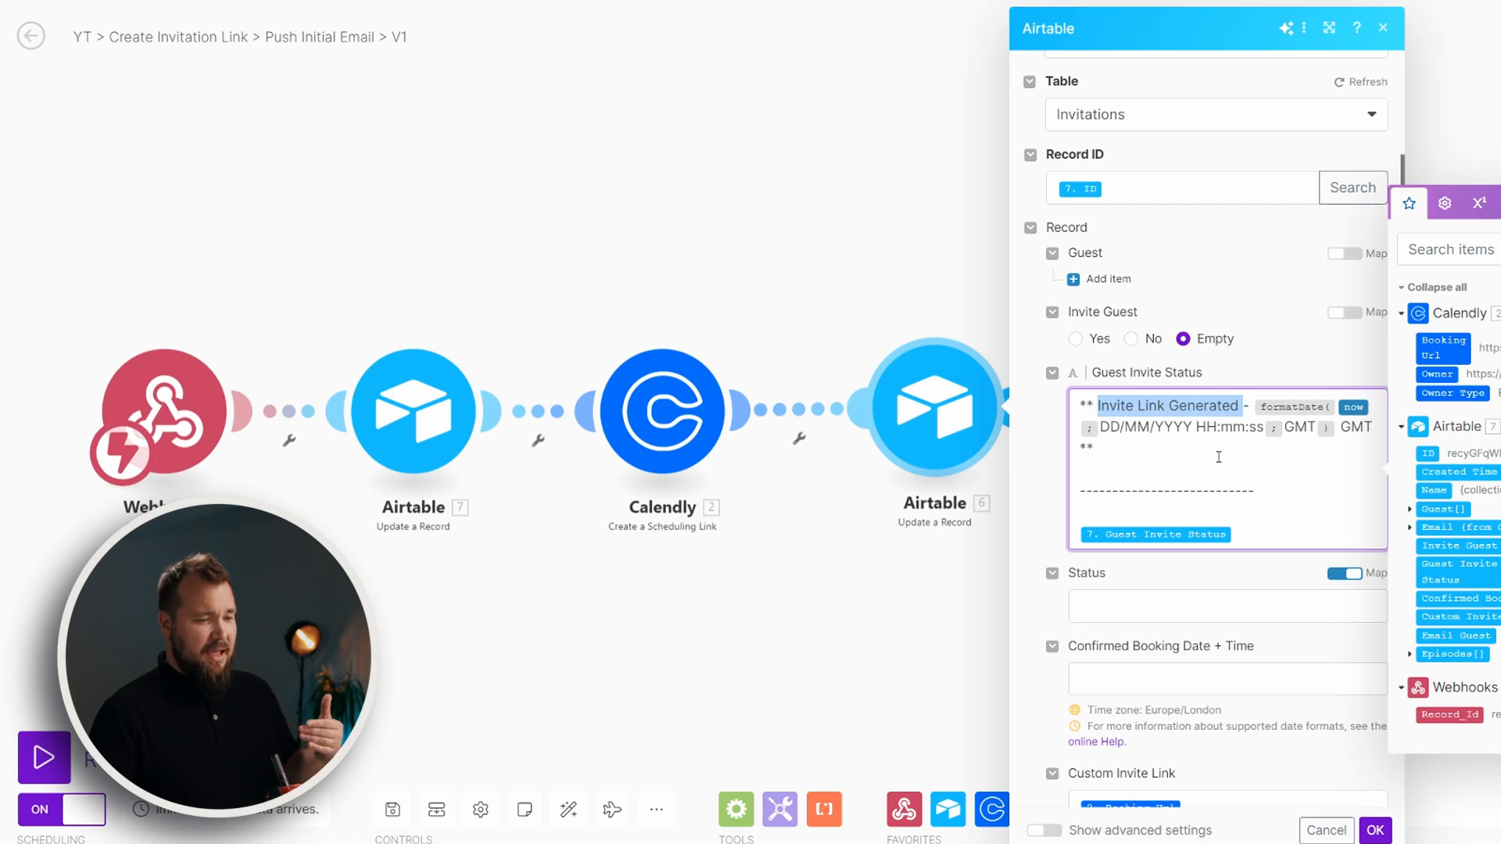
scroll(1219, 457, "down", 1)
left_click(1264, 450)
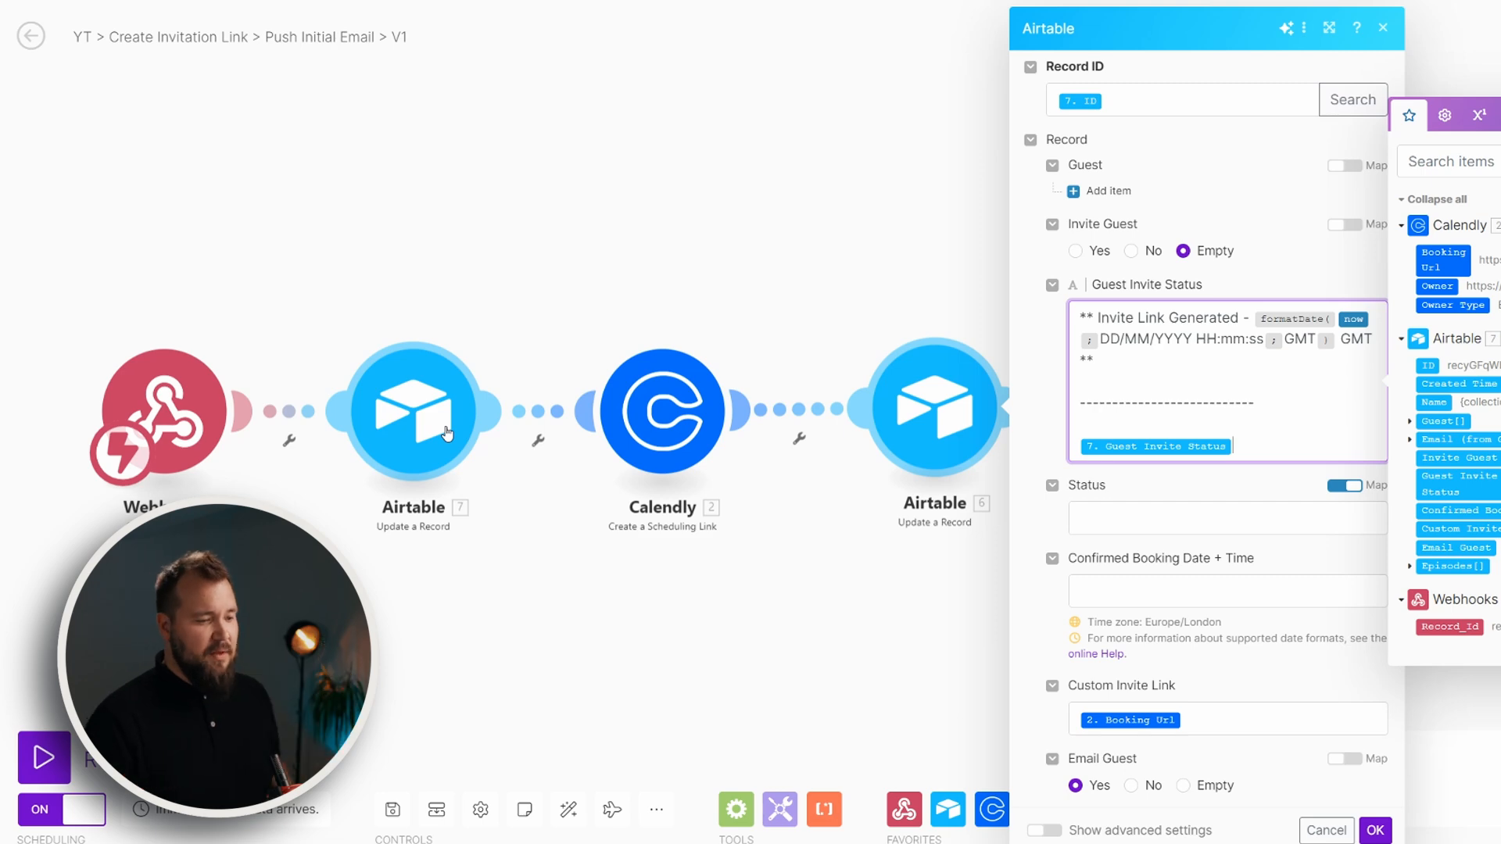
- Inspect the last Airtable module's Custom Invite Link mapping and Email Guest option, and accept the module's settings
scroll(1064, 486, "down", 3)
scroll(1104, 534, "down", 1)
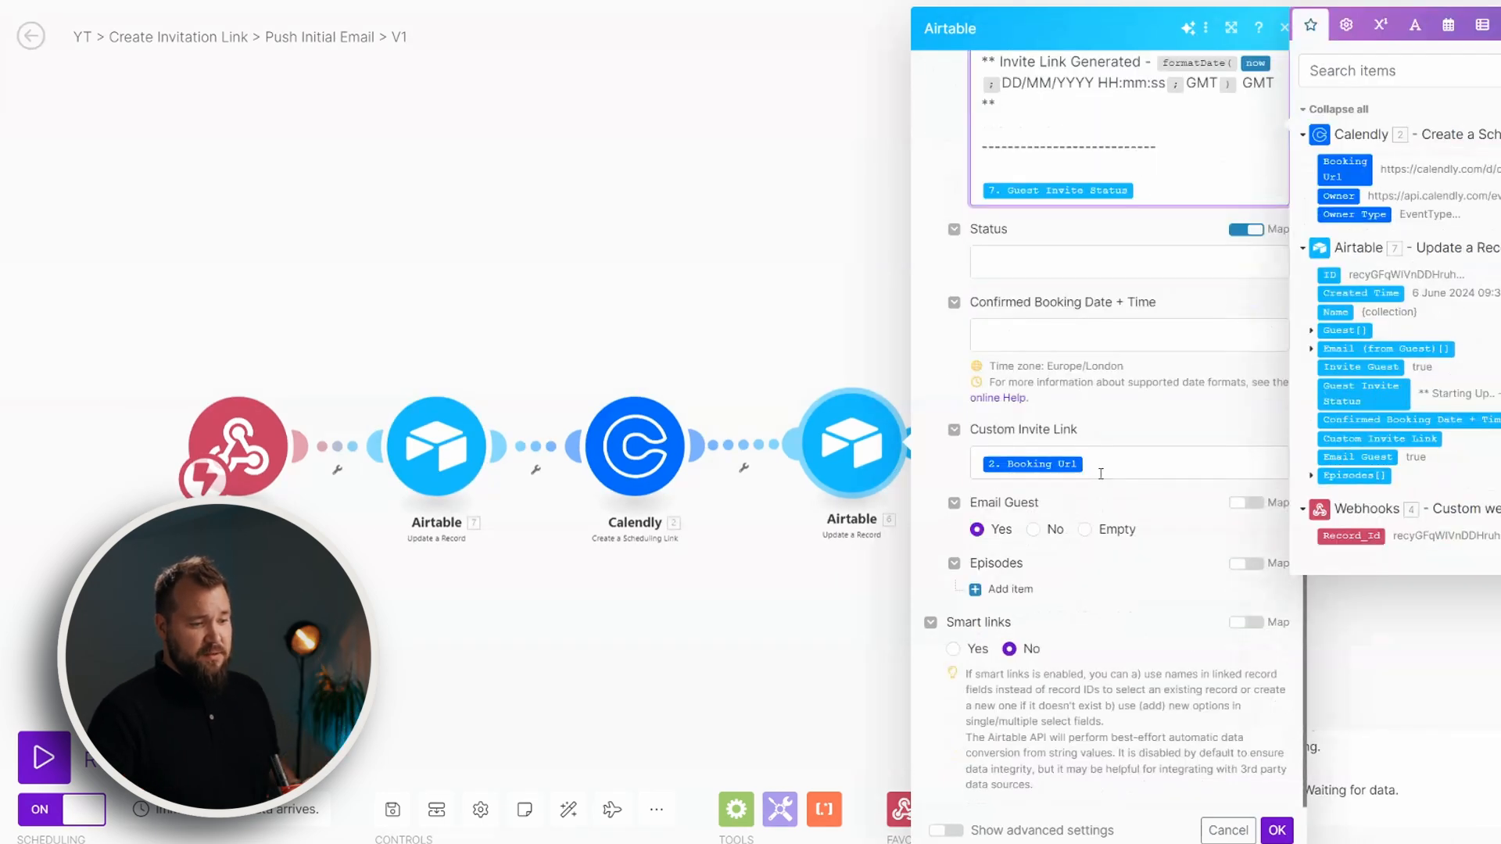
left_click(1101, 474)
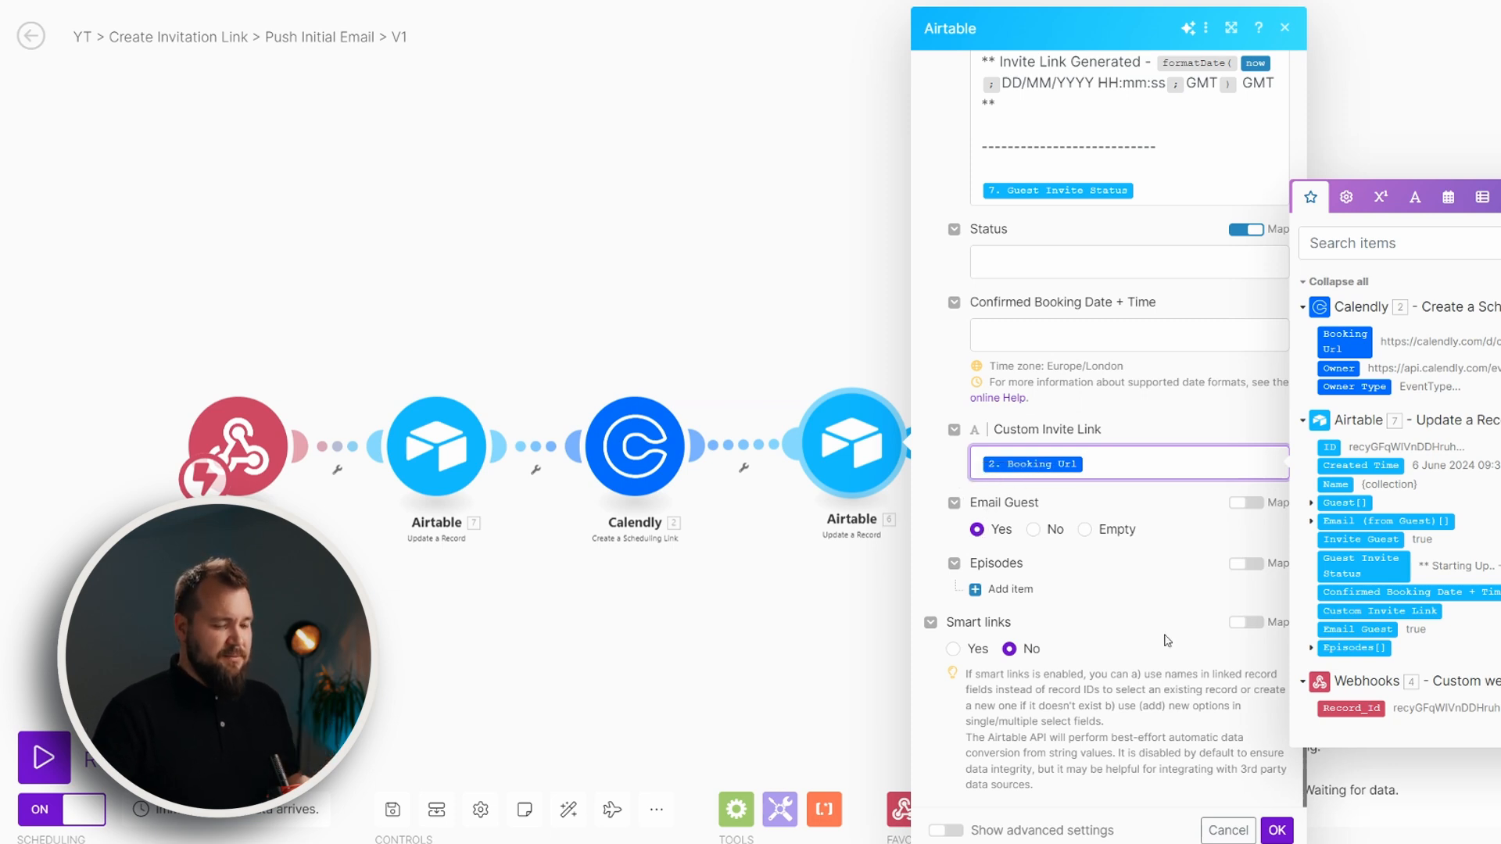
left_click(1277, 830)
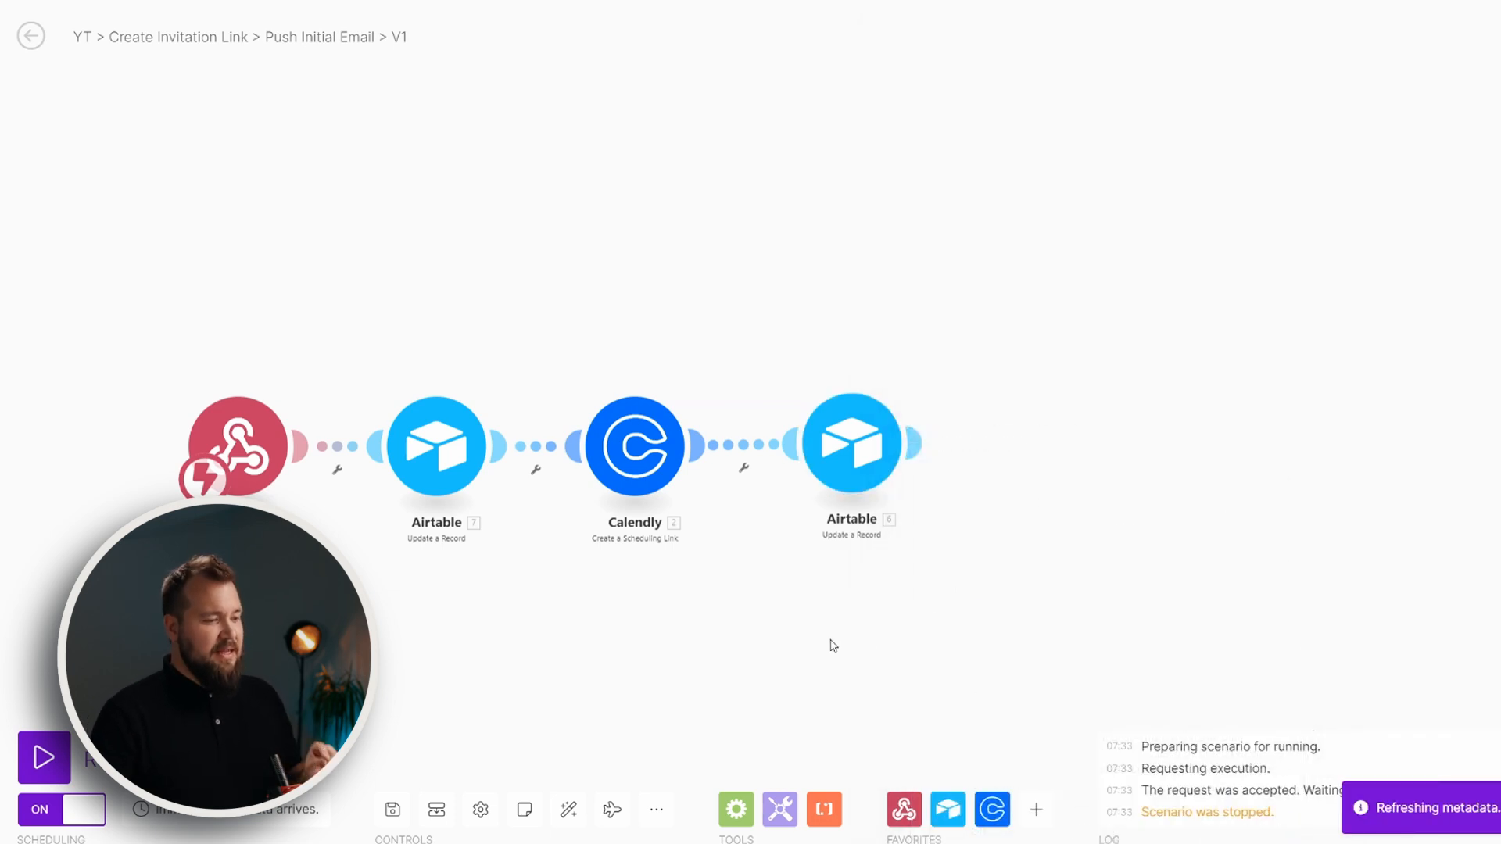
- Switch to the Airtable base's automations and inspect the record-matching trigger of the automation that emails guests their custom link
left_click_drag(537, 204, 590, 208)
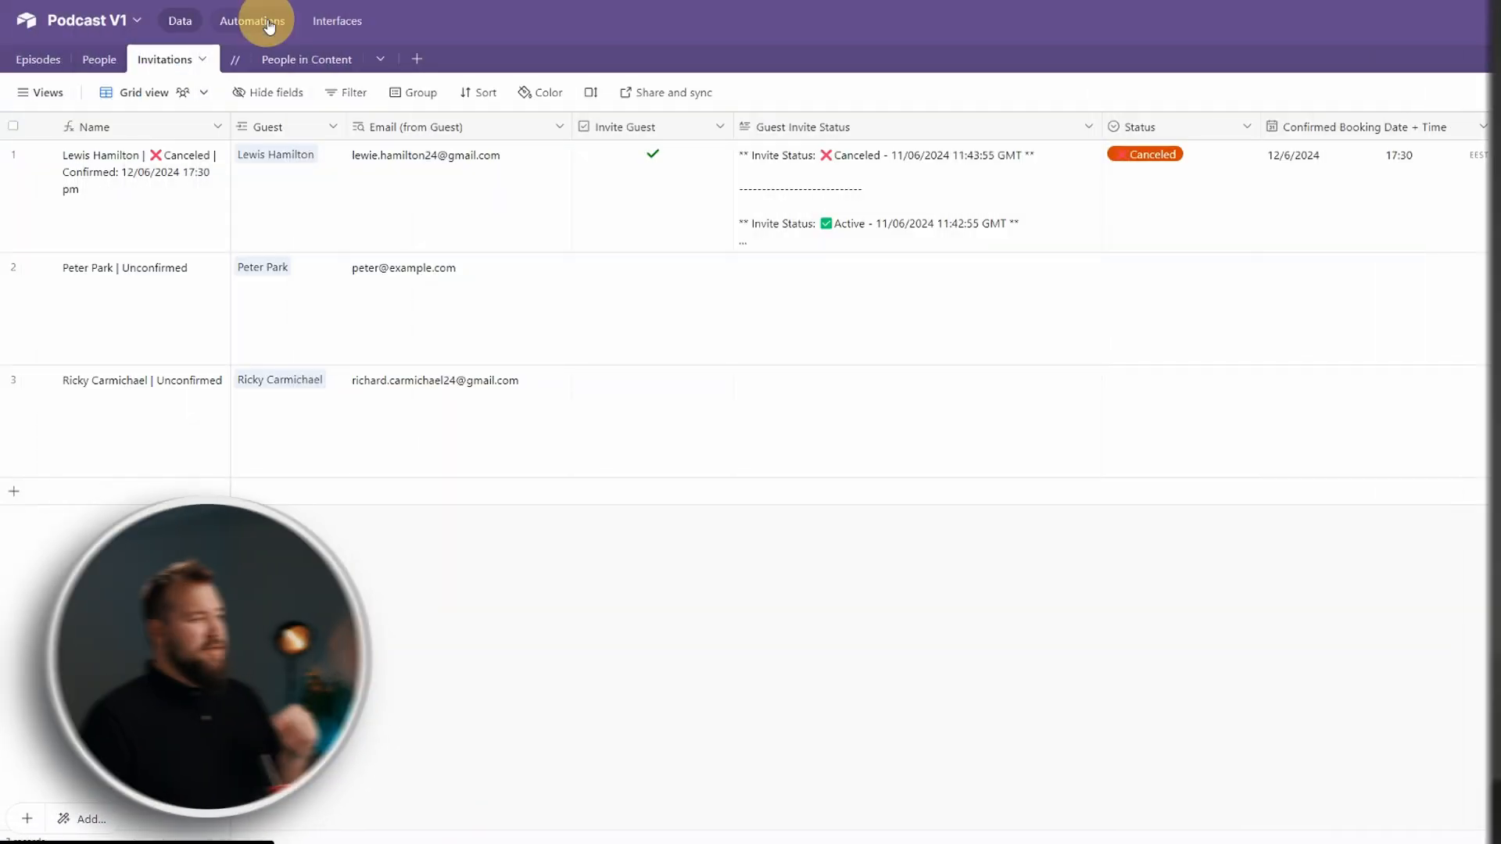
left_click(268, 23)
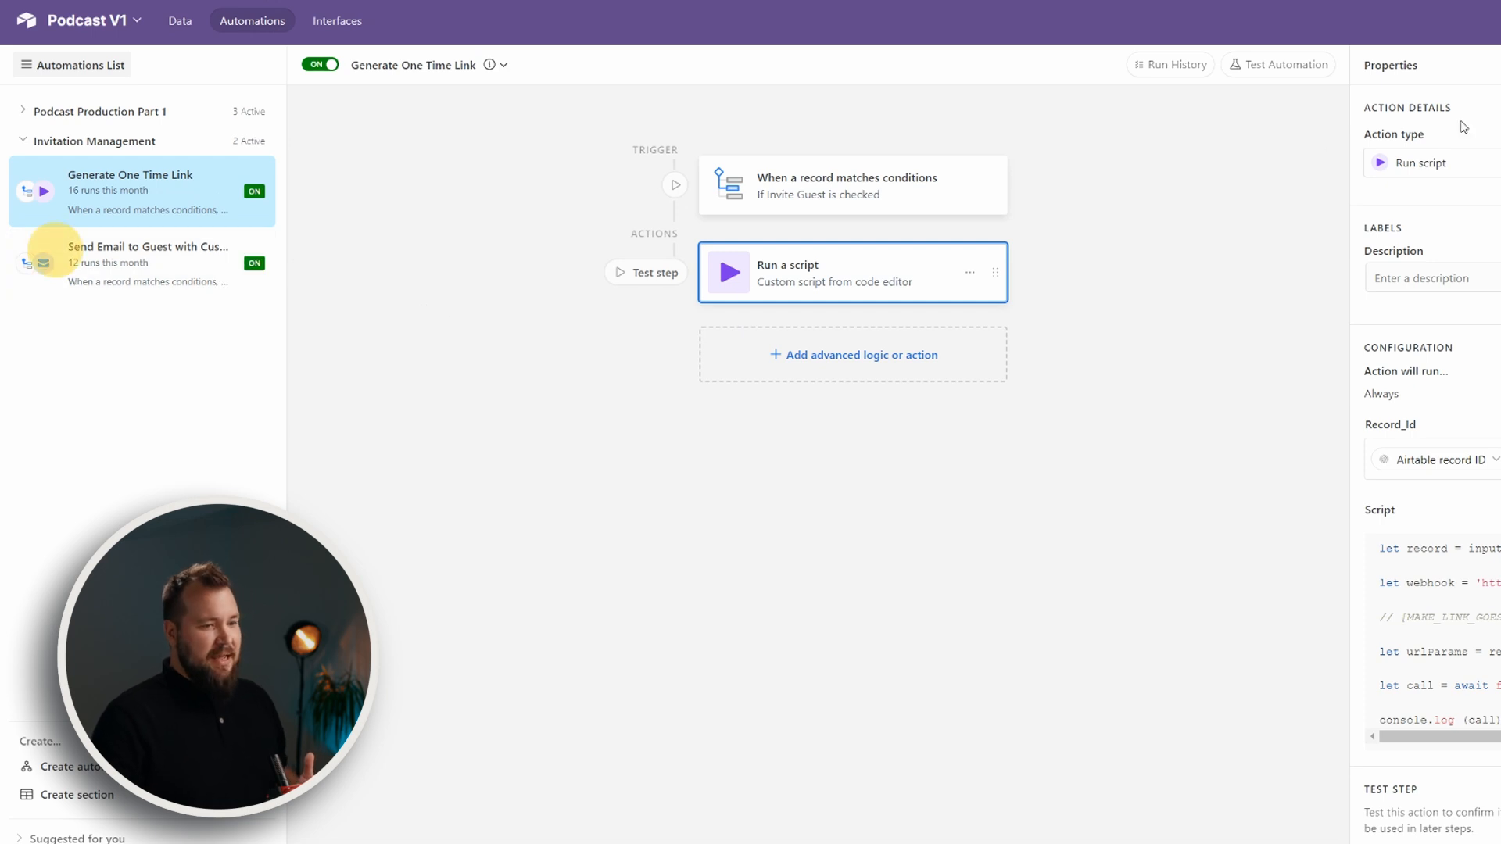
left_click(114, 283)
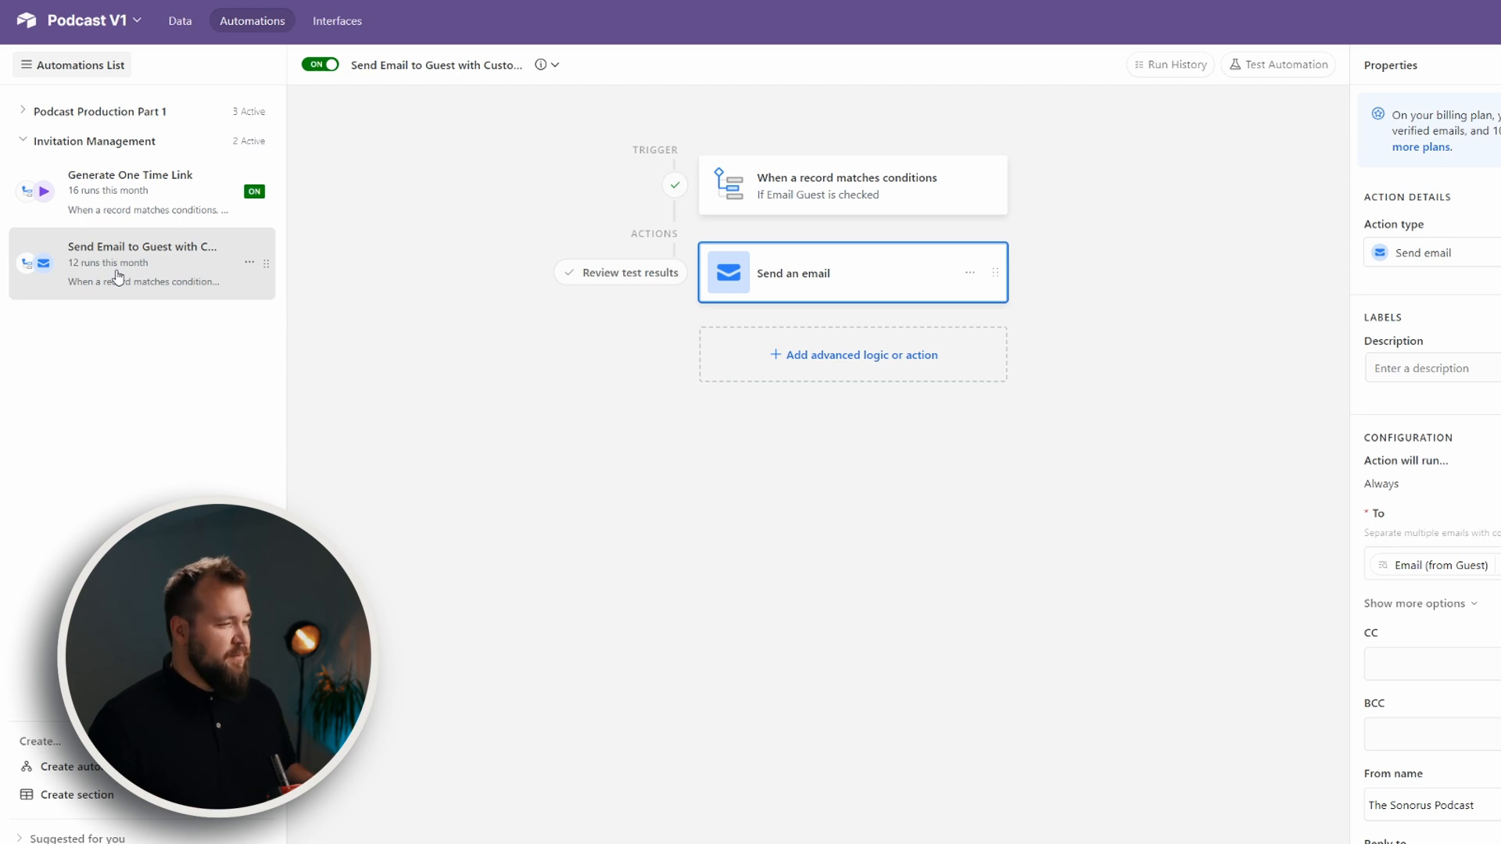
left_click(852, 174)
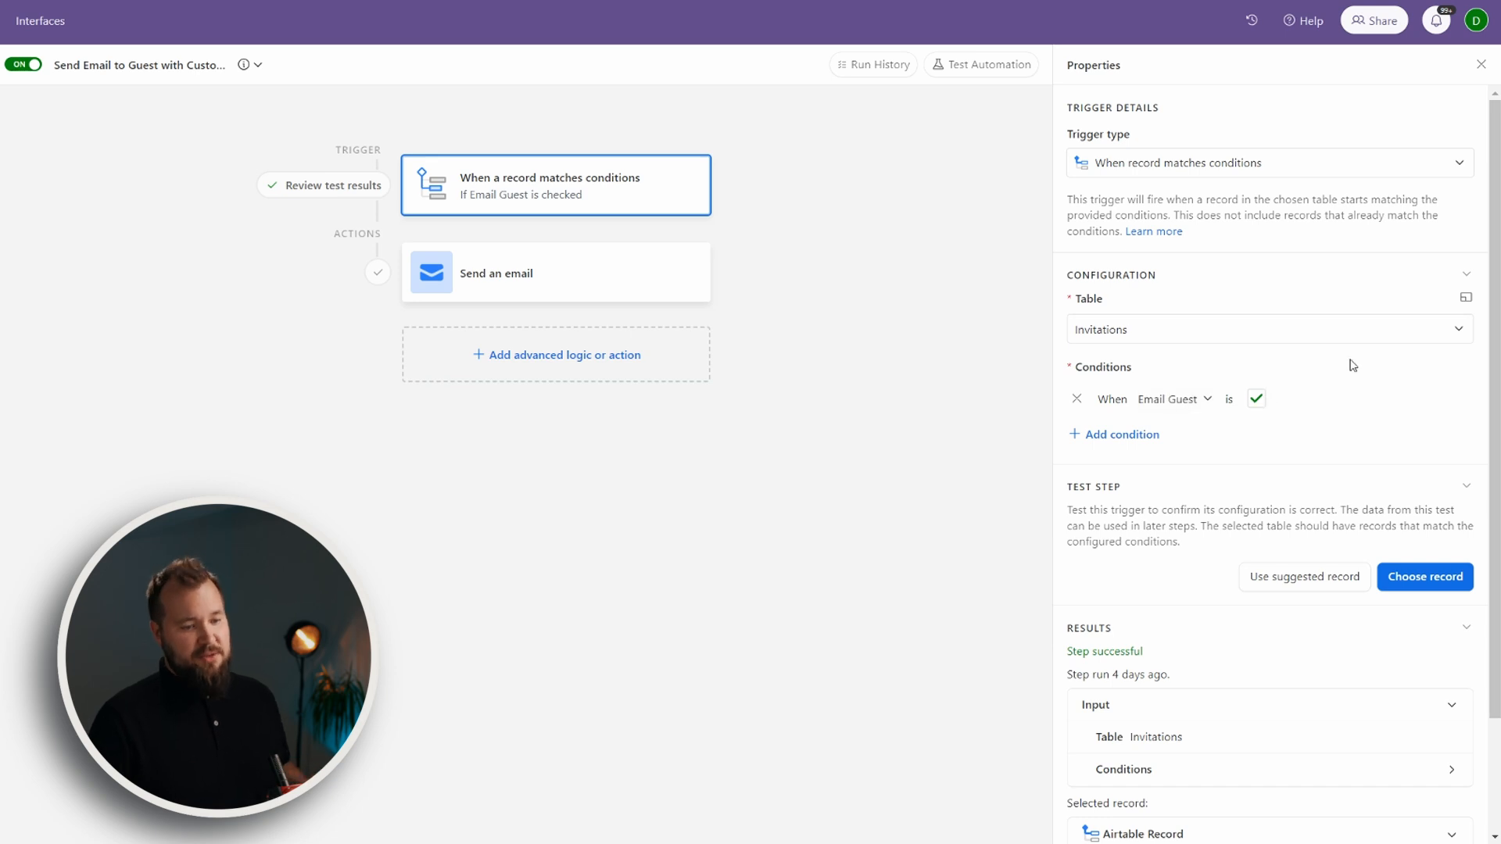
- Open the Send an Email action and check its recipient mapping against the guest email column in the Invitations table
left_click(496, 271)
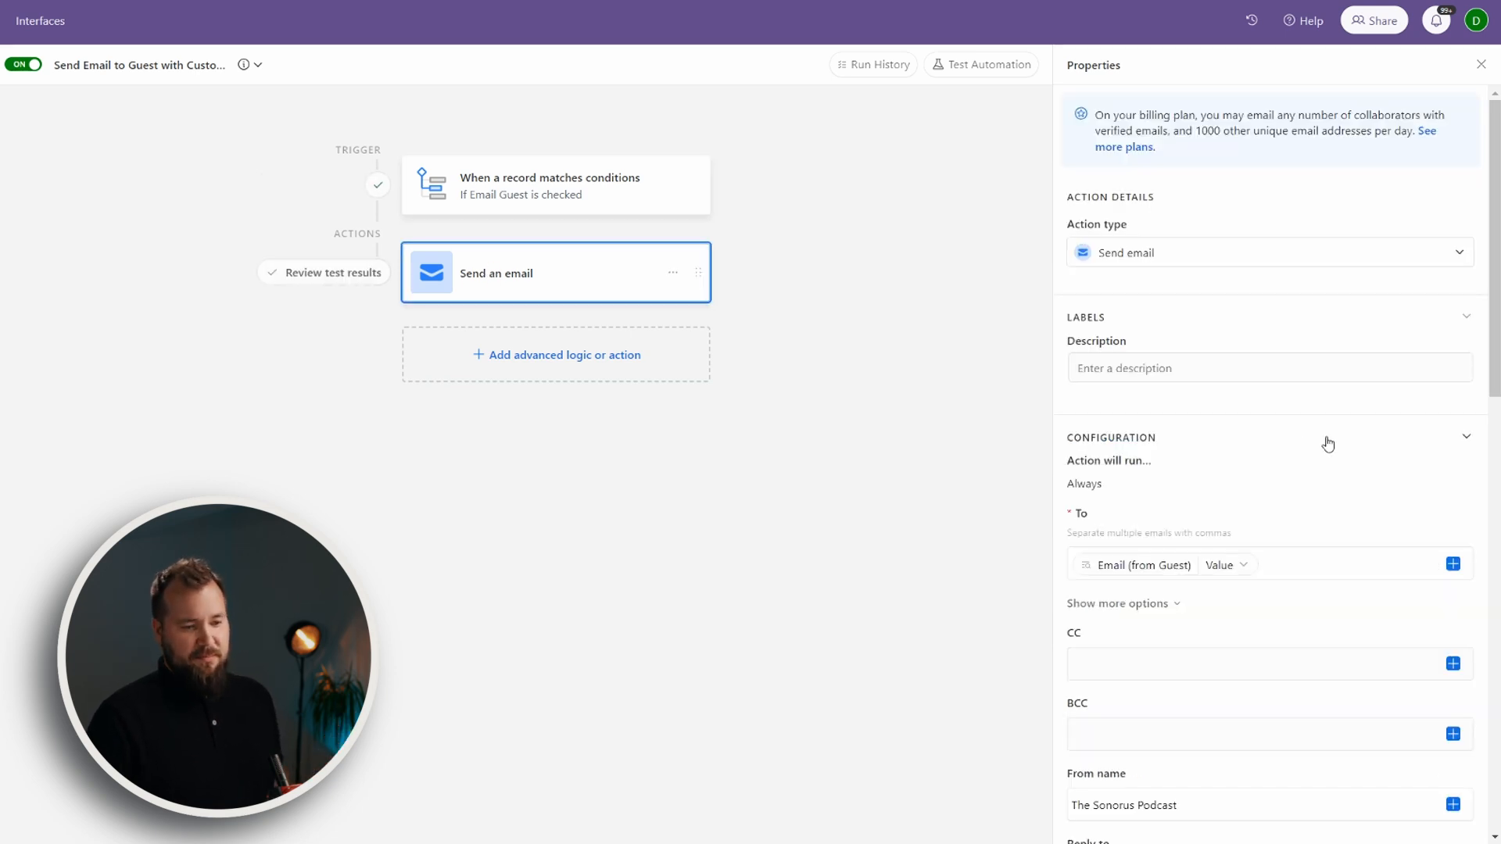
left_click(1283, 473)
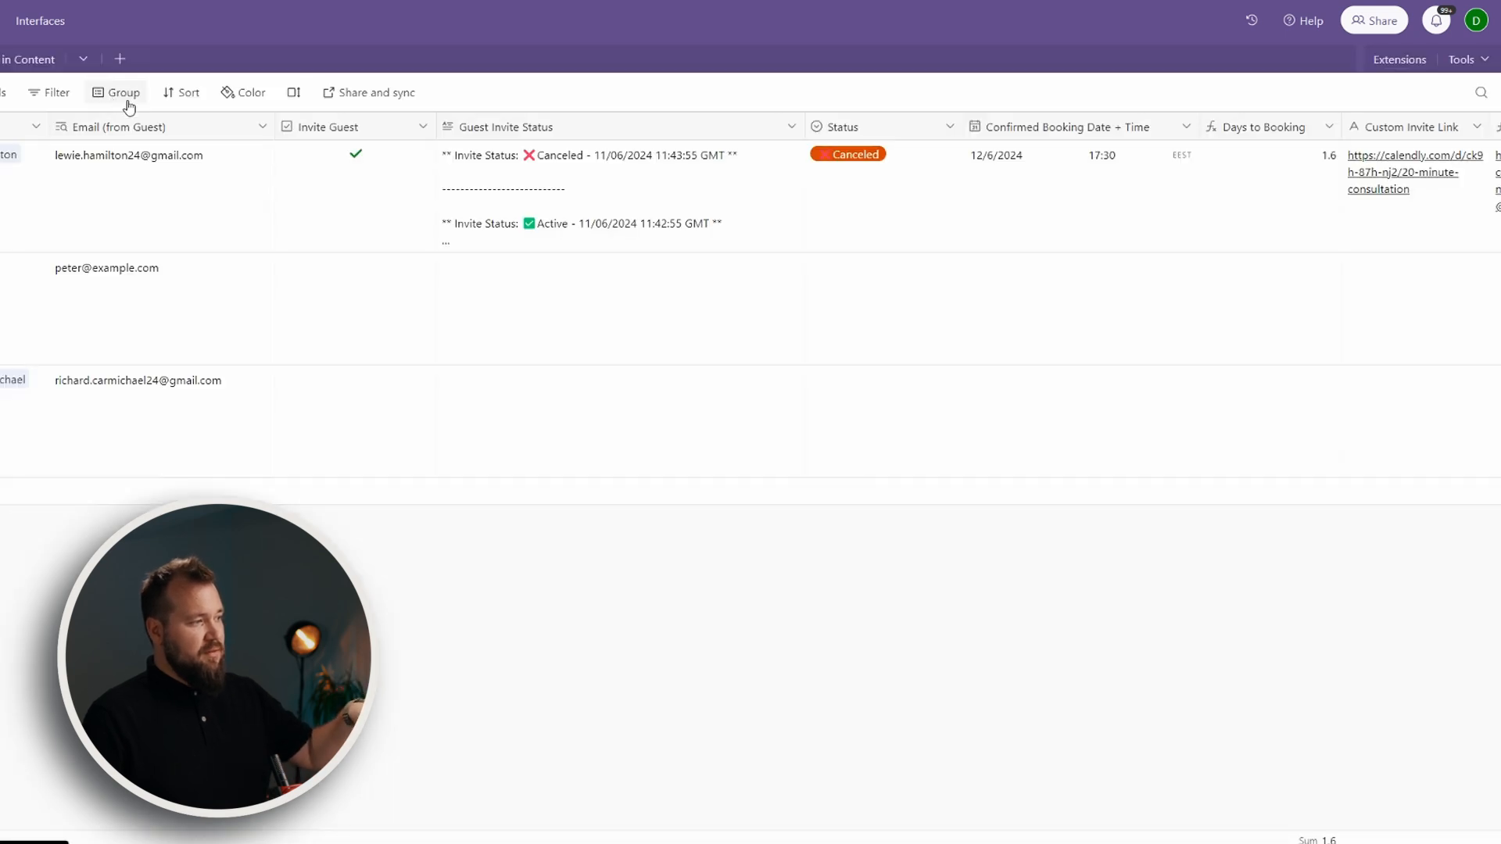
left_click_drag(118, 144, 130, 314)
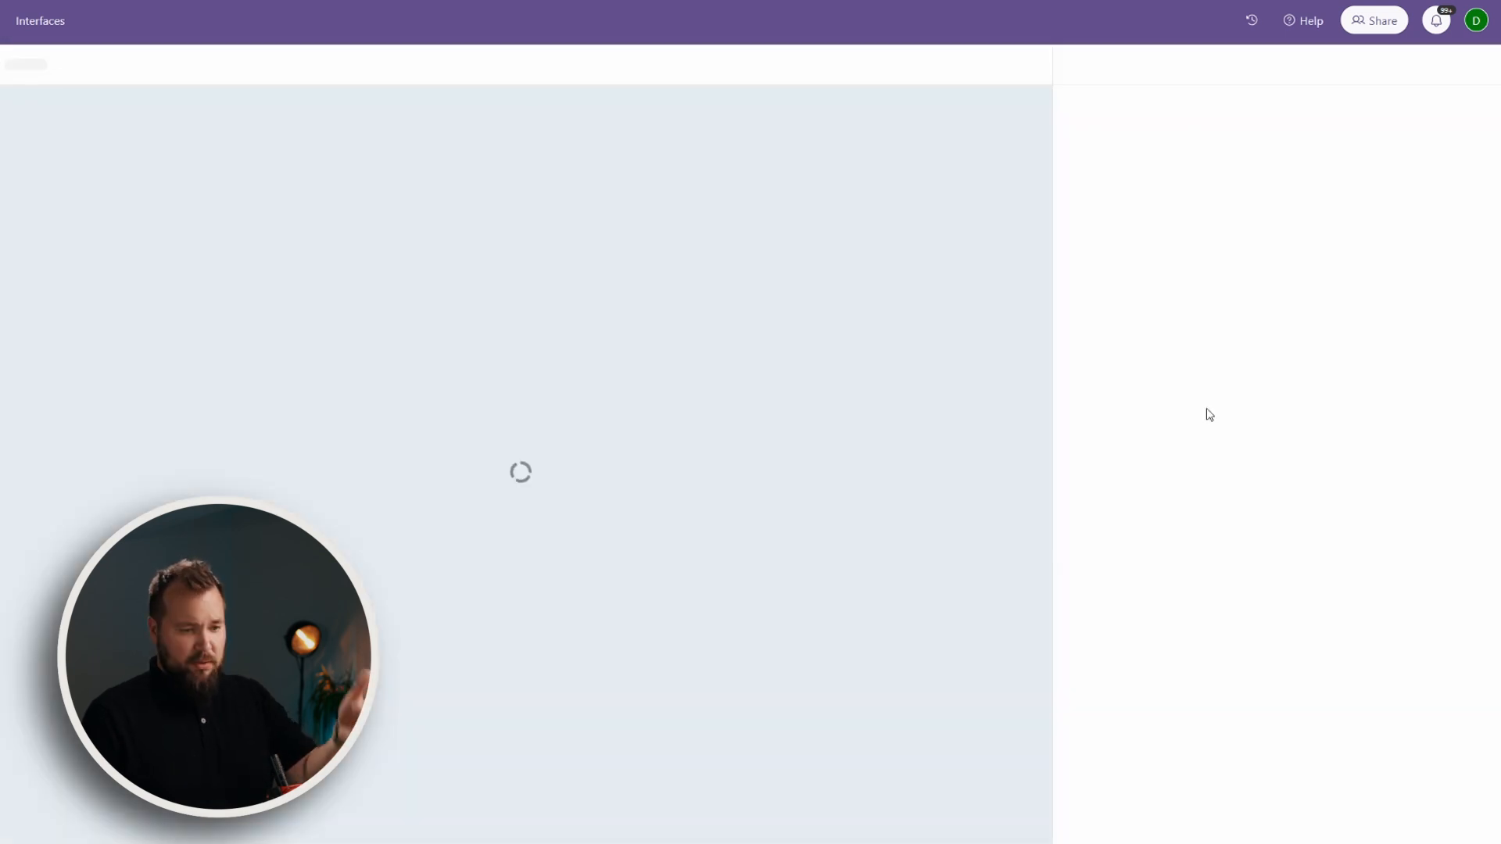
scroll(1347, 527, "down", 3)
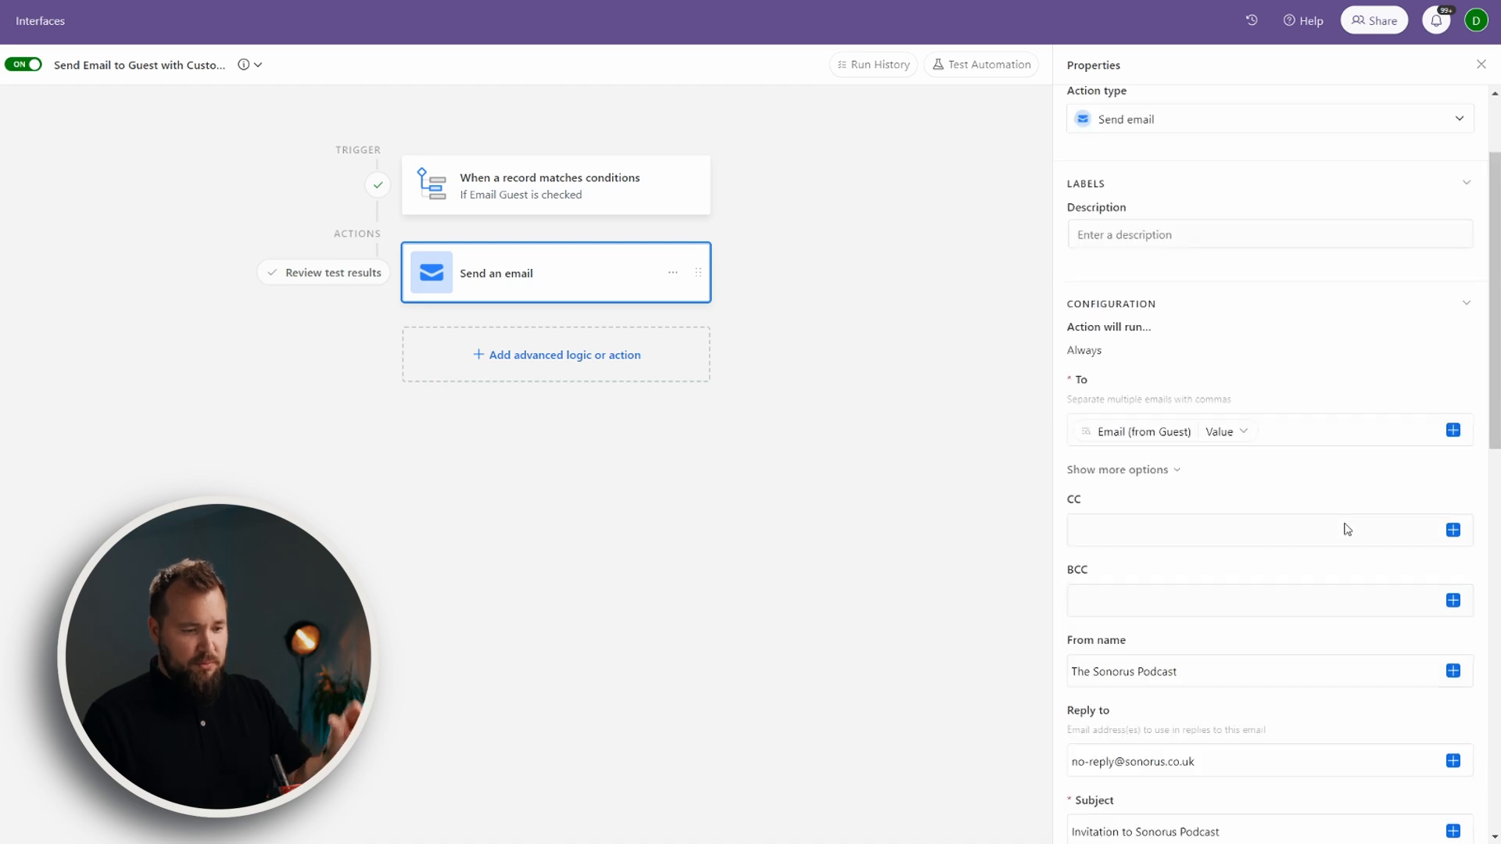
- Examine the email action's From name, Reply to and Subject settings
scroll(1347, 529, "down", 1)
left_click_drag(1190, 542, 1084, 543)
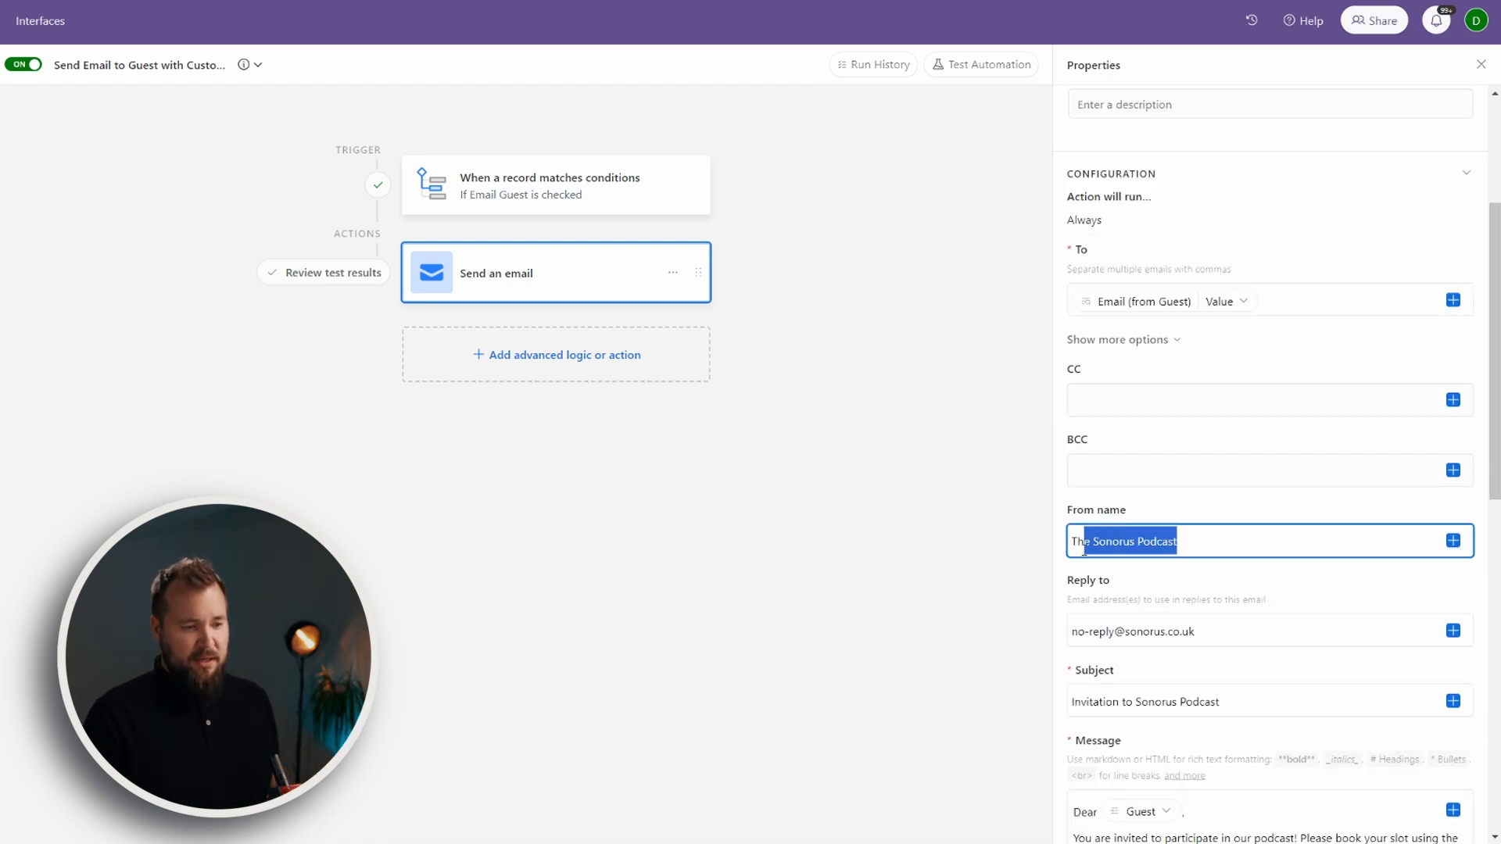
scroll(1236, 513, "down", 3)
triple_click(1143, 460)
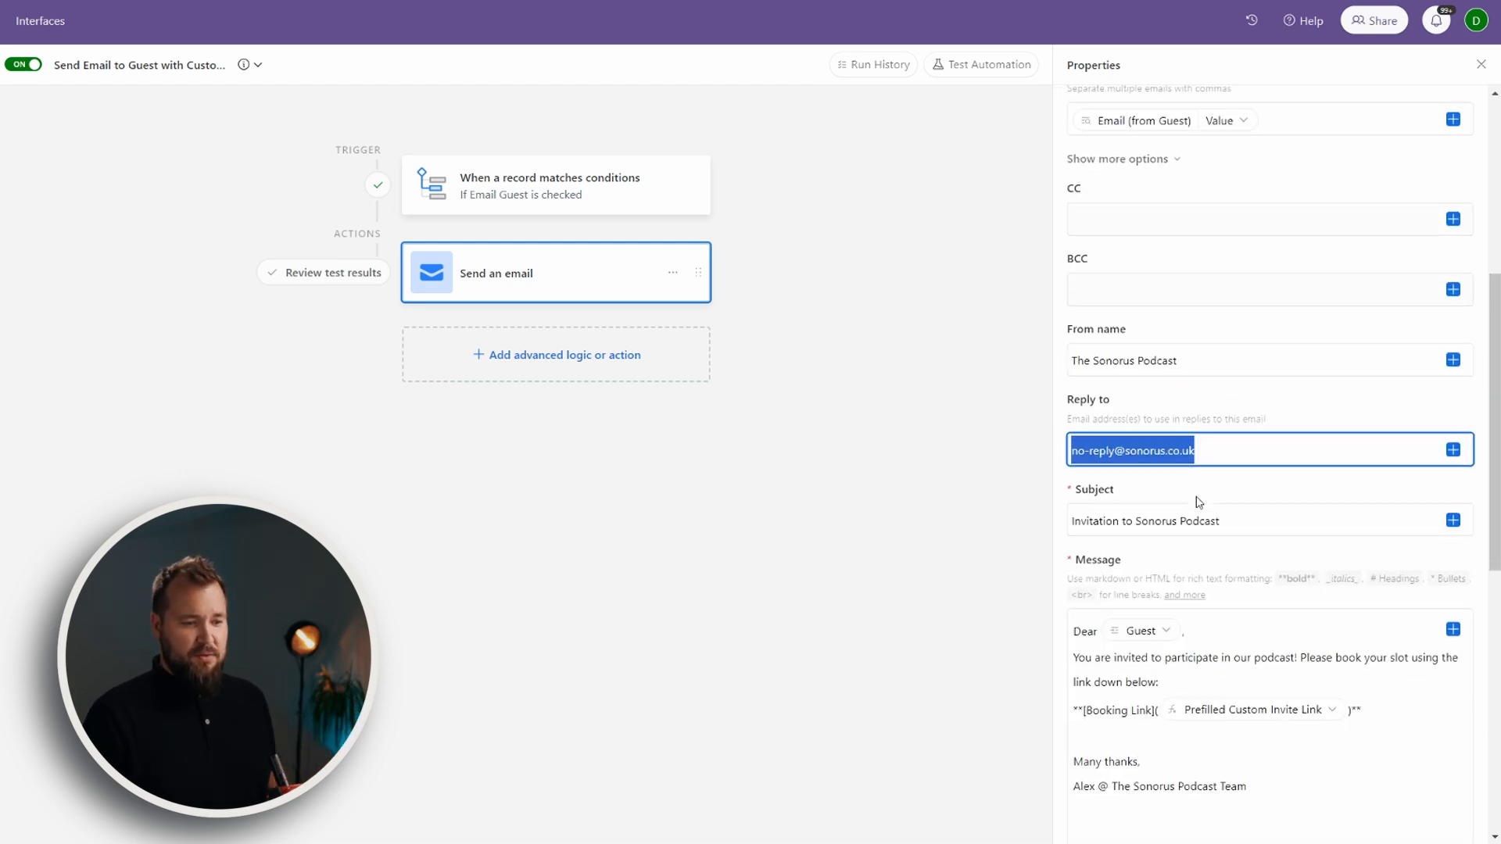
scroll(1196, 485, "down", 1)
left_click_drag(1184, 446, 1049, 453)
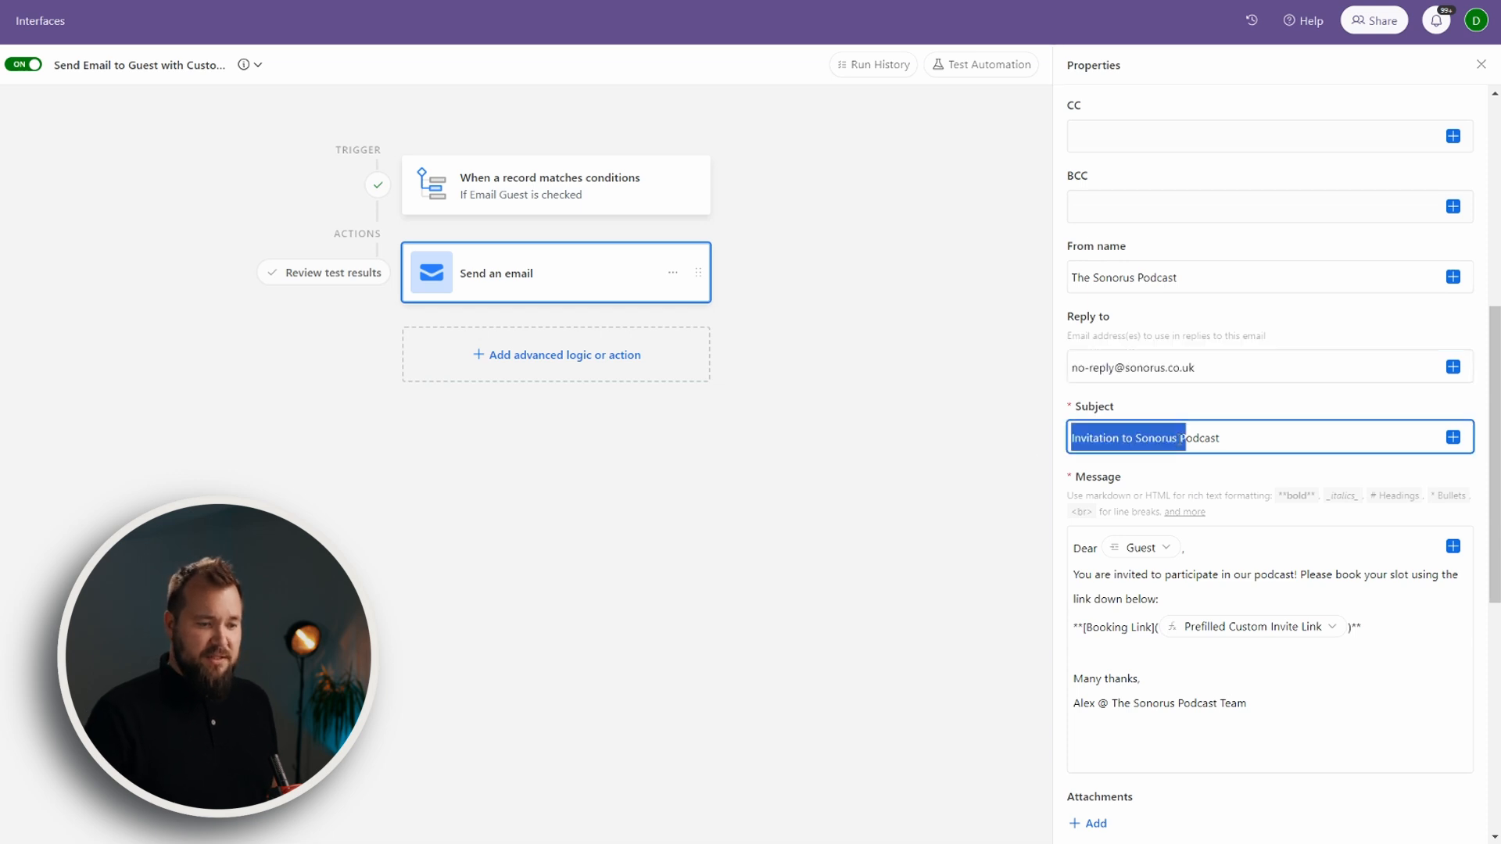
- Review the message body with its Prefilled Custom Invite Link, and open the received "Invitation to Sonorus Podcast" email in Gmail
scroll(1226, 487, "down", 2)
left_click_drag(1106, 399, 1204, 400)
left_click(1225, 403)
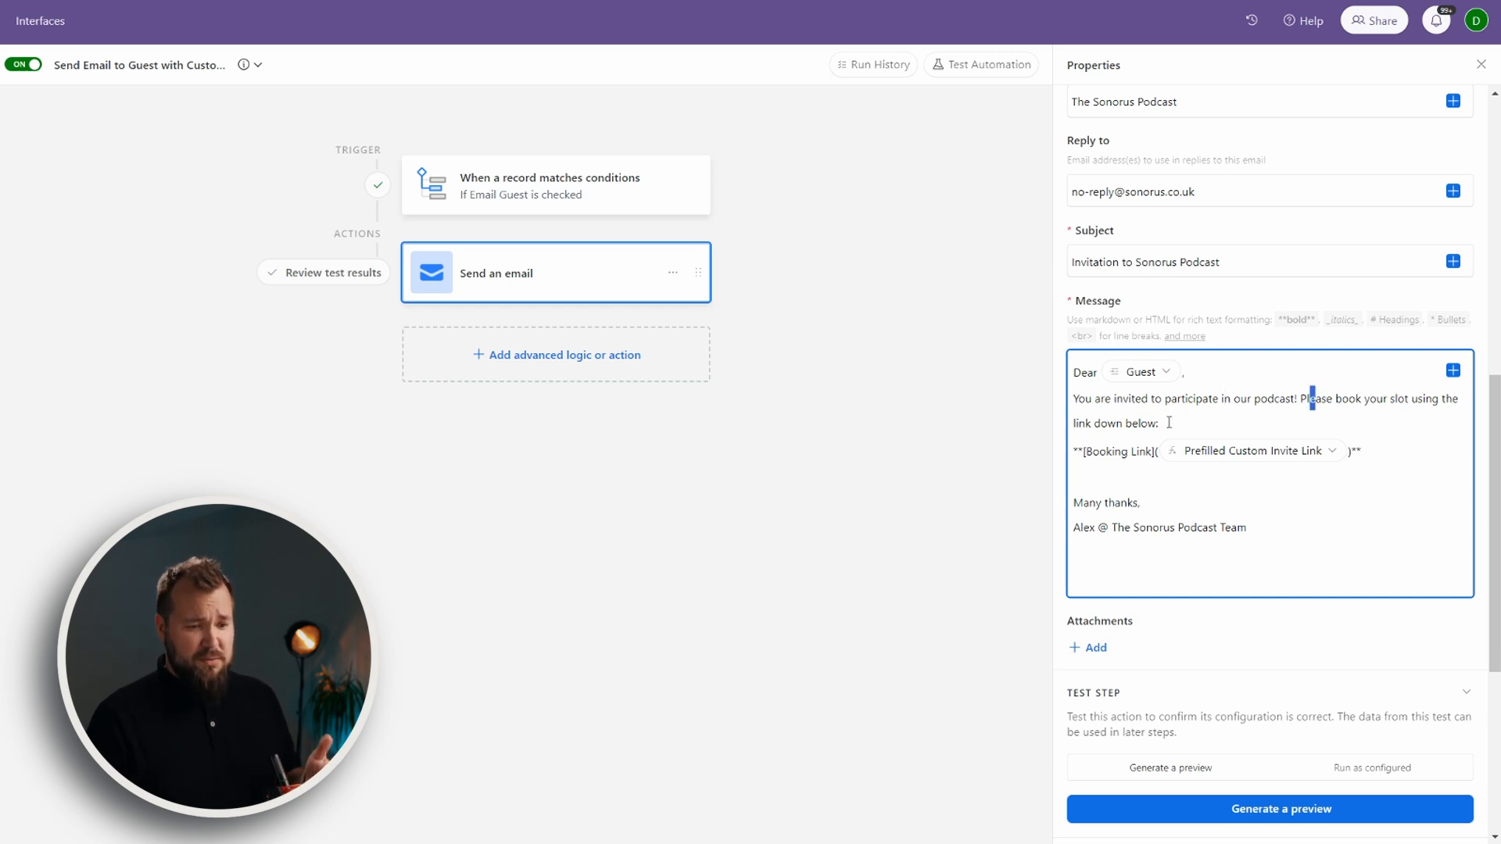
left_click_drag(1179, 495, 1200, 520)
left_click(1231, 528)
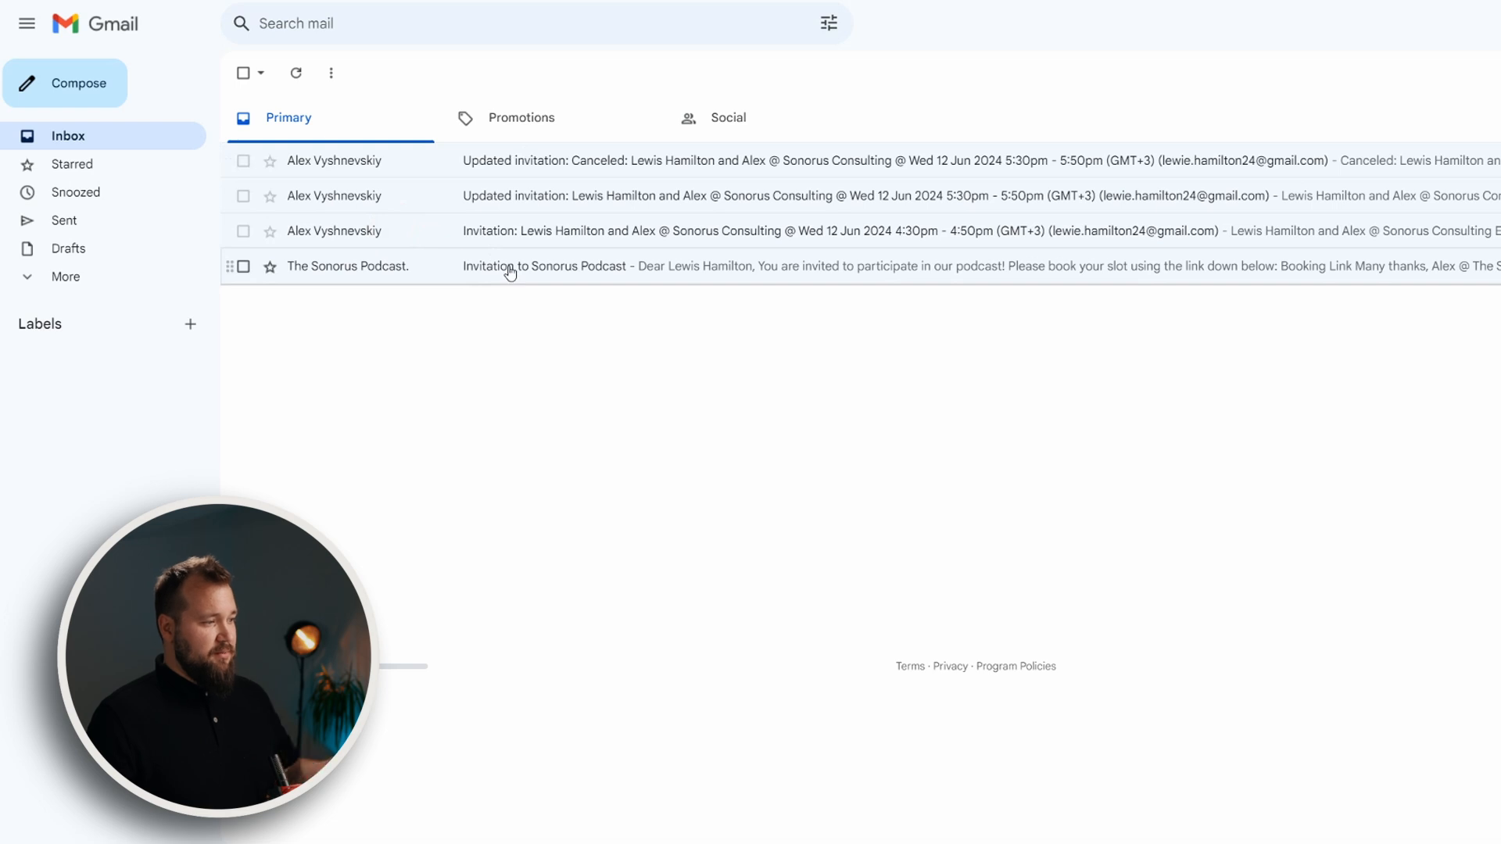
left_click(511, 271)
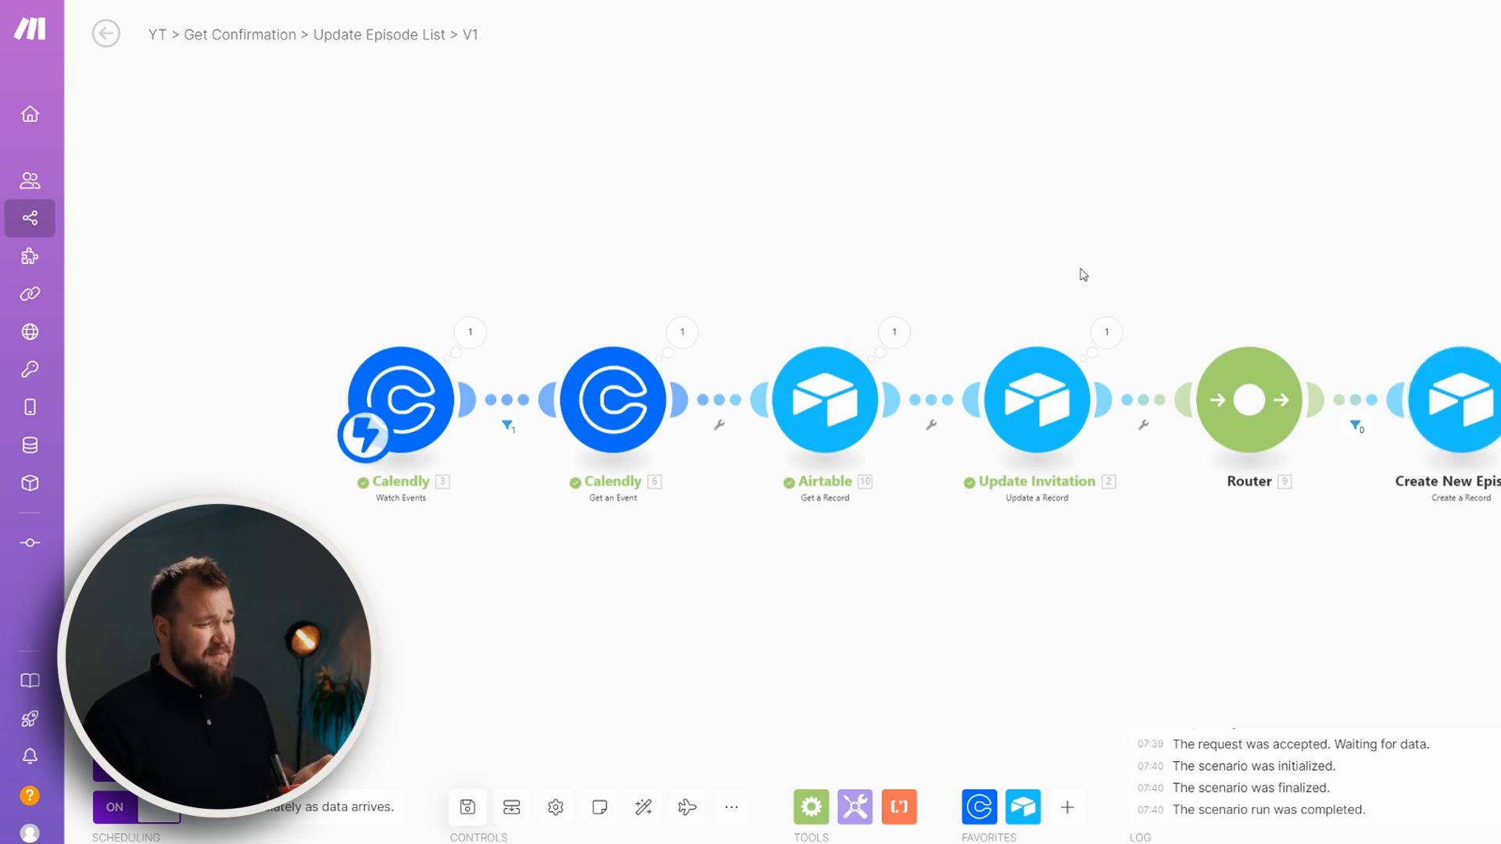
left_click(415, 393)
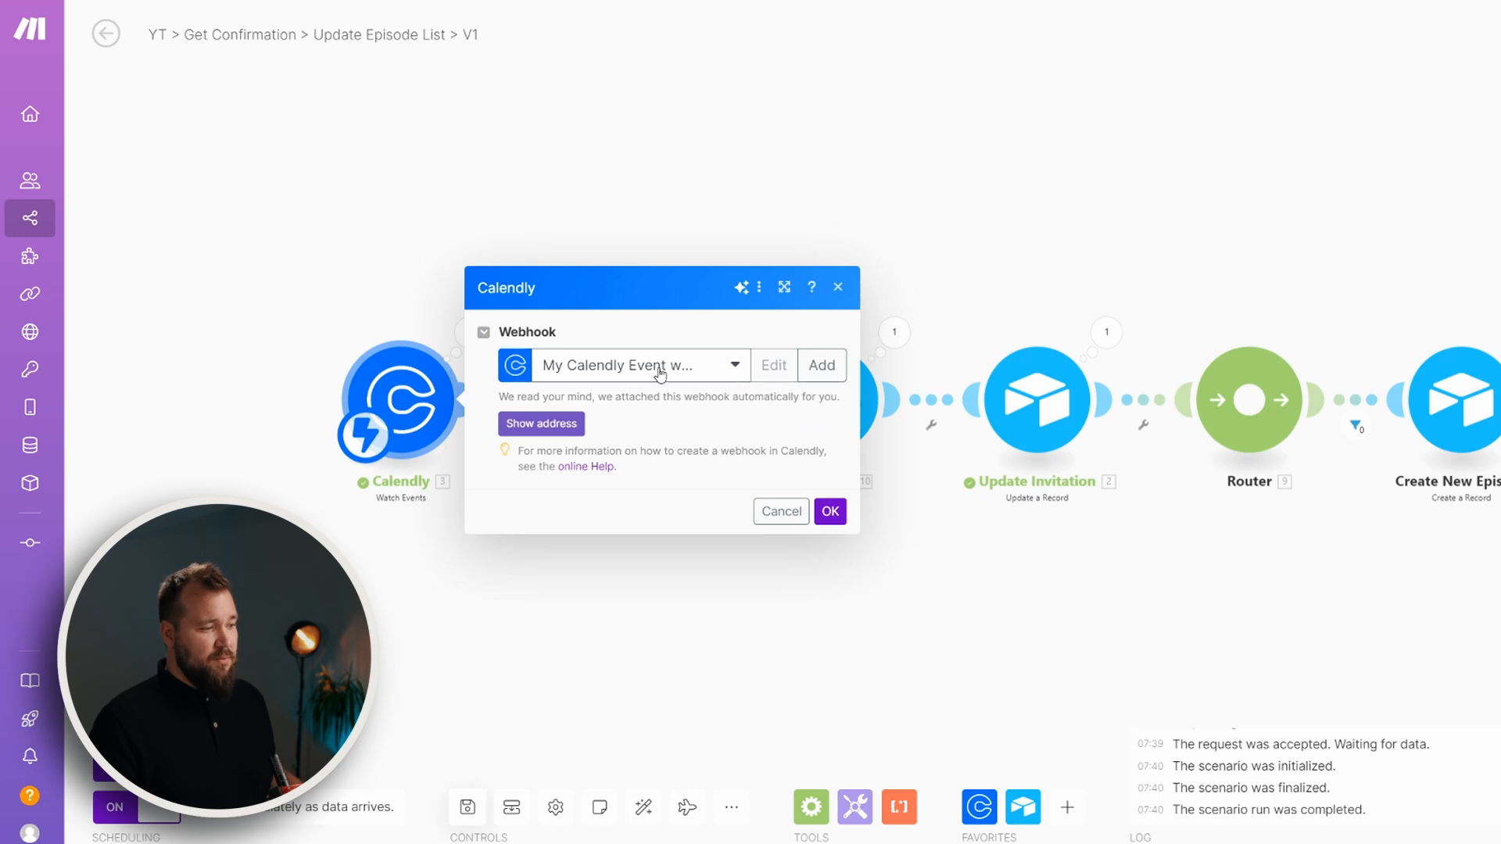
left_click(829, 372)
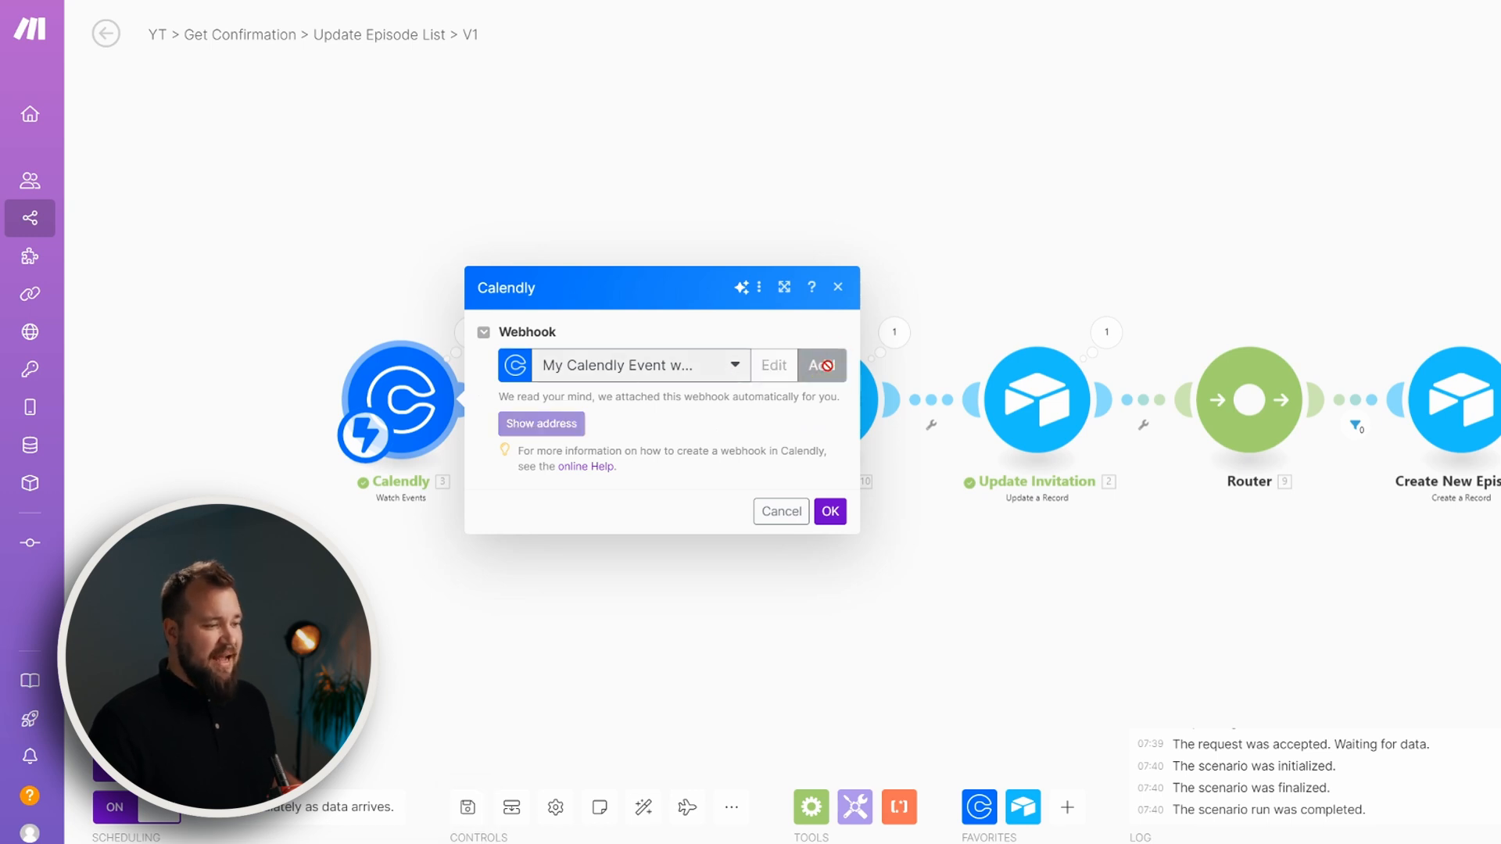
left_click(997, 184)
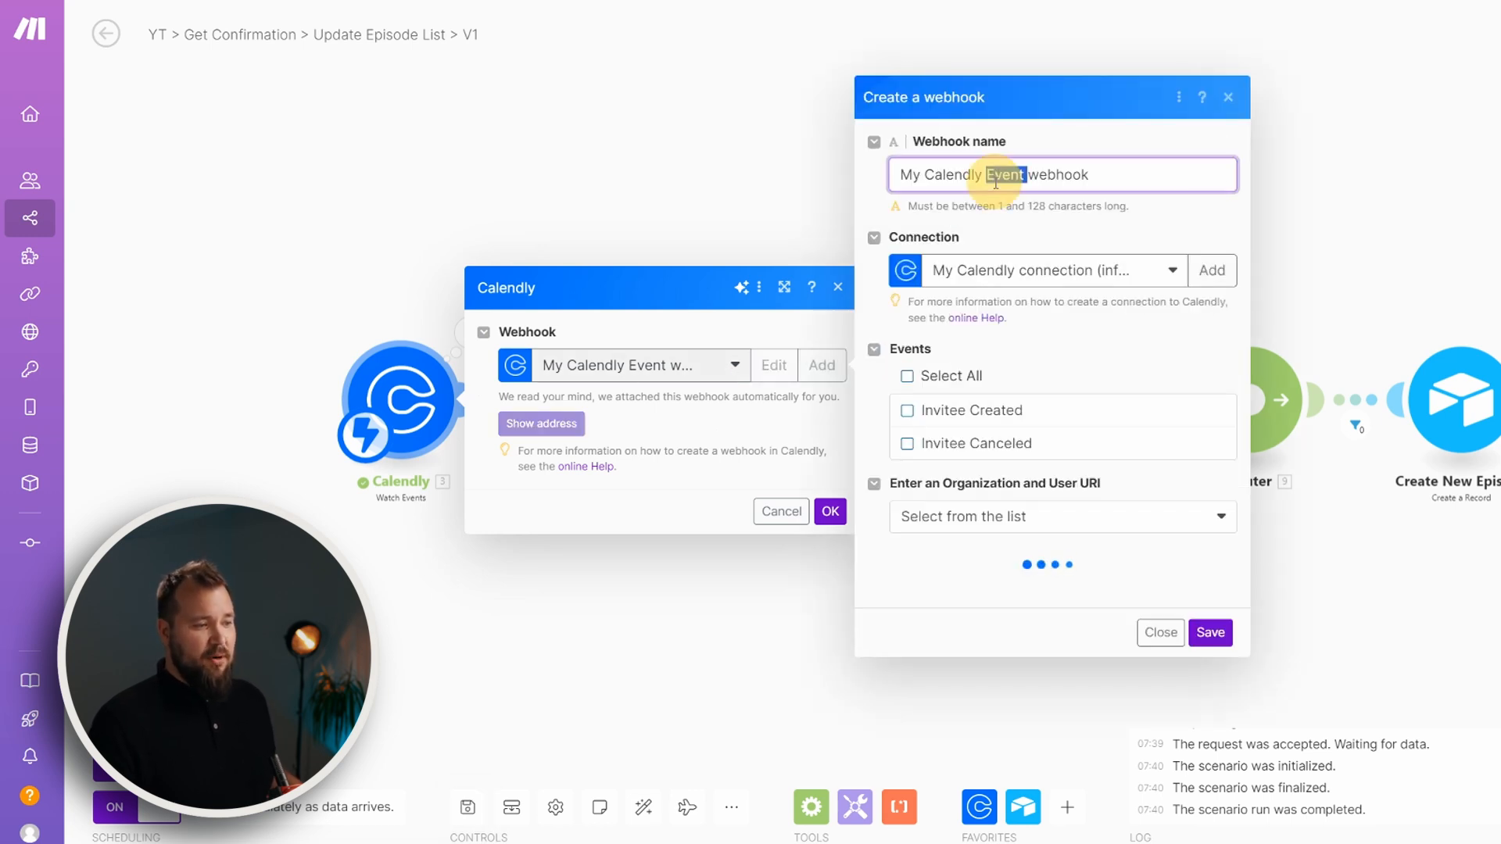
left_click(1074, 225)
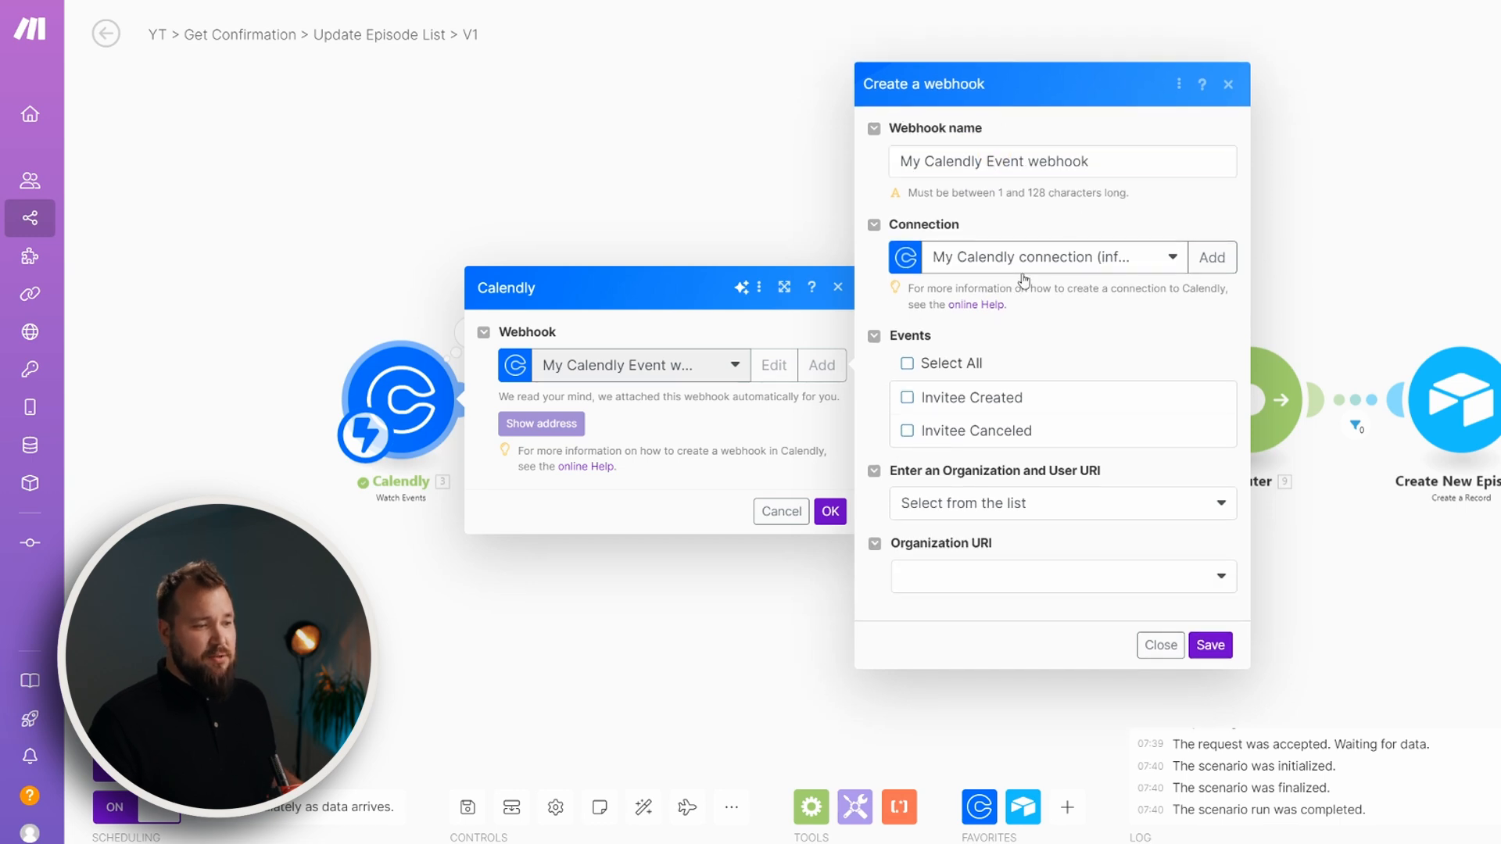
left_click(908, 365)
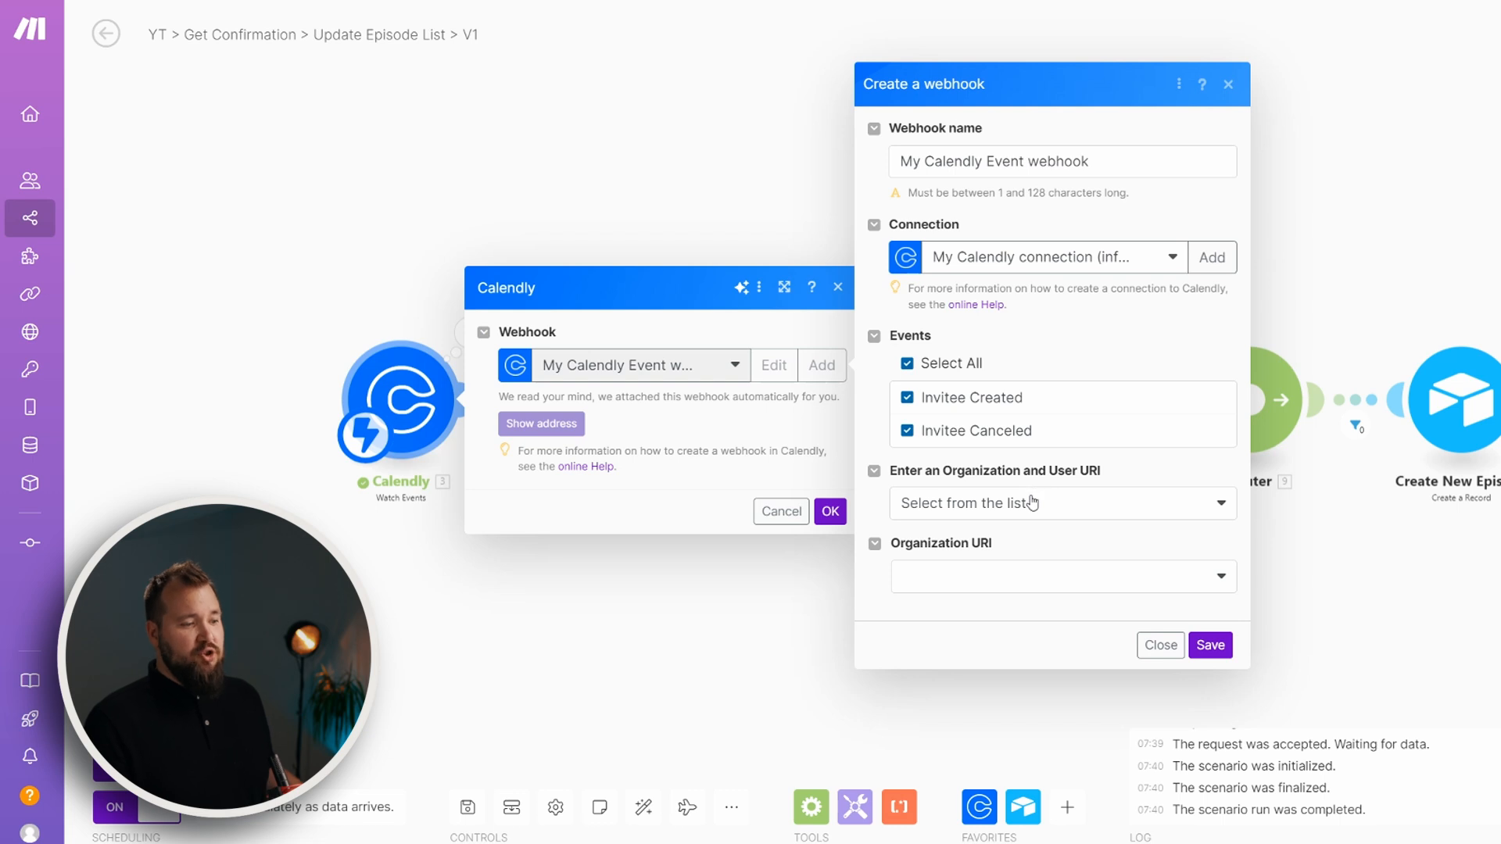
left_click(1032, 579)
left_click(1040, 609)
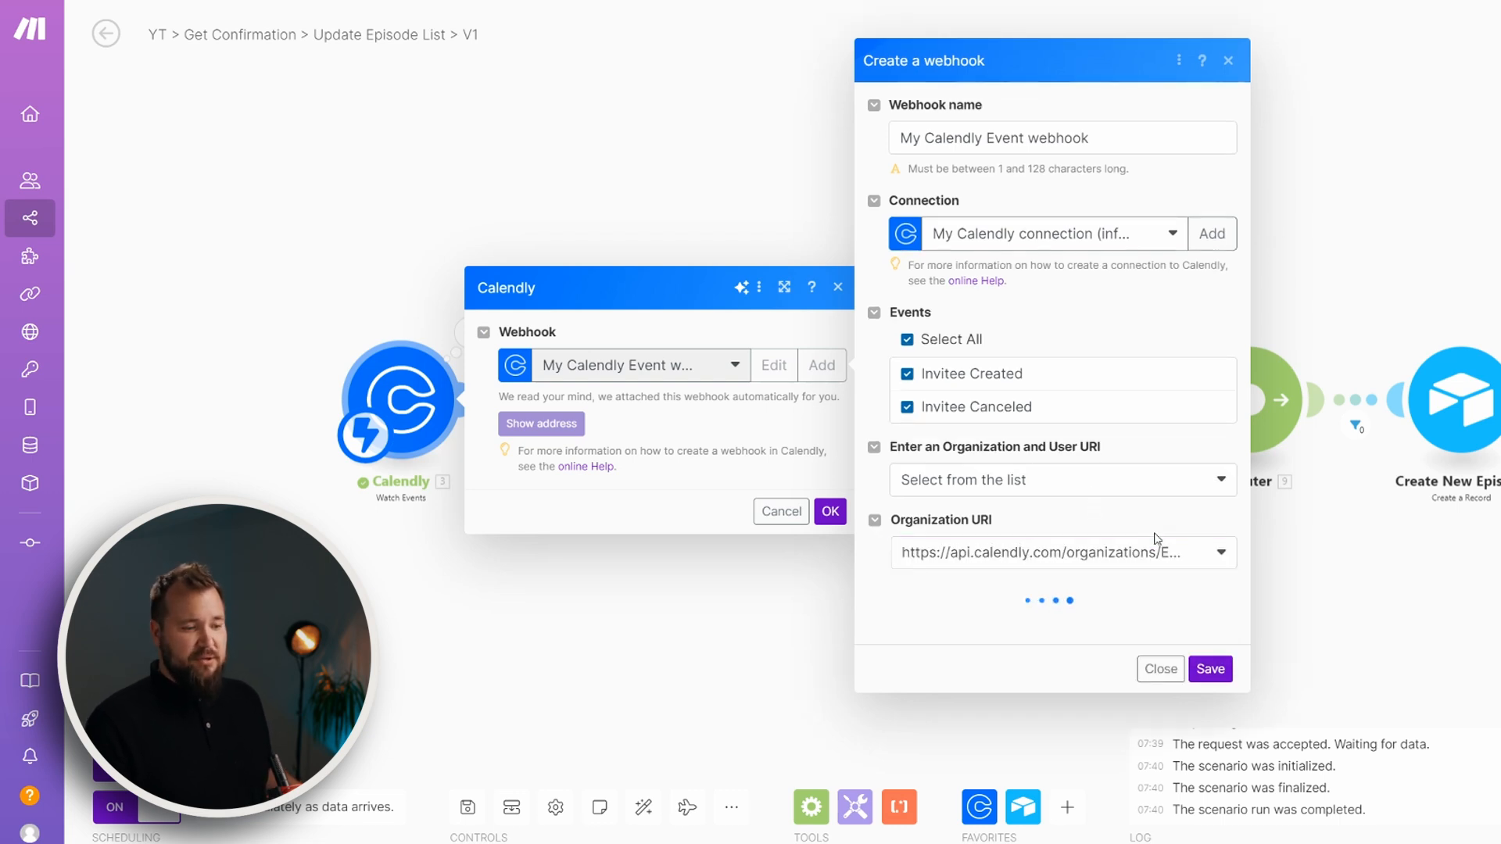
left_click(1210, 683)
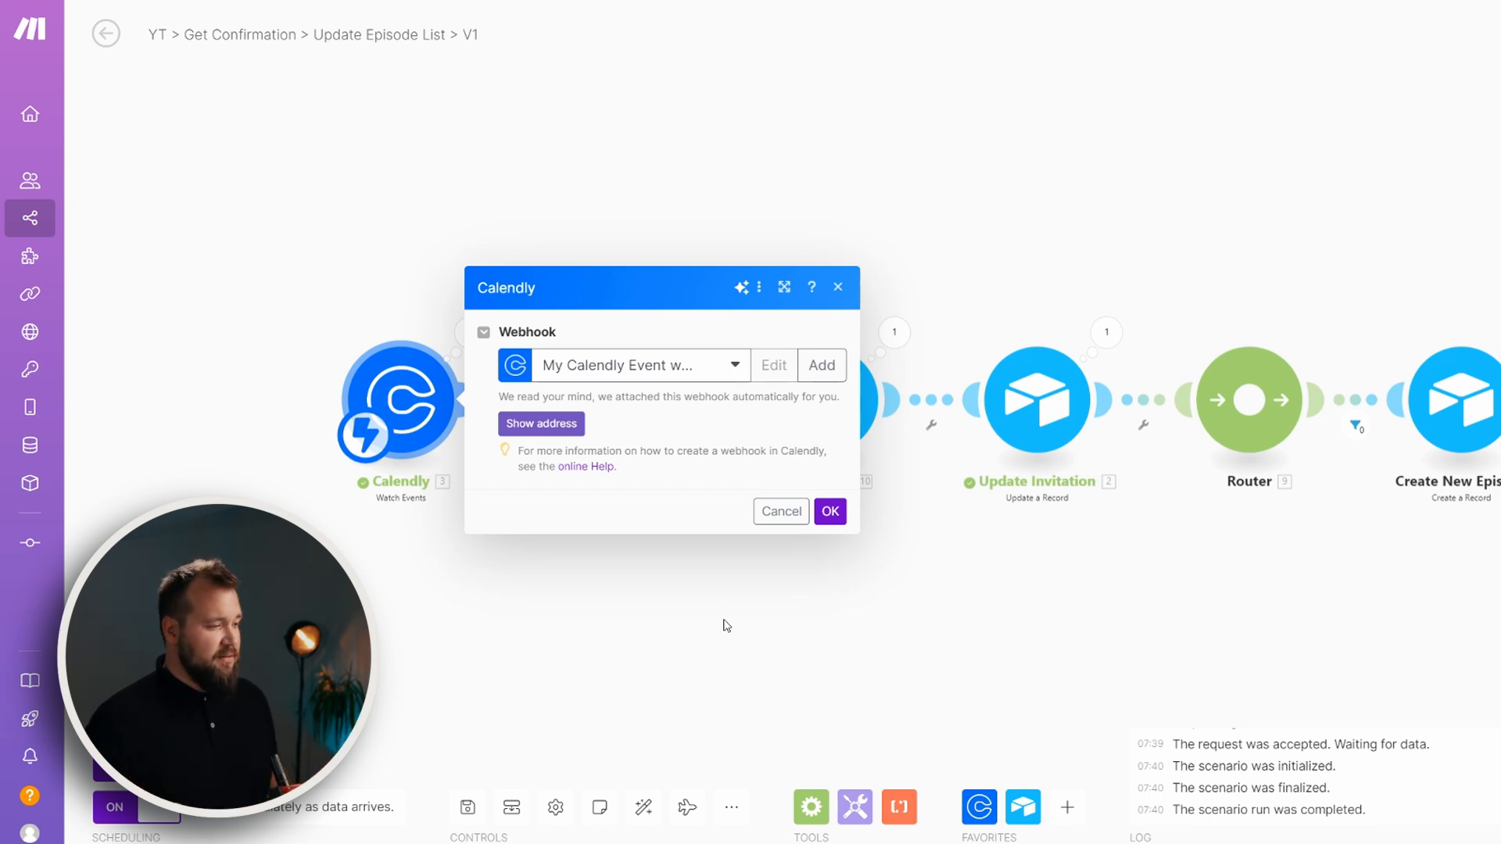
left_click(830, 511)
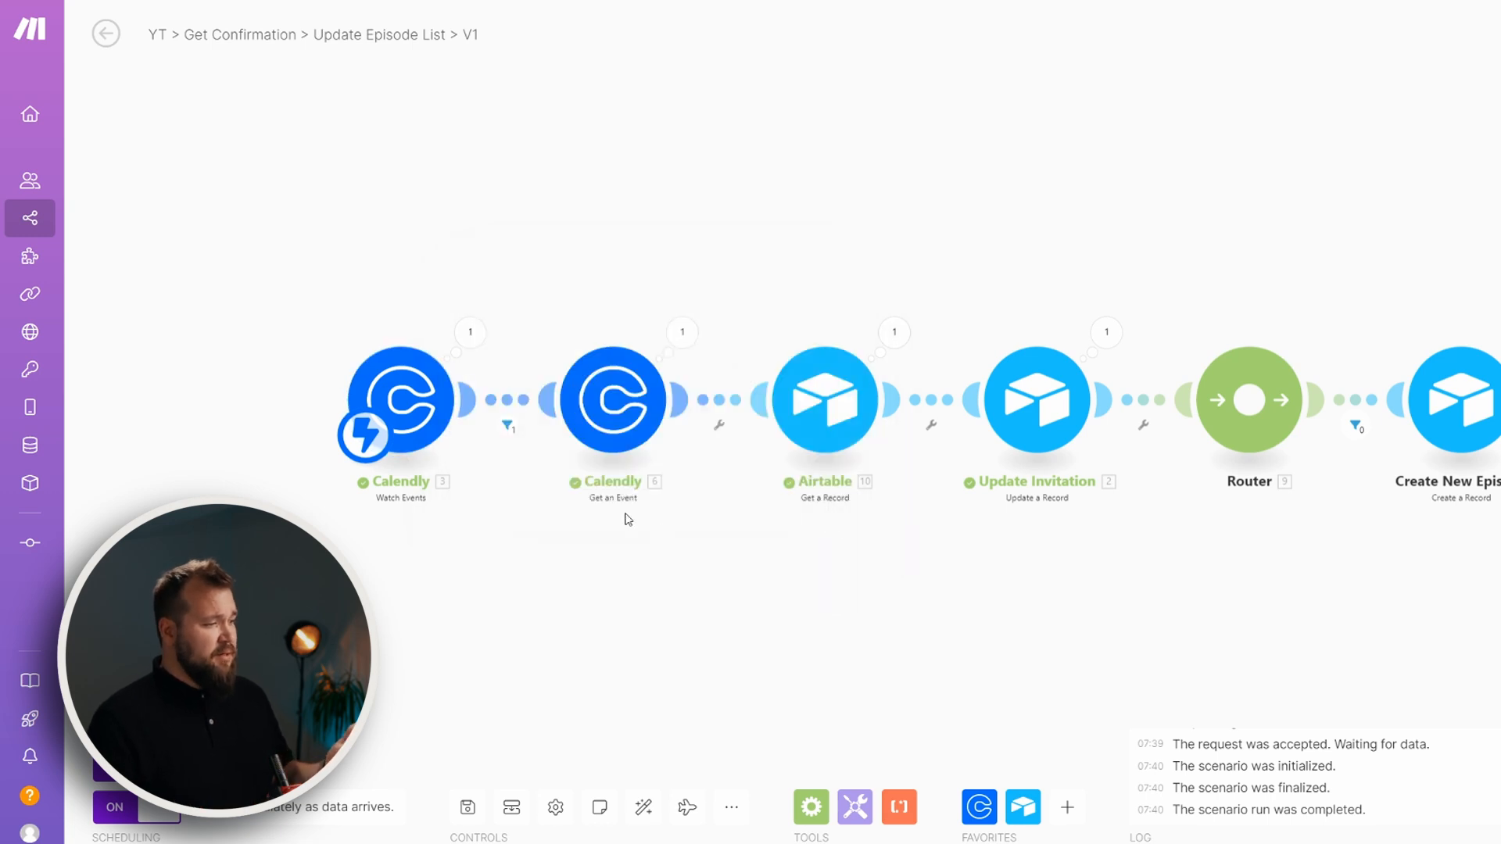
- Inspect the filter after Watch Events that requires Tracking: Utm Term to exist, compare the available Calendly tracking data, and close it
left_click(524, 406)
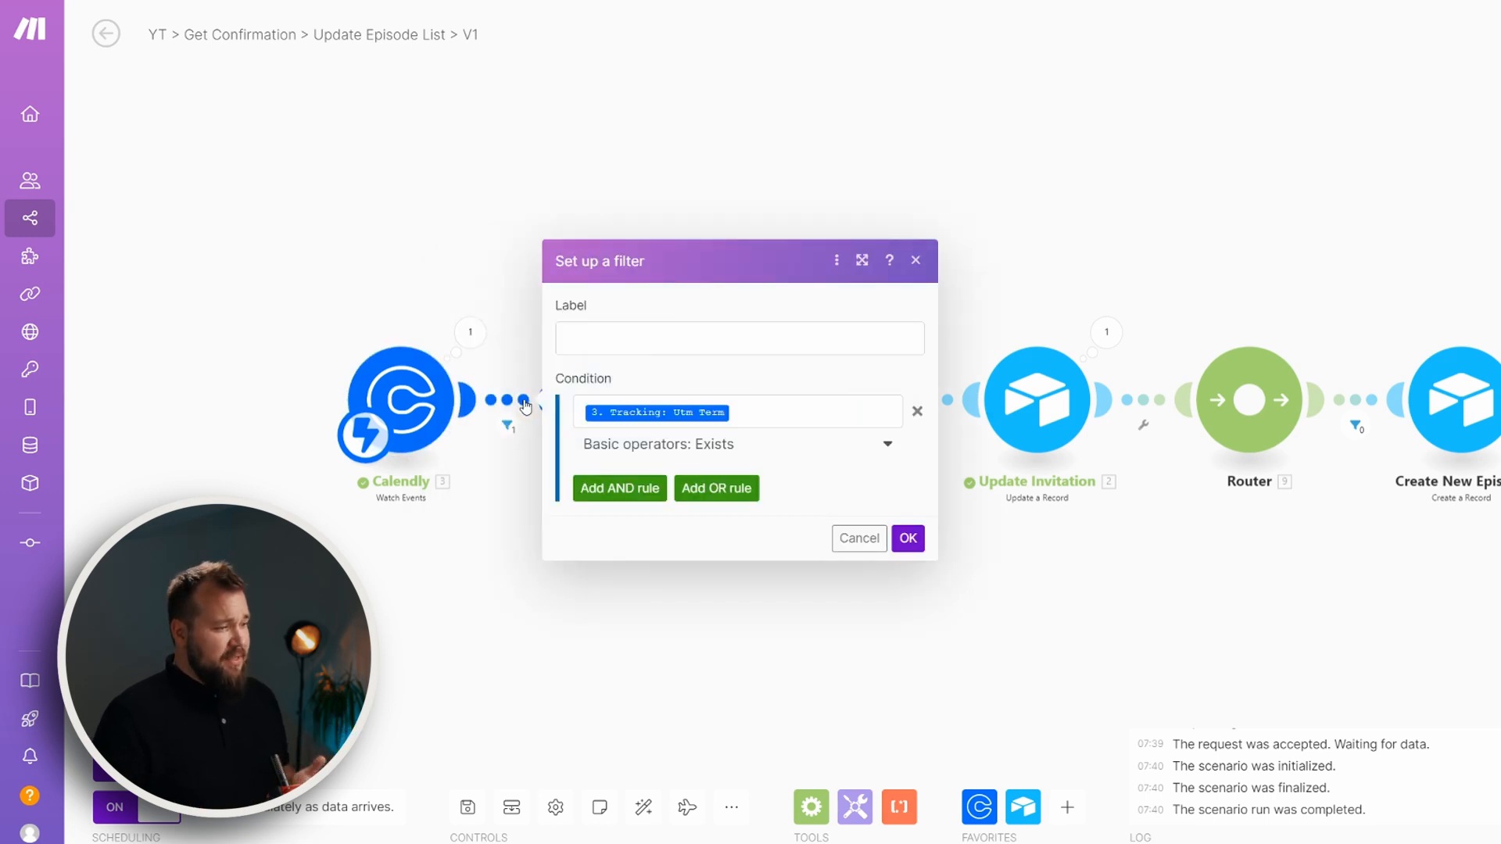
left_click(780, 403)
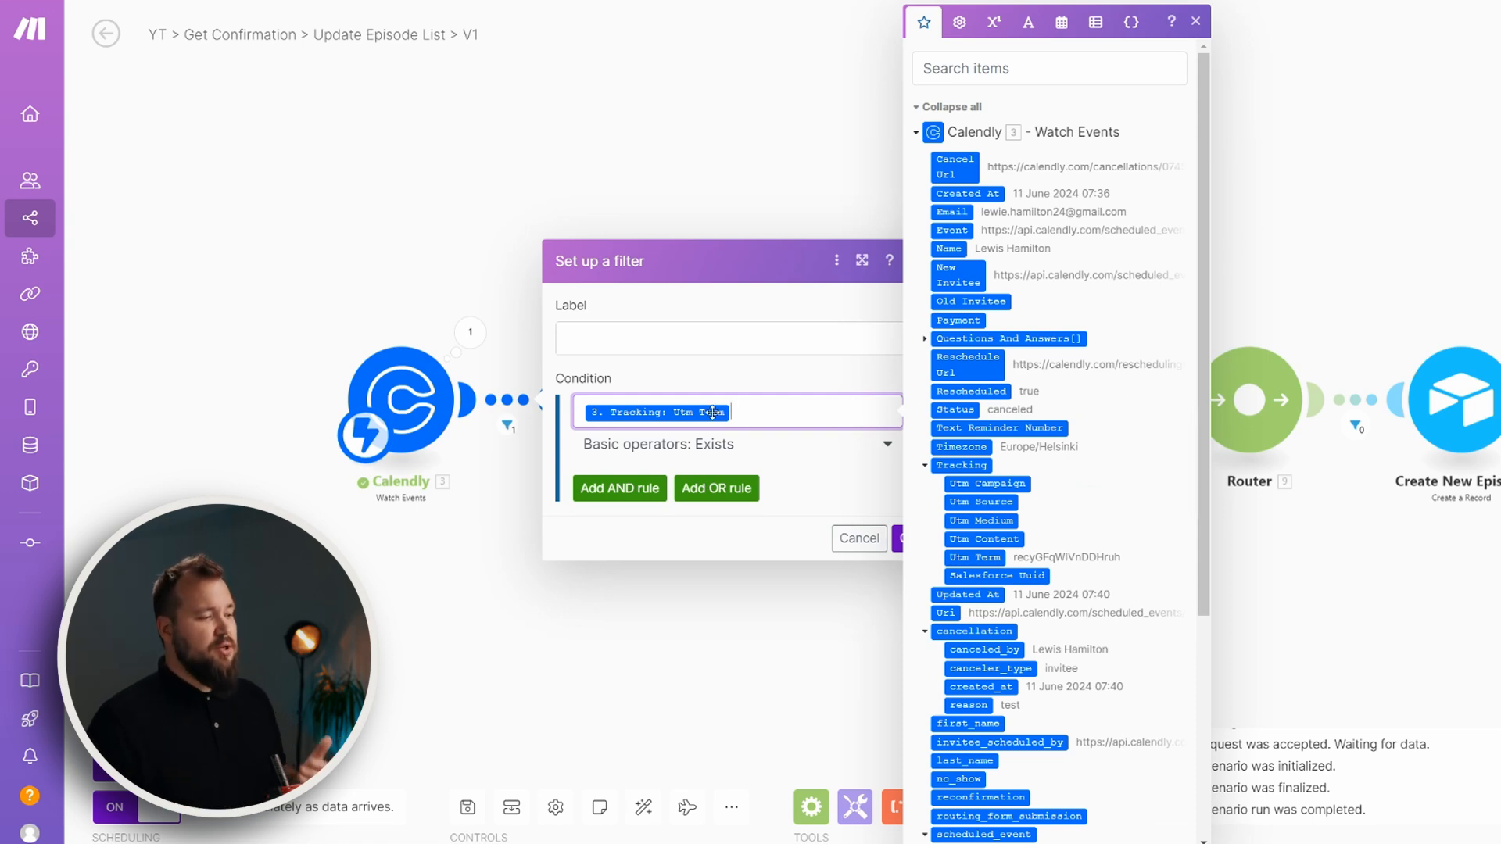
scroll(1054, 528, "down", 4)
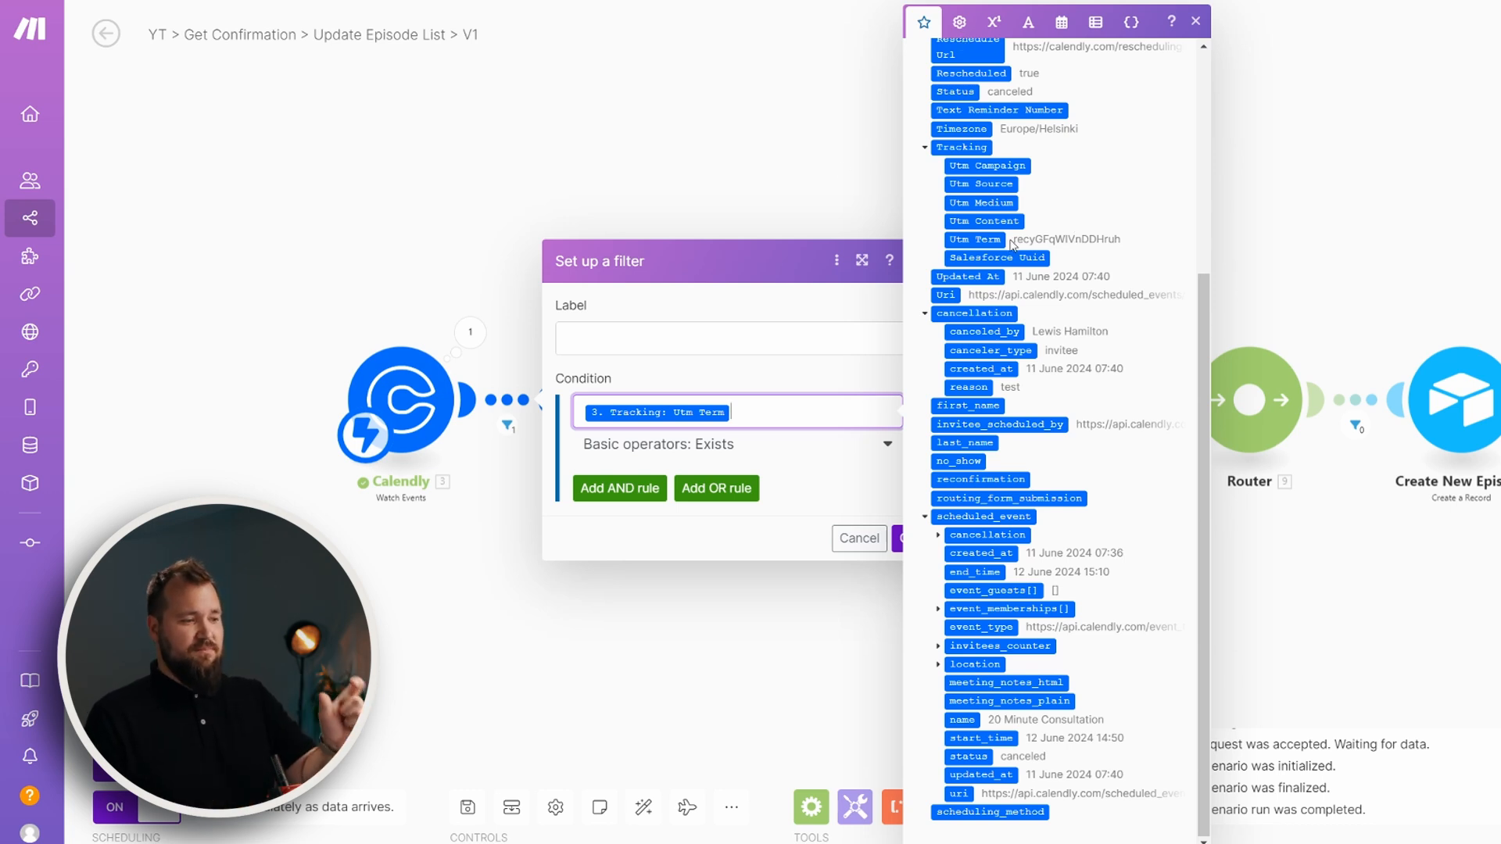
left_click(728, 167)
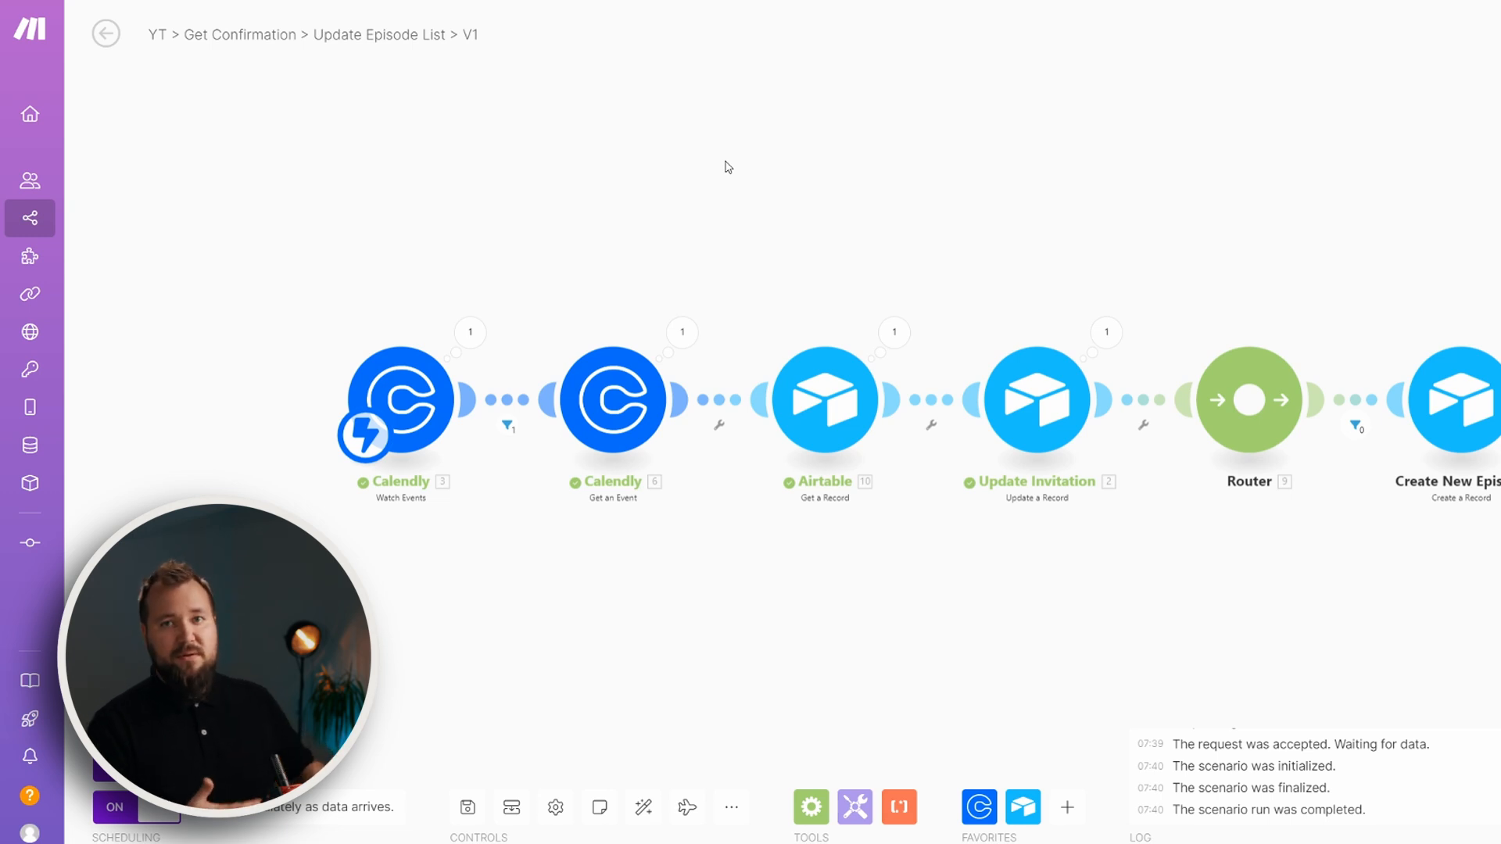
- Open the Calendly Get an Event module, inspect its Event mapping from the Watch Events data, and close it
left_click(592, 398)
left_click(879, 458)
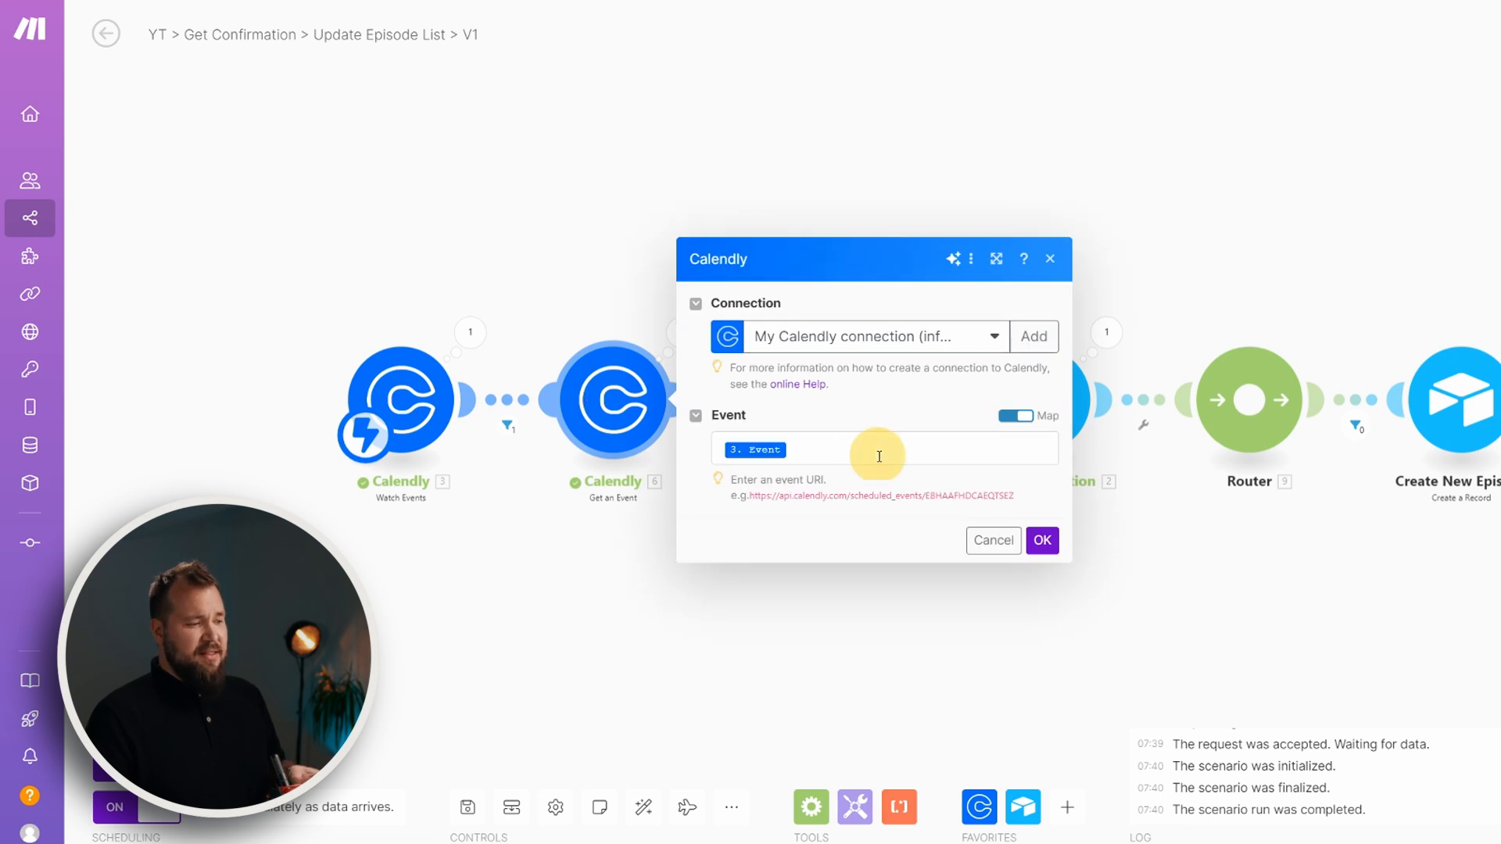
key("Escape")
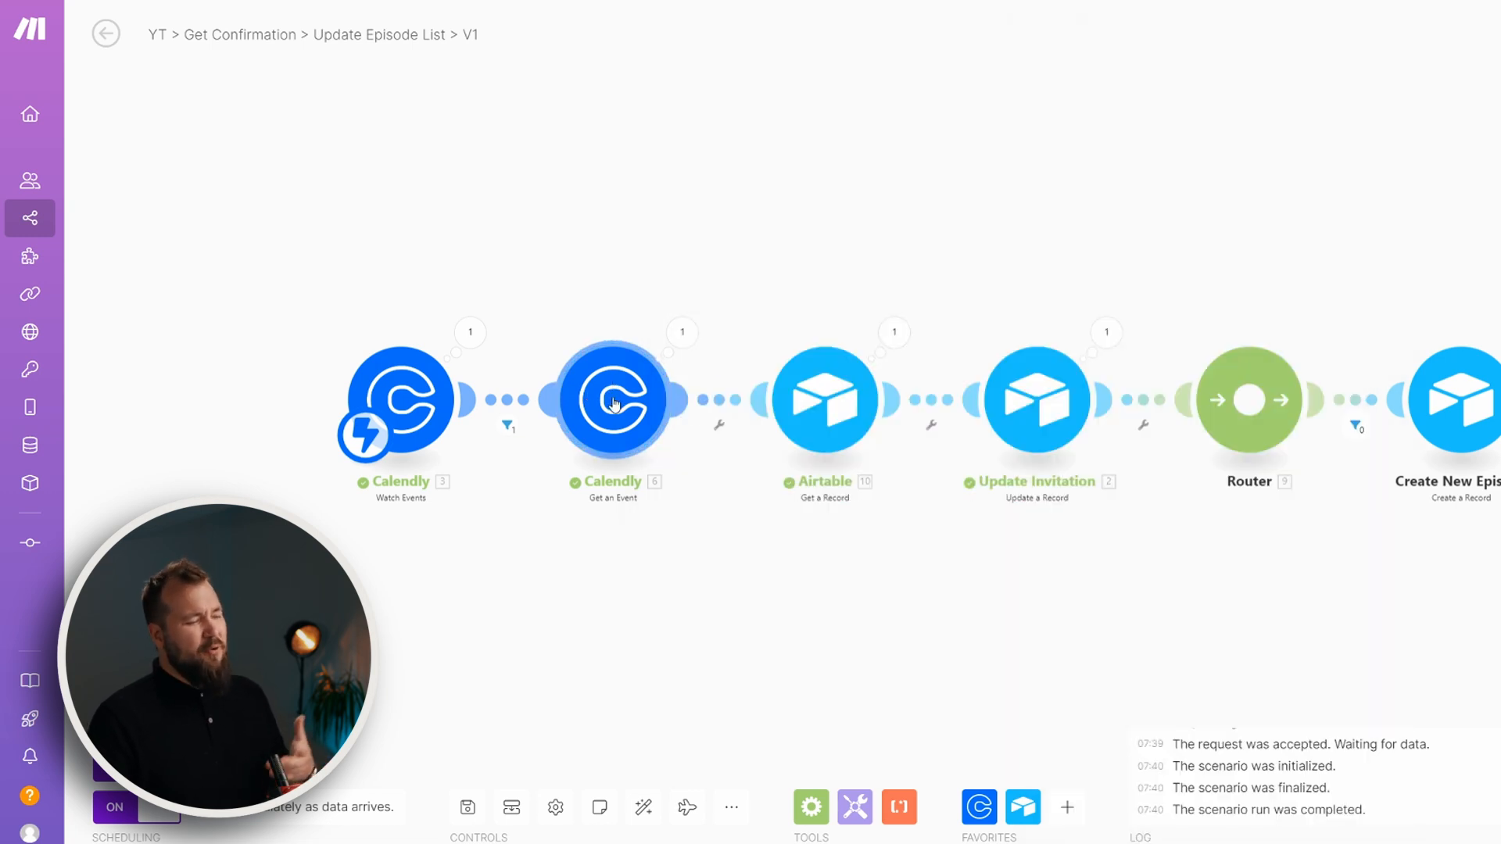
left_click(639, 405)
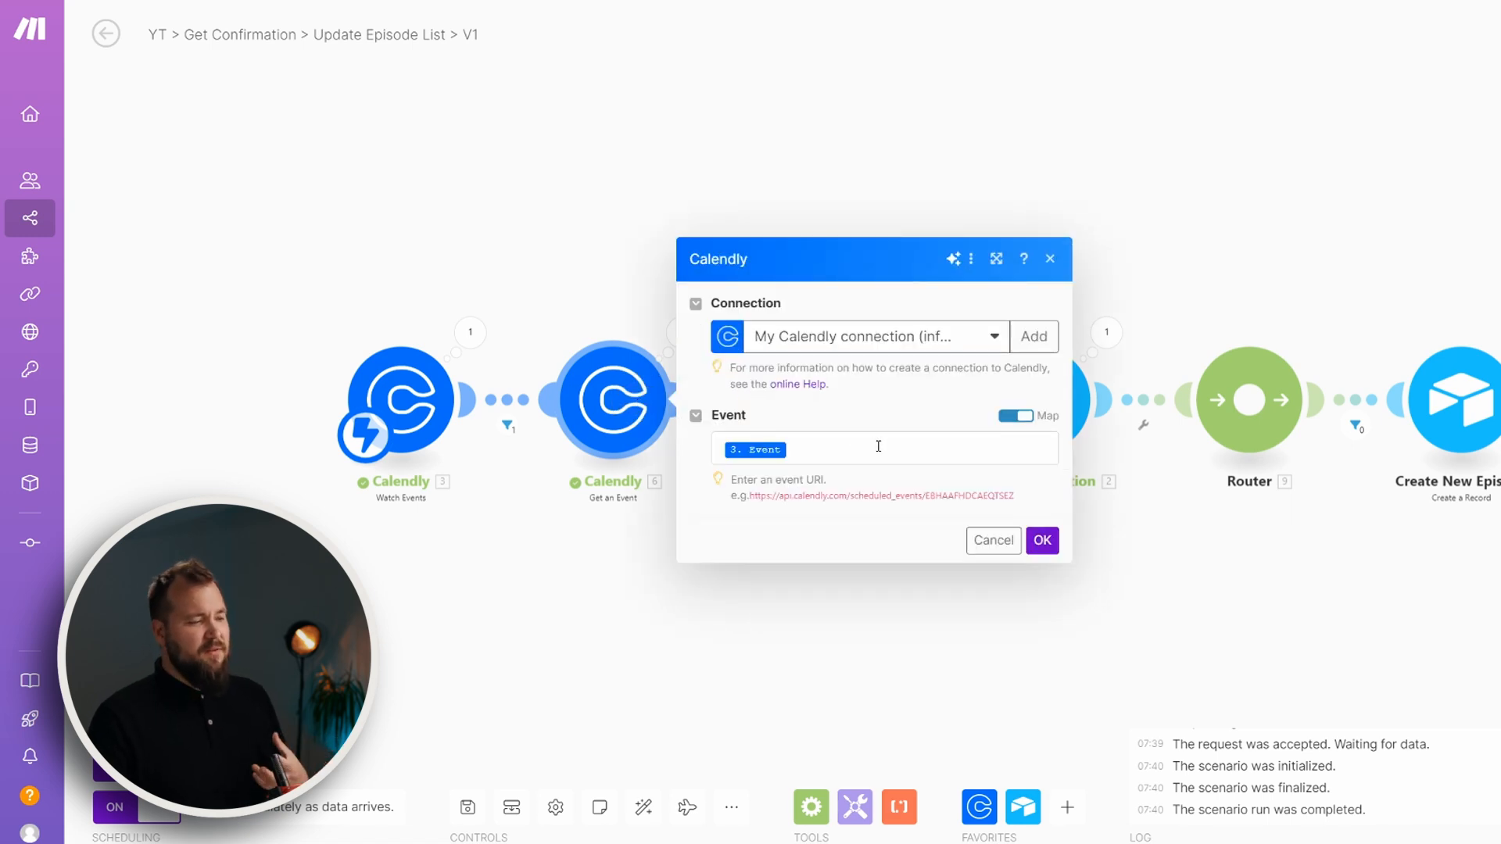
left_click(878, 446)
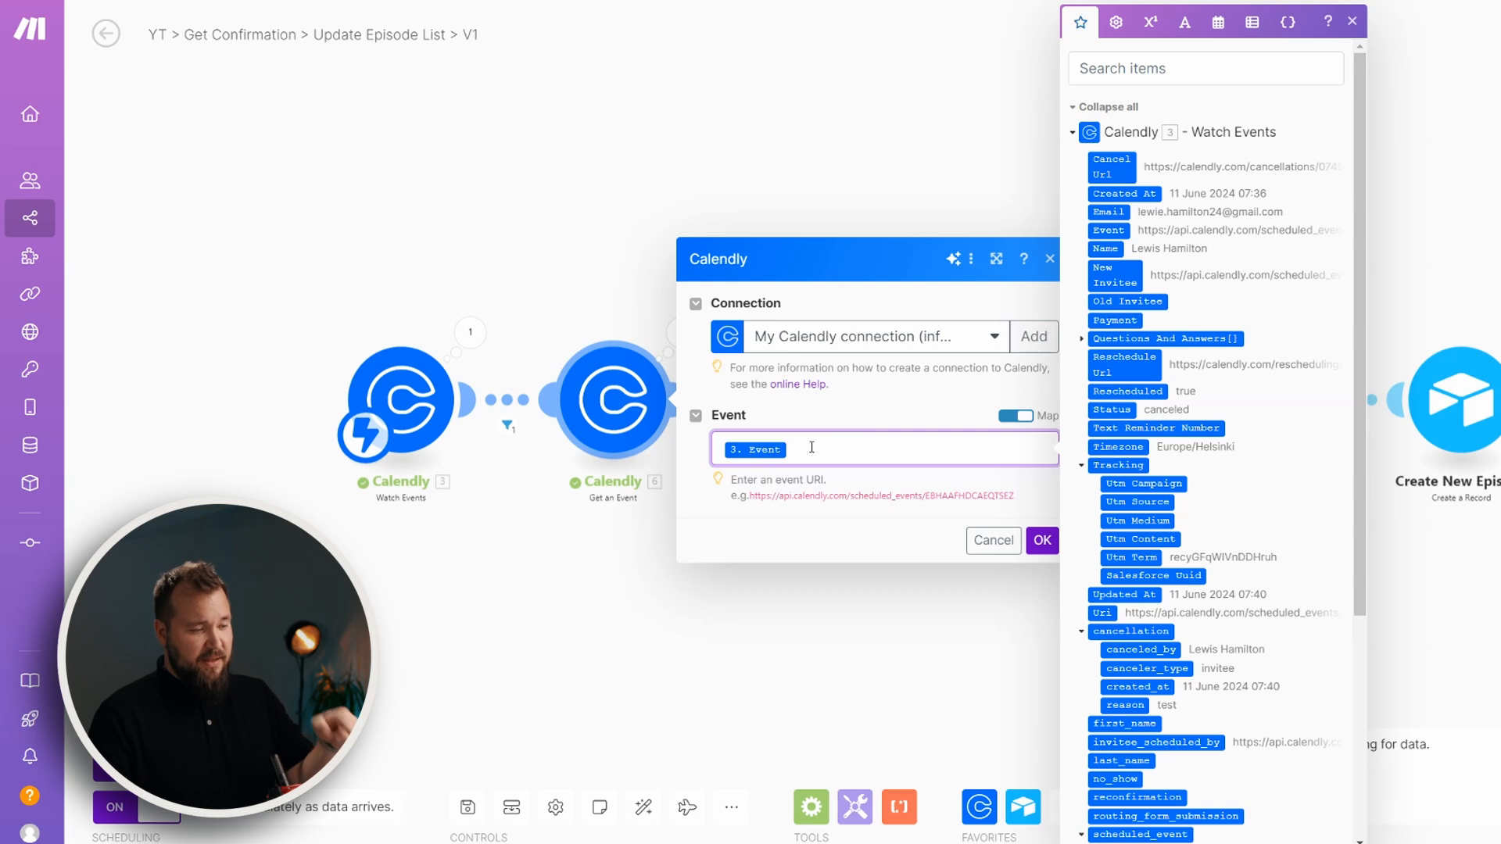
left_click(605, 583)
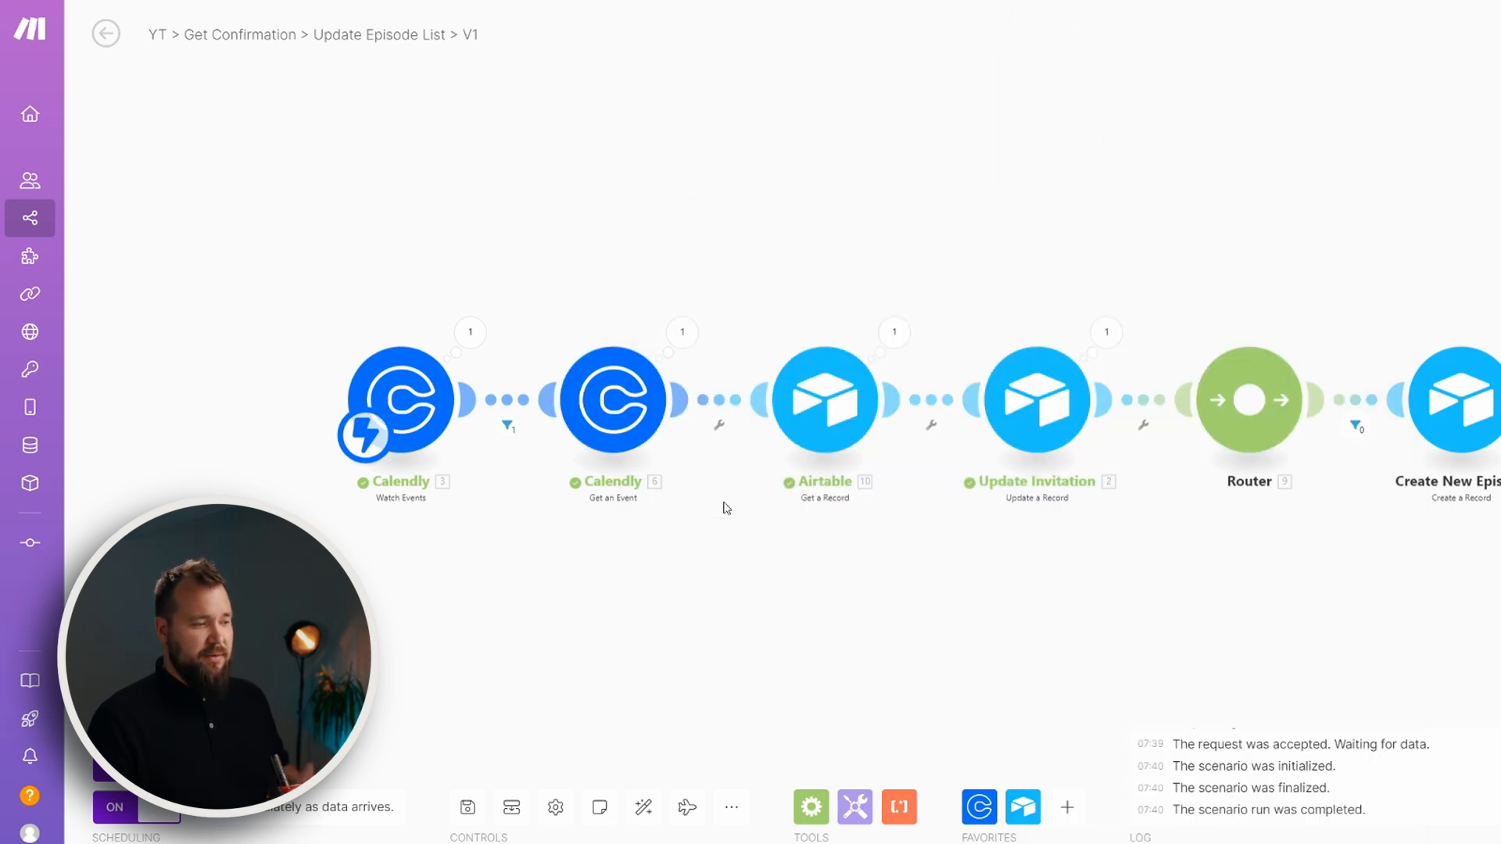
- Inspect the Airtable Get a Record module's Podcast V1 base, Invitations table and Utm Term record ID mapping, and accept its settings
left_click(832, 393)
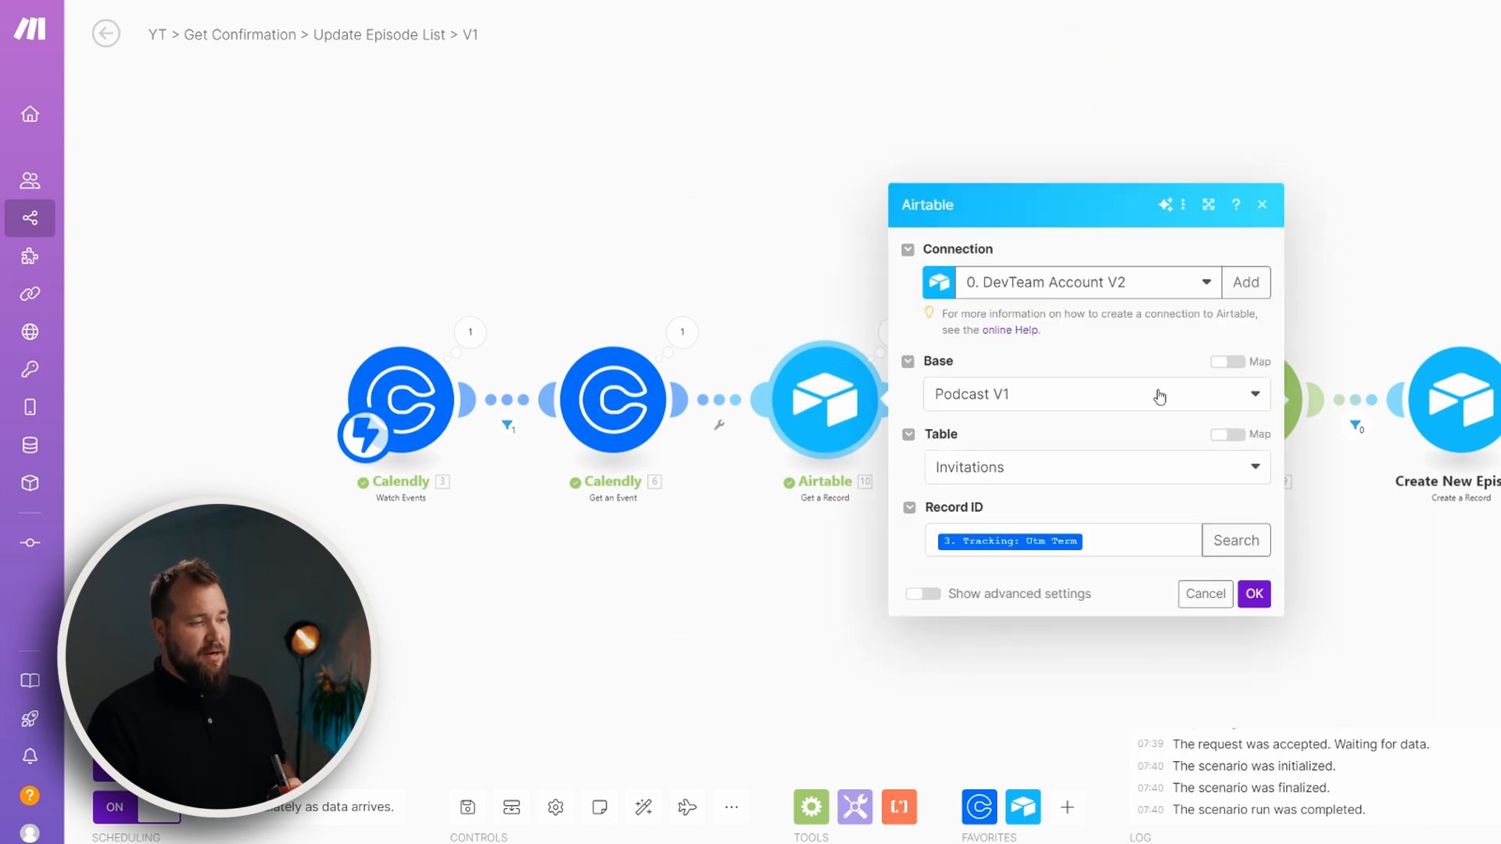
left_click(1118, 547)
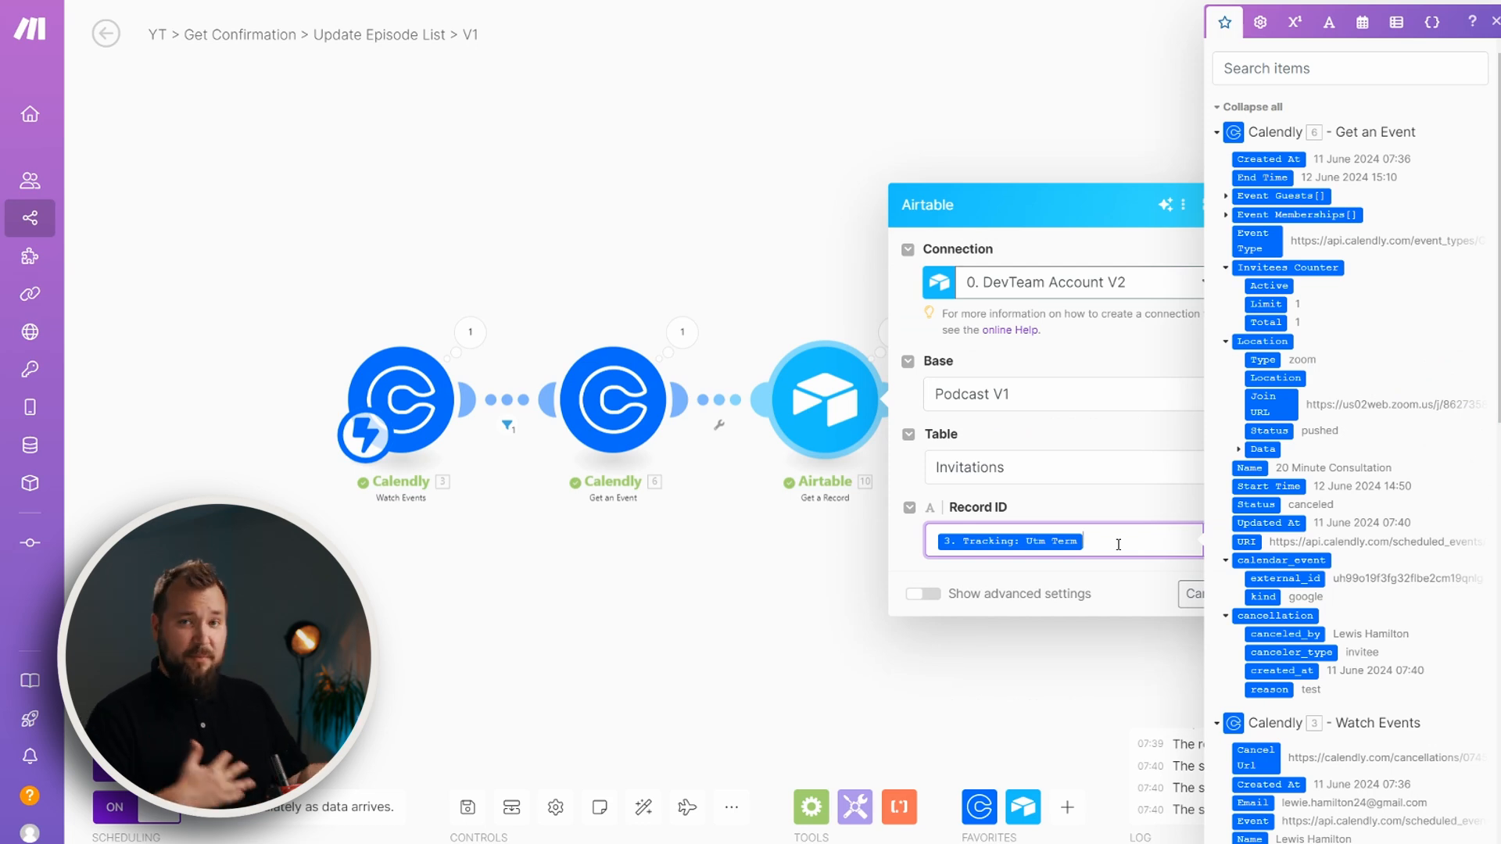
left_click(1128, 509)
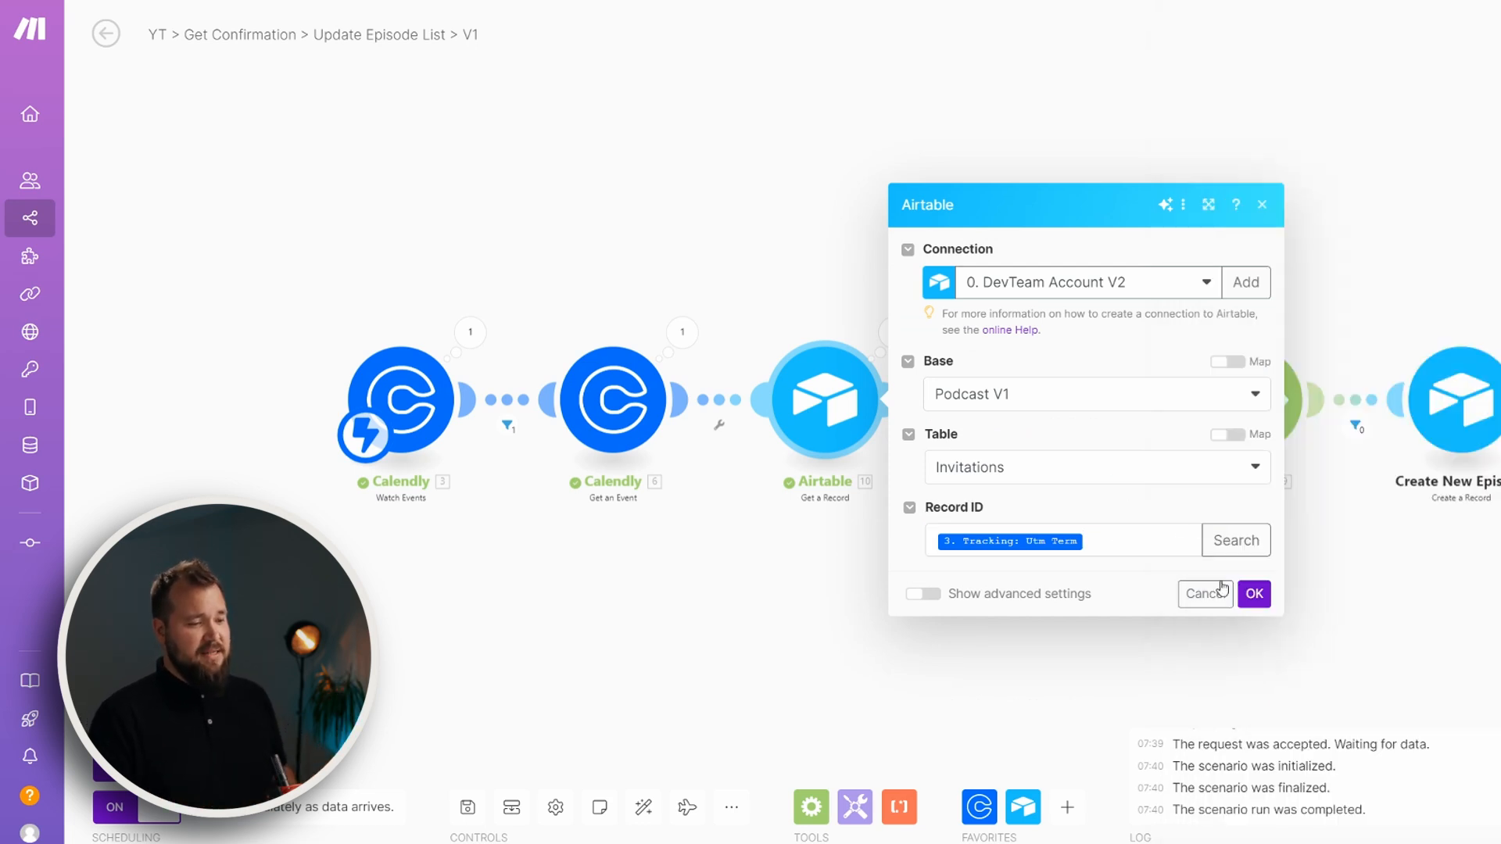
left_click(1254, 594)
- Open the Update Invitation module, inspect its Invitations table and Utm Term record ID mapping, and expand the settings window
left_click(926, 438)
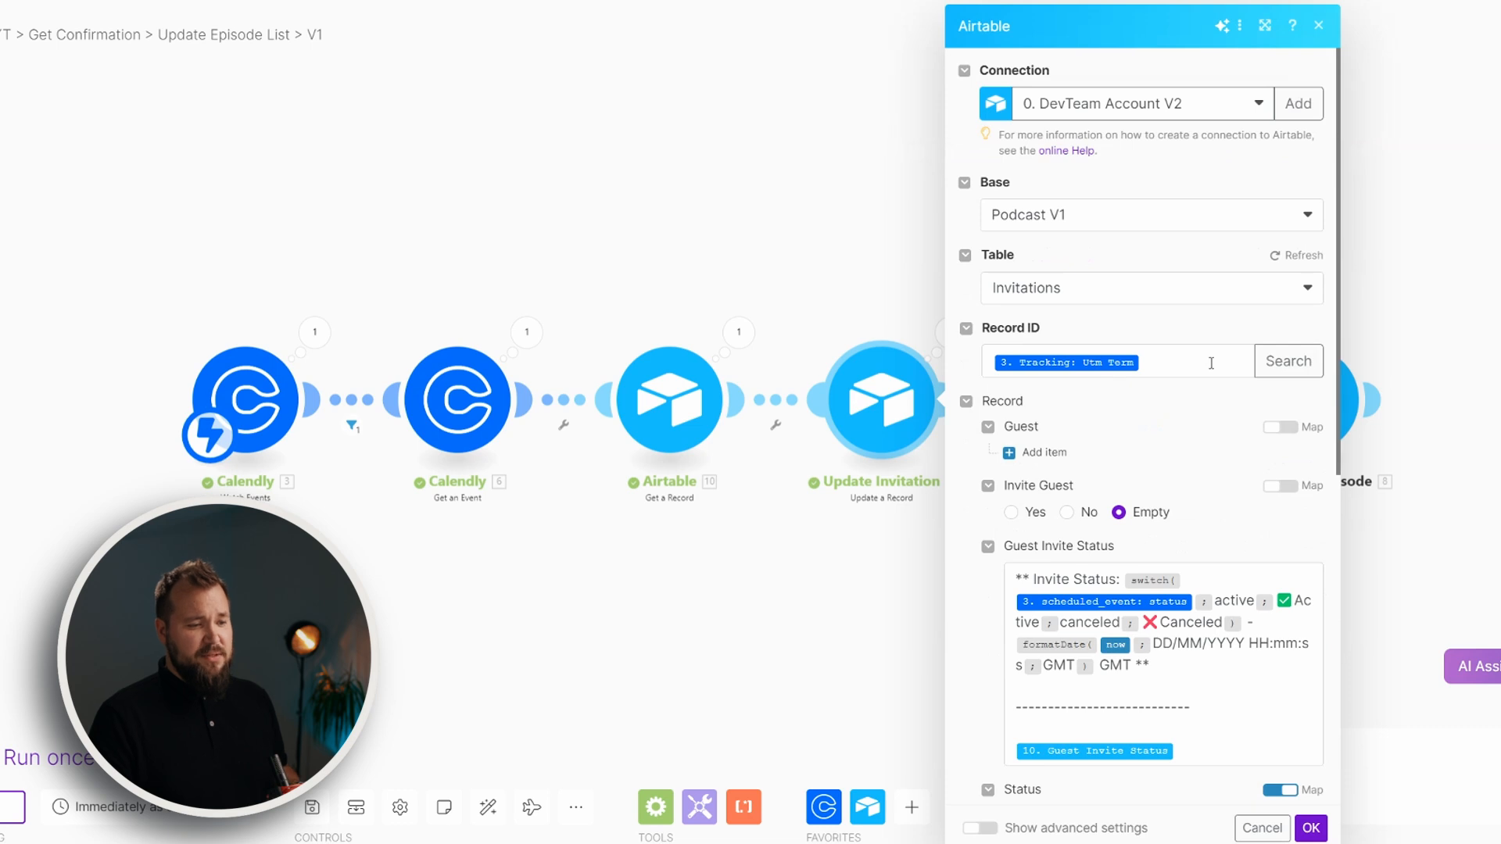
left_click(1211, 363)
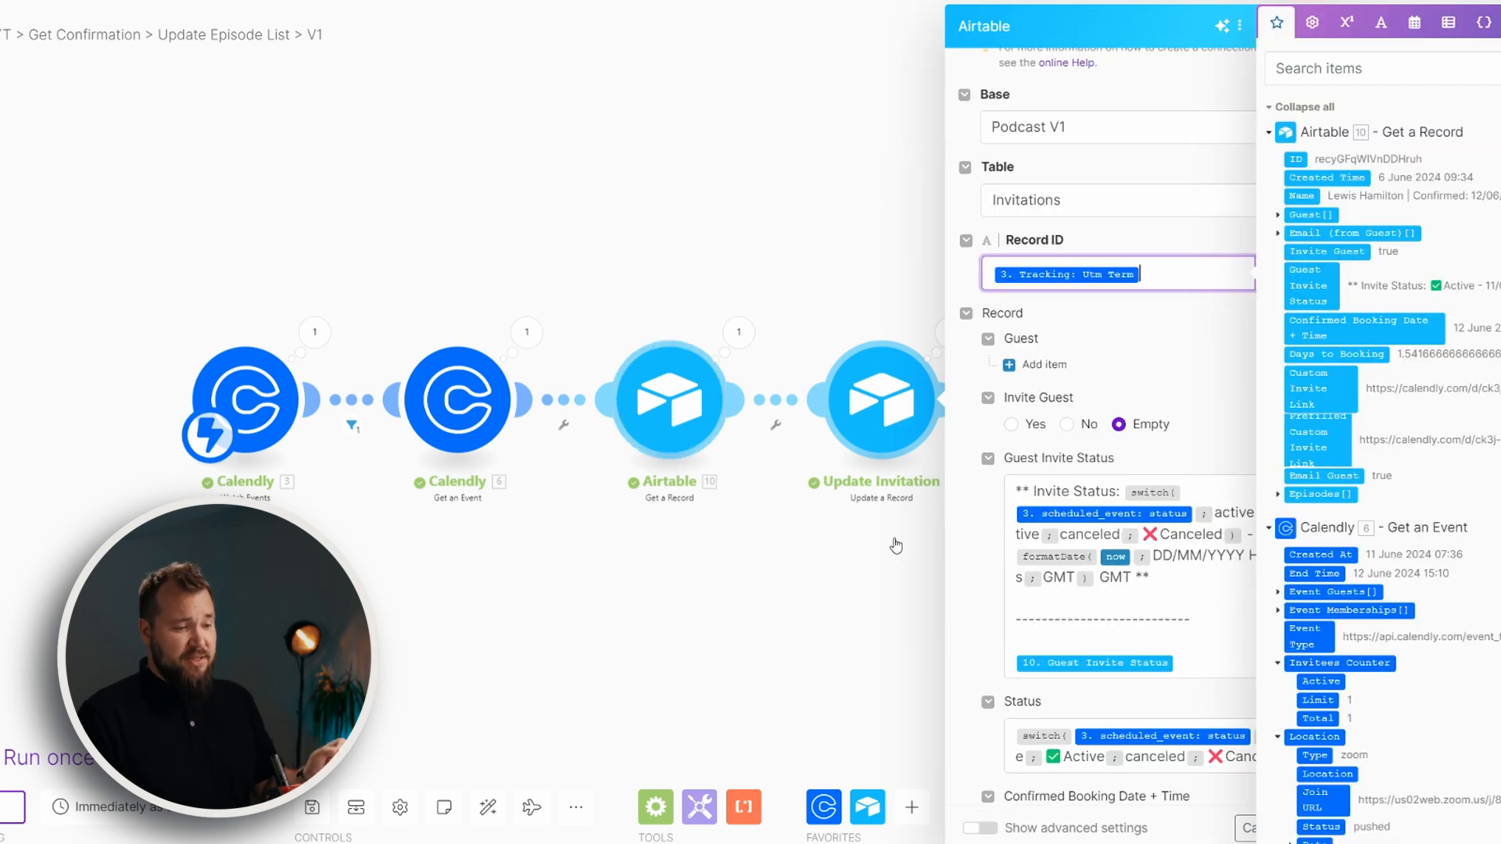
left_click(1140, 458)
scroll(1166, 554, "down", 3)
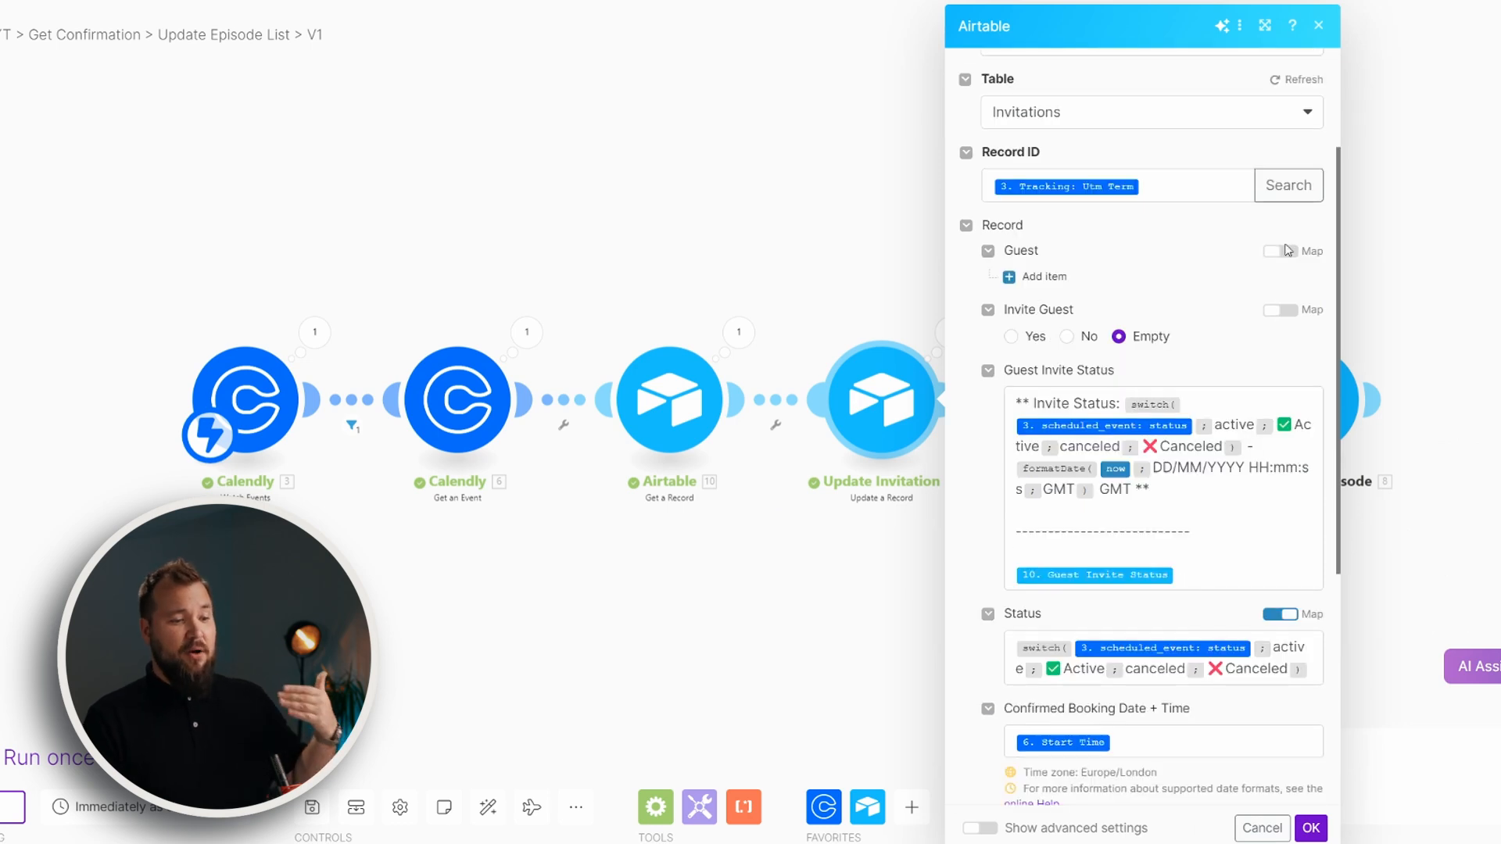
left_click(1265, 25)
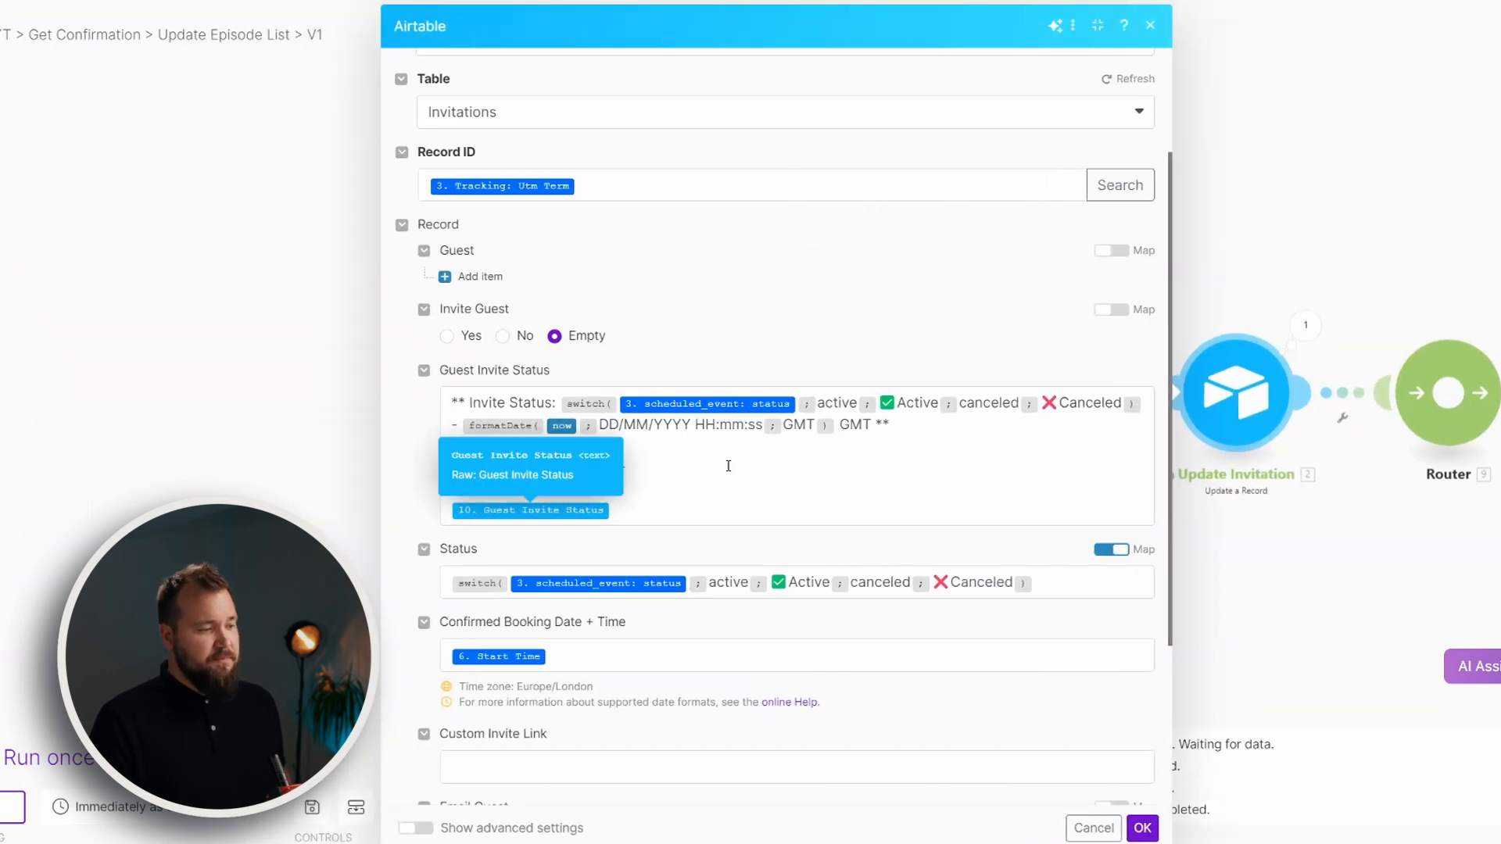
- Examine the Guest Invite Status mapping, including its event status switch, formatted current date, and the earlier Guest Invite Status value
left_click(629, 471)
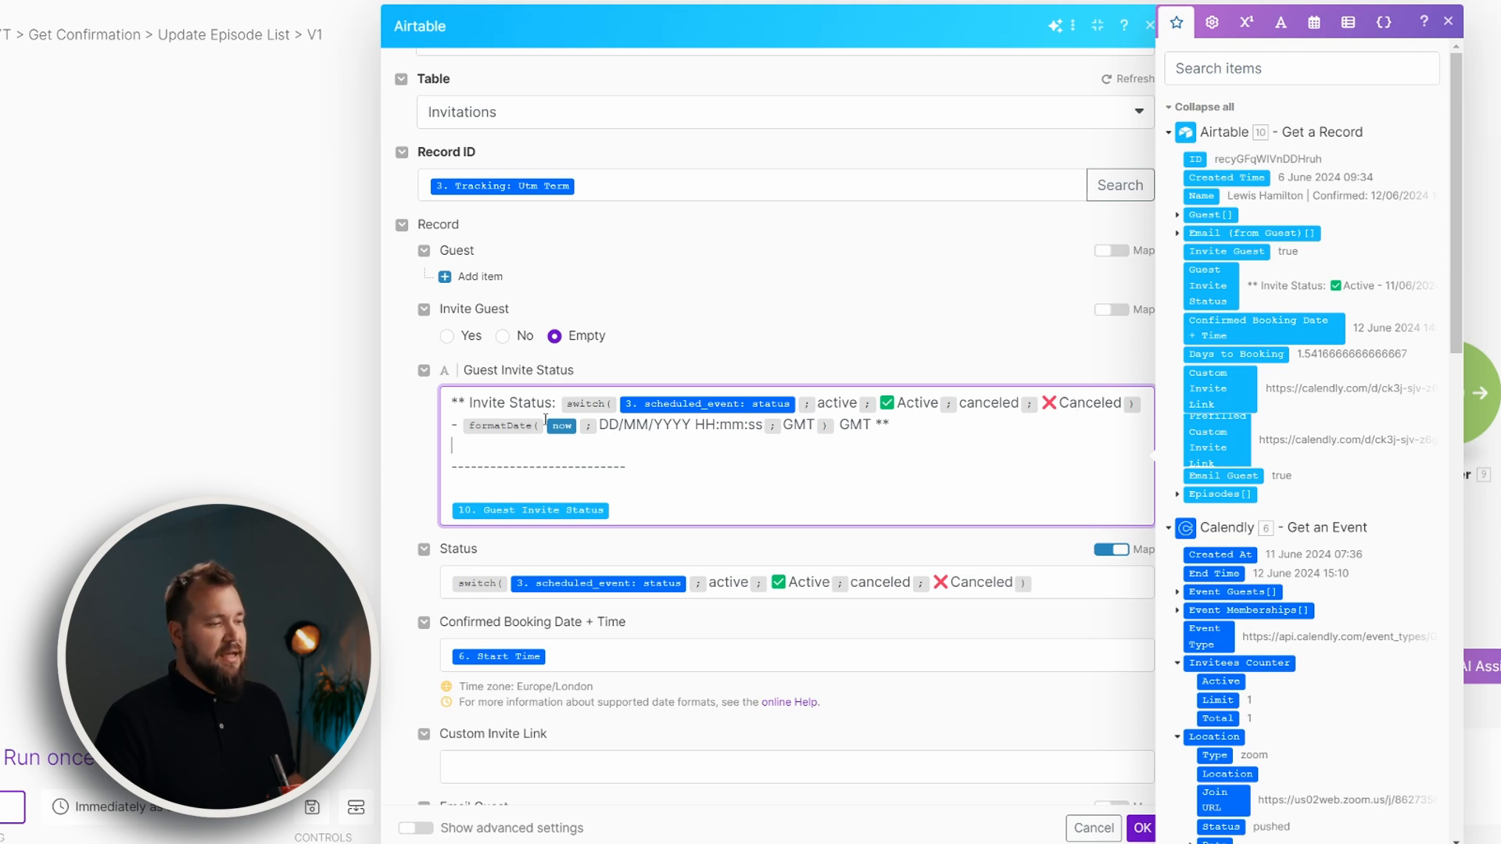
left_click(779, 440)
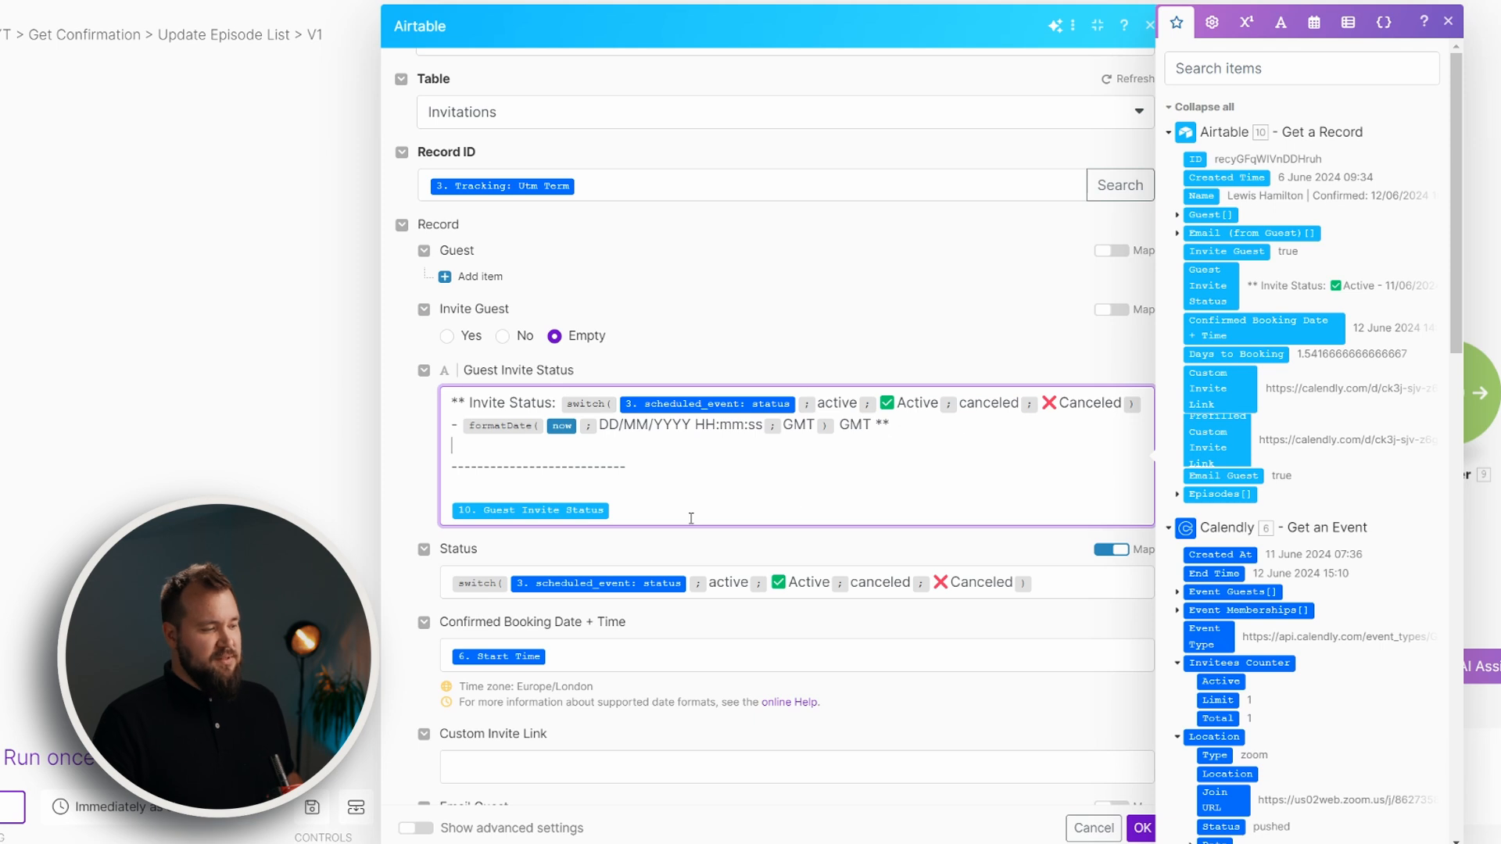
left_click(687, 545)
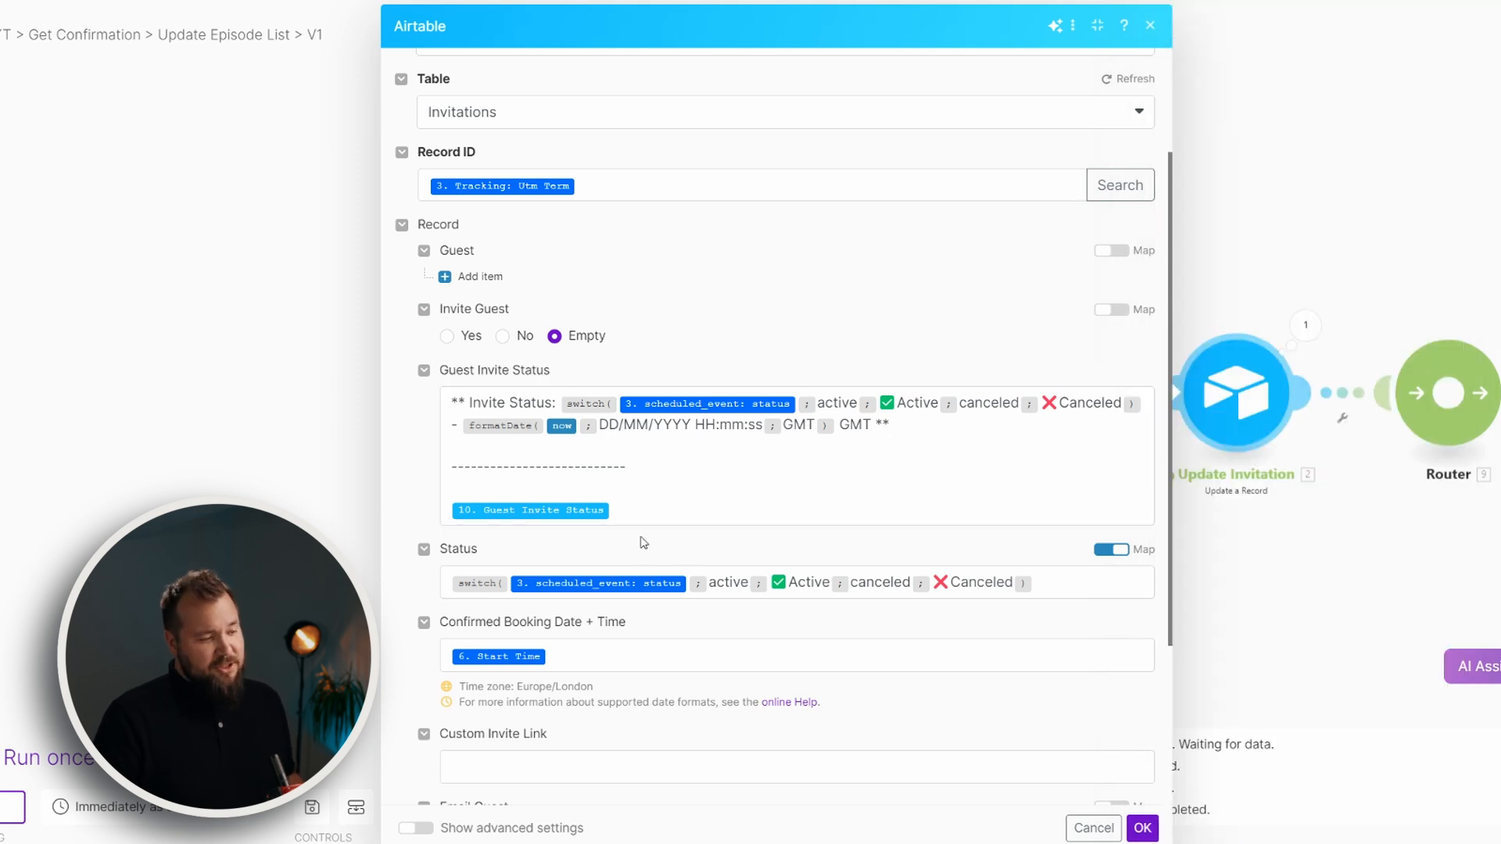
left_click_drag(567, 406, 948, 419)
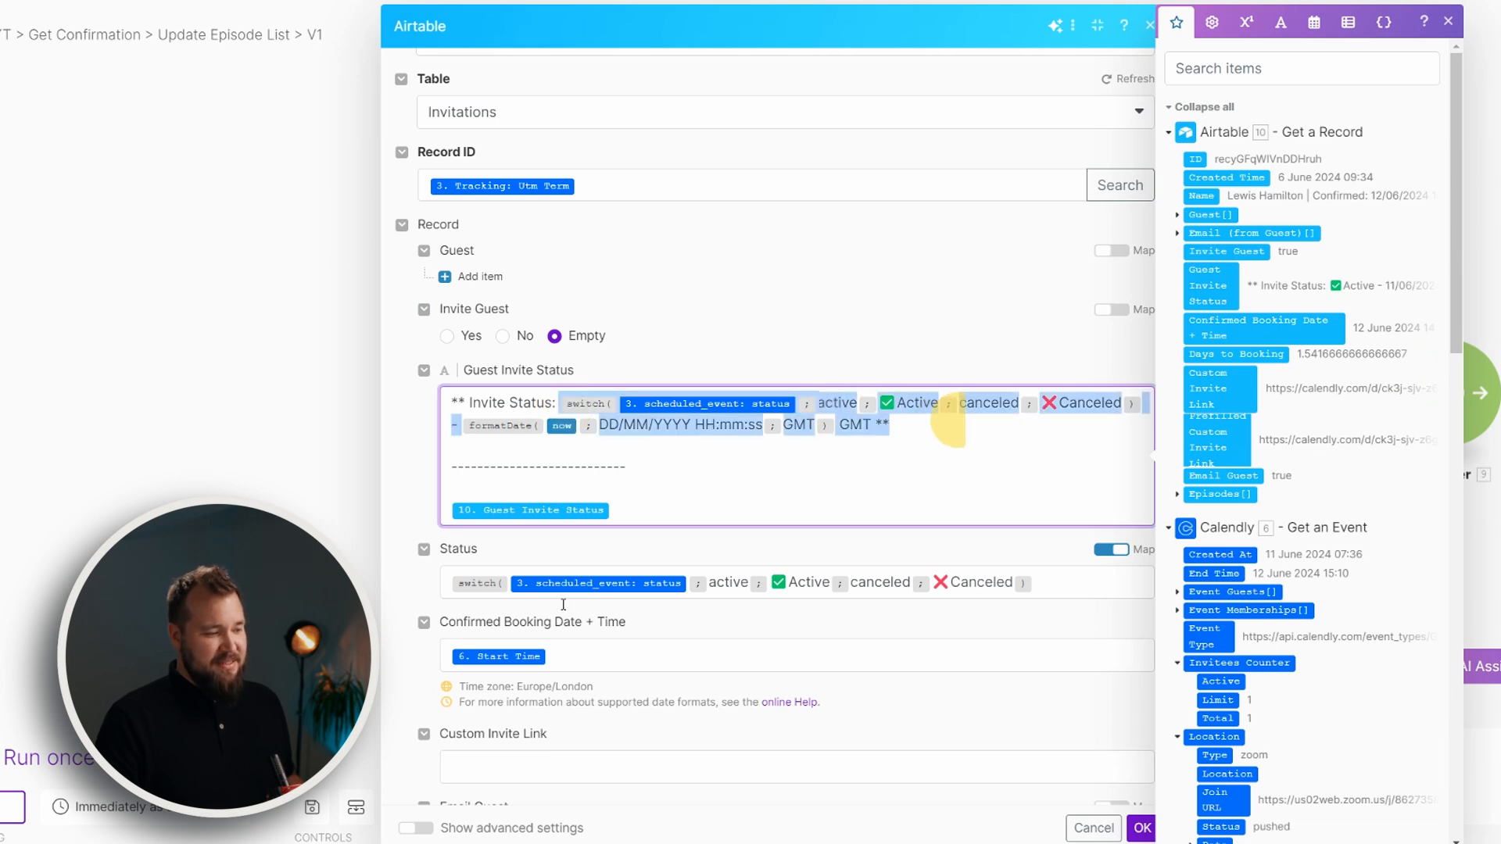
left_click(752, 561)
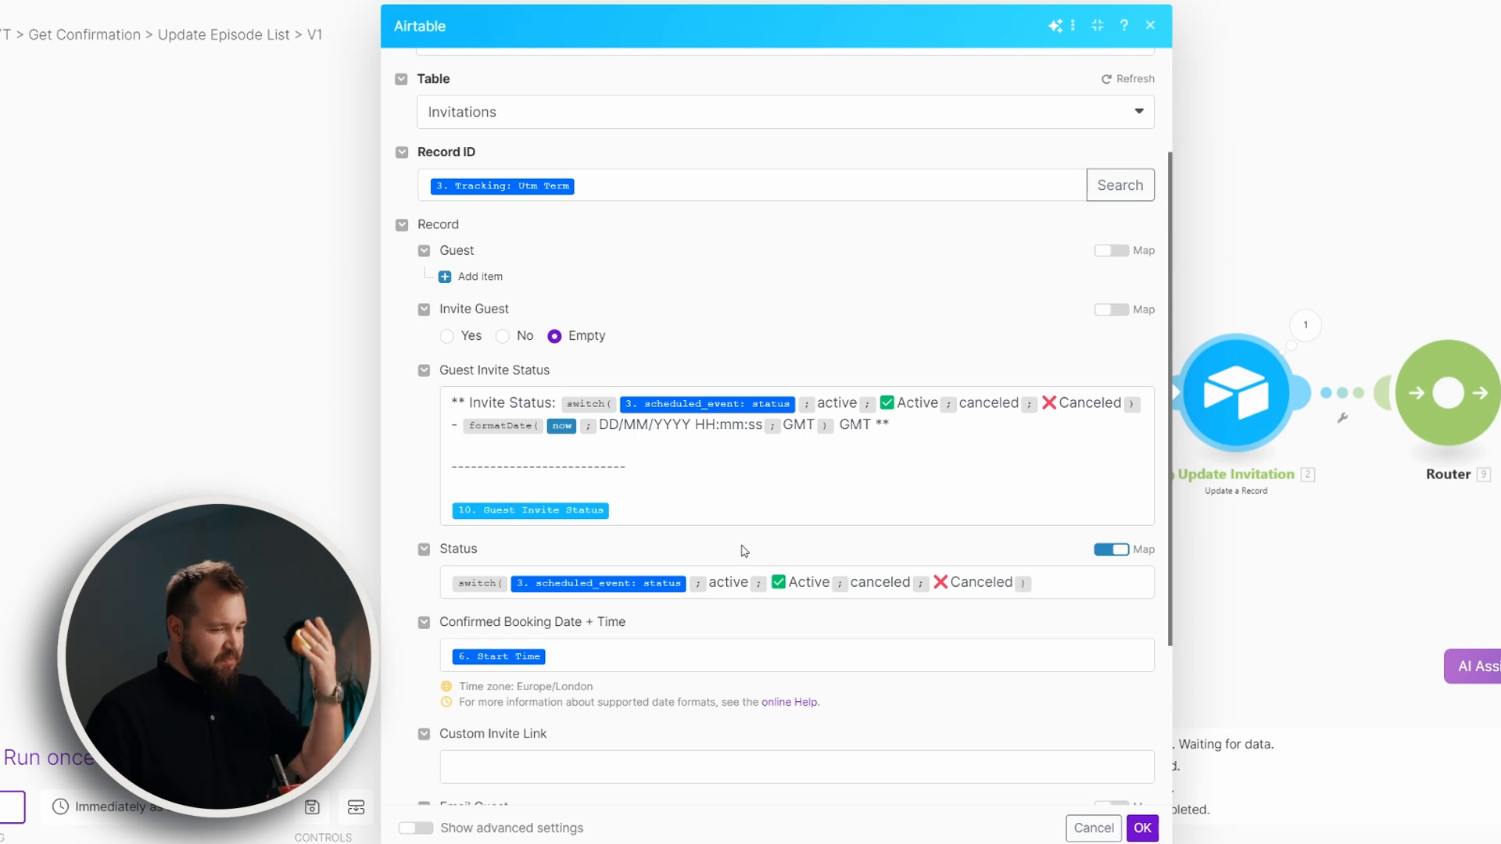
- Review the Status switch and the Confirmed Booking Date + Time mapping in the Update Invitation settings, and close them
scroll(713, 500, "down", 1)
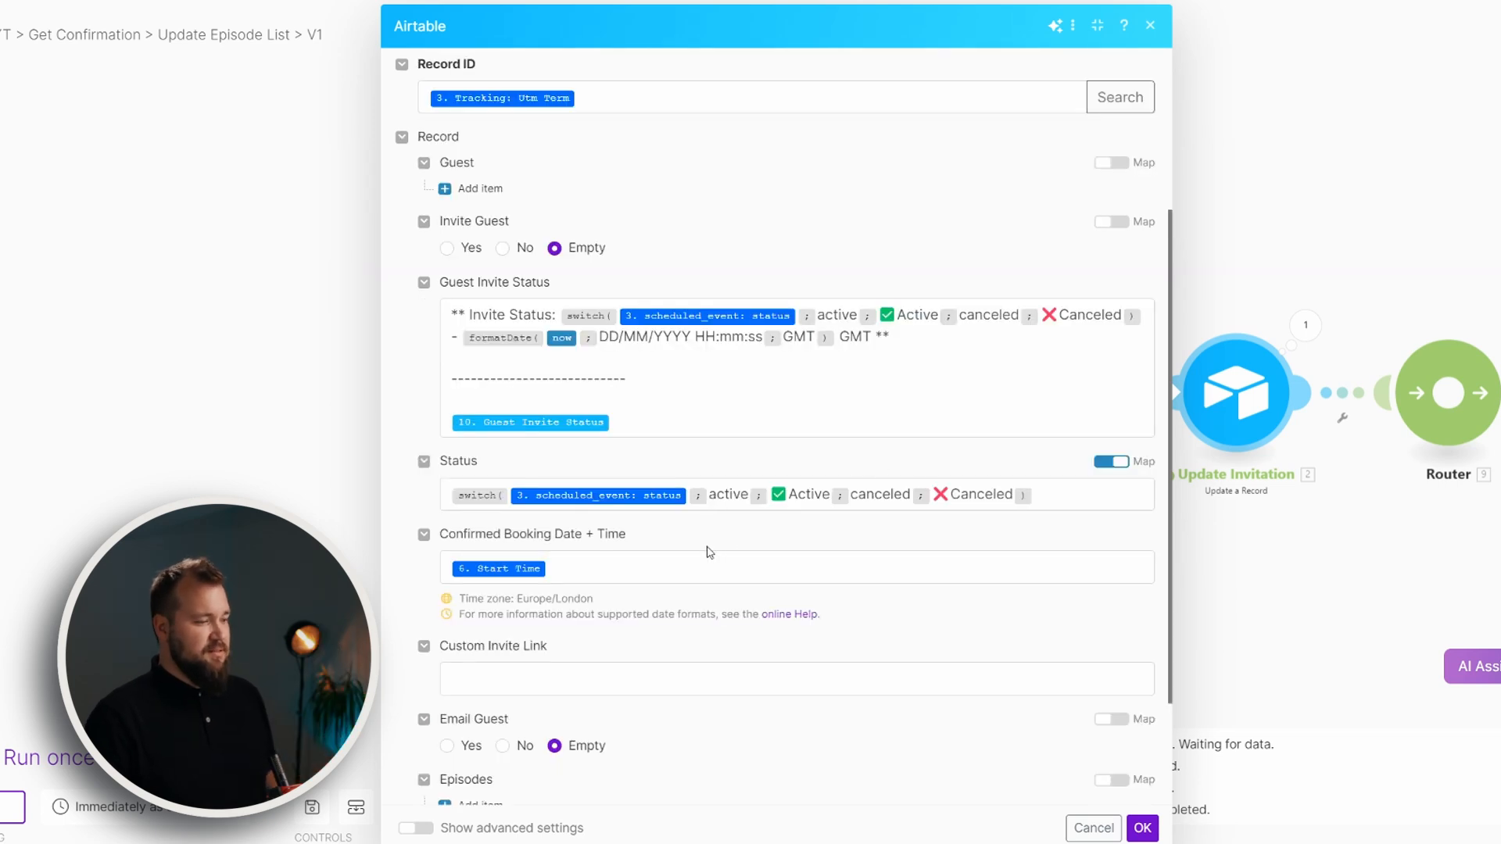
scroll(709, 552, "down", 1)
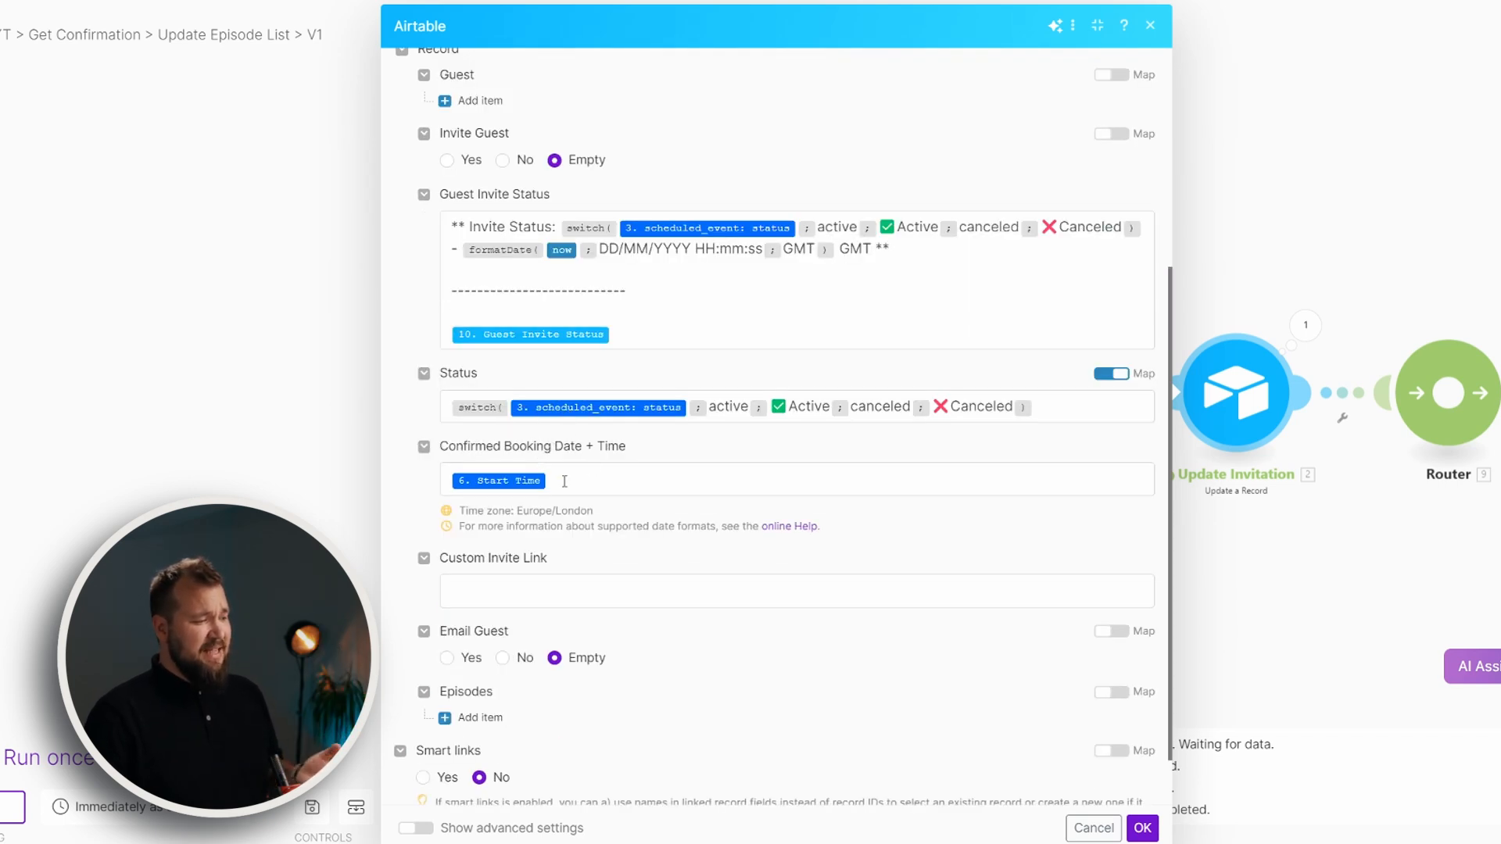
left_click(624, 477)
left_click(712, 461)
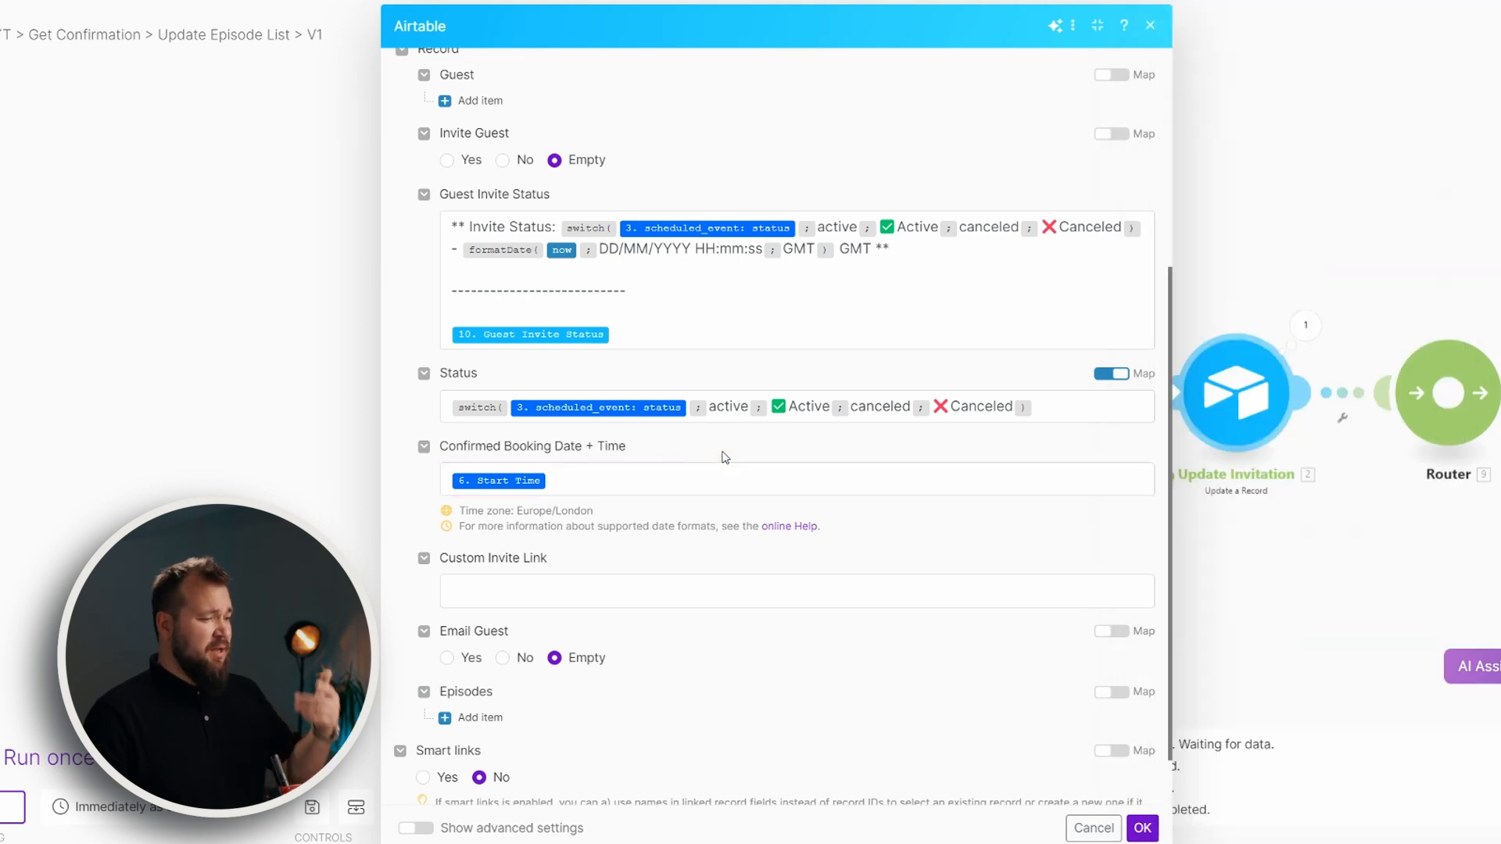
scroll(999, 588, "down", 1)
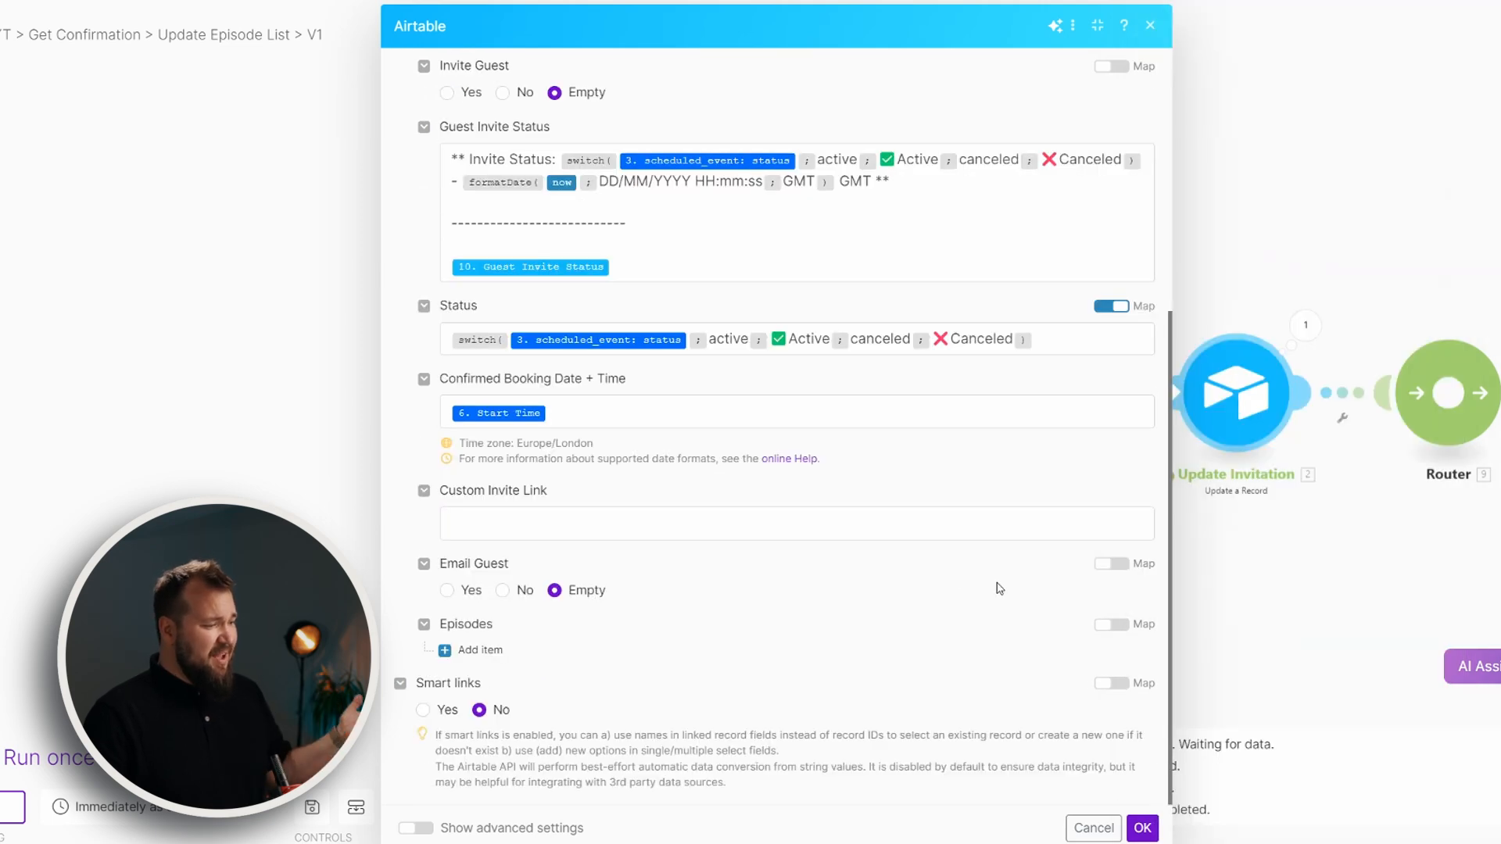
left_click(1194, 777)
- Inspect the filter between the Router and Create New Episode that requires Episodes to not exist, and close it
scroll(827, 563, "right", 10)
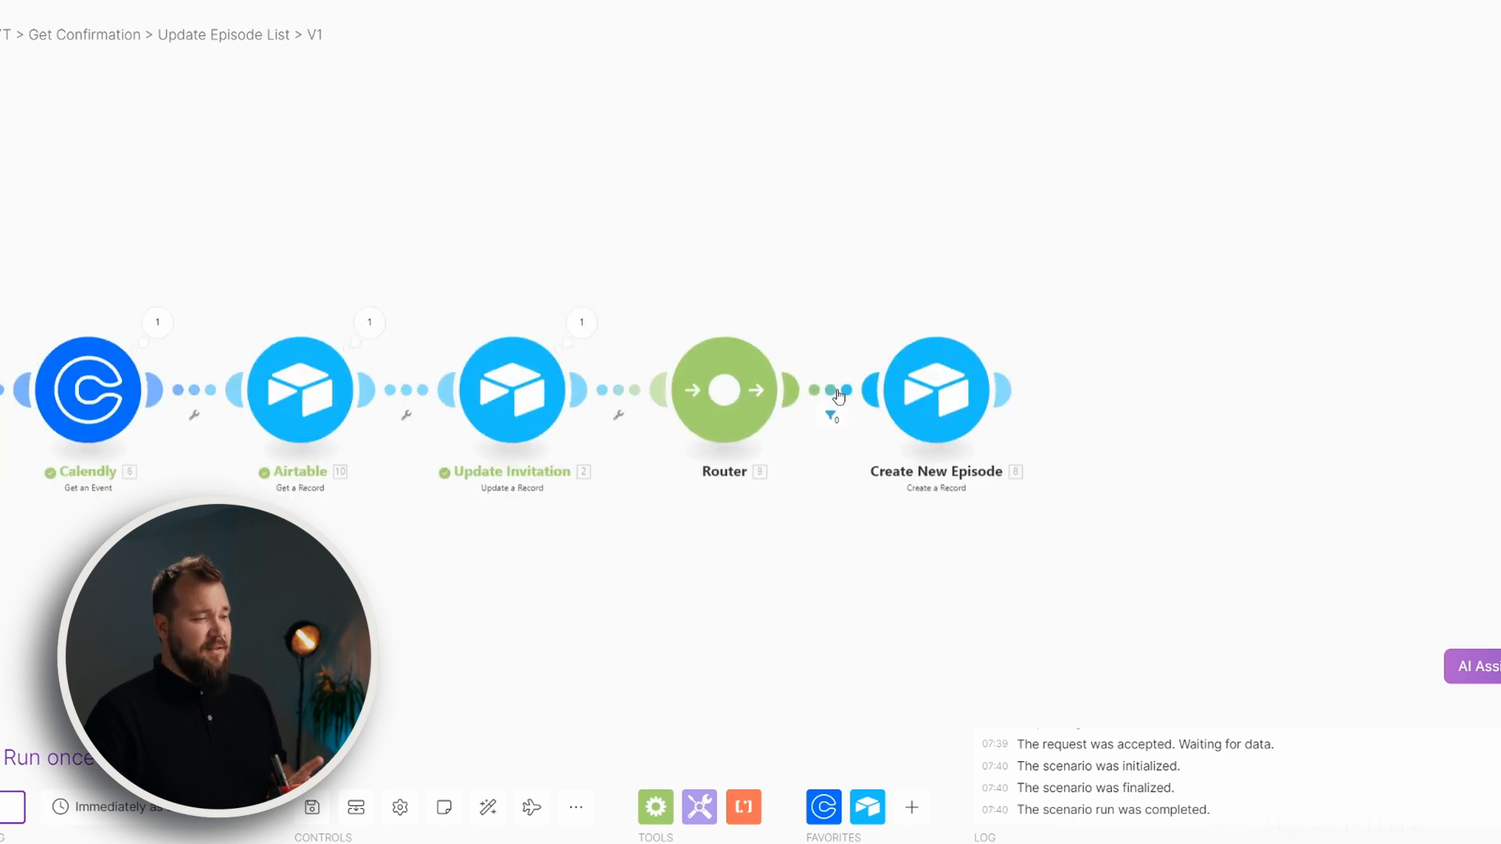
left_click(838, 396)
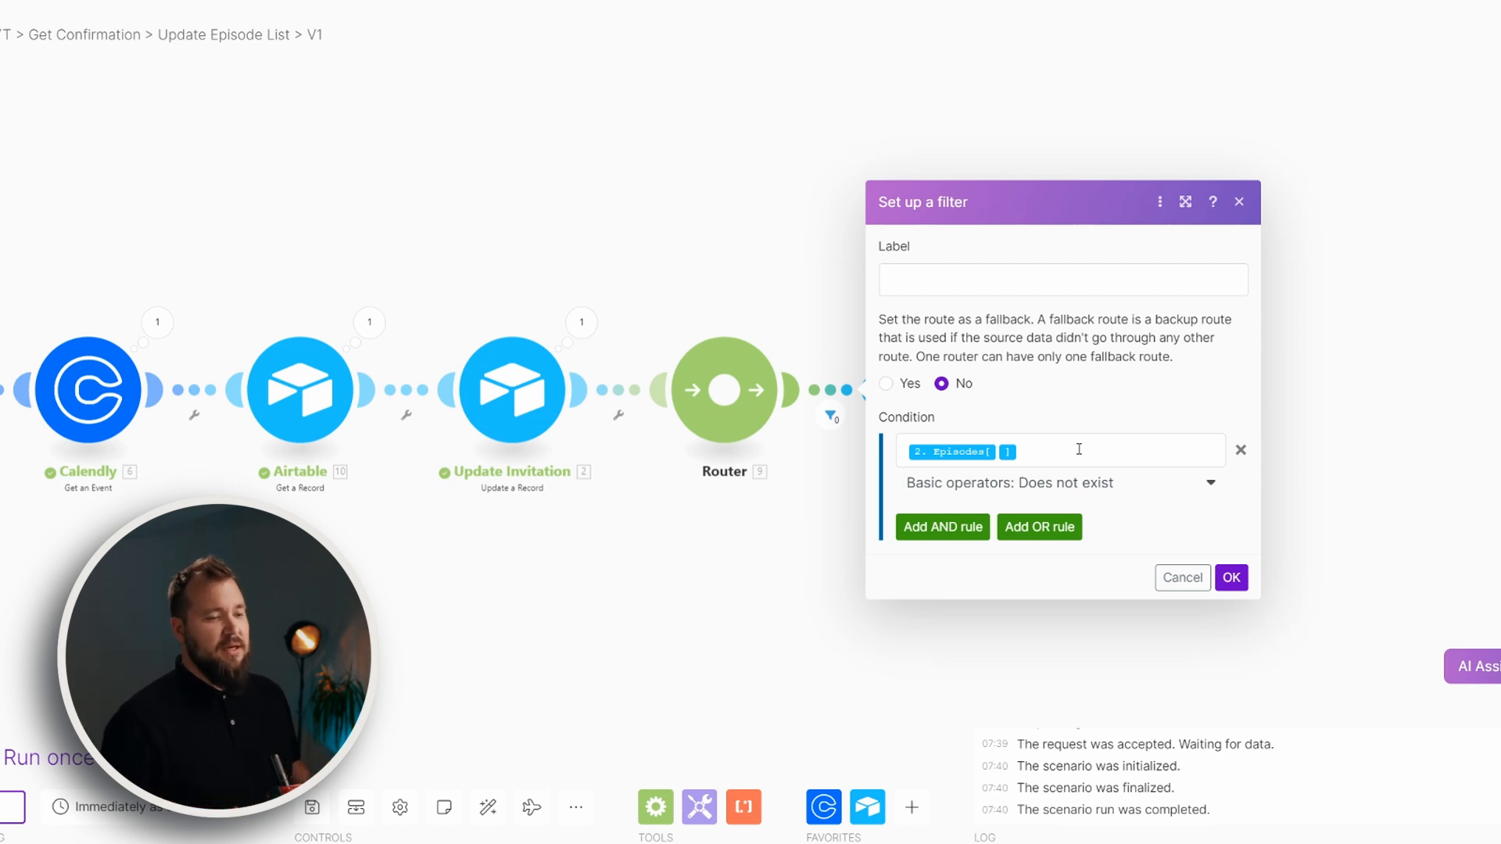
left_click(1079, 450)
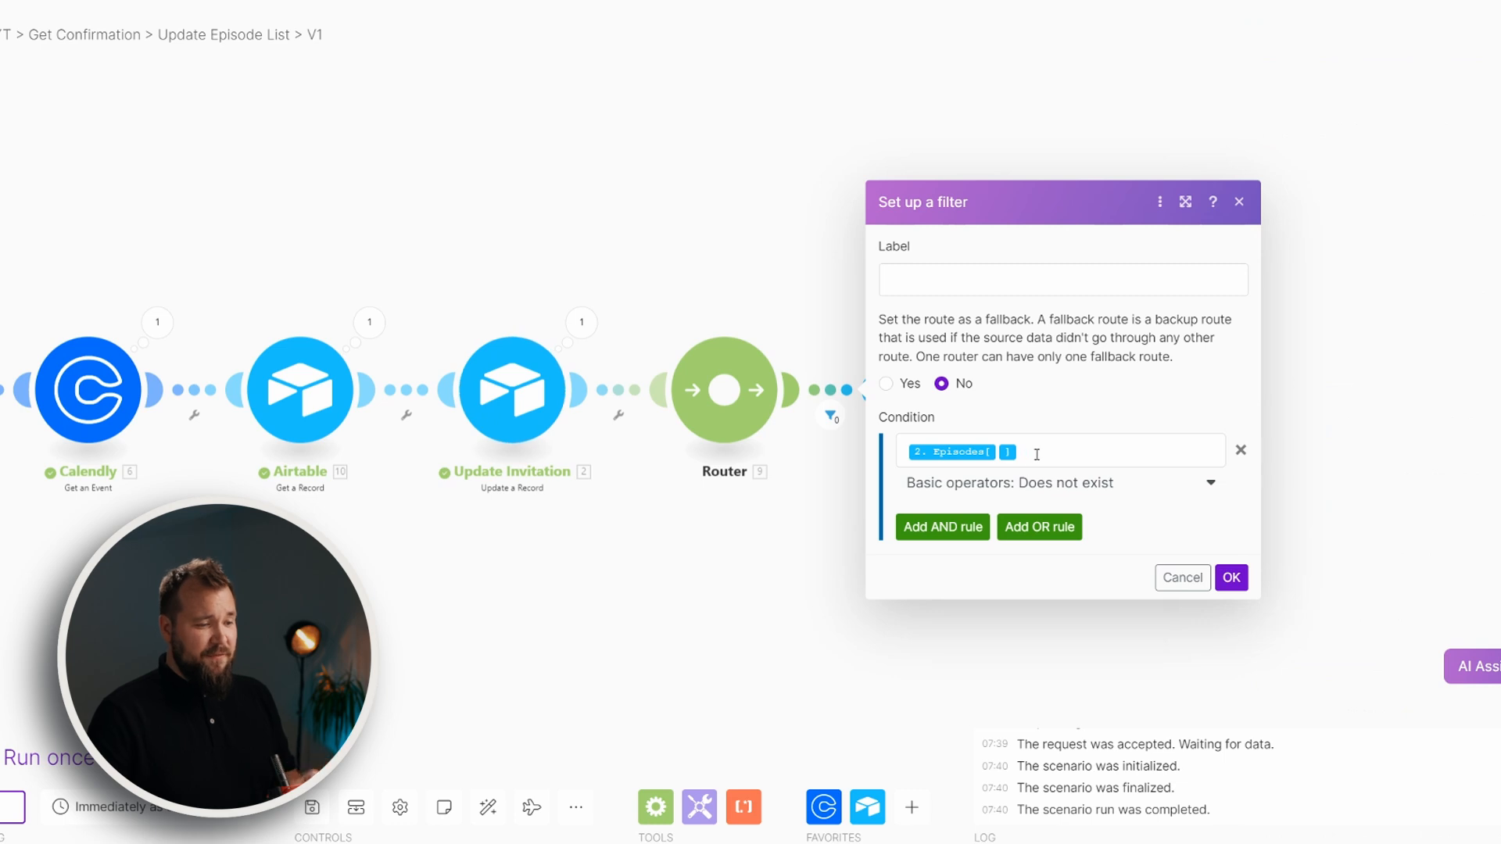
left_click(1037, 454)
mouse_move(942, 451)
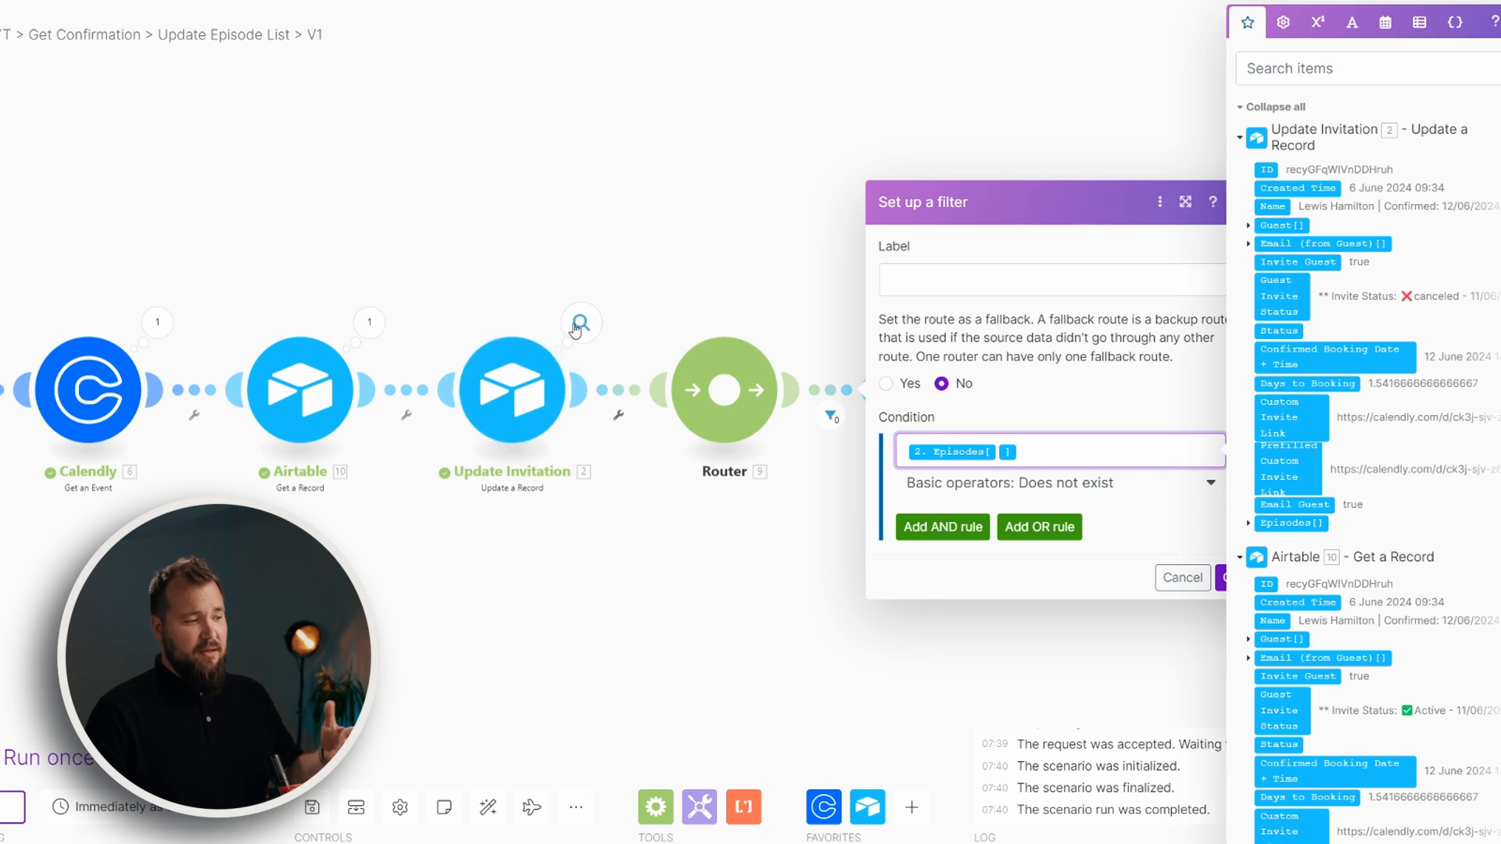
left_click(700, 602)
- Inspect the Create New Episode module's Episodes table and Invited Guest record ID mapping, accept its settings, and return to the whole scenario
left_click(930, 412)
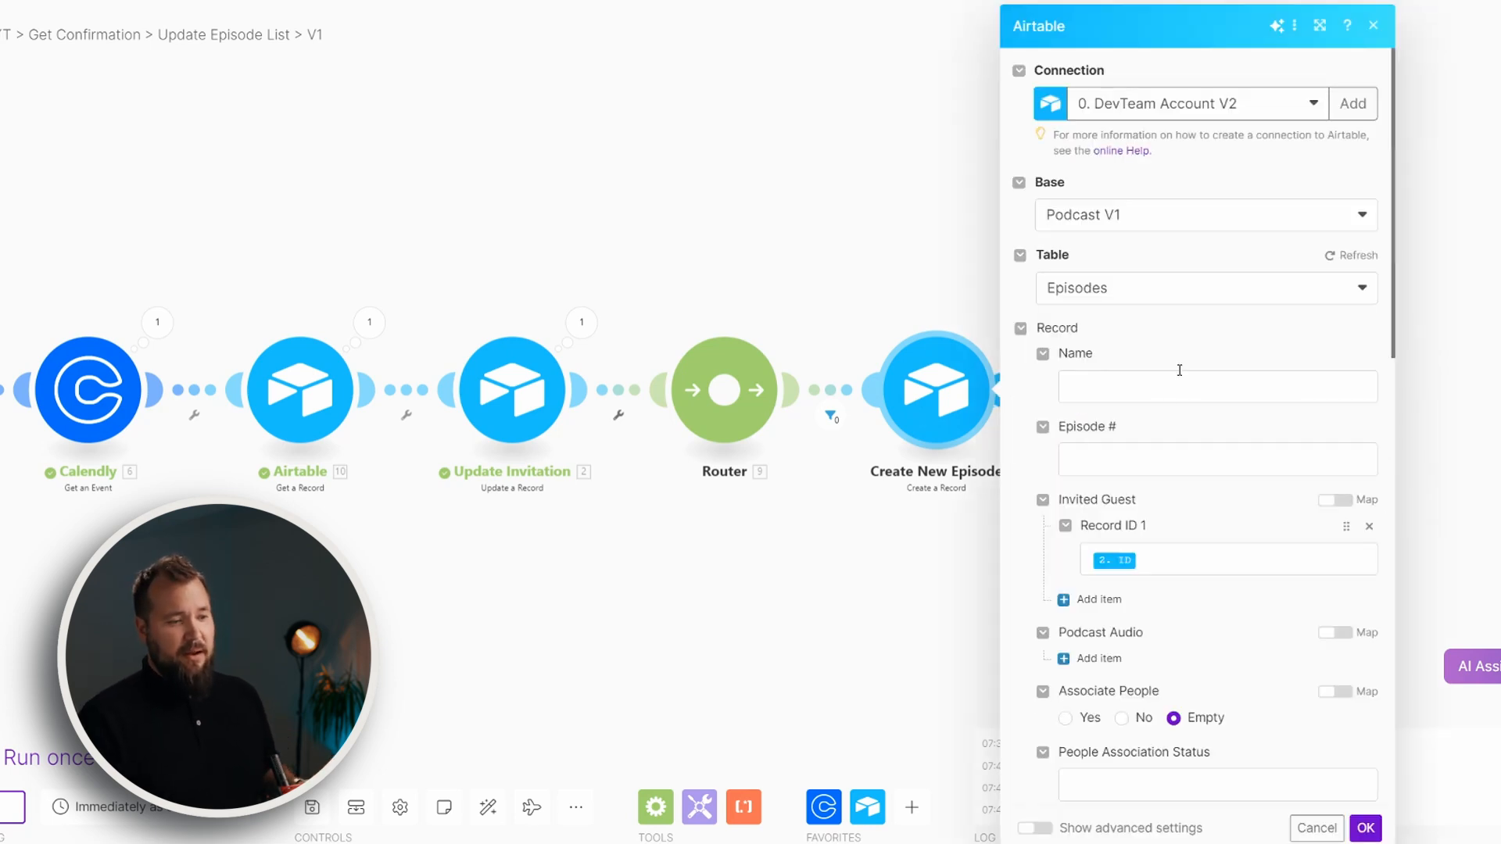
left_click(1149, 569)
left_click(1154, 510)
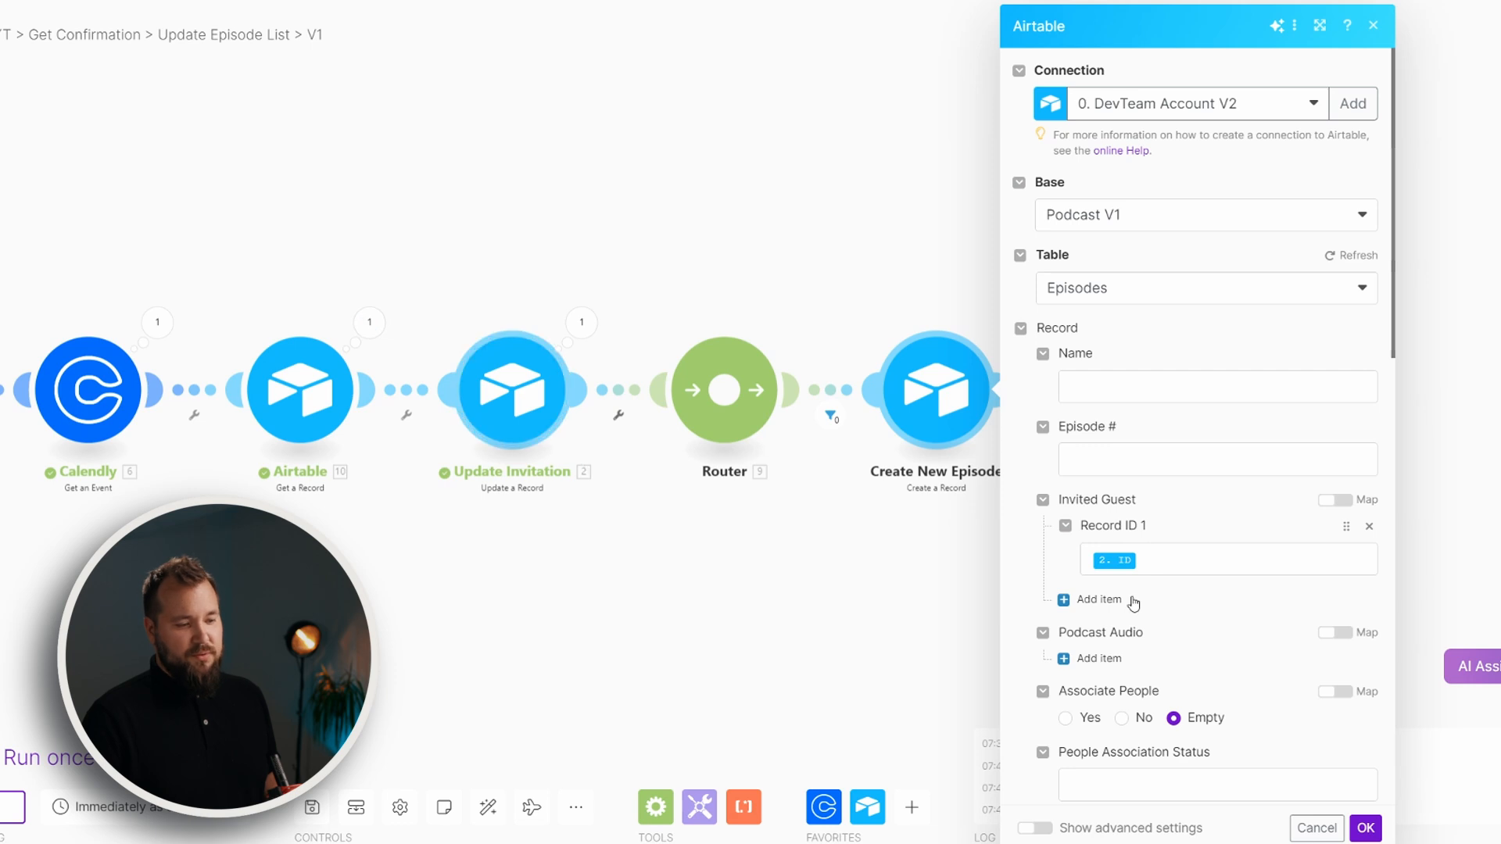
scroll(1296, 721, "down", 2)
scroll(1295, 721, "down", 10)
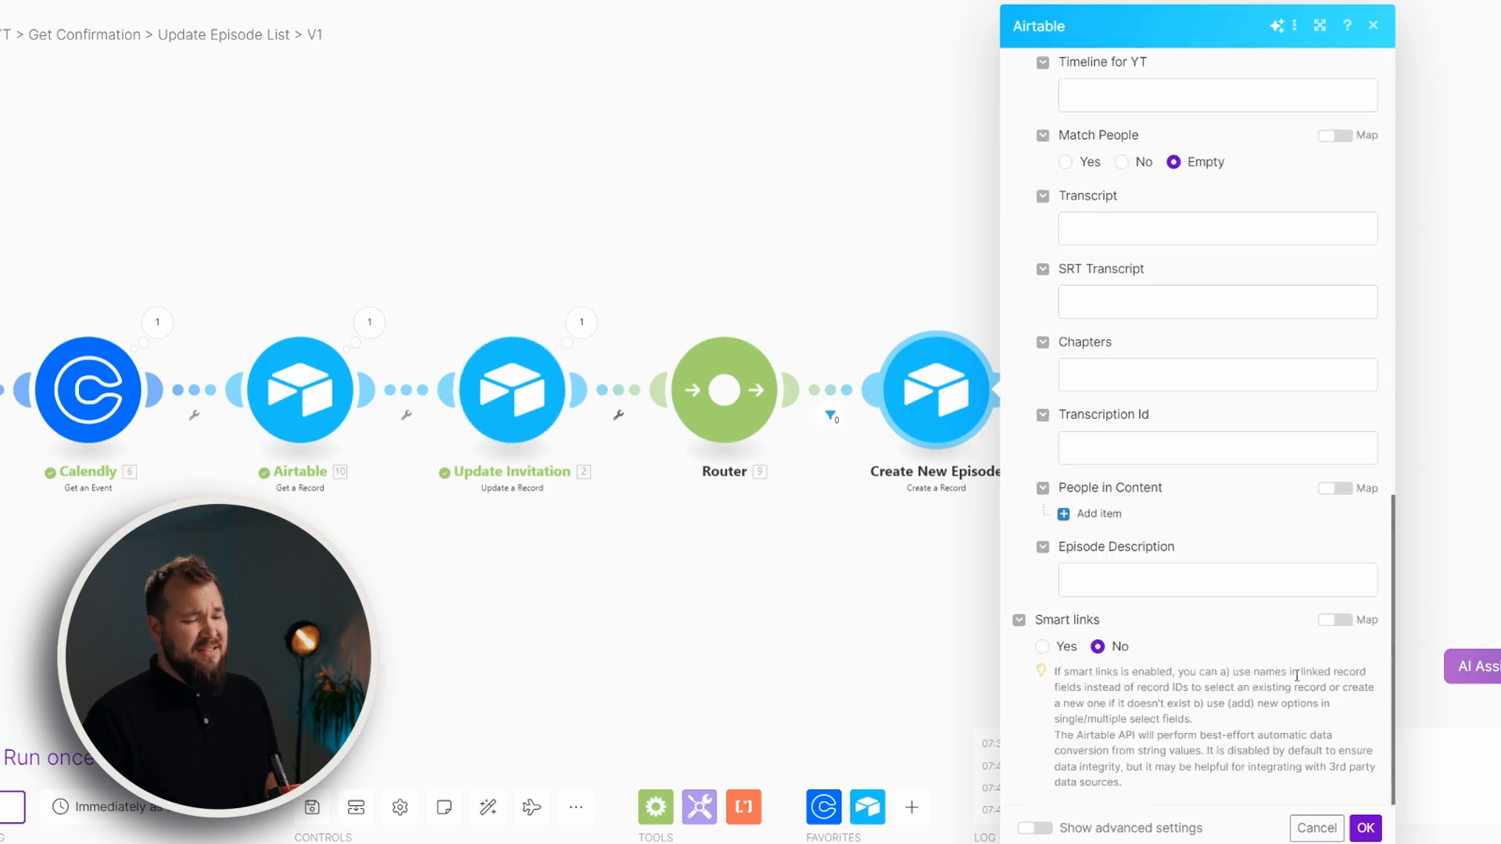
left_click(1367, 829)
left_click_drag(674, 643, 1090, 623)
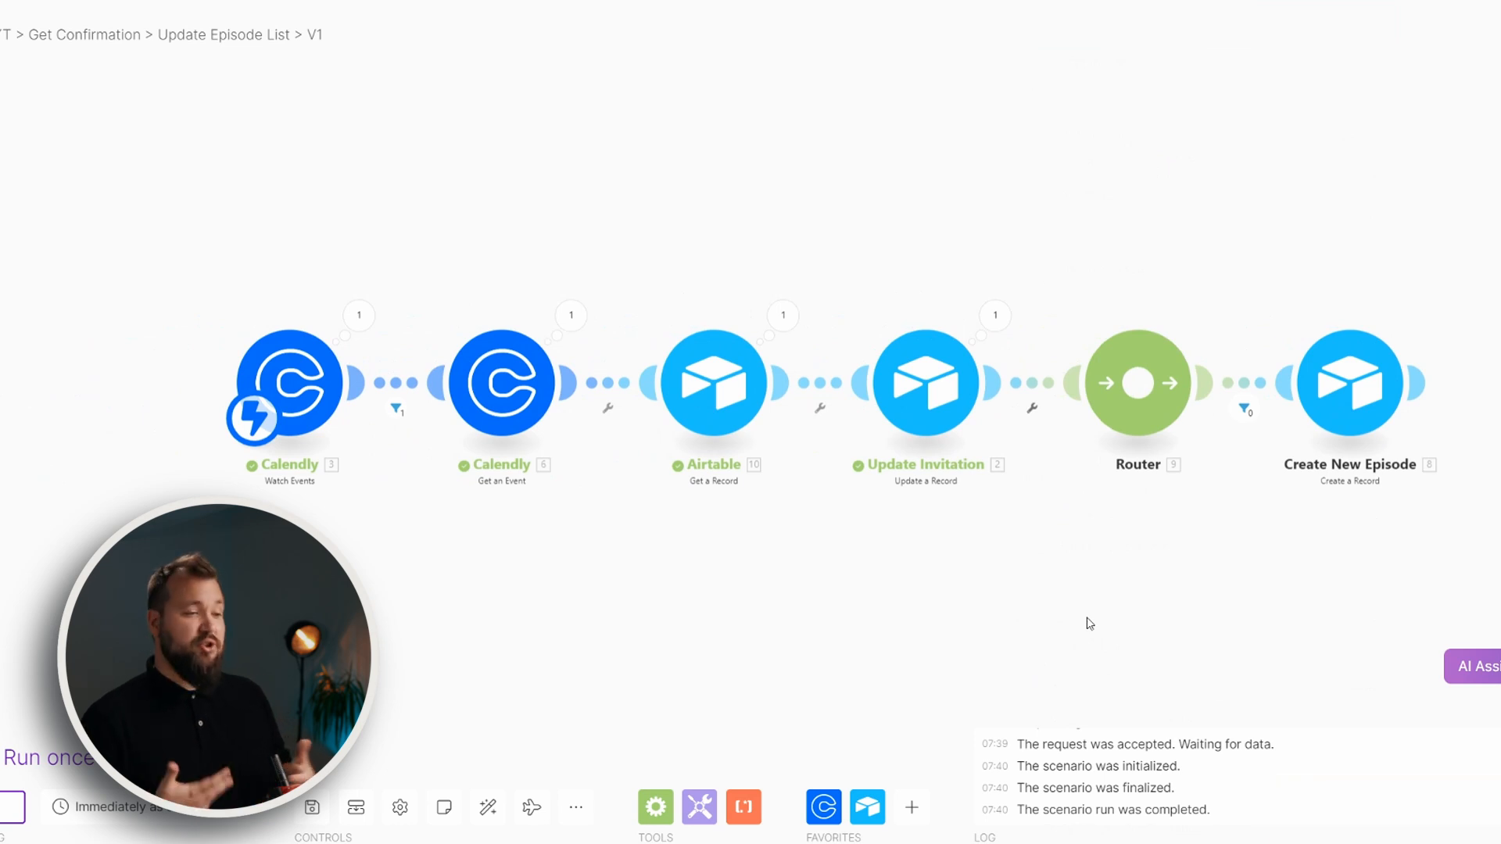